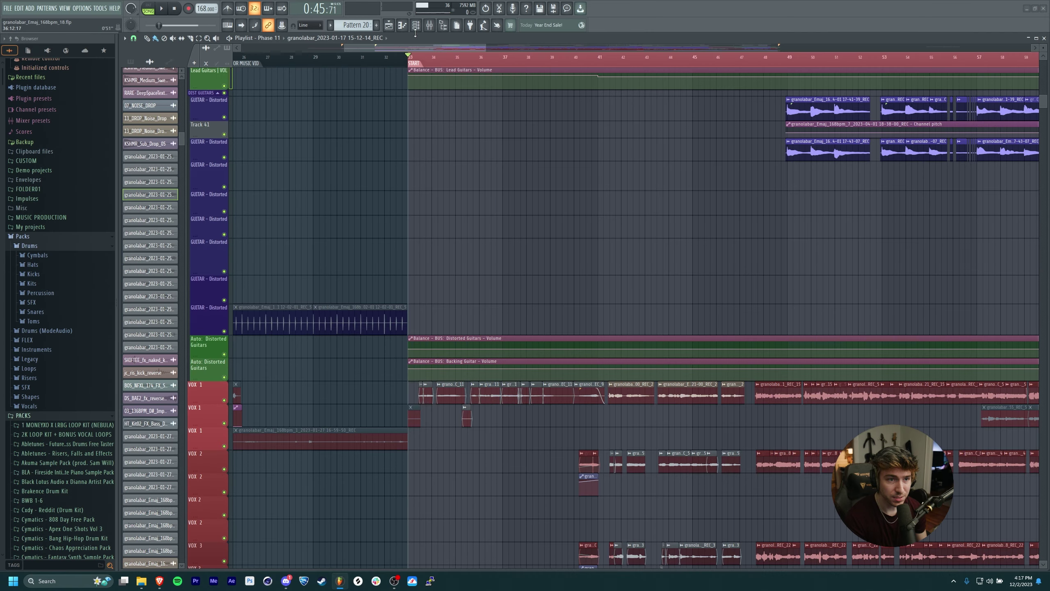
Review the effect chains on the VOX 1, VOX 1 Bus and VOX 1 Verb mixer tracks.
scroll(586, 345, "up", 5)
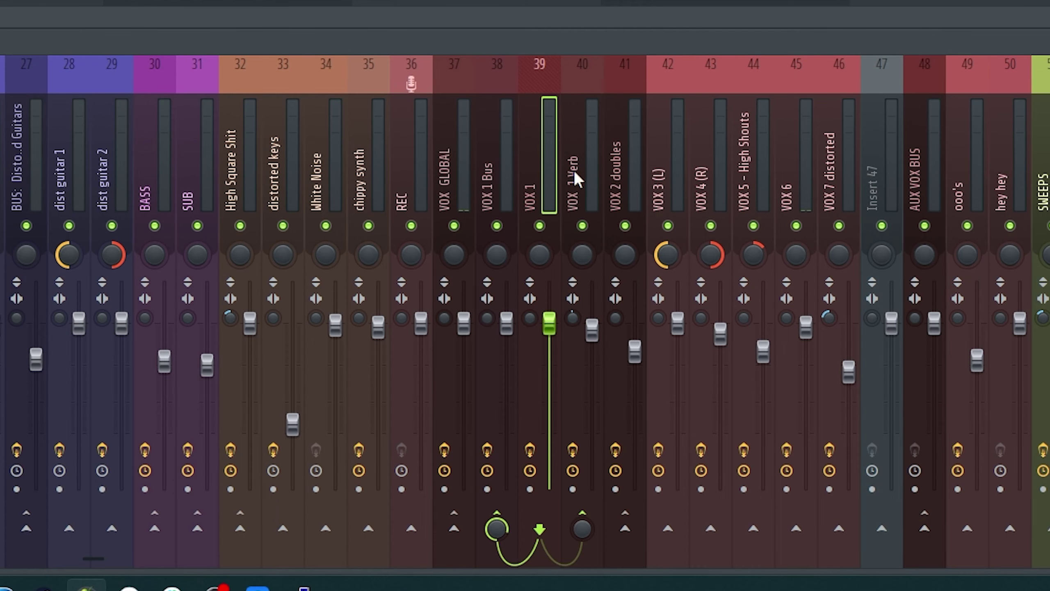
left_click(493, 158)
left_click(529, 148)
left_click(493, 165)
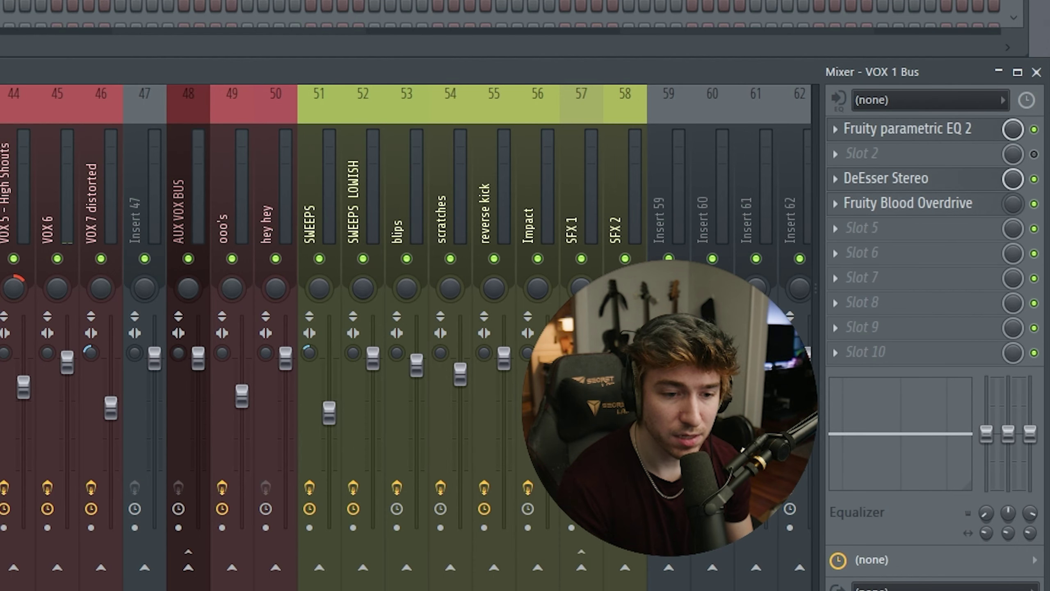
left_click(0, 187)
left_click(0, 186)
key("Right")
key("Left")
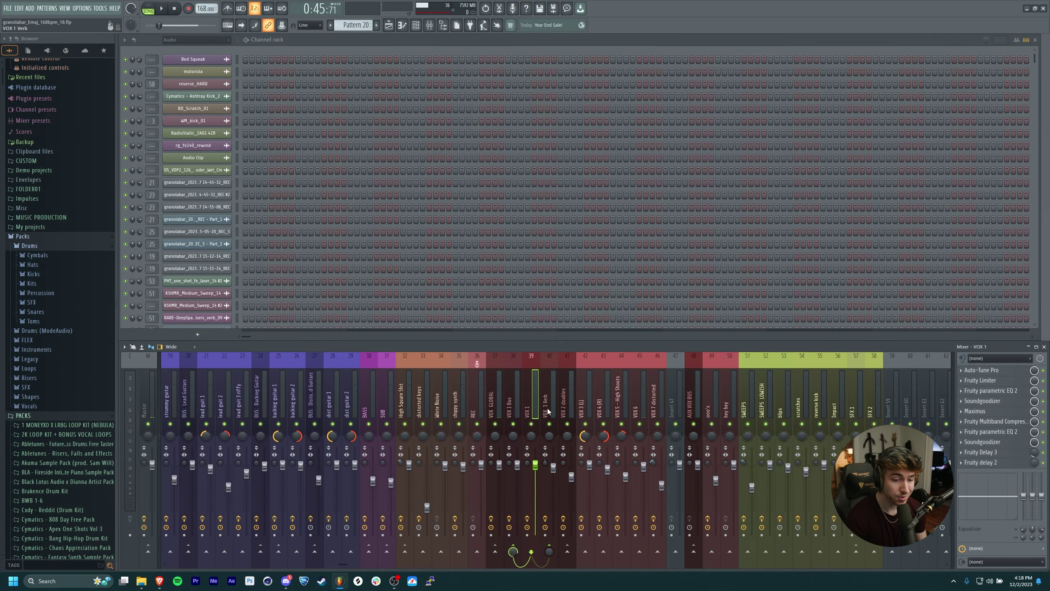
left_click(549, 404)
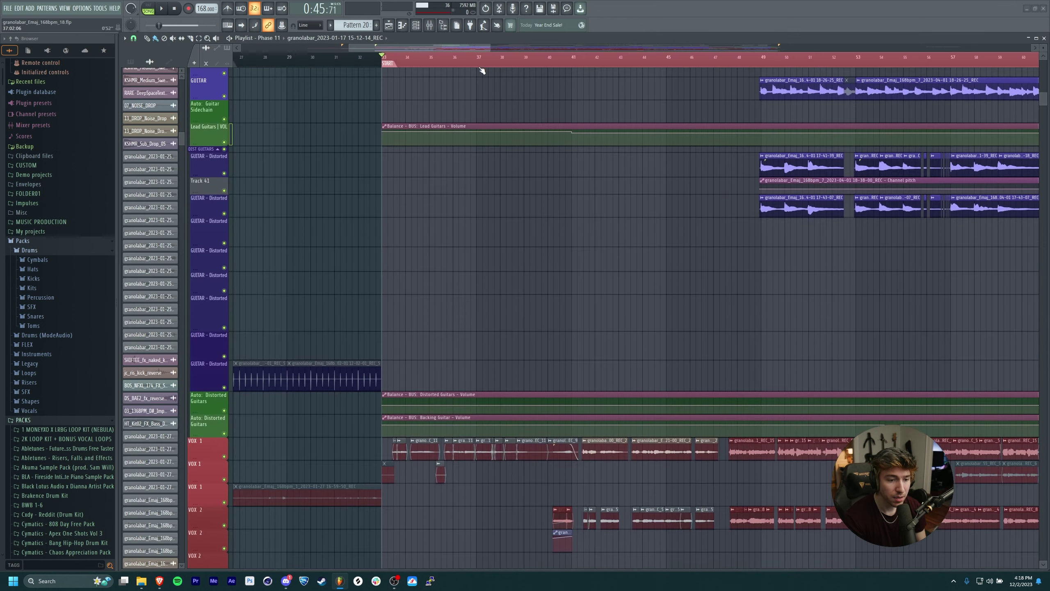
Play the opening vocal section from the START marker and stop playback.
scroll(481, 71, "down", 3)
key("space")
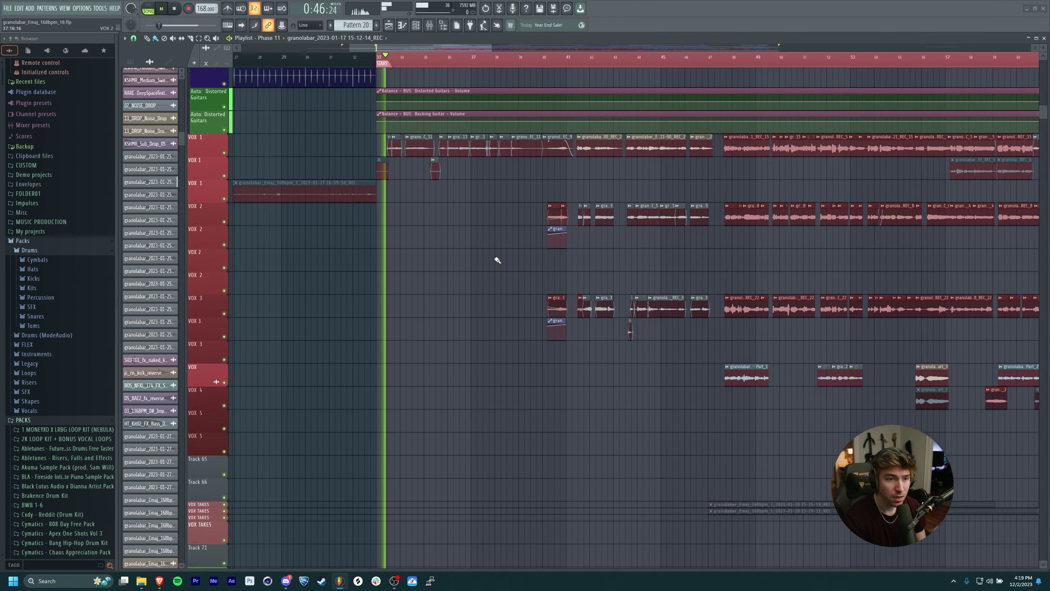
left_click_drag(504, 251, 525, 439)
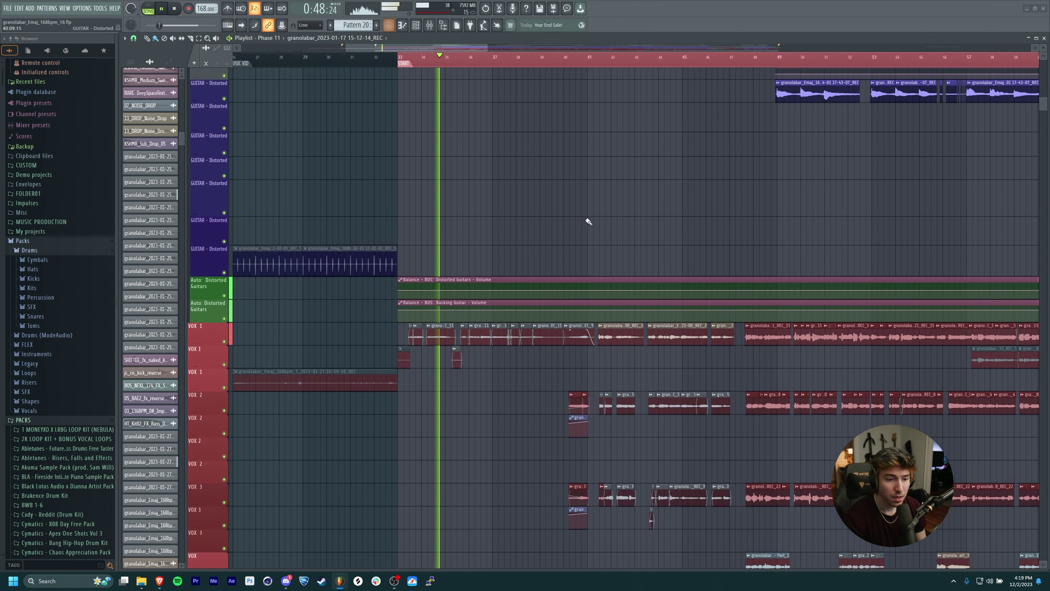
left_click_drag(589, 220, 612, 228)
key("space")
Examine the vocal automation tracks in the playlist and the effect slots on the VOX 1 Bus mixer track.
left_click_drag(513, 457, 489, 182)
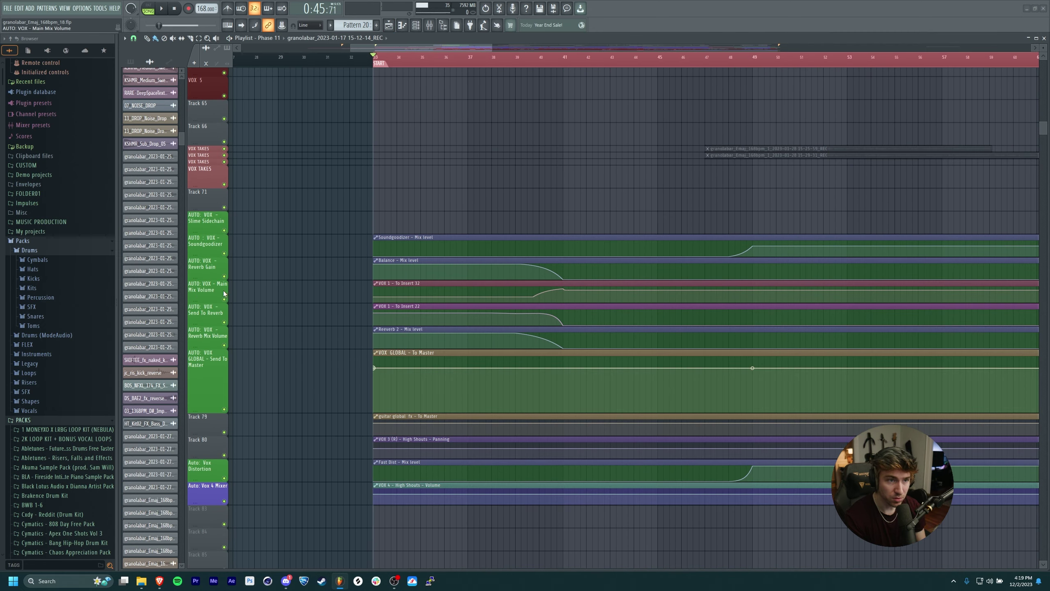
left_click(390, 26)
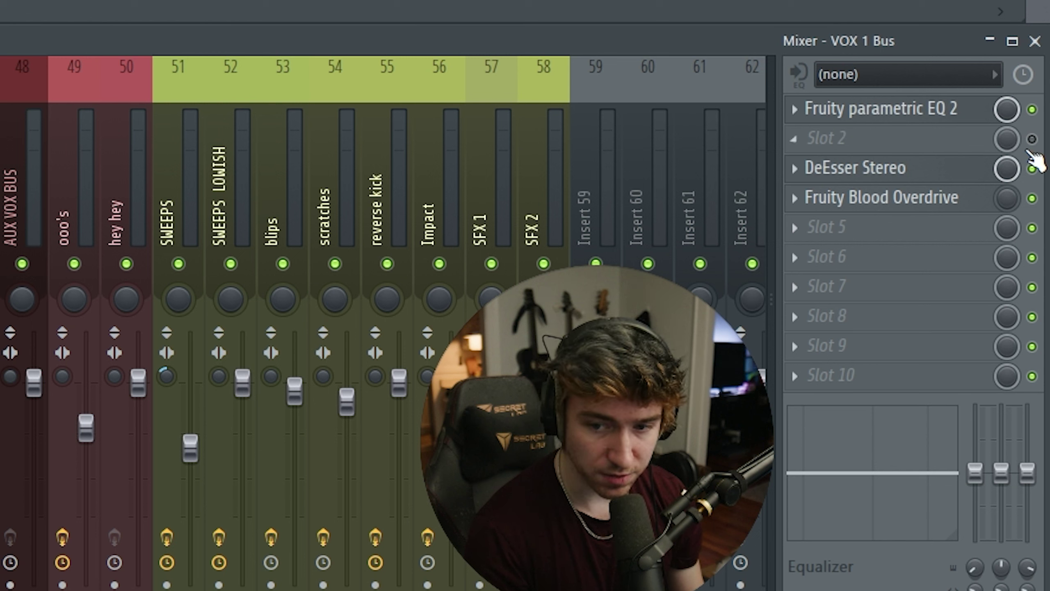
mouse_move(1007, 140)
left_mouse_down()
mouse_move(1007, 178)
mouse_move(1009, 141)
left_mouse_up()
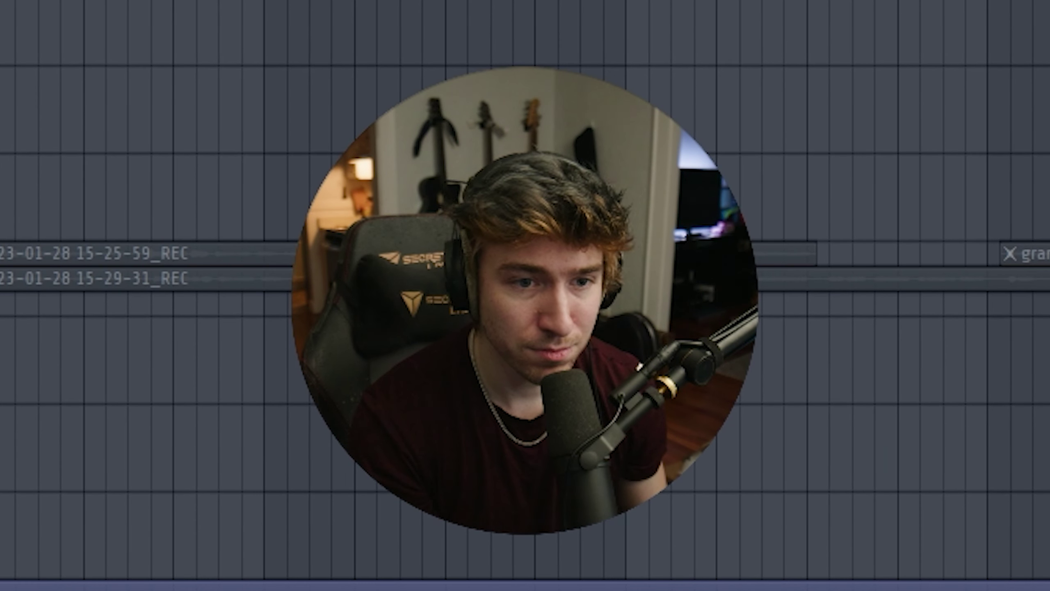
Solo the VOX 1, VOX 2 and VOX 3 playlist tracks and play the passage where the doubles enter.
key("space")
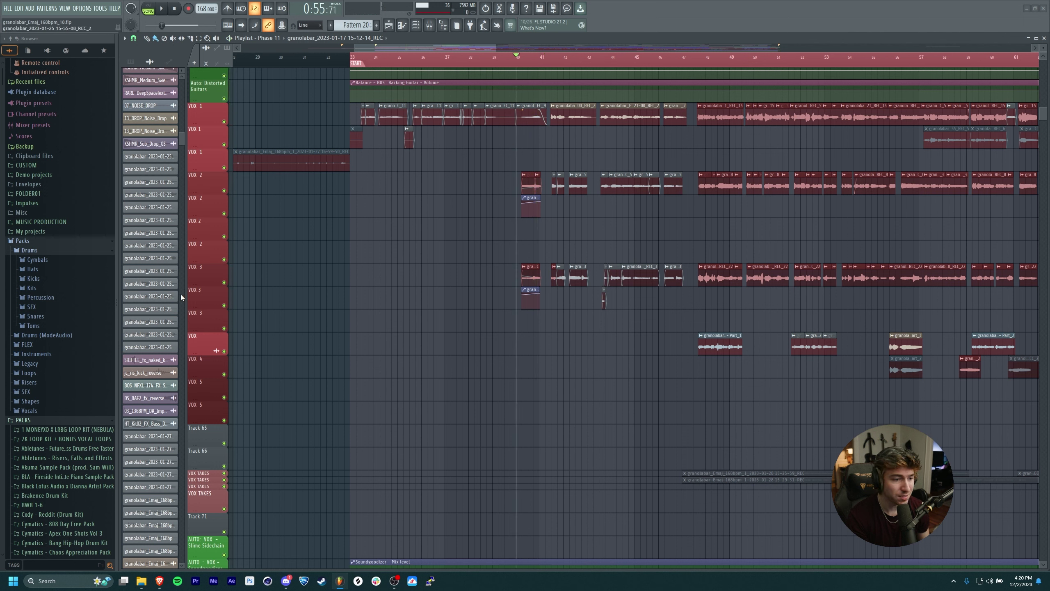
right_click(218, 302)
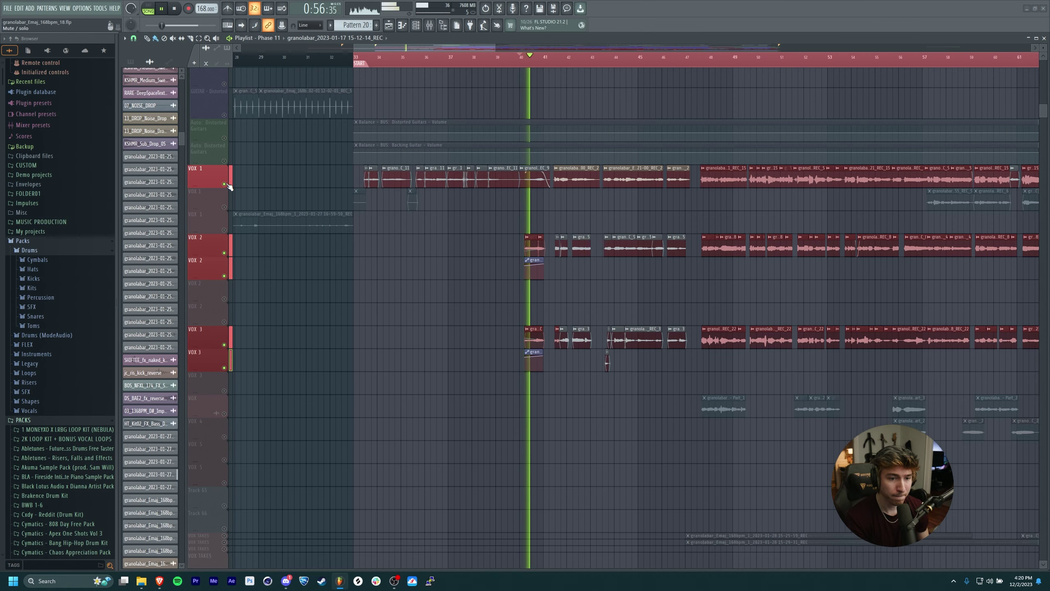
key("space")
Mute VOX 1, play the doubles, and isolate the VOX 2 tracks during playback.
left_click(223, 183)
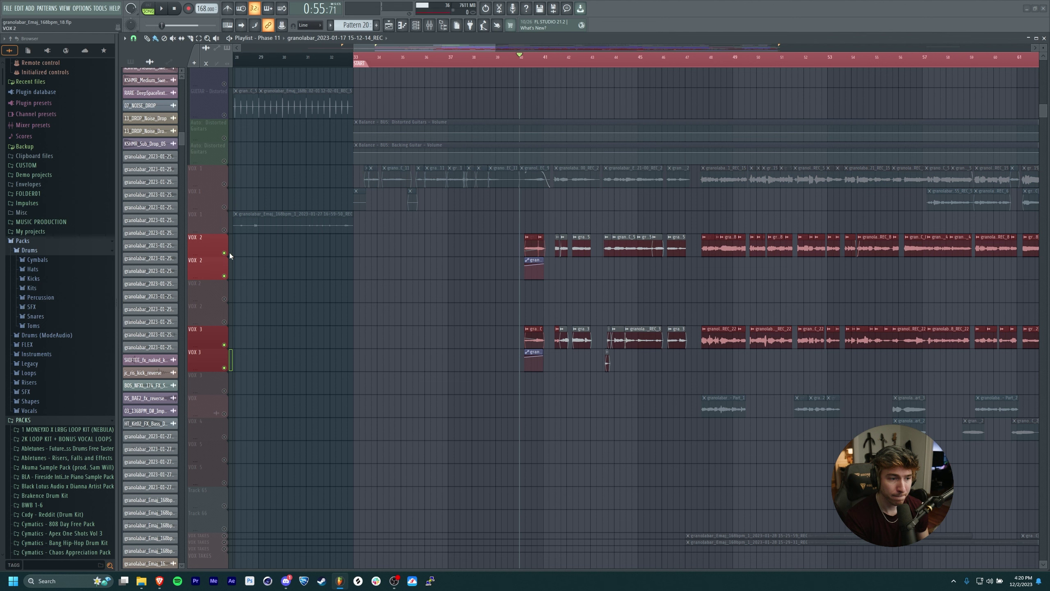
key("space")
left_click(224, 253)
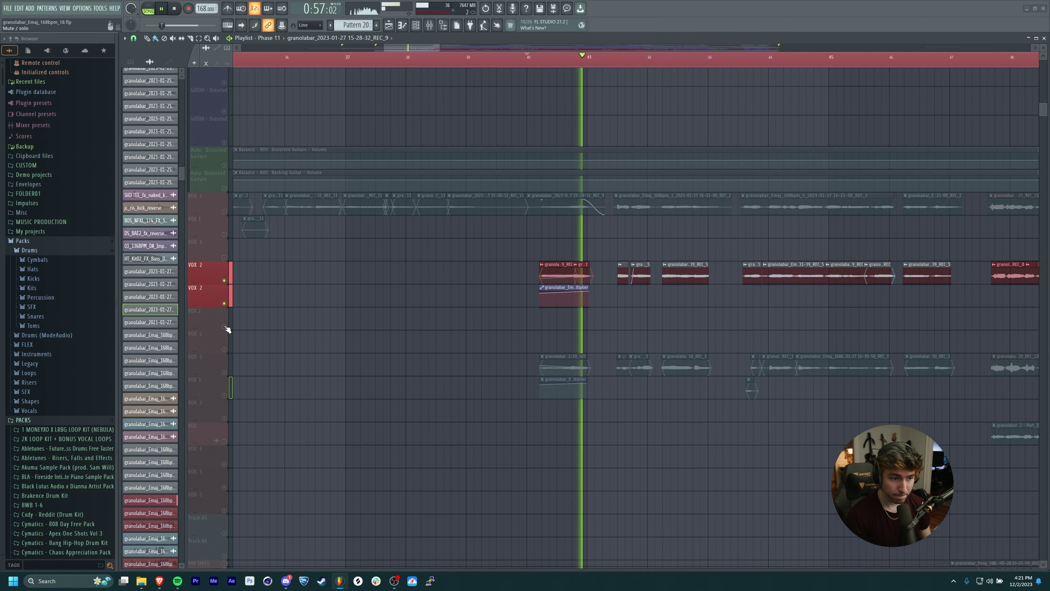
Mute the VOX 2 tracks and audition the VOX 3 tracks on their own.
key("space")
left_click(224, 303)
left_click(224, 372)
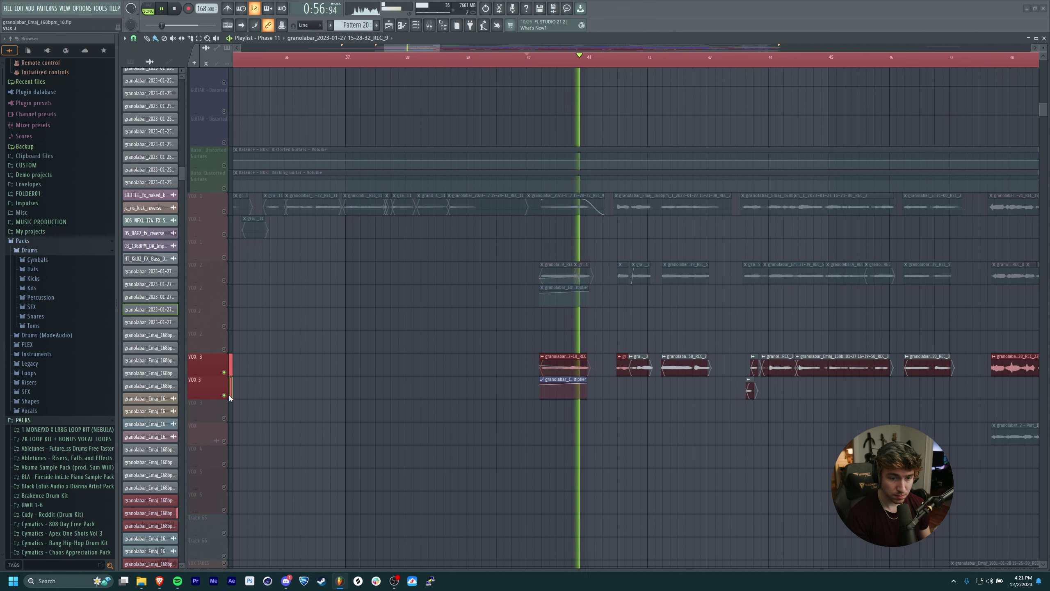
key("space")
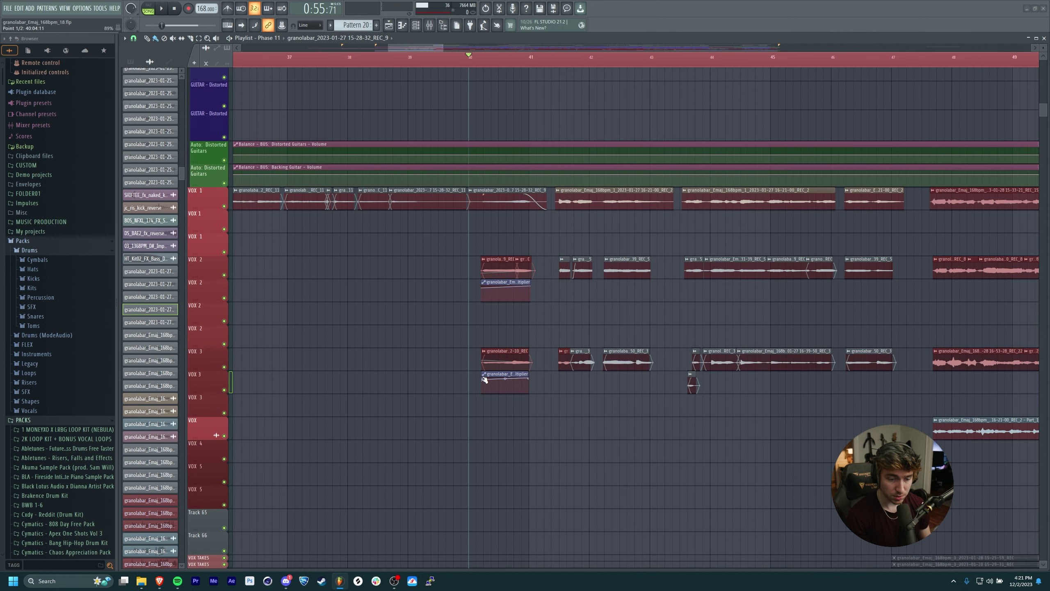
Play the same vocal passage with all tracks active and stop playback.
key("space")
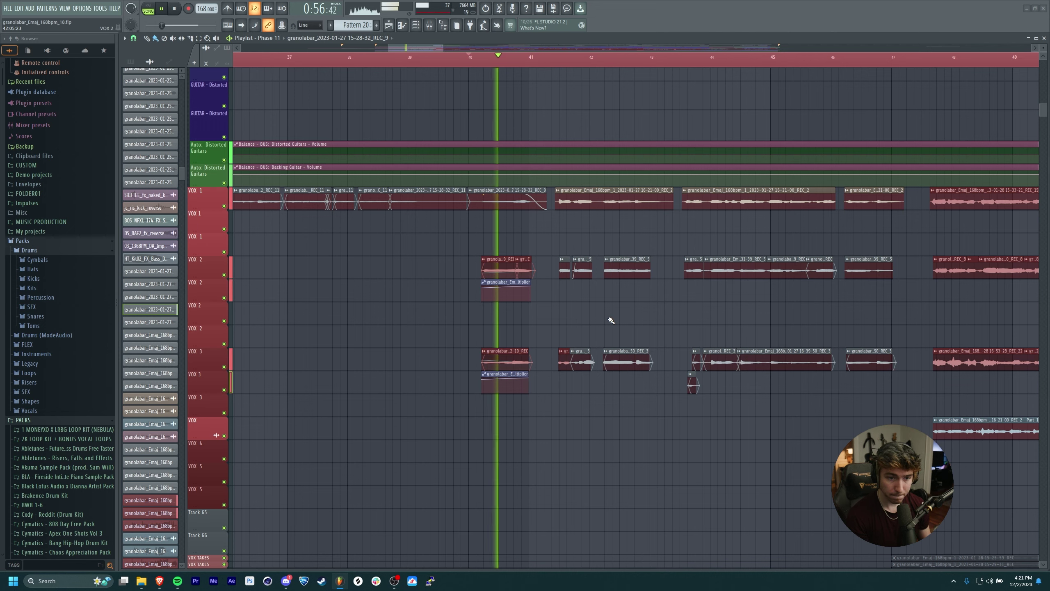
left_click_drag(647, 317, 509, 331)
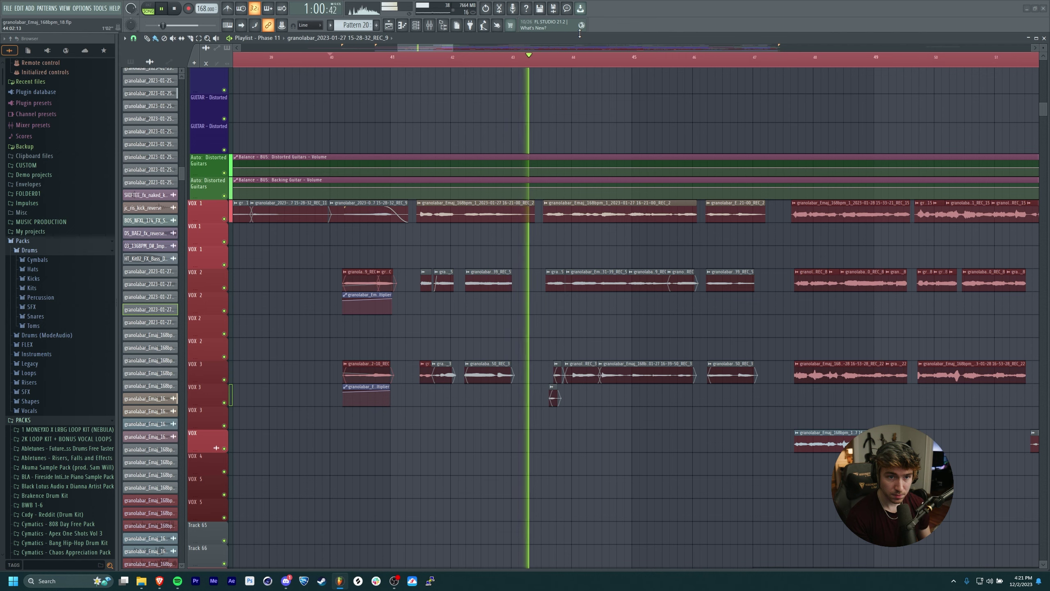
left_click_drag(696, 94, 651, 99)
key("space")
Inspect the clean guitar tracks in the playlist and select a clip on the second clean guitar track.
left_click_drag(603, 393, 635, 554)
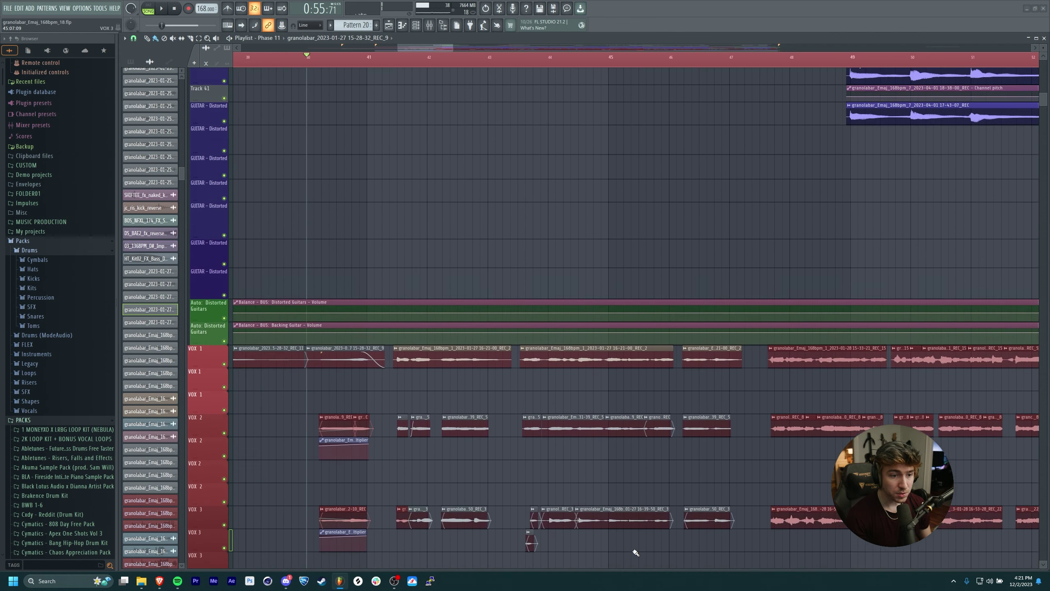
left_click_drag(520, 269, 549, 538)
left_click_drag(530, 347, 521, 434)
left_click(423, 340)
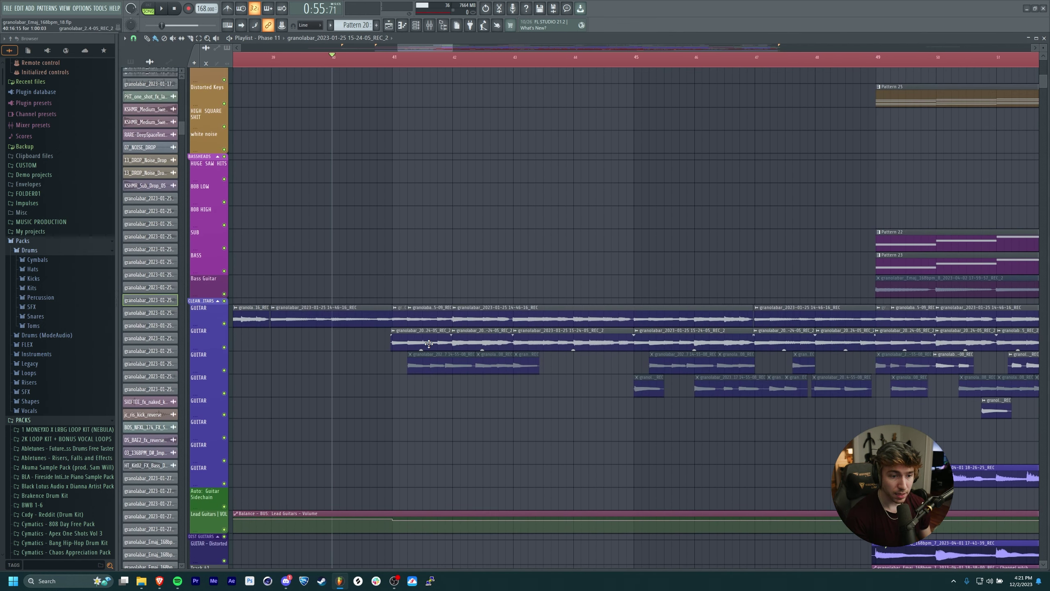
double_click(552, 41)
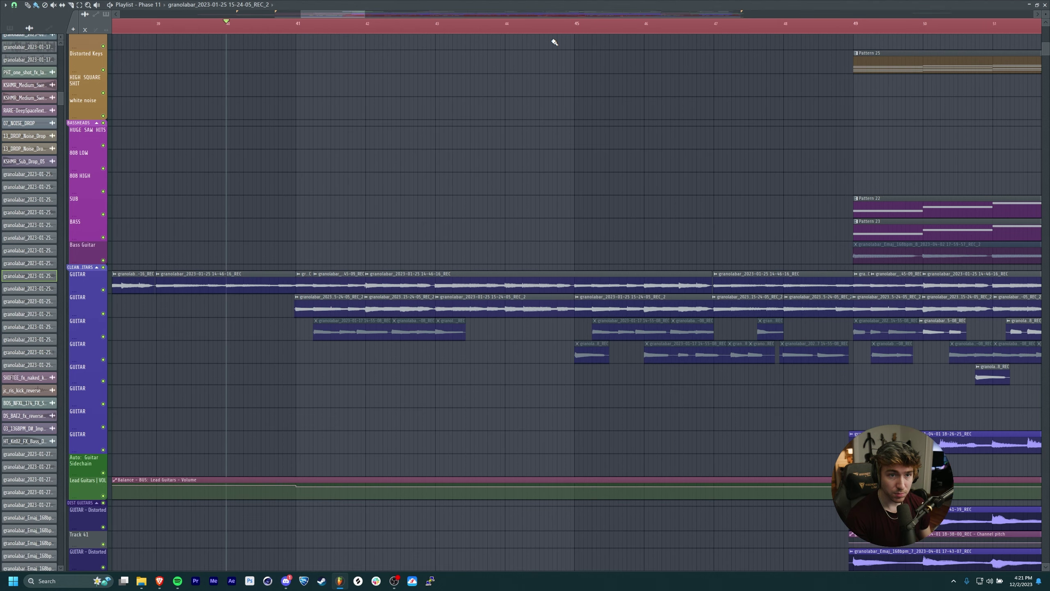
double_click(559, 6)
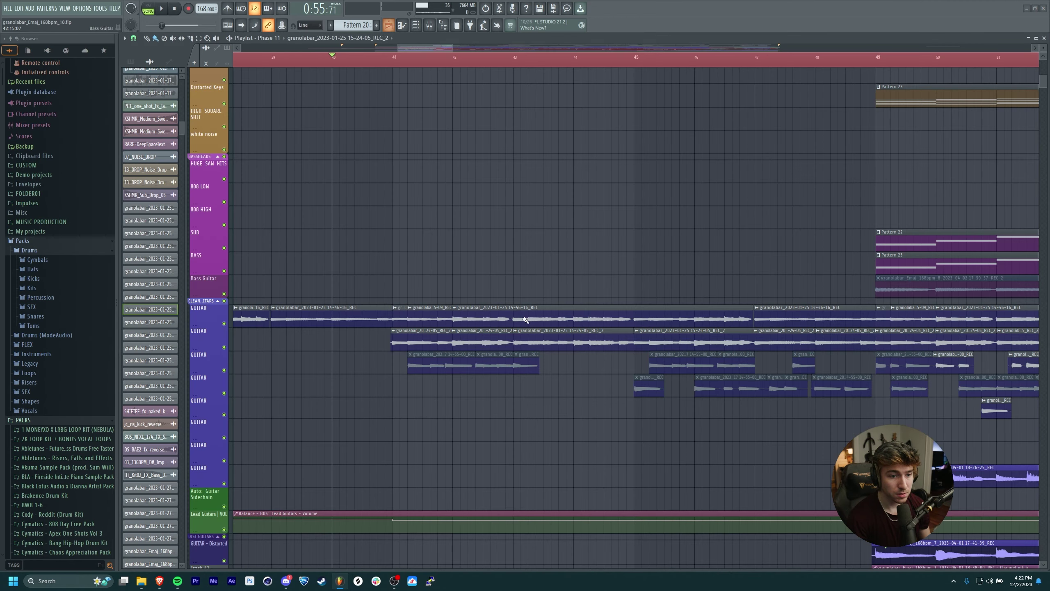
Select a clip on the first clean guitar track and play the arrangement through to the distorted guitar section, following the vocal and guitar tracks.
left_click(475, 316)
key("space")
scroll(664, 415, "down", 5)
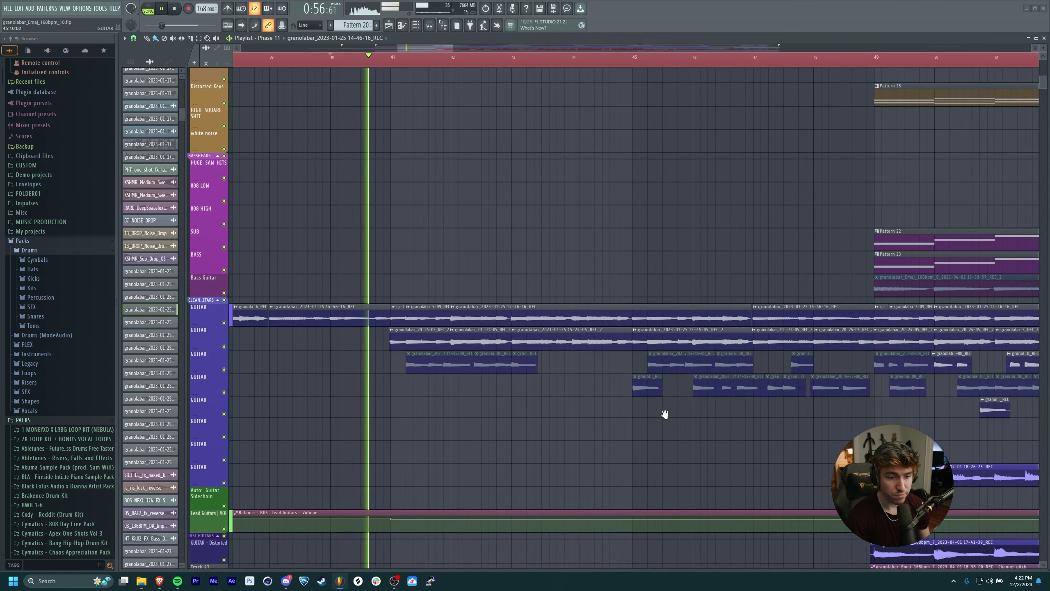
scroll(608, 472, "down", 10)
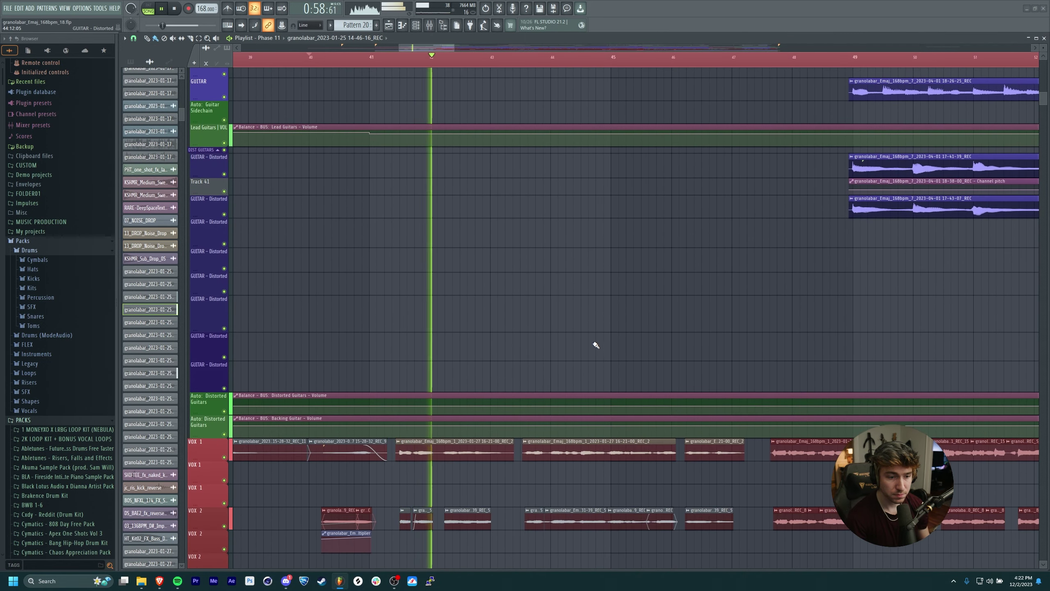
scroll(593, 236, "down", 5)
scroll(593, 403, "down", 4)
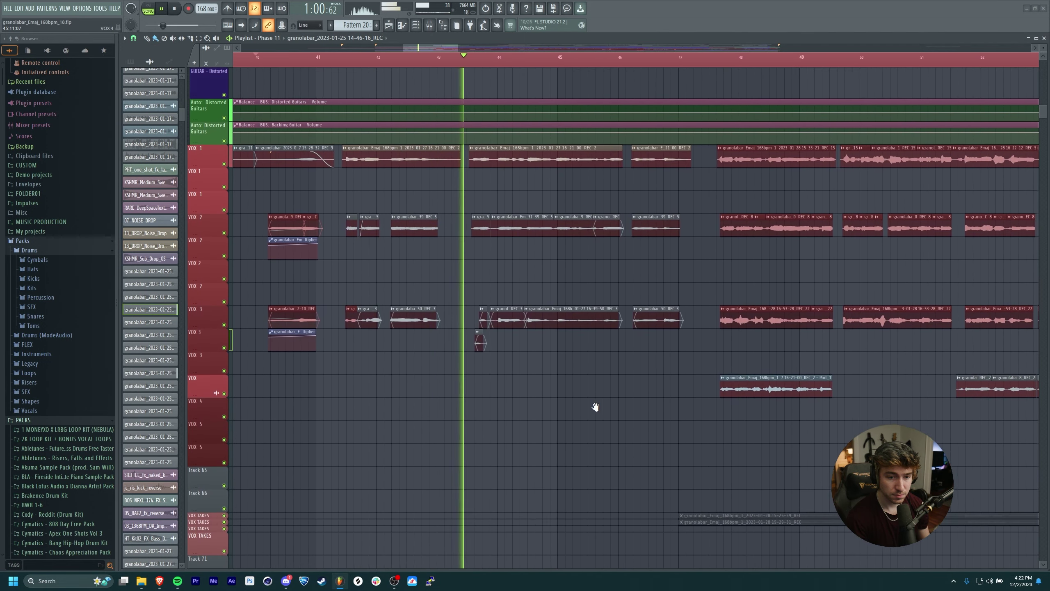
scroll(610, 373, "down", 3)
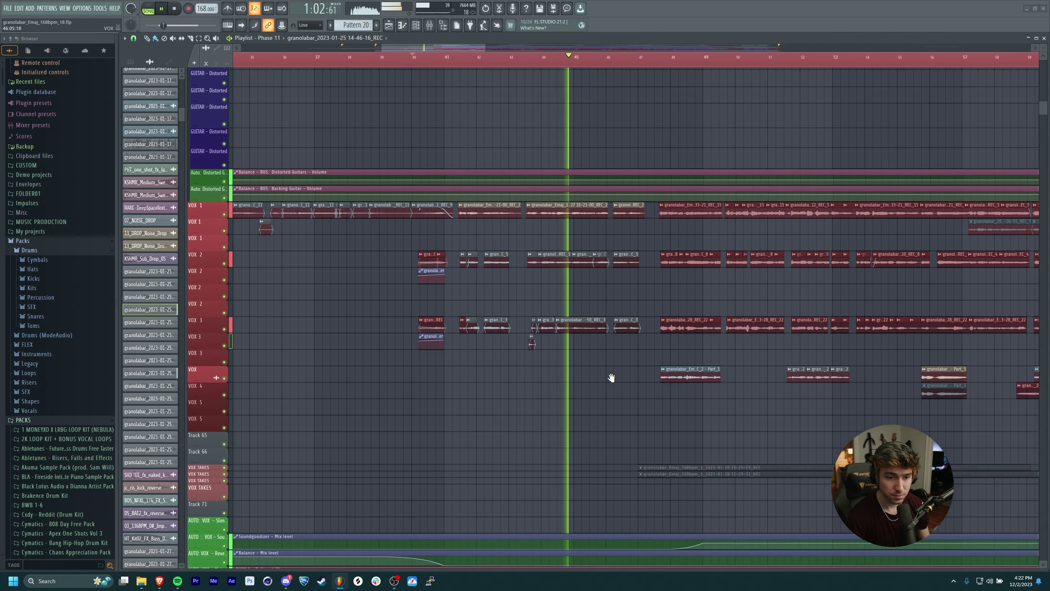
scroll(470, 390, "down", 3)
scroll(470, 389, "up", 1)
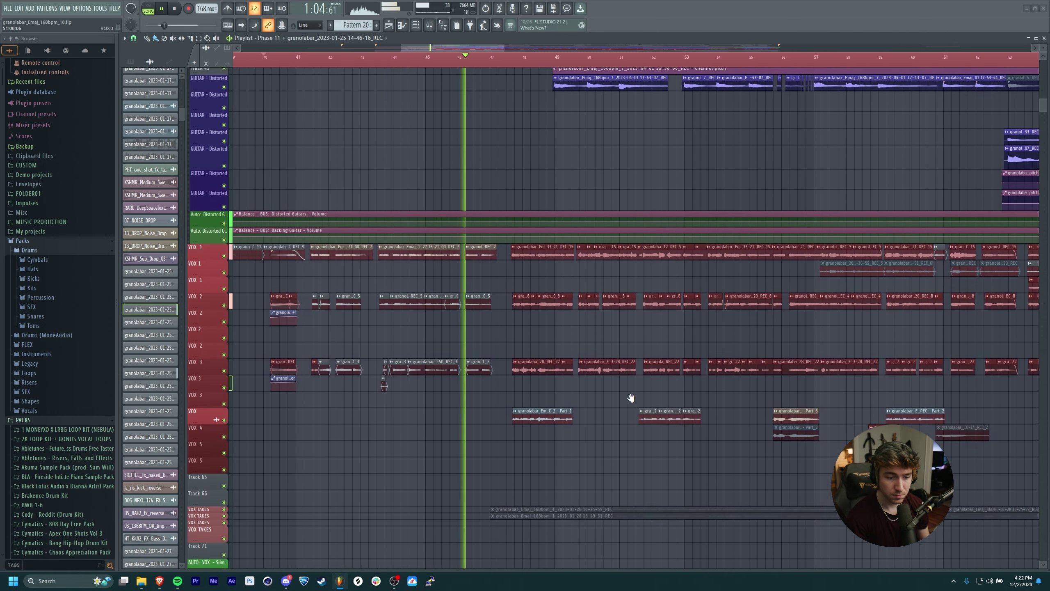
scroll(628, 398, "up", 1)
left_click_drag(620, 431, 625, 441)
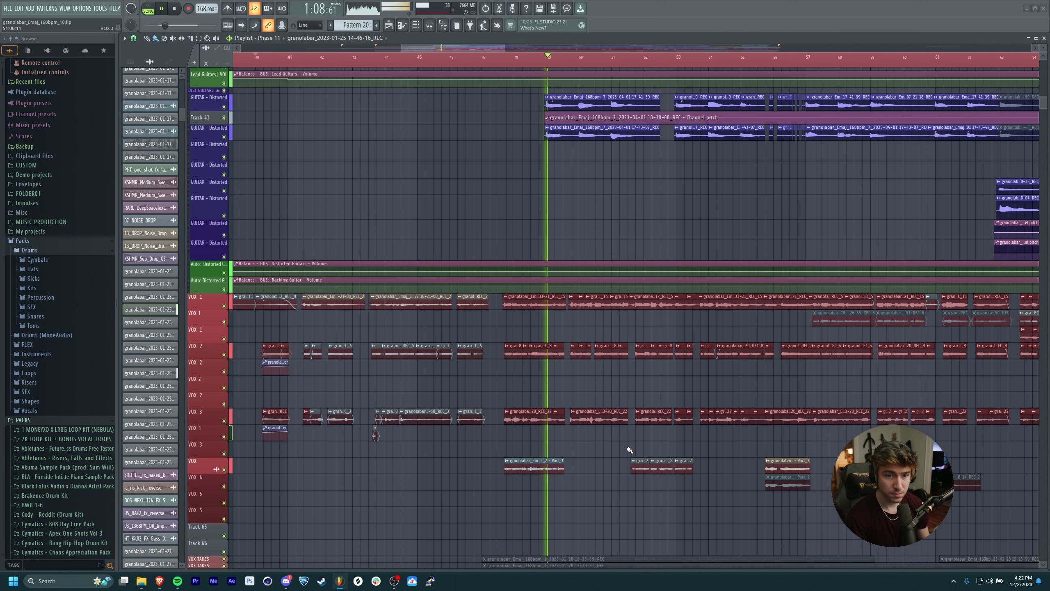
left_click_drag(727, 379, 596, 415)
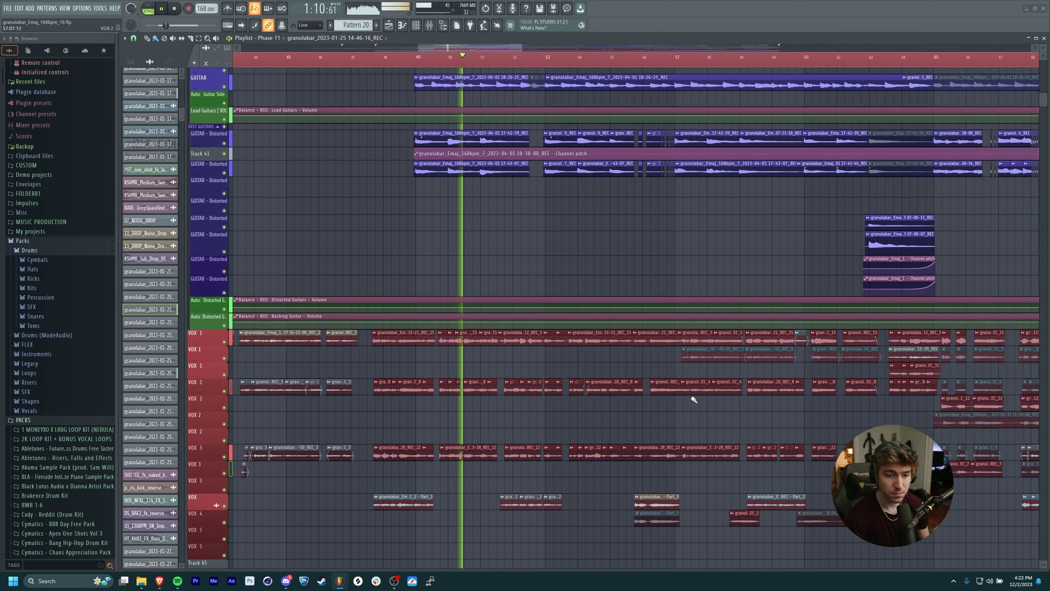
left_click_drag(725, 397, 743, 422)
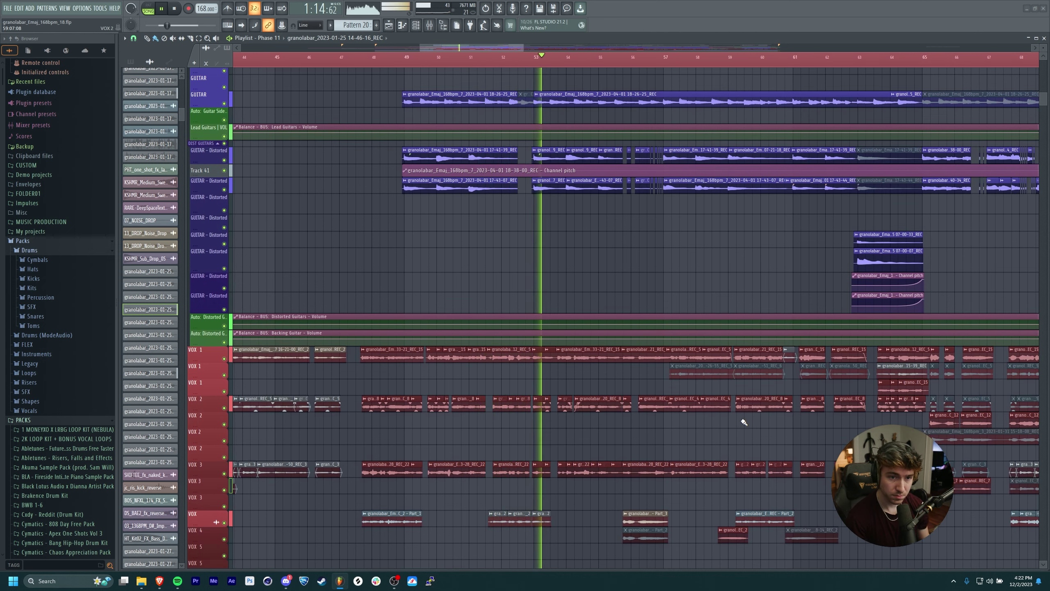
left_click_drag(724, 256, 649, 451)
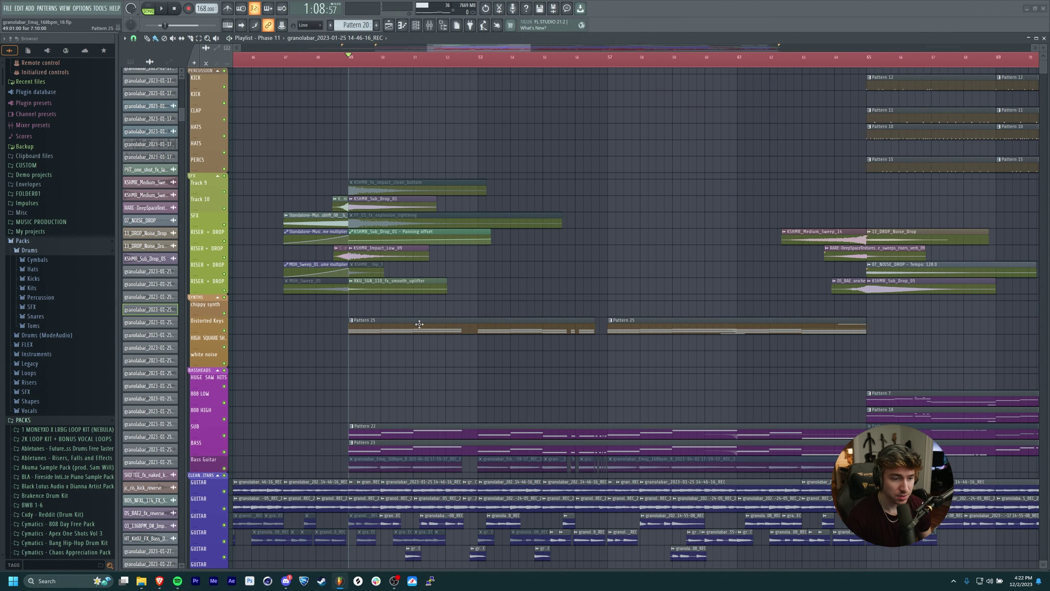
Look over the synth, bass and guitar layers that start at bar 49.
mouse_move(504, 400)
left_mouse_down()
mouse_move(525, 164)
mouse_move(523, 393)
left_mouse_up()
left_click_drag(500, 337, 529, 246)
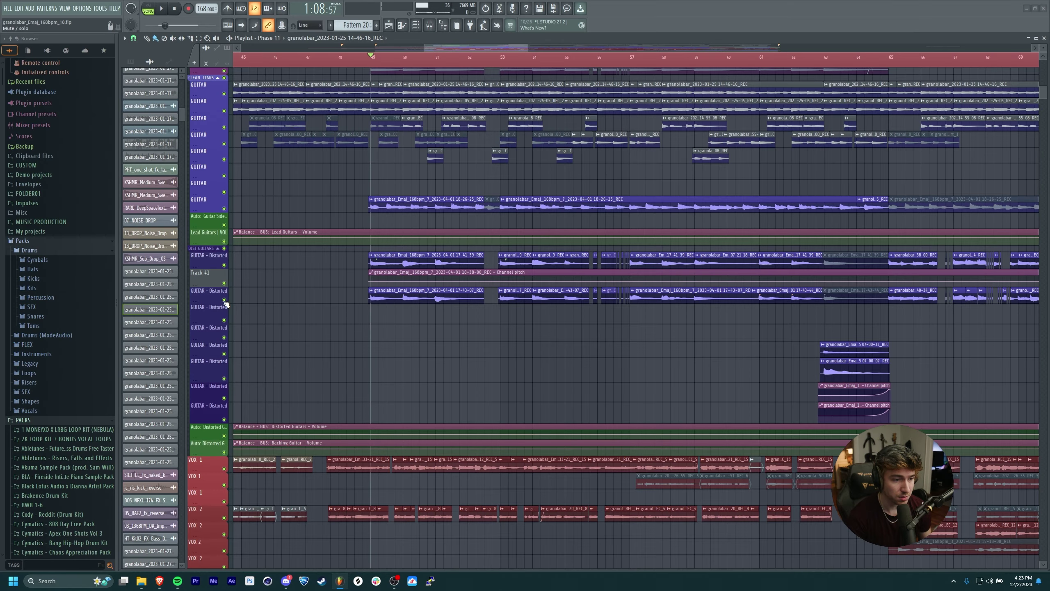
Audition the two distorted guitar tracks soloed together from bar 49, and the upper one alone.
left_click(224, 301, "ctrl")
scroll(252, 303, "up", 3)
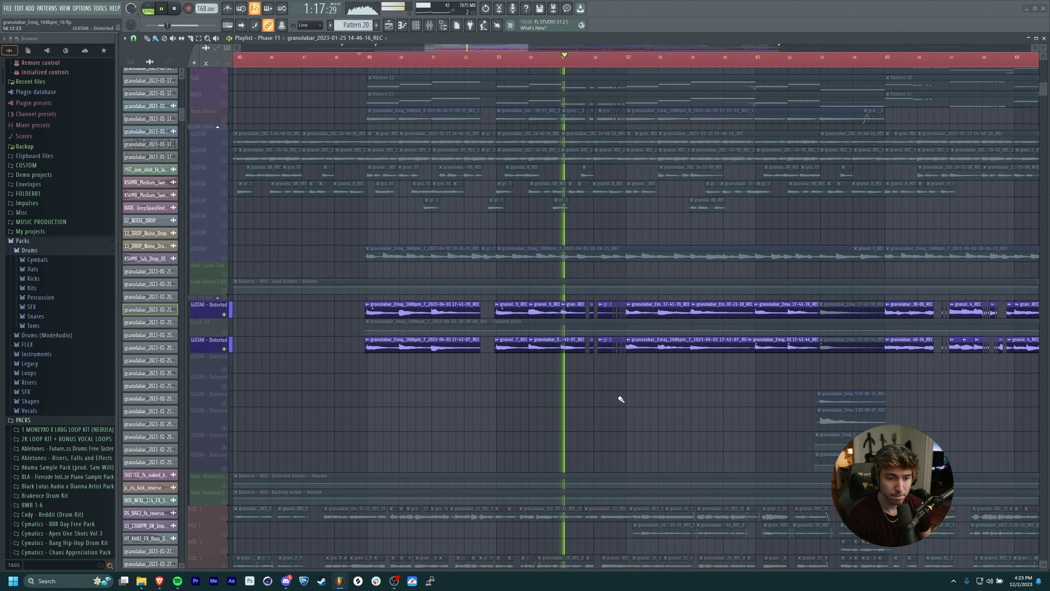
key("space")
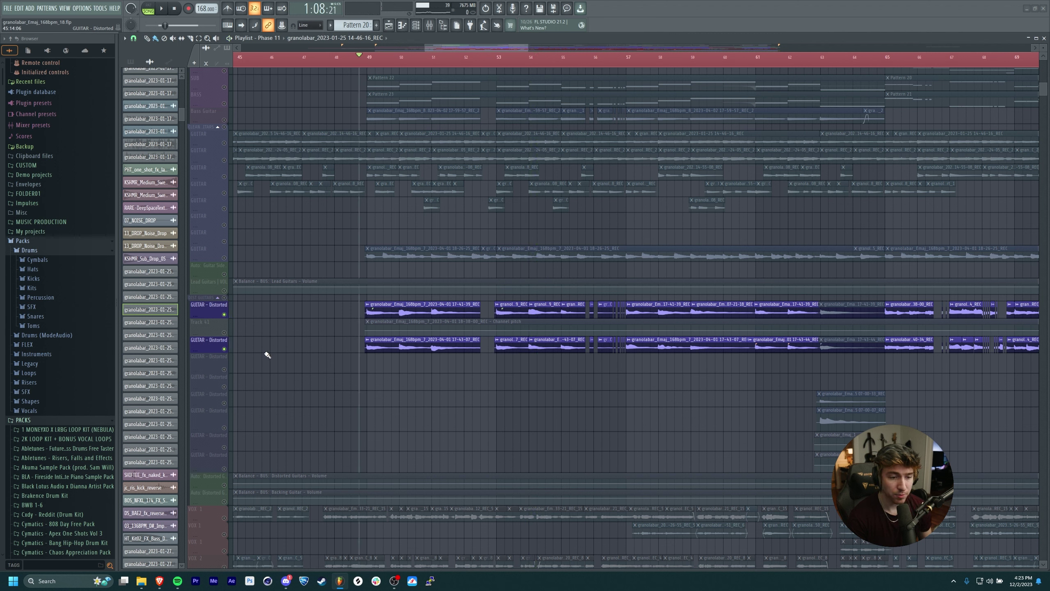
right_click(224, 314)
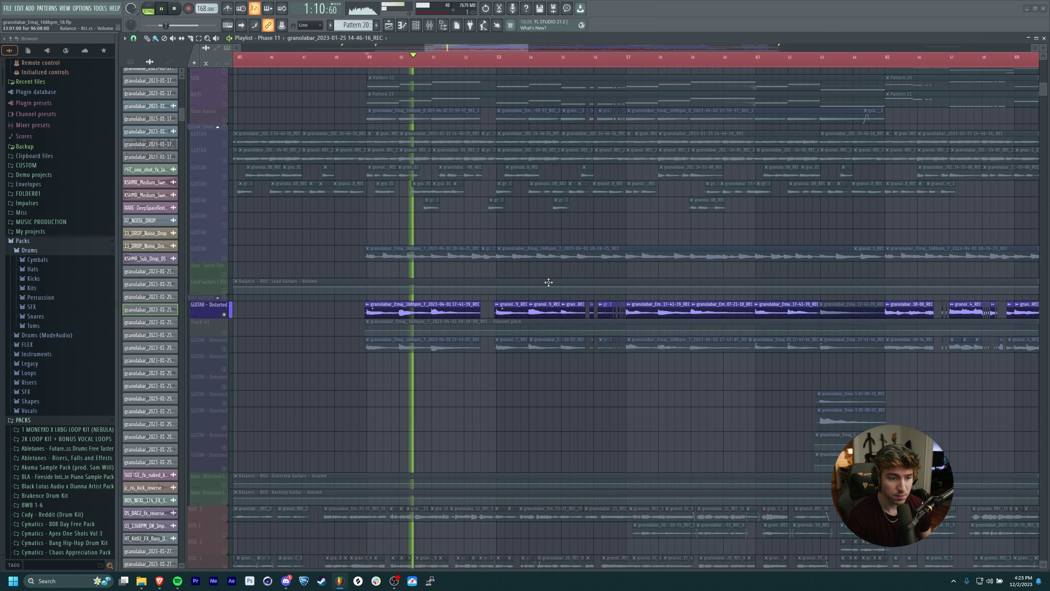
key("space")
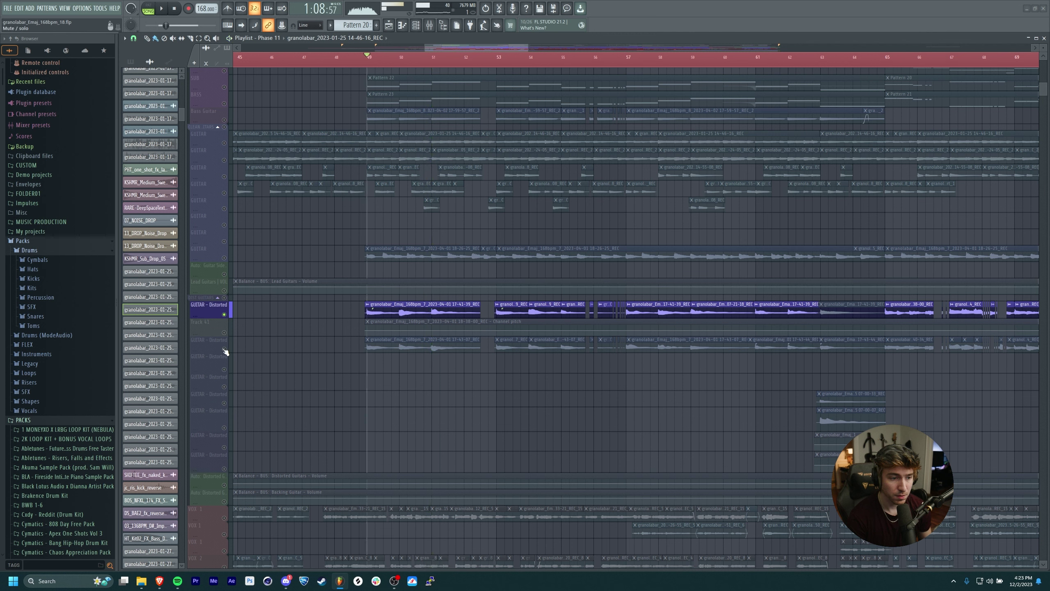
Audition the lower distorted guitar track soloed from bar 49 and restore the other tracks.
right_click(225, 350)
key("space")
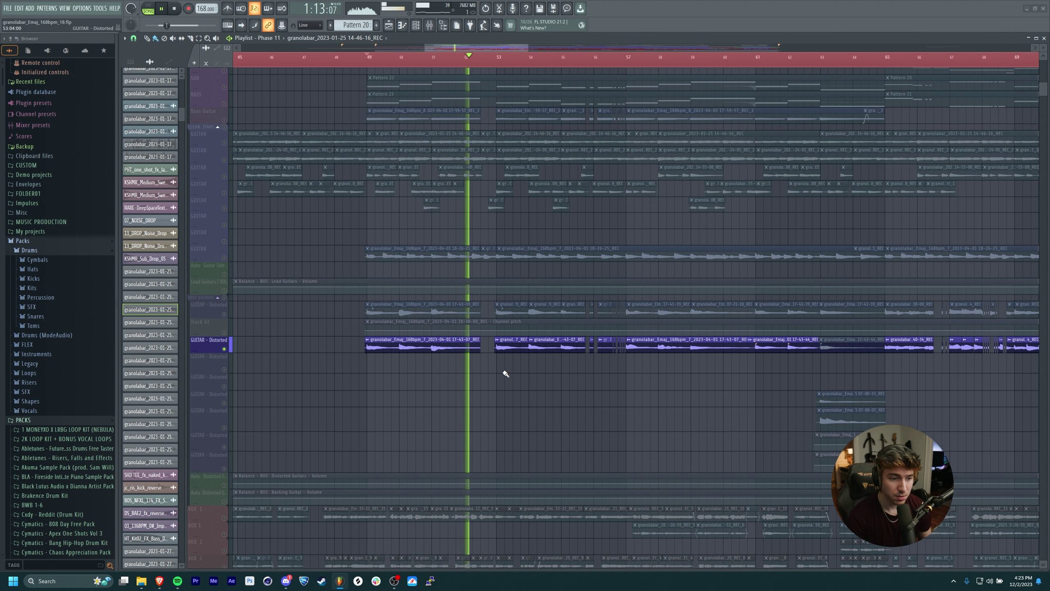
key("space")
right_click(225, 348)
Inspect the STL Tonality Will Putney amp on the backing guitar 1 mixer track and play the section through it.
left_click(395, 28)
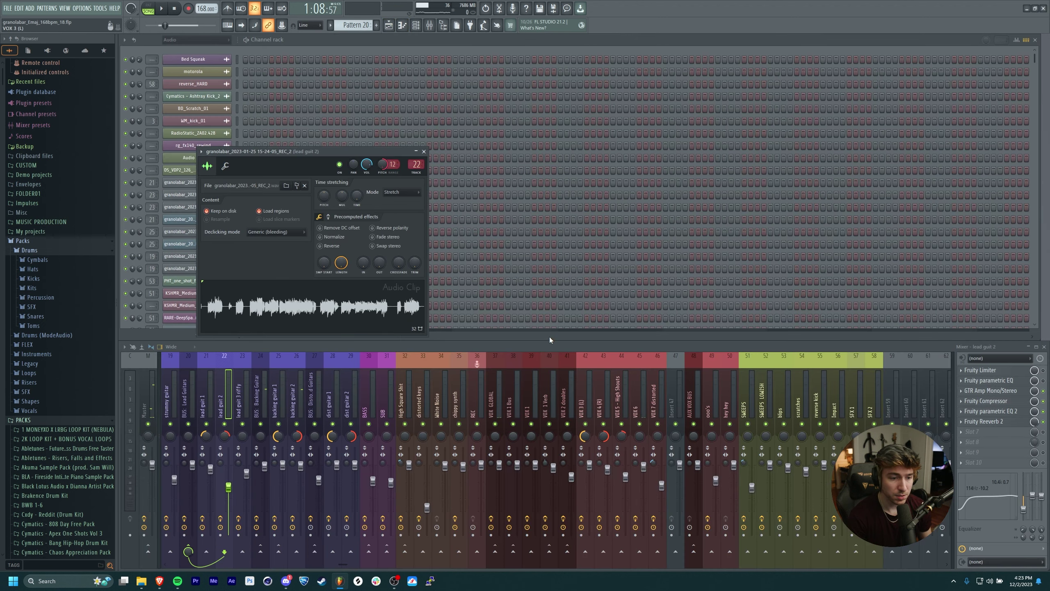
scroll(376, 386, "up", 5)
left_click(602, 396)
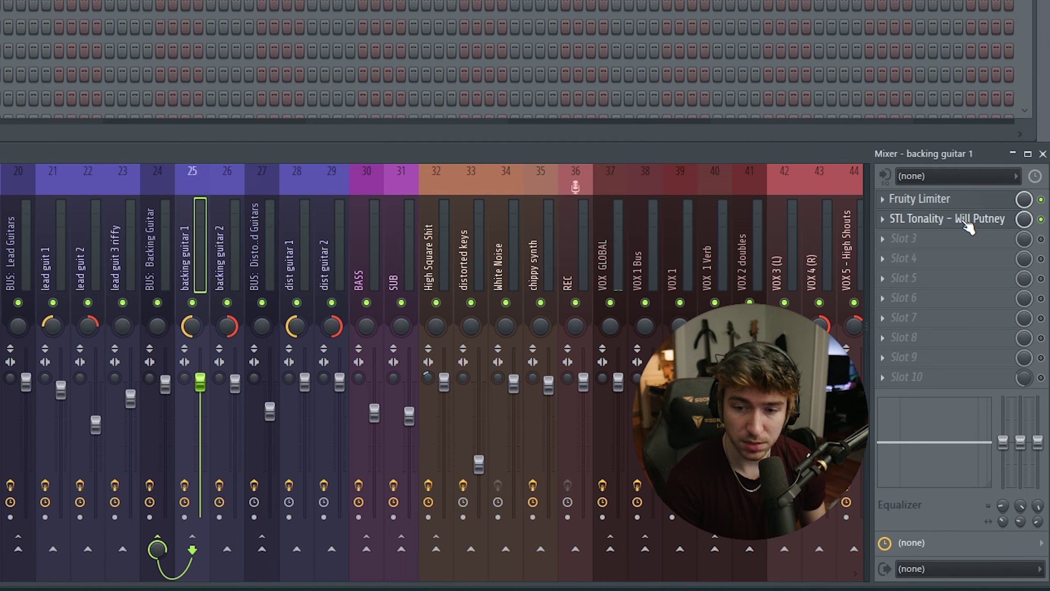
left_click(967, 225)
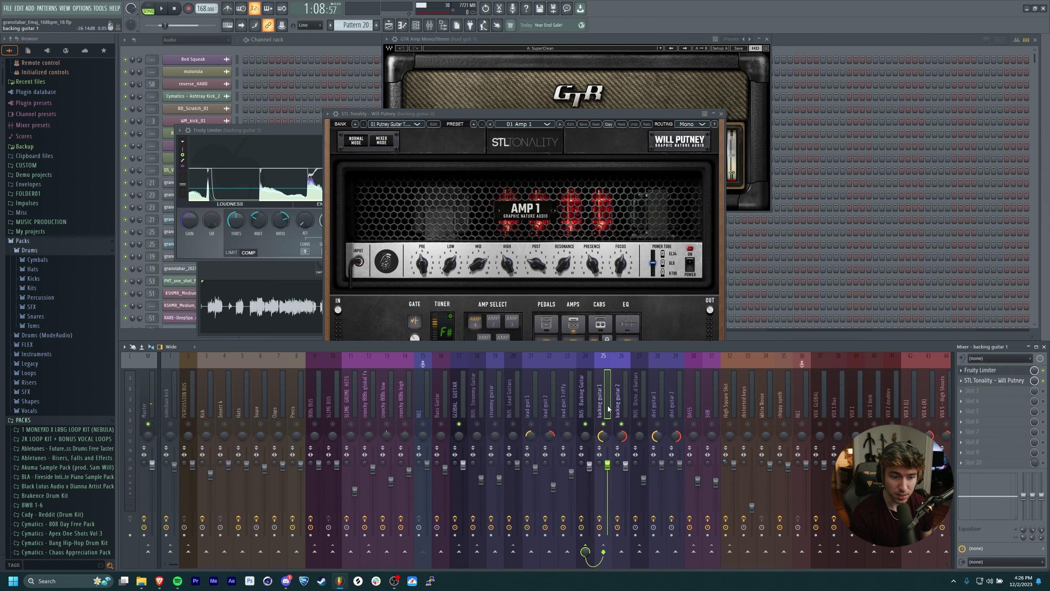
key("space")
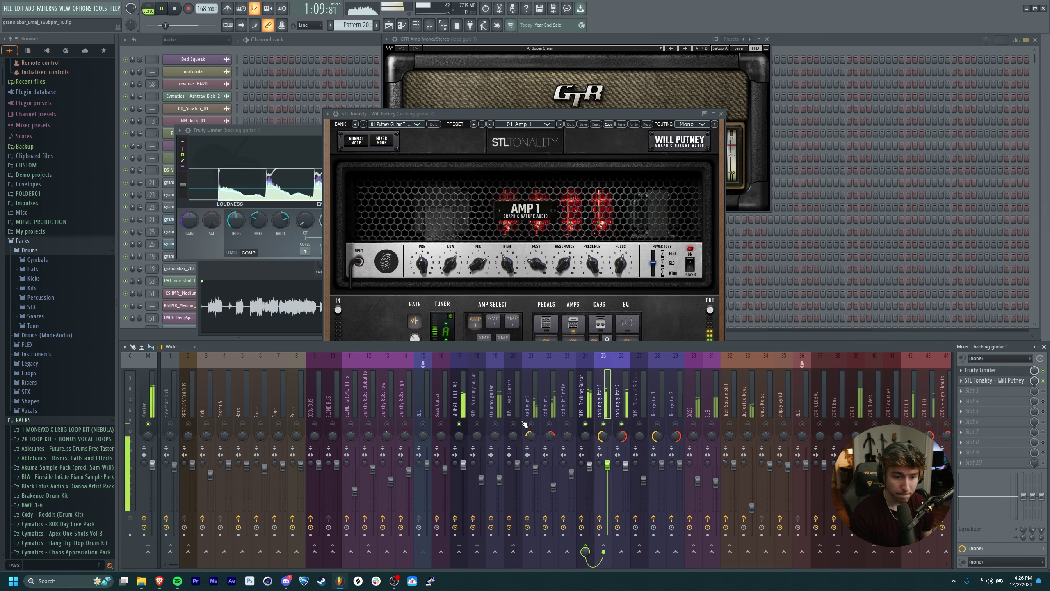
key("space")
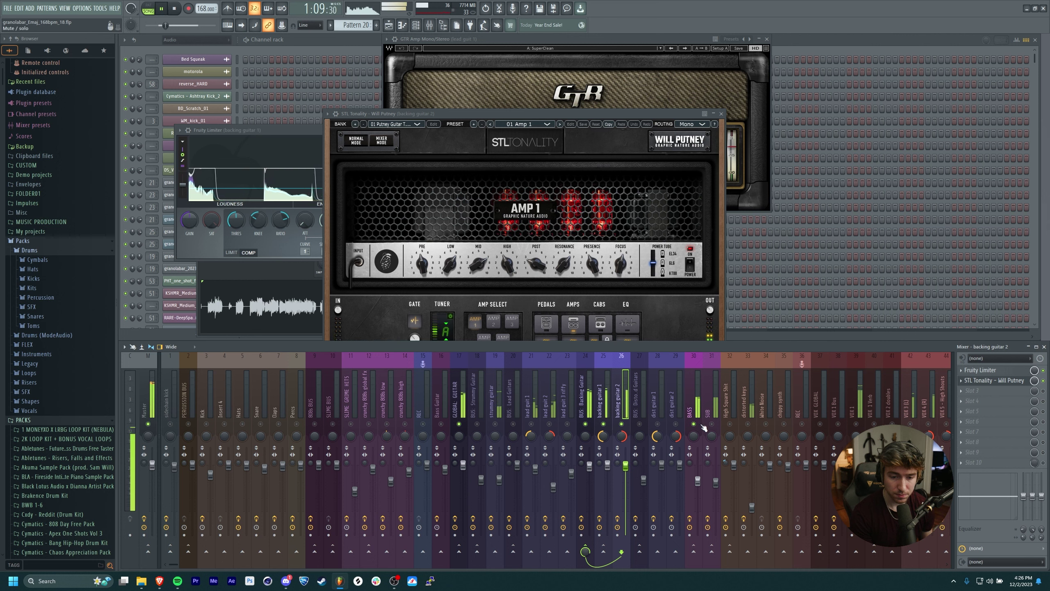
Audition the BASS mixer track and the SUB mixer track from bar 49.
left_click(696, 409)
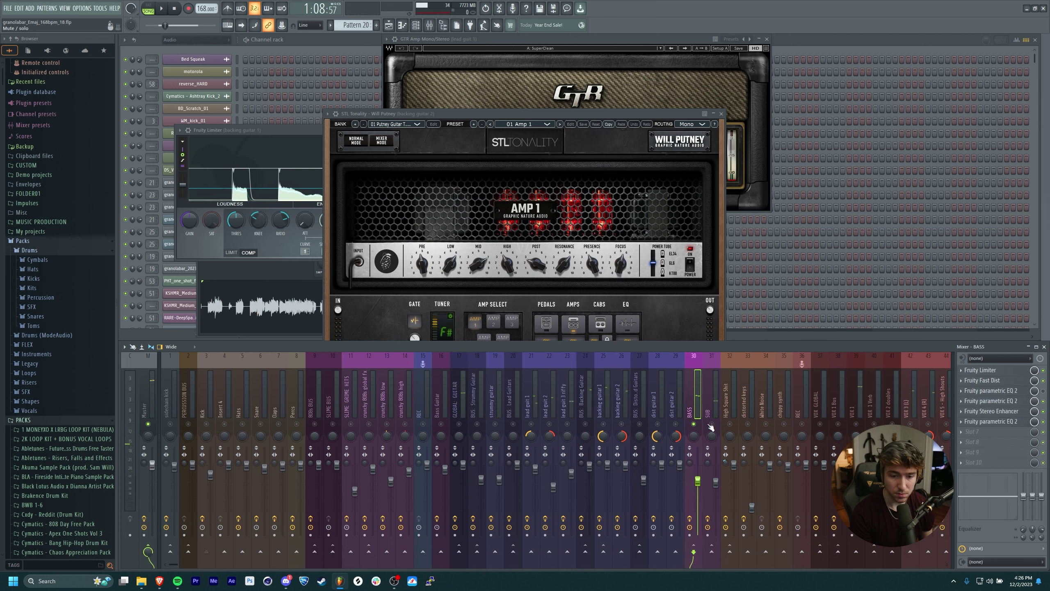
key("space")
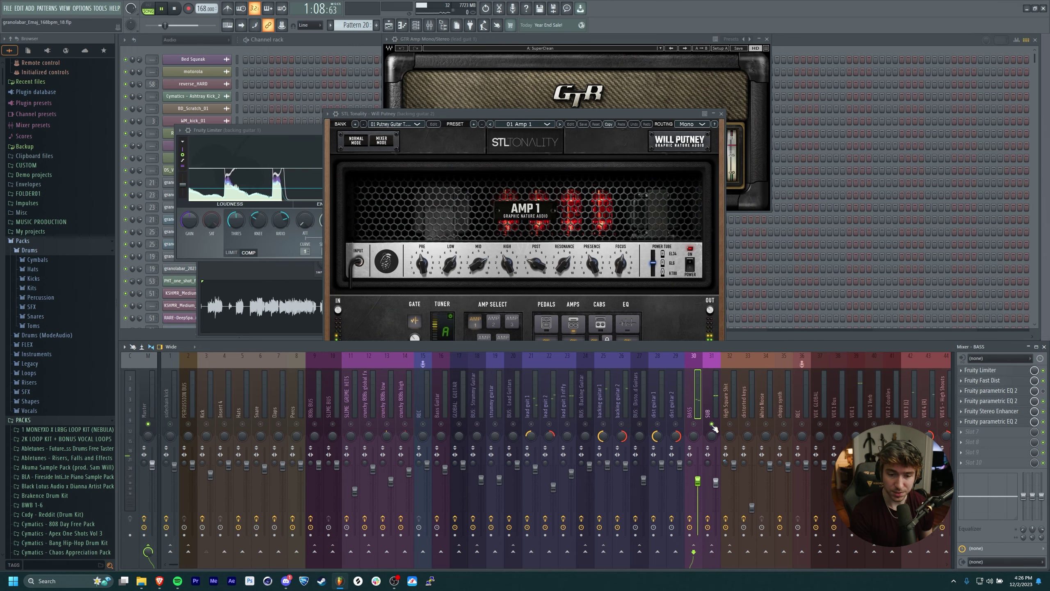
left_click(713, 417)
key("space")
key("space")
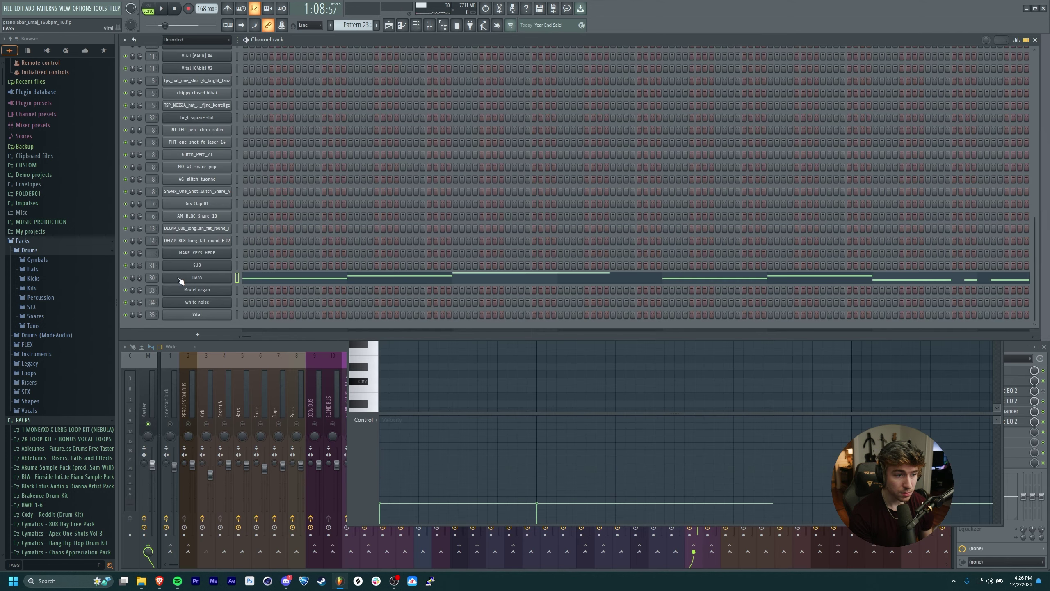
Open the BASS channel's Vital synth and review the oscillators and effects of its Easy ReeseX patch.
left_click(181, 280)
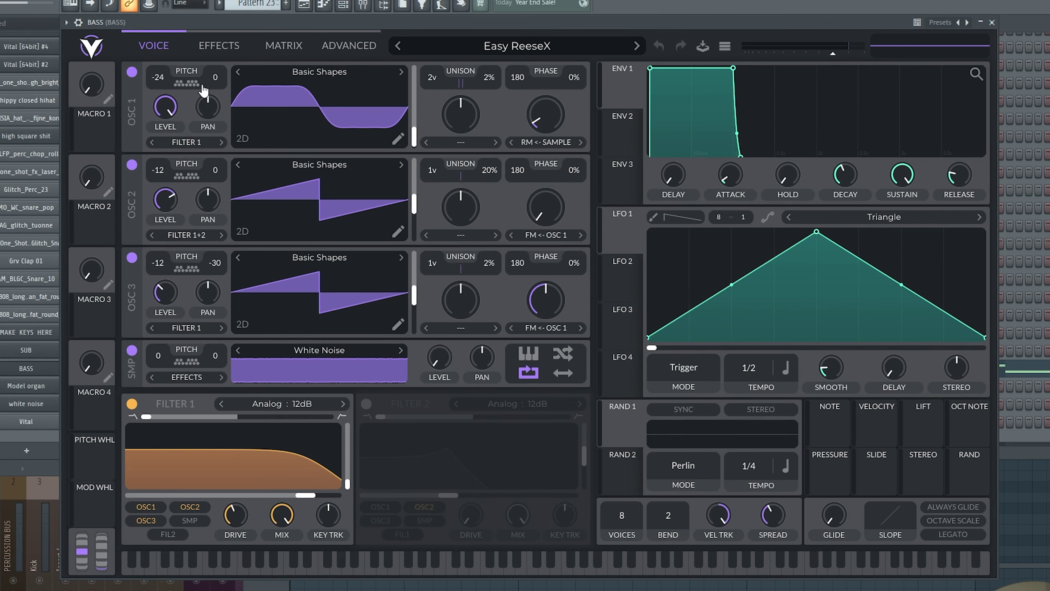
left_click(219, 45)
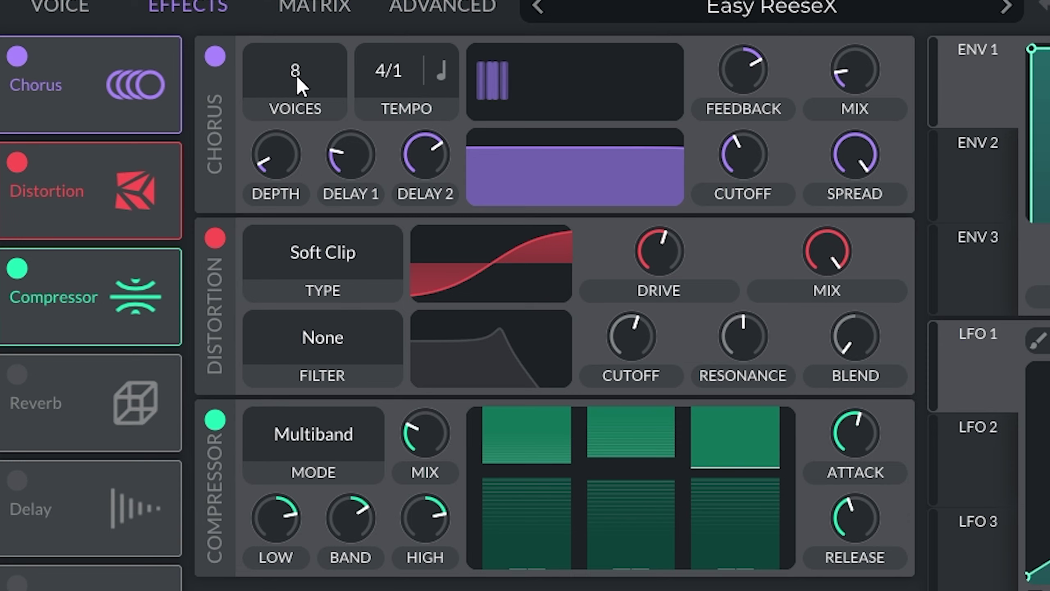
left_click(96, 4)
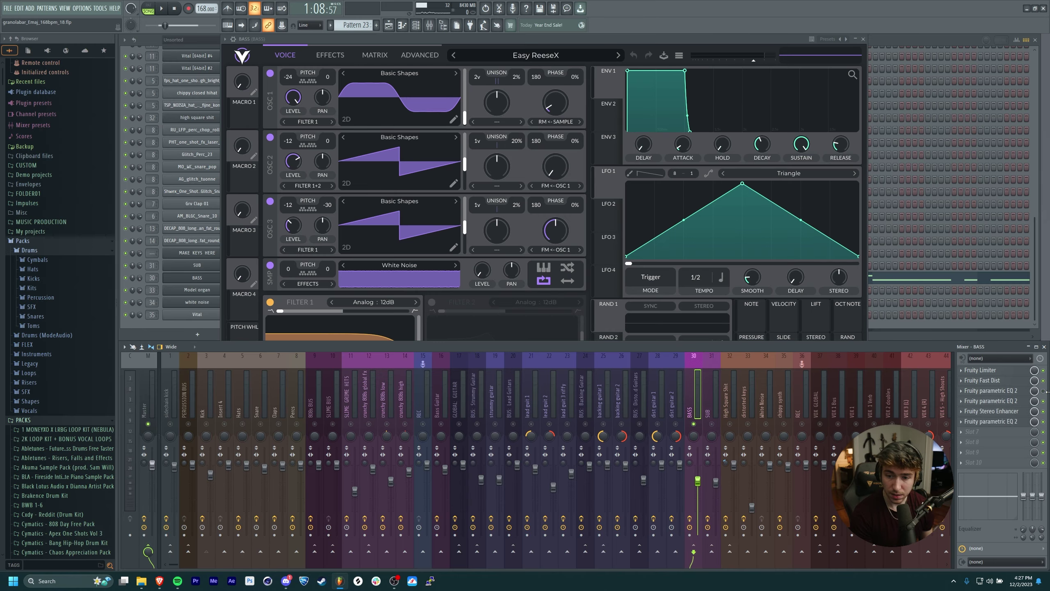
Review the Fruity Fast Dist and Fruity Stereo Enhancer on the BASS mixer track and close the distortion window.
left_click(996, 380)
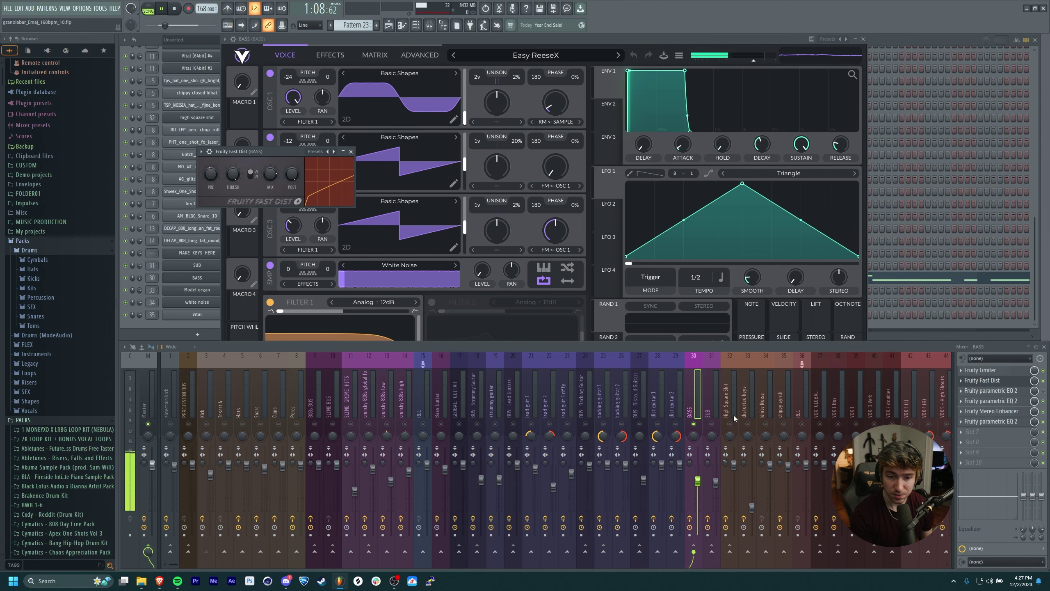
left_click(1000, 411)
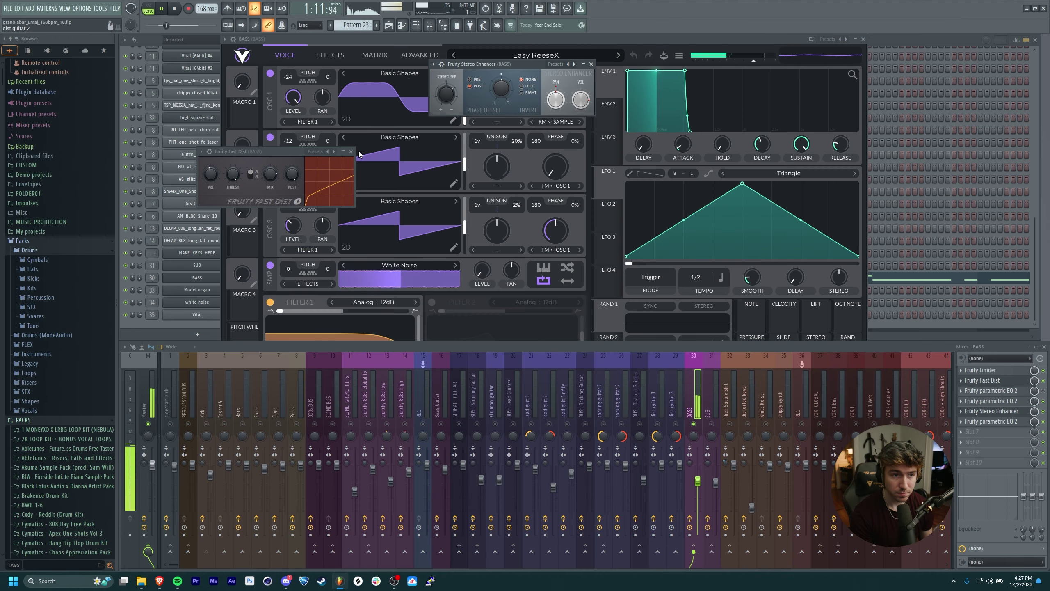
left_click(350, 151)
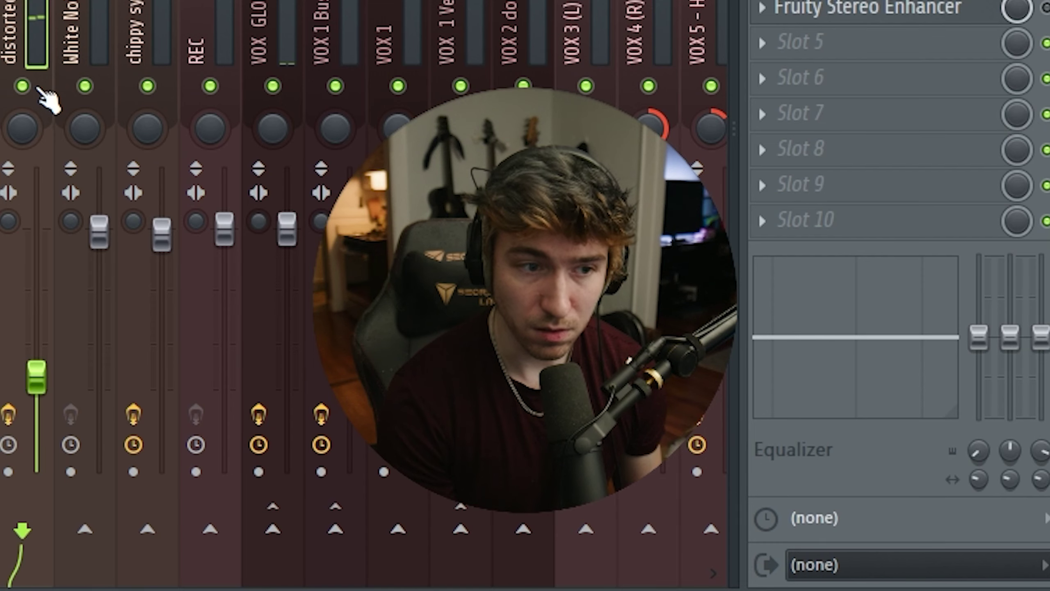
Audition the distorted keys mixer track and locate the Distorted Keys track in the playlist.
key("space")
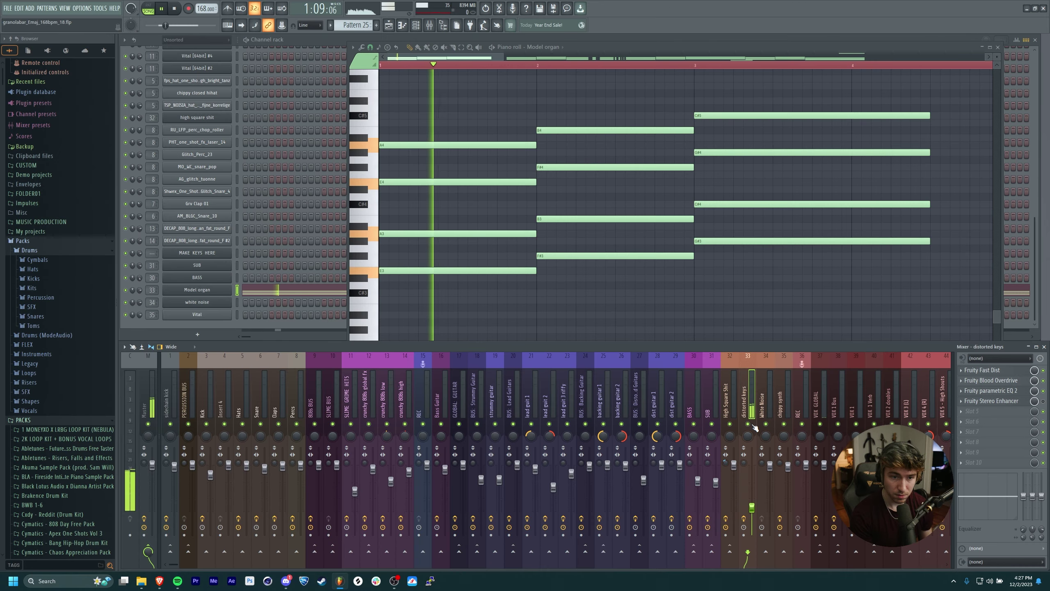
left_click(389, 25)
key("space")
right_click(224, 297)
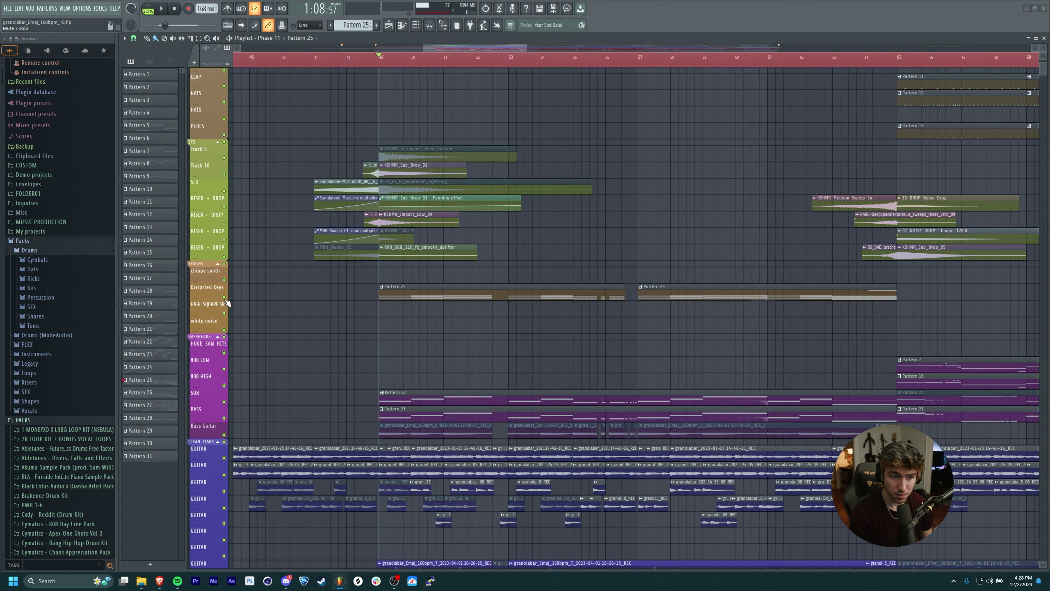
Solo the Distorted Keys playlist track together with SUB and BASS and play them from bar 49.
key("space")
right_click(225, 298)
left_click(224, 401)
left_click(224, 417)
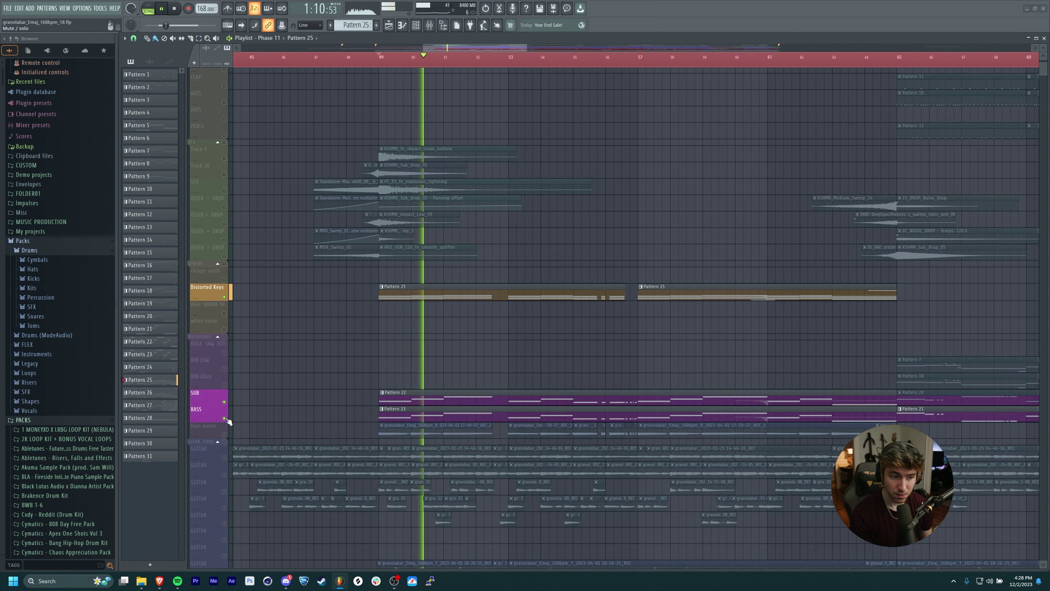
key("space")
key("space")
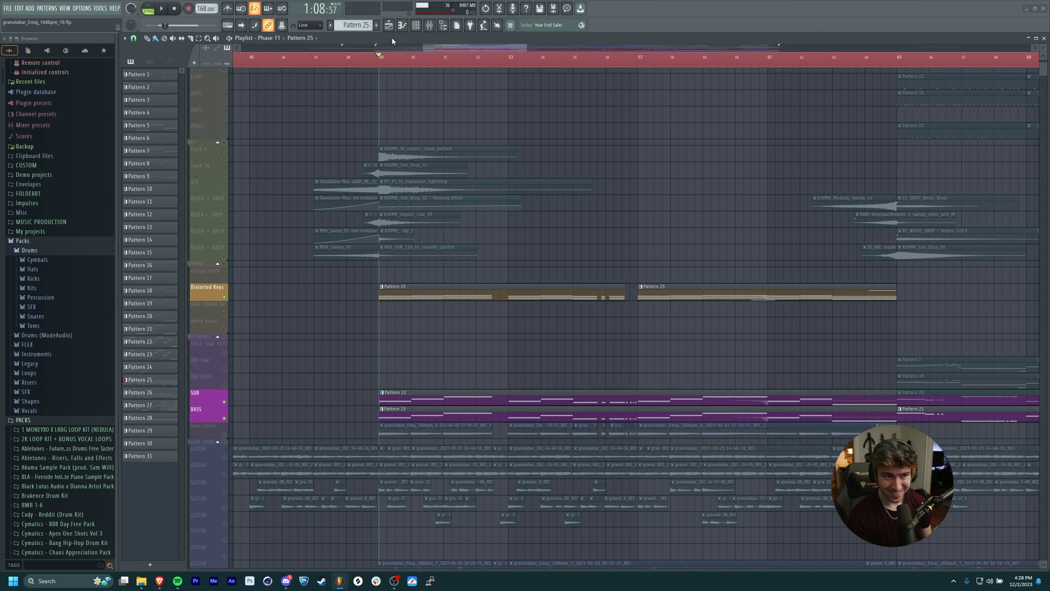
key("space")
scroll(475, 264, "down", 4)
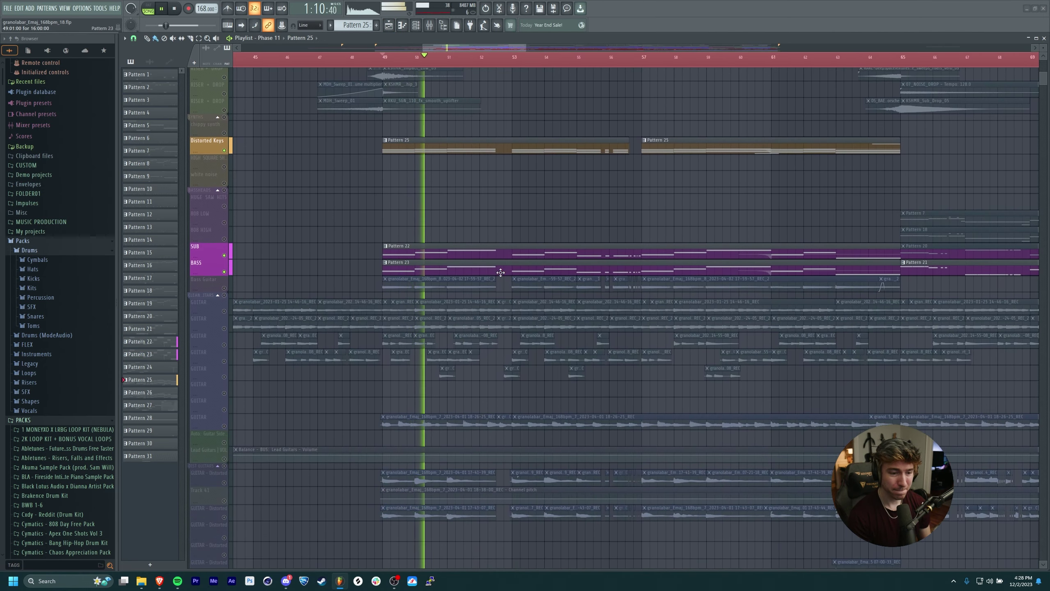
Play the full arrangement from bar 49 and follow the effects, keys, bass, guitar and vocal tracks.
scroll(330, 347, "down", 3)
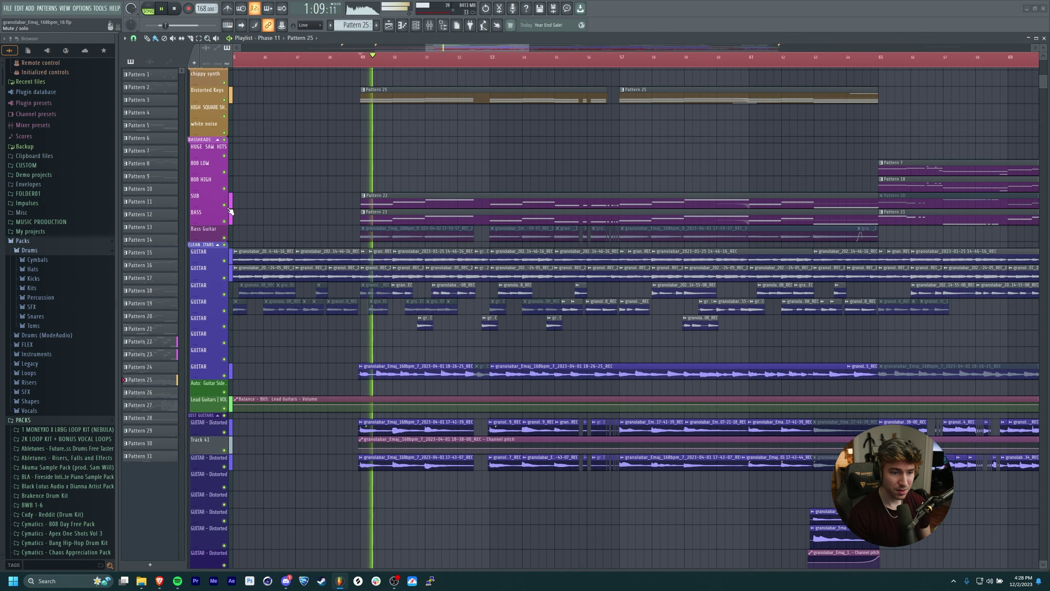
scroll(501, 258, "down", 3)
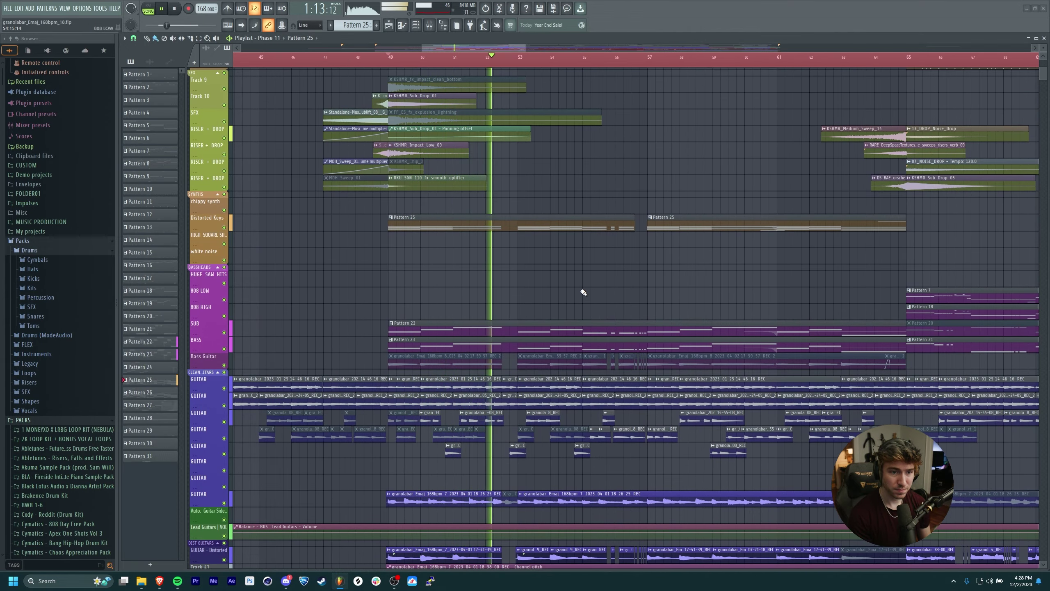
scroll(692, 312, "up", 3)
scroll(686, 213, "down", 2)
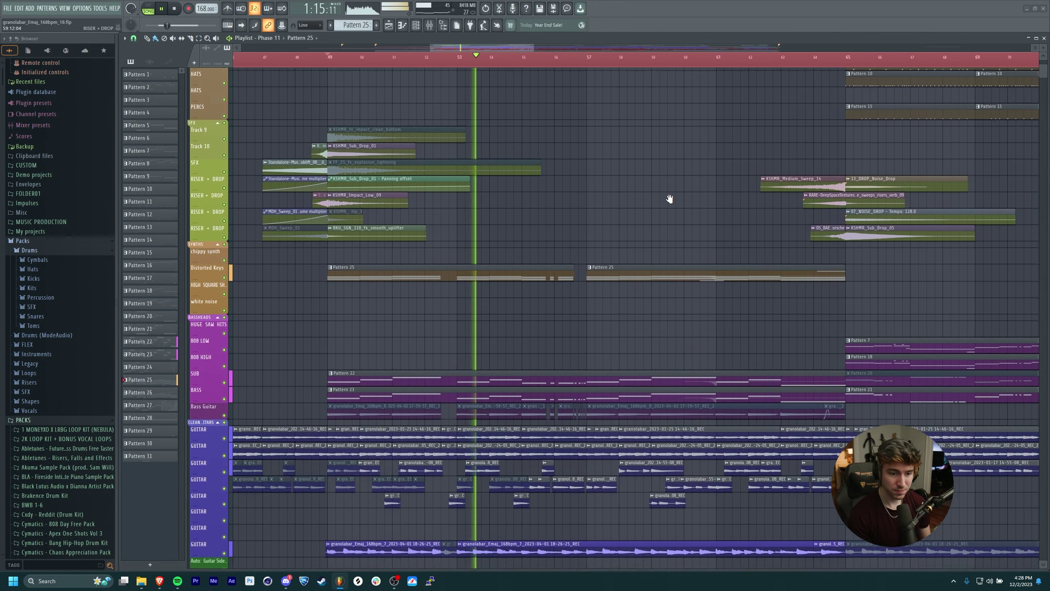
scroll(664, 229, "down", 8)
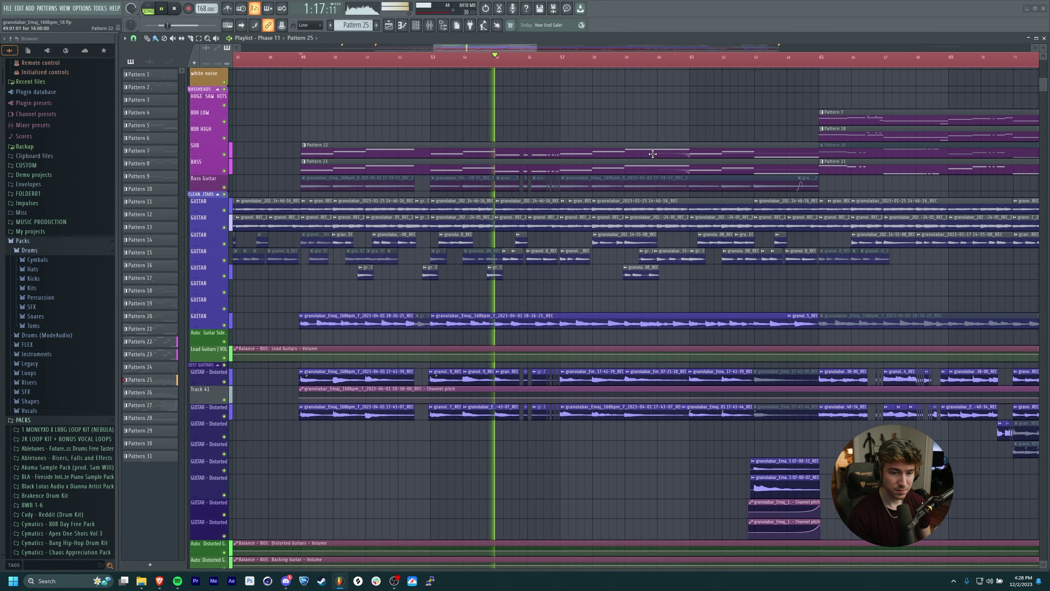
scroll(686, 340, "up", 2)
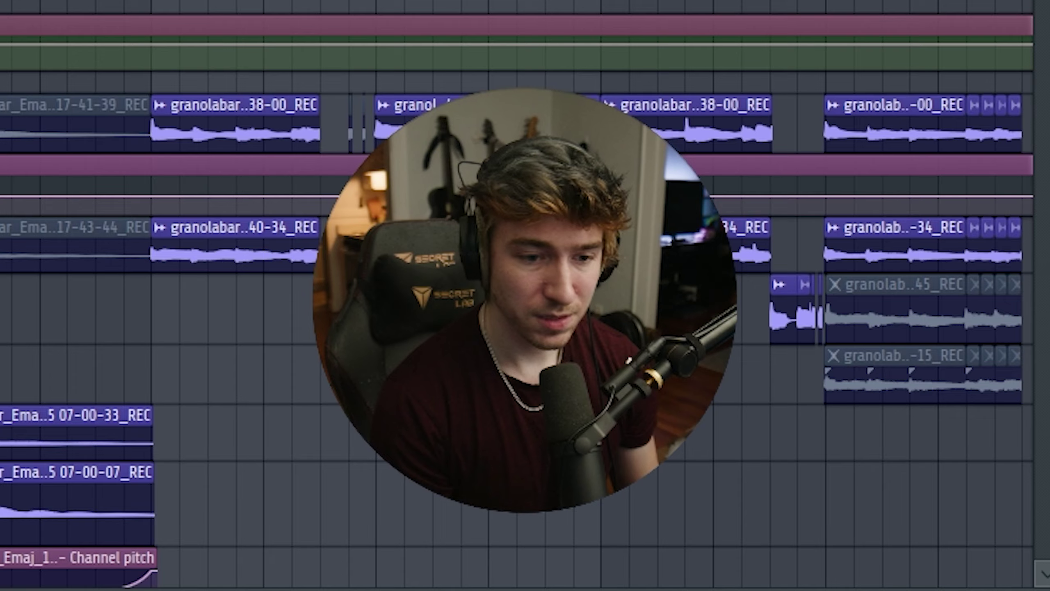
scroll(681, 345, "down", 4)
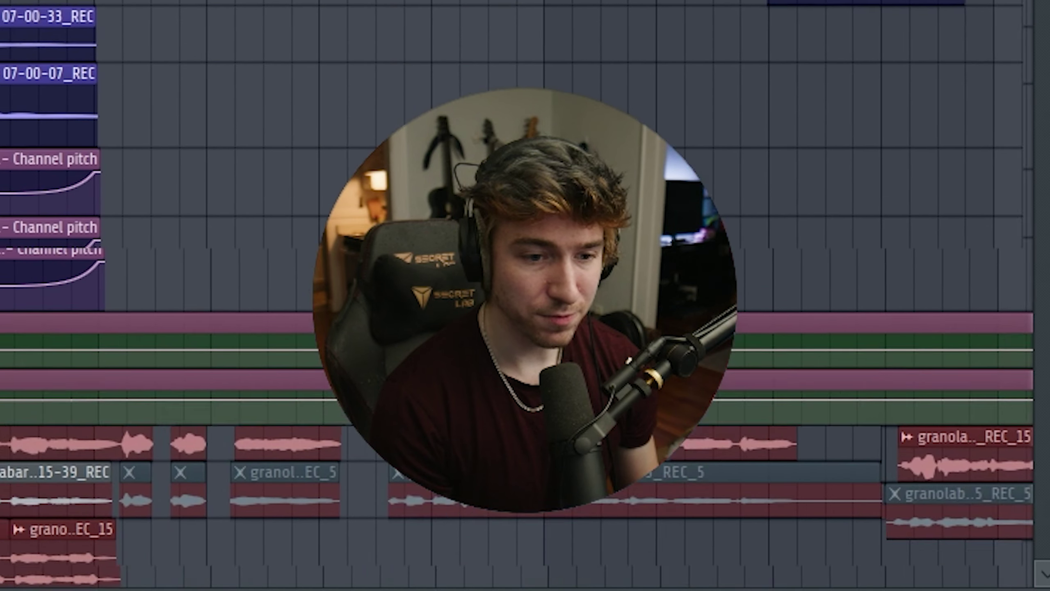
scroll(525, 296, "up", 2)
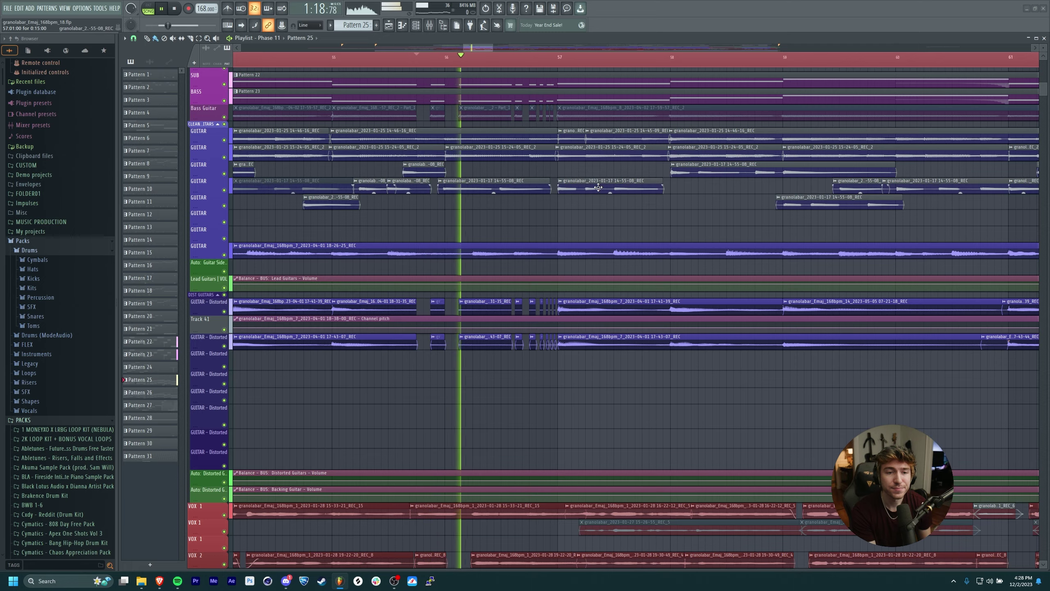
mouse_move(615, 264)
left_mouse_down()
mouse_move(591, 341)
mouse_move(599, 171)
mouse_move(485, 311)
left_mouse_up()
scroll(484, 312, "down", 3)
mouse_move(609, 322)
left_mouse_down()
mouse_move(577, 142)
mouse_move(566, 129)
left_mouse_up()
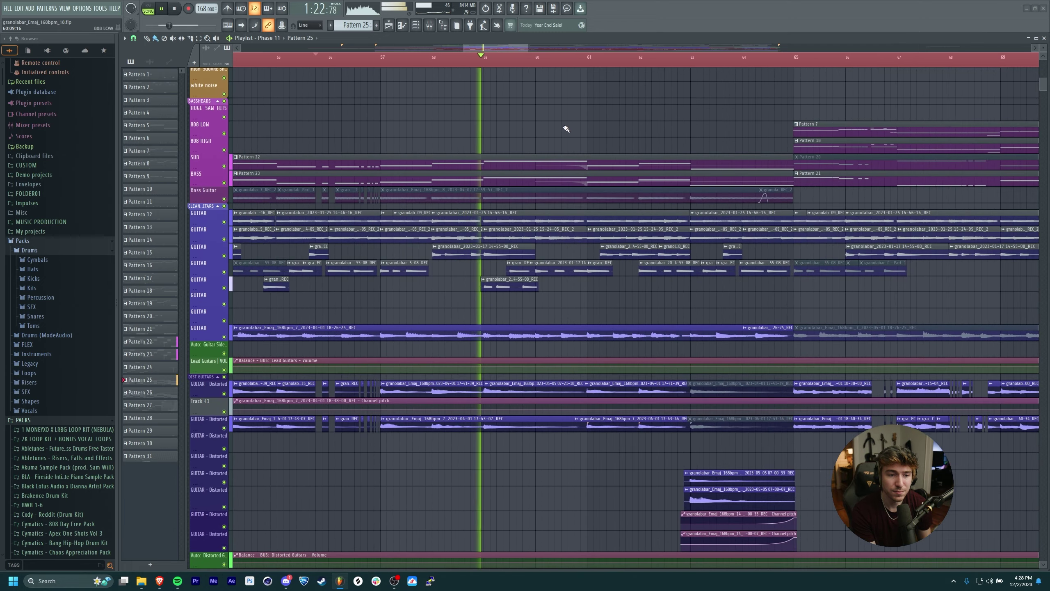
Solo the third, fourth and fifth clean guitar tracks and play them from bar 57.
left_click_drag(402, 110, 481, 120)
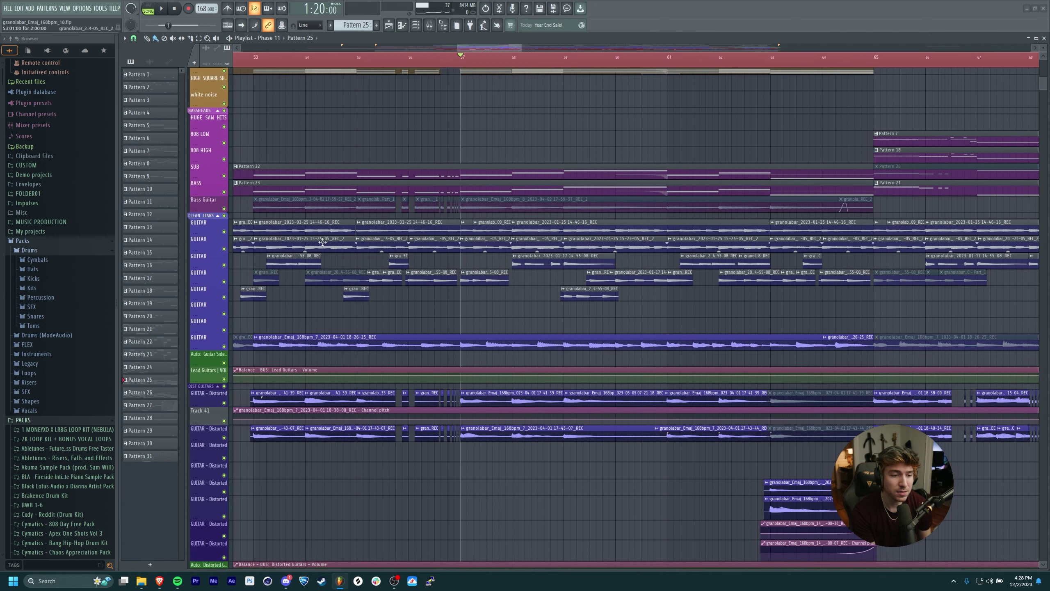
right_click(224, 297)
left_click(223, 282)
left_click(224, 264)
key("space")
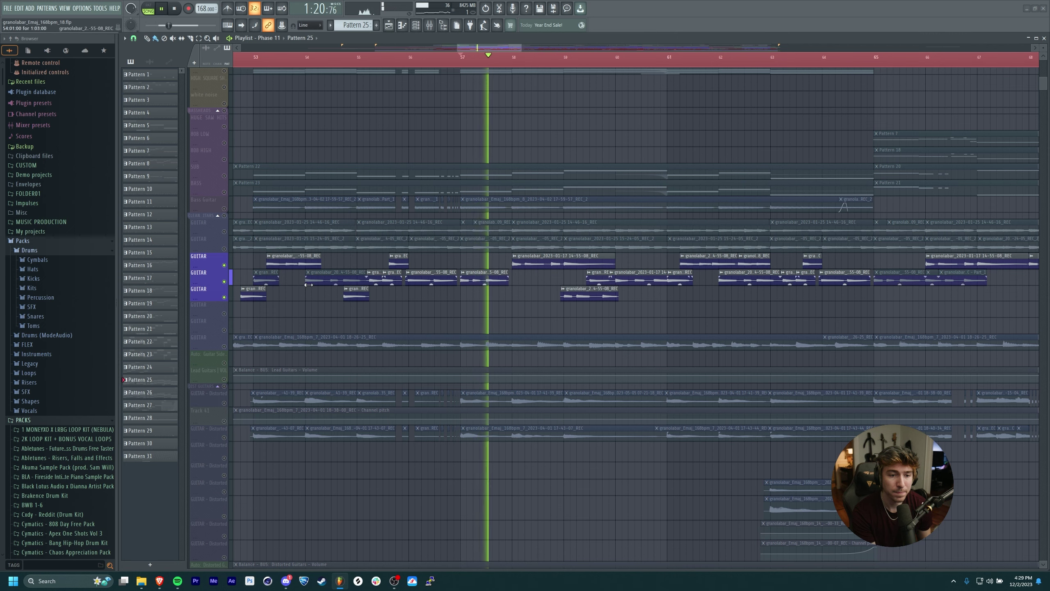
Follow the soloed clean guitar layers toward bar 65 with the first two guitar tracks added, and stop playback.
left_click_drag(607, 115, 582, 195)
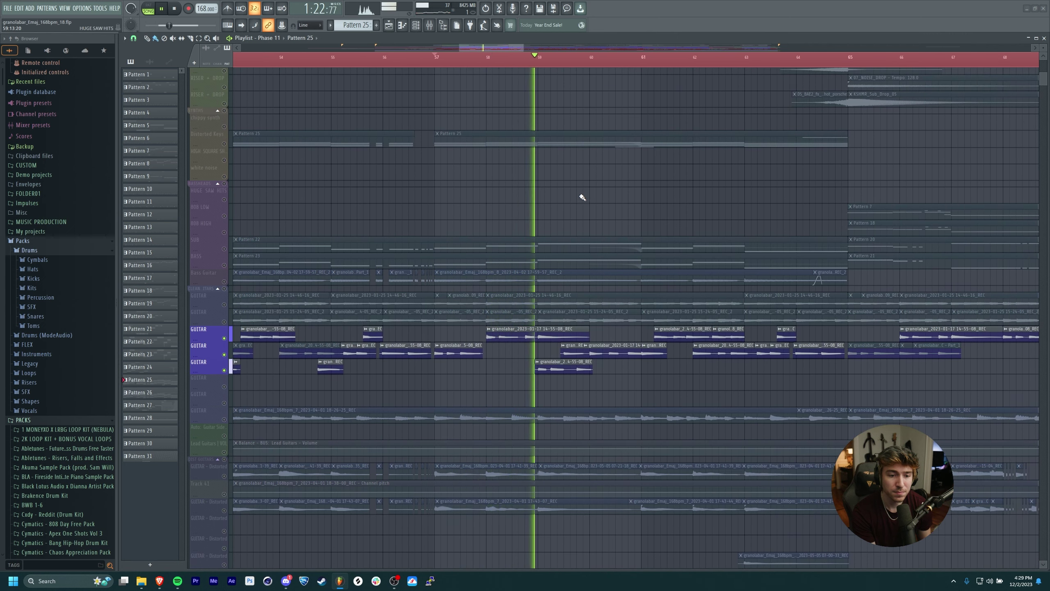
left_click_drag(643, 220, 462, 234)
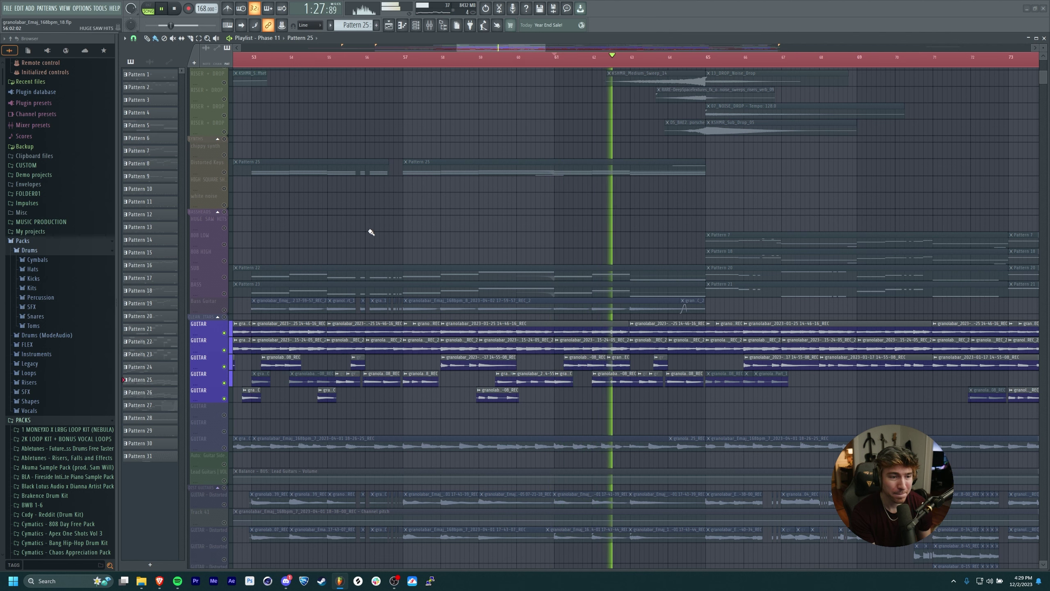
scroll(455, 248, "up", 1)
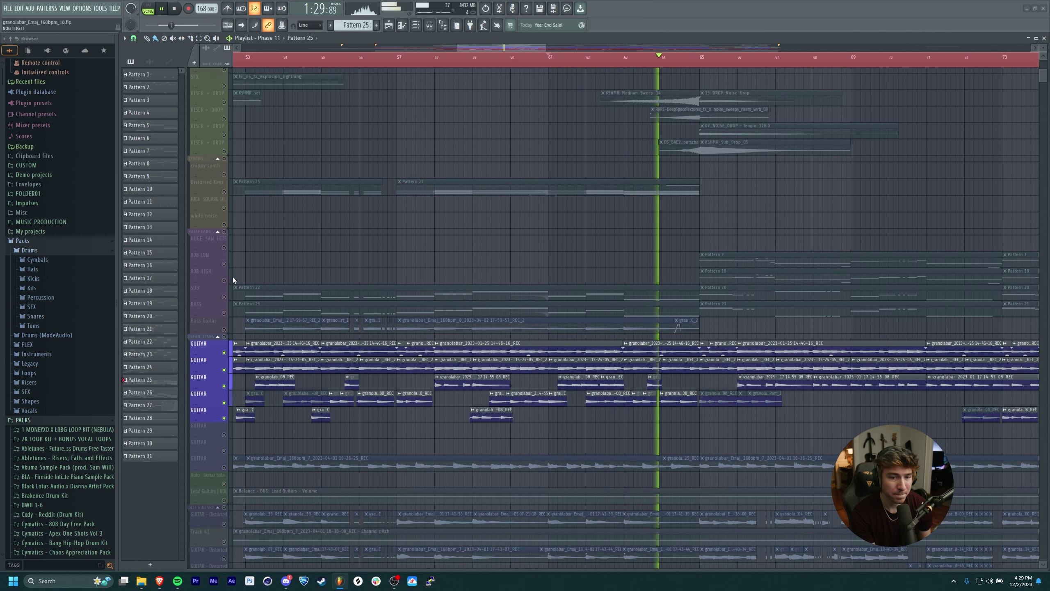
key("space")
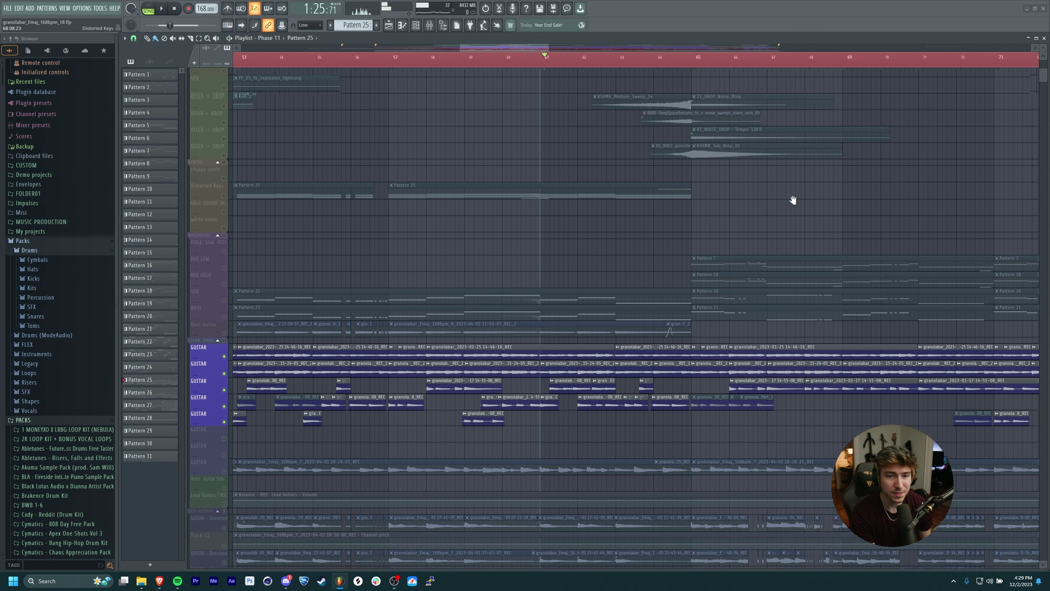
Restore all tracks from solo, play the full arrangement from bar 61 through the transition at bar 65, and stop playback.
left_click_drag(793, 201, 581, 244)
right_click(224, 102)
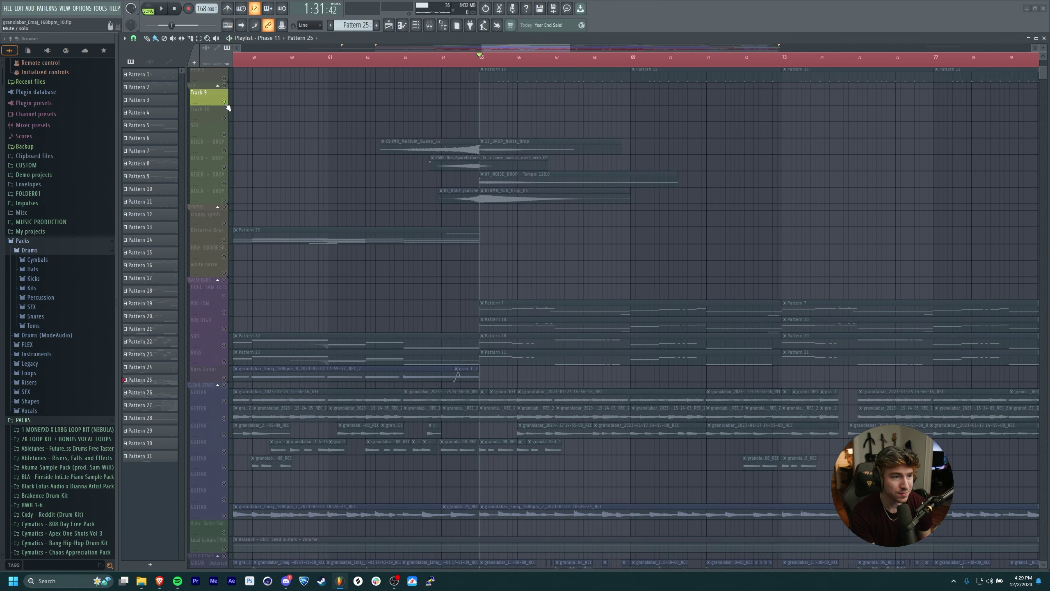
right_click(224, 102)
left_click(331, 60)
key("space")
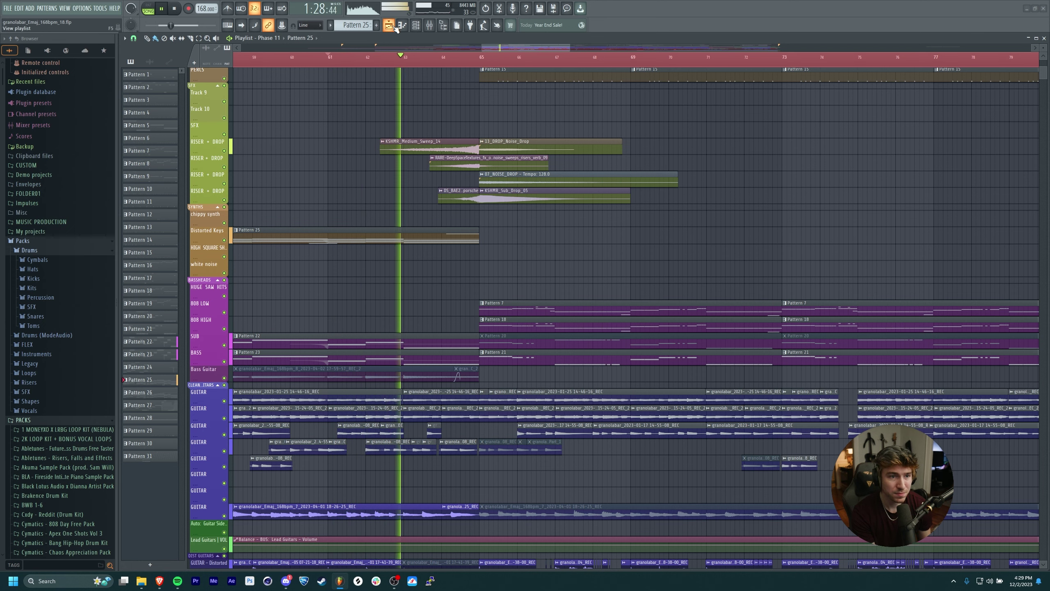
scroll(593, 141, "up", 3)
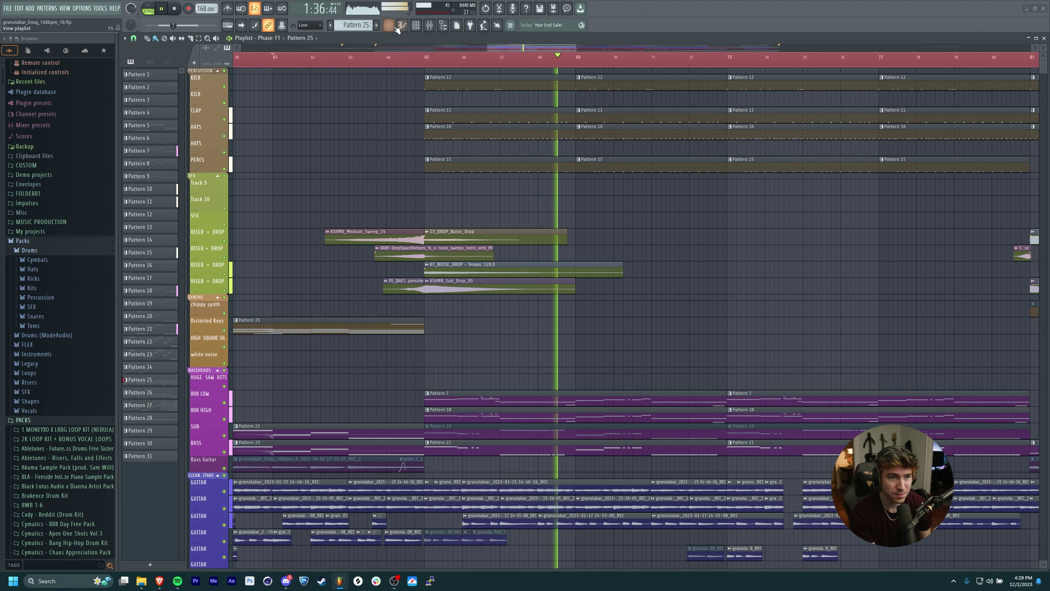
key("space")
Examine the riser, noise drop and sub drop clips on the RISER + DROP tracks around bar 65.
scroll(556, 227, "down", 5)
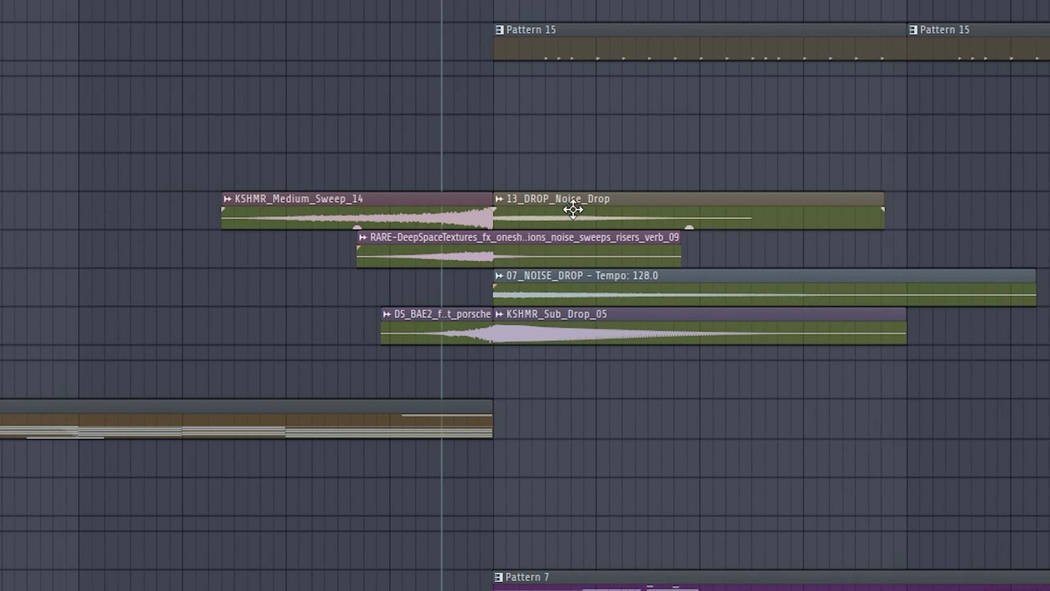
scroll(579, 211, "up", 2)
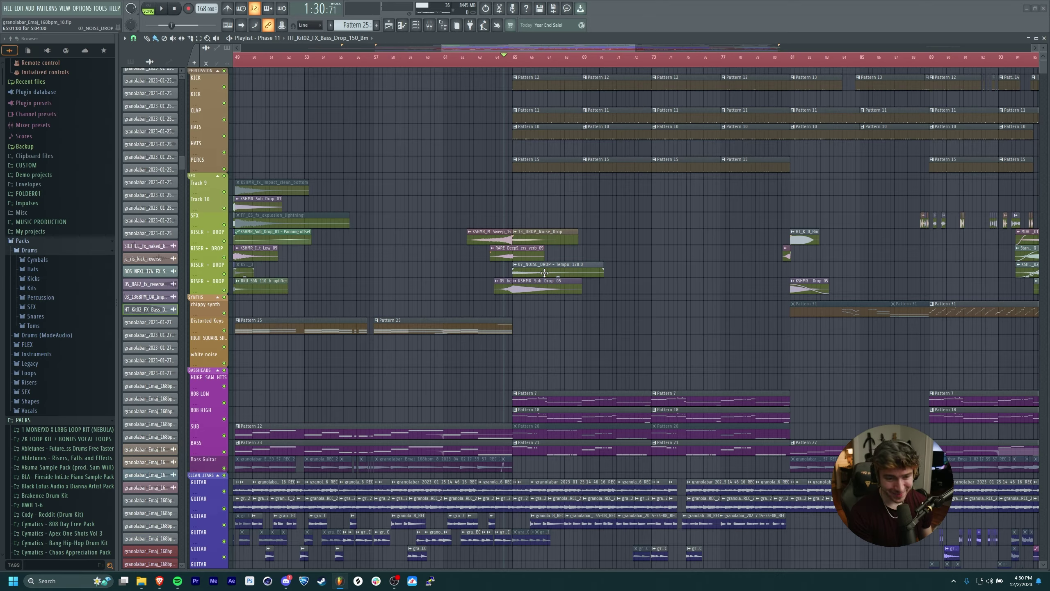
scroll(563, 299, "up", 4)
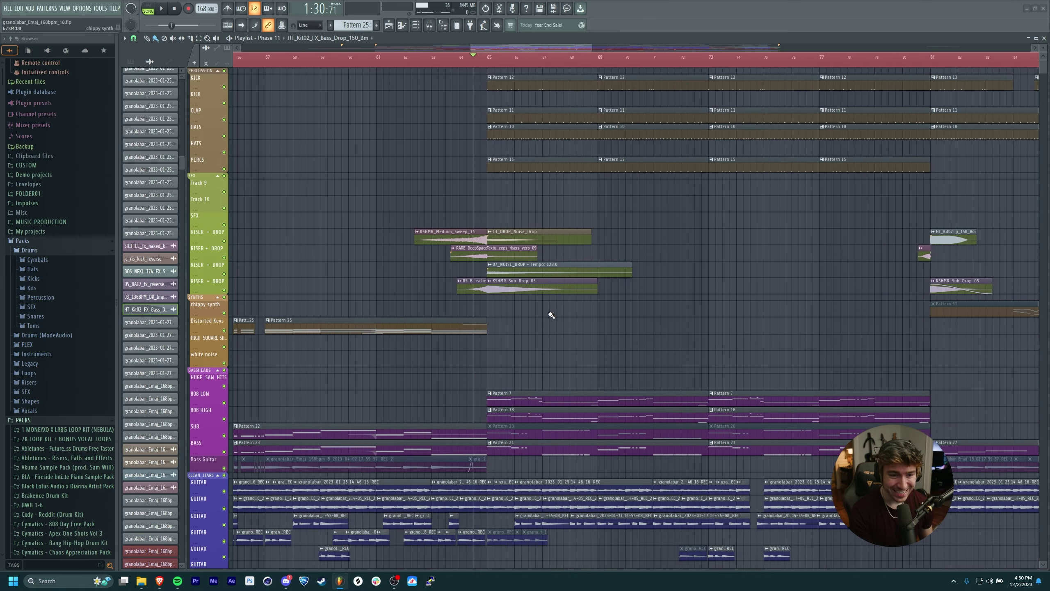
Audition the soloed distorted guitar tracks with their channel pitch automation leading into bar 65.
scroll(521, 240, "down", 4)
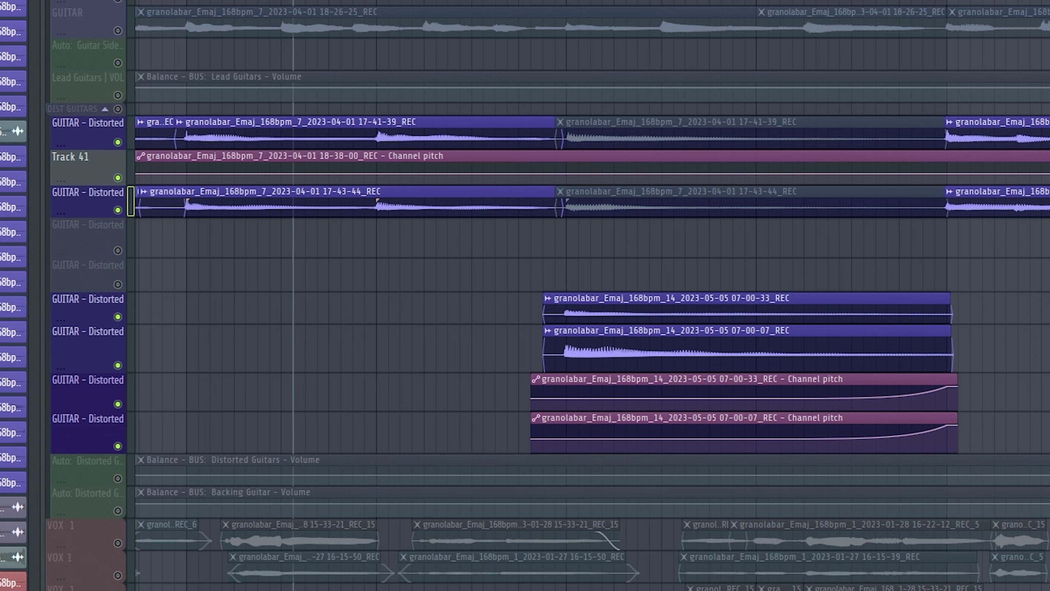
key("space")
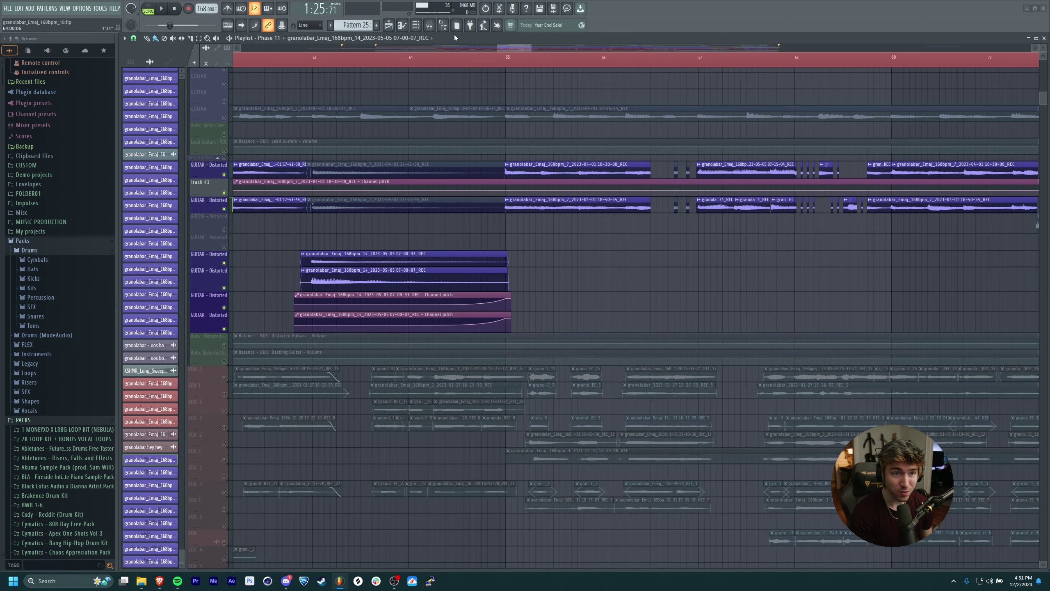
double_click(454, 36)
double_click(458, 8)
left_click(394, 27)
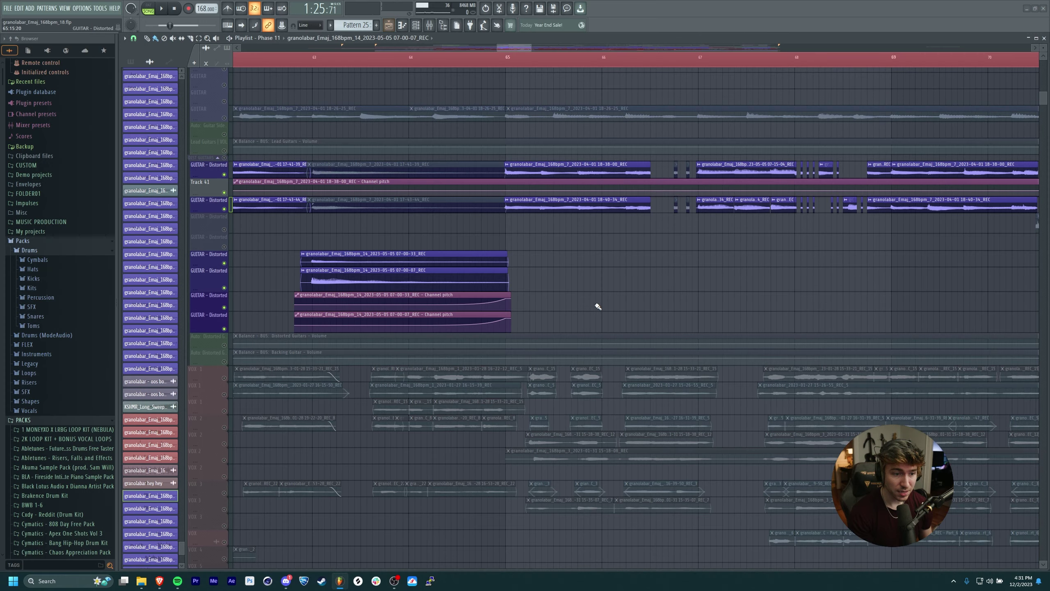
Unsolo the distorted guitars and play the full mix past bar 65, following the guitar, bass, effects and percussion tracks.
left_click_drag(592, 304, 667, 294)
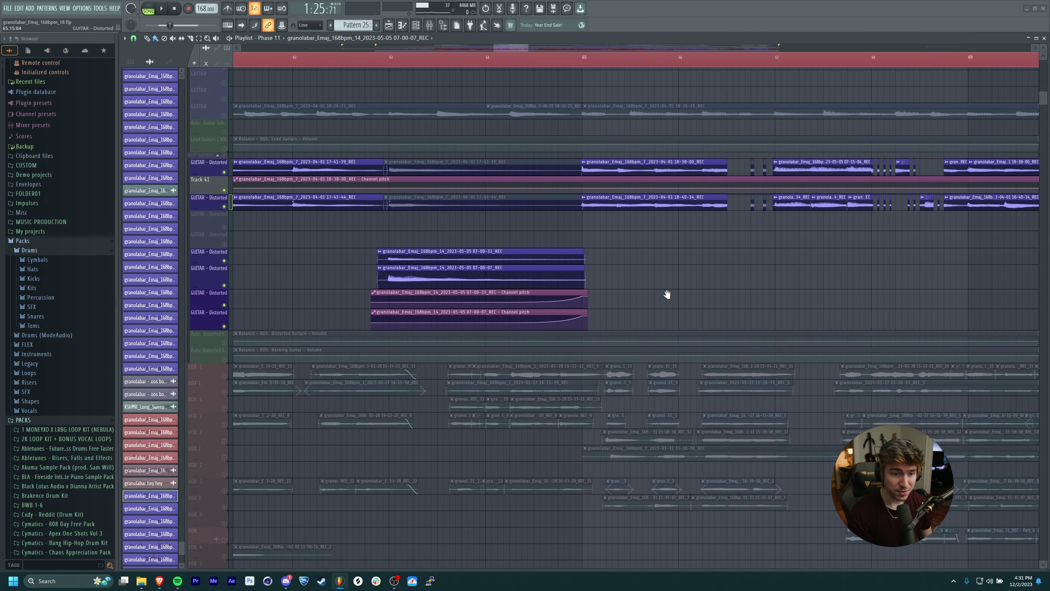
right_click(225, 261)
right_click(224, 262)
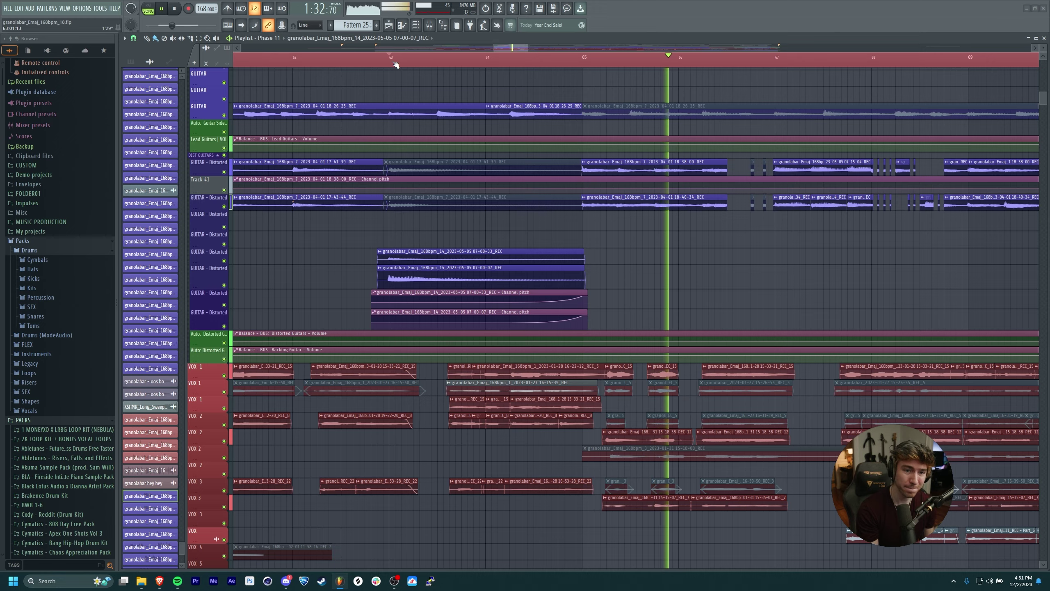
scroll(563, 356, "up", 3)
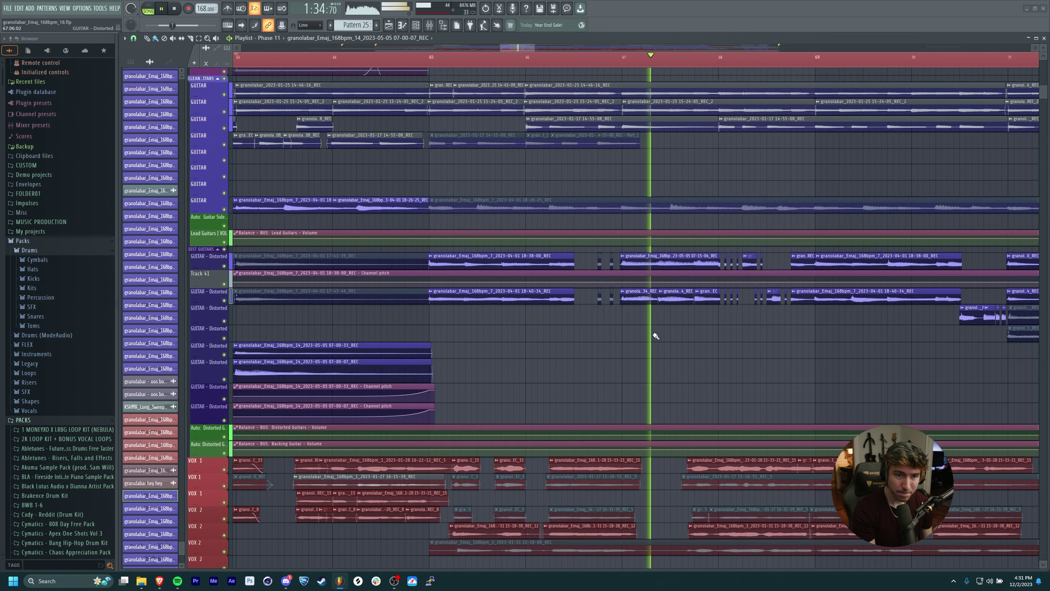
scroll(655, 336, "up", 6)
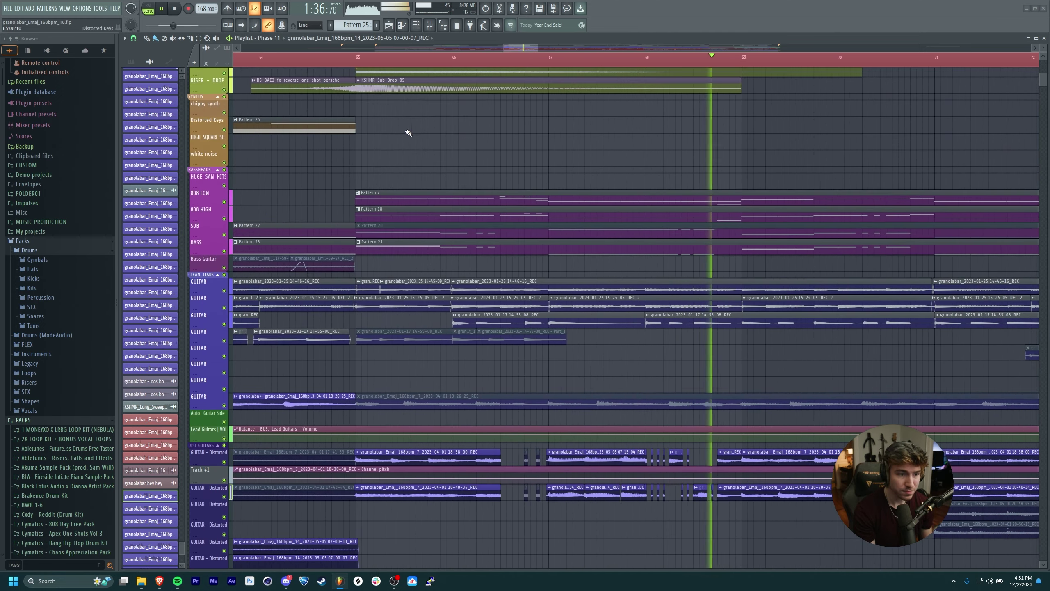
left_click_drag(418, 128, 414, 251)
scroll(501, 261, "down", 3)
left_click_drag(497, 295, 486, 336)
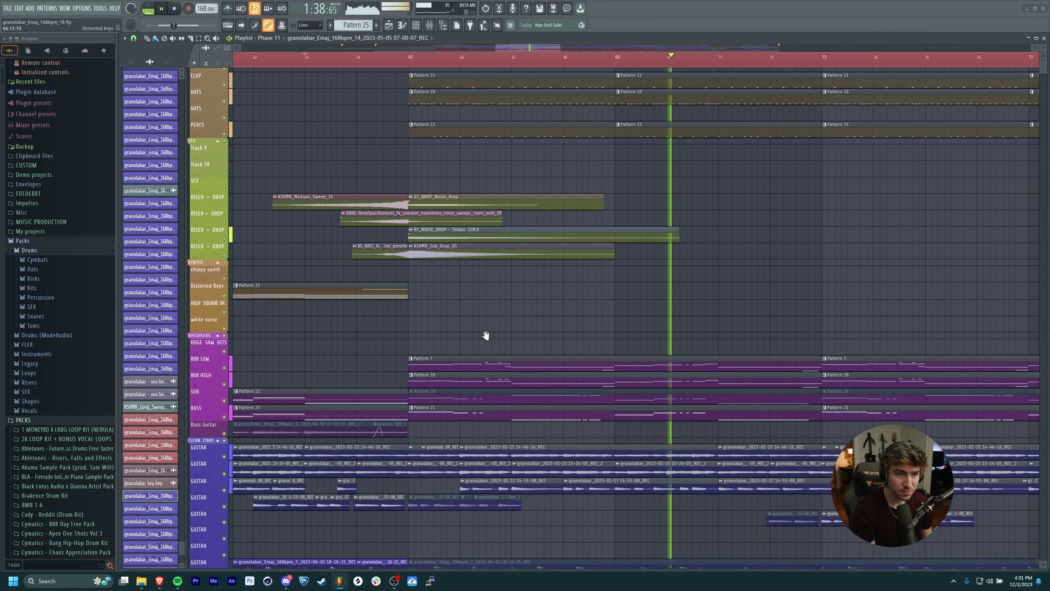
scroll(485, 331, "up", 1)
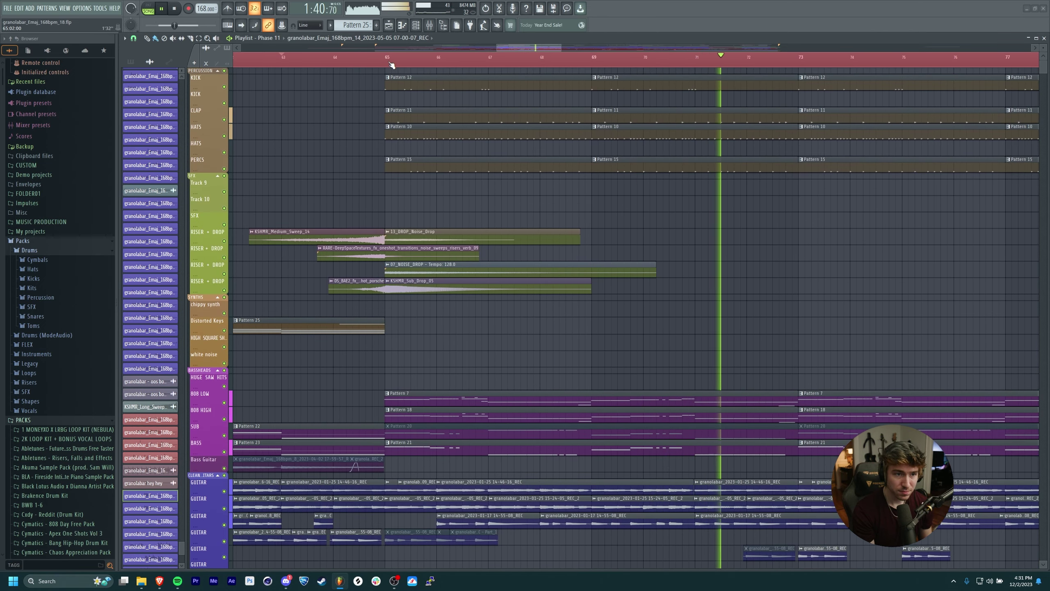
Solo the 808 LOW and 808 HIGH tracks and play them from bar 65.
scroll(461, 206, "down", 5)
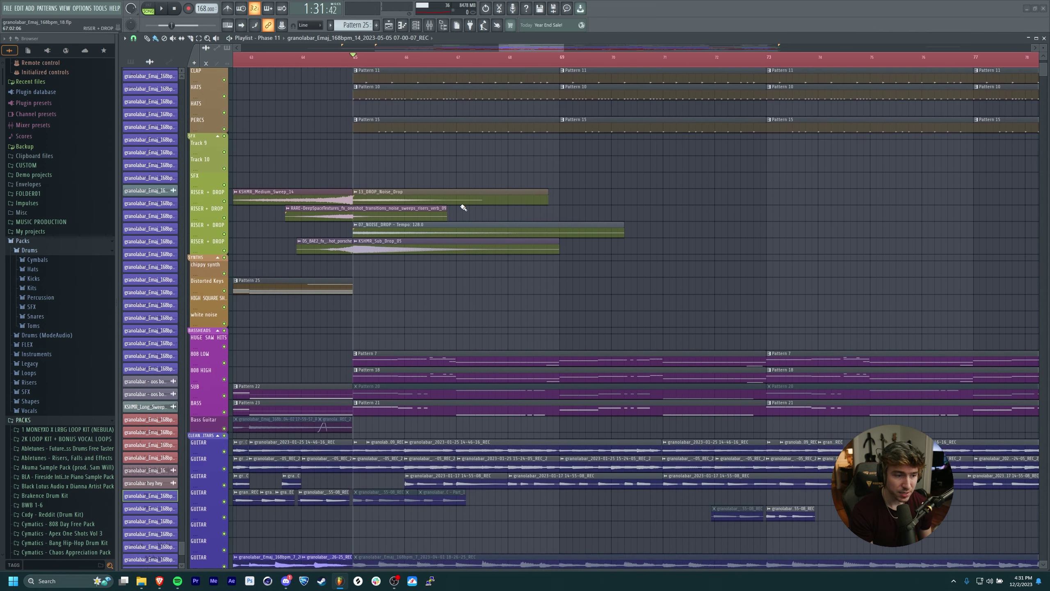
left_click(224, 238, "ctrl")
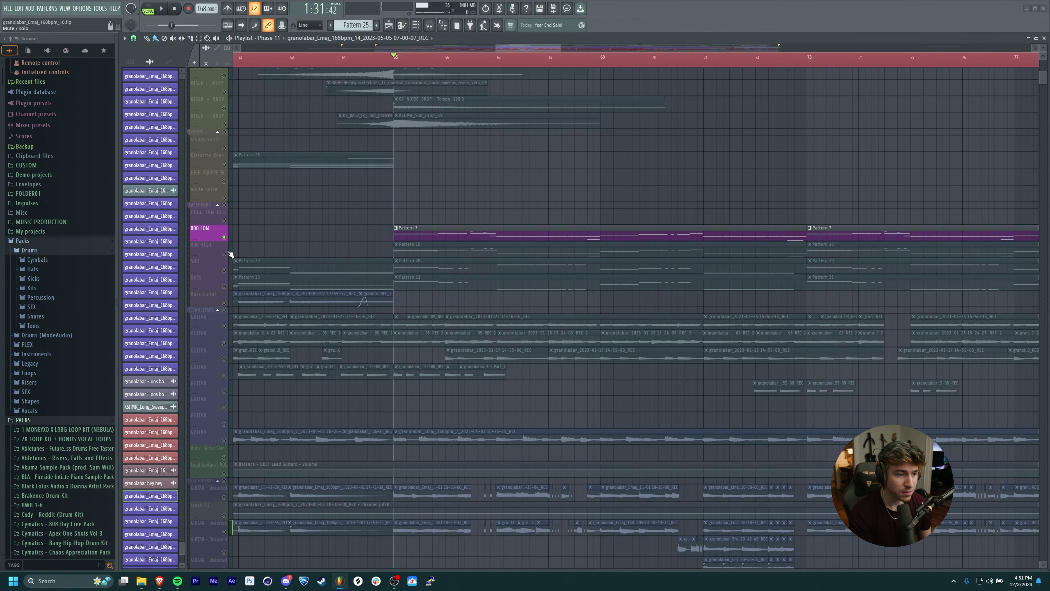
left_click(224, 253)
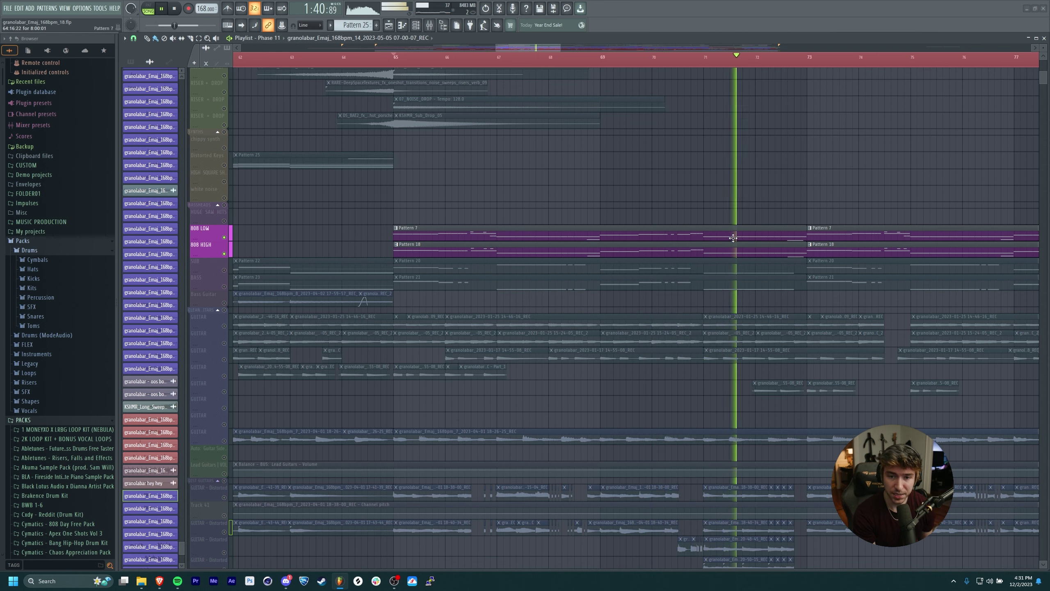
left_click_drag(866, 193, 680, 209)
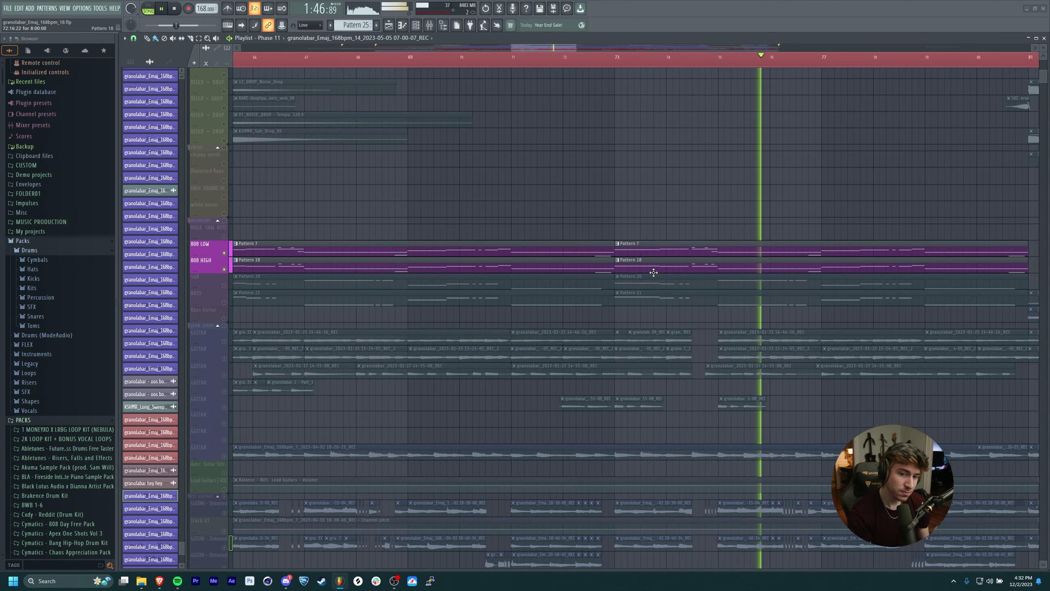
left_click_drag(795, 167, 578, 201)
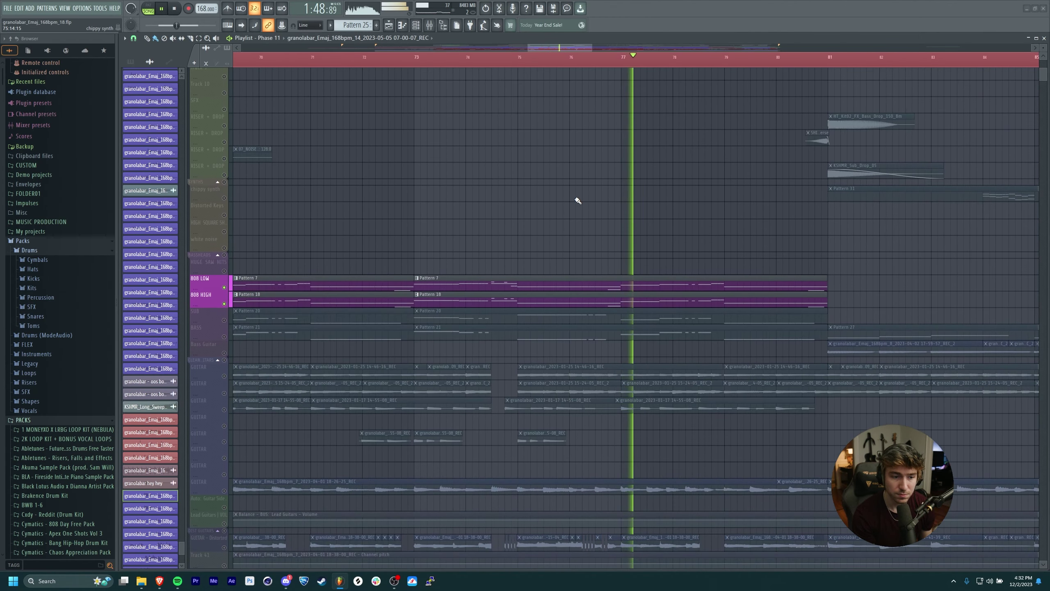
Add SUB and BASS to the soloed 808 tracks and play from bar 65, comparing with BASS muted and unmuted.
scroll(552, 207, "down", 3)
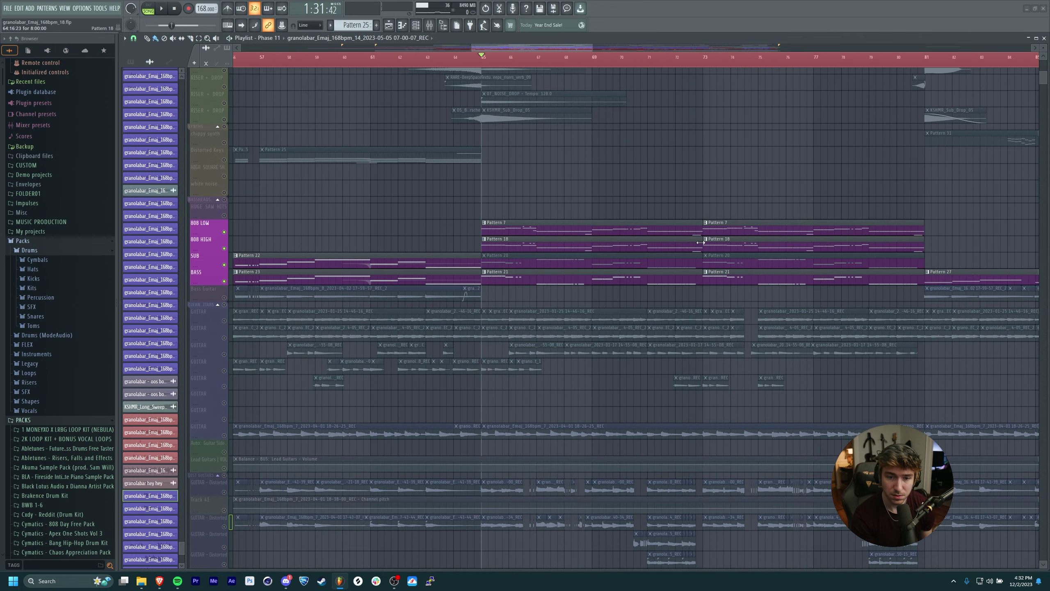
left_click_drag(808, 176, 710, 181)
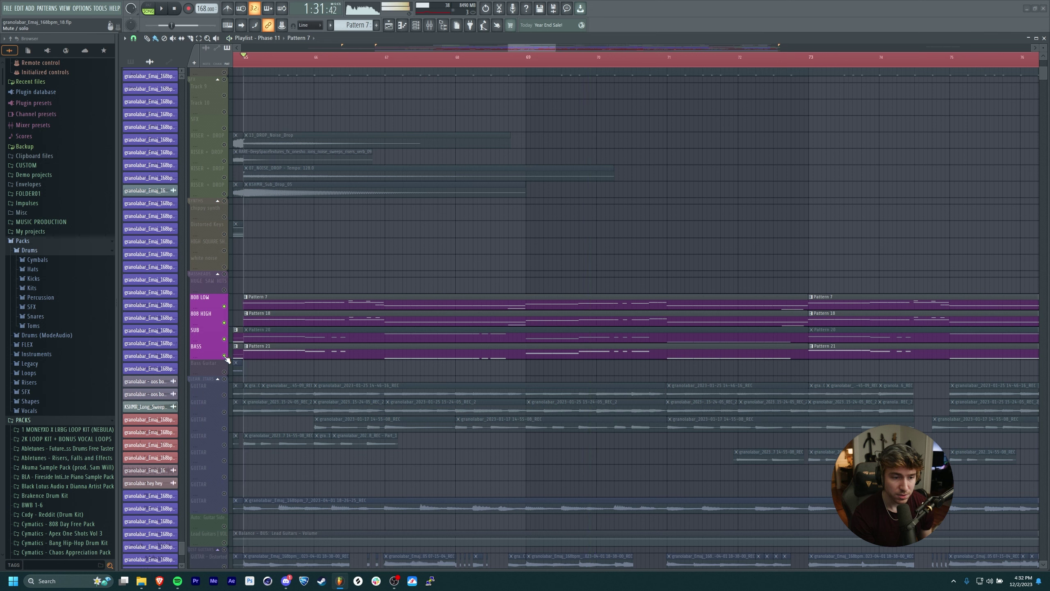
left_click_drag(515, 214, 559, 206)
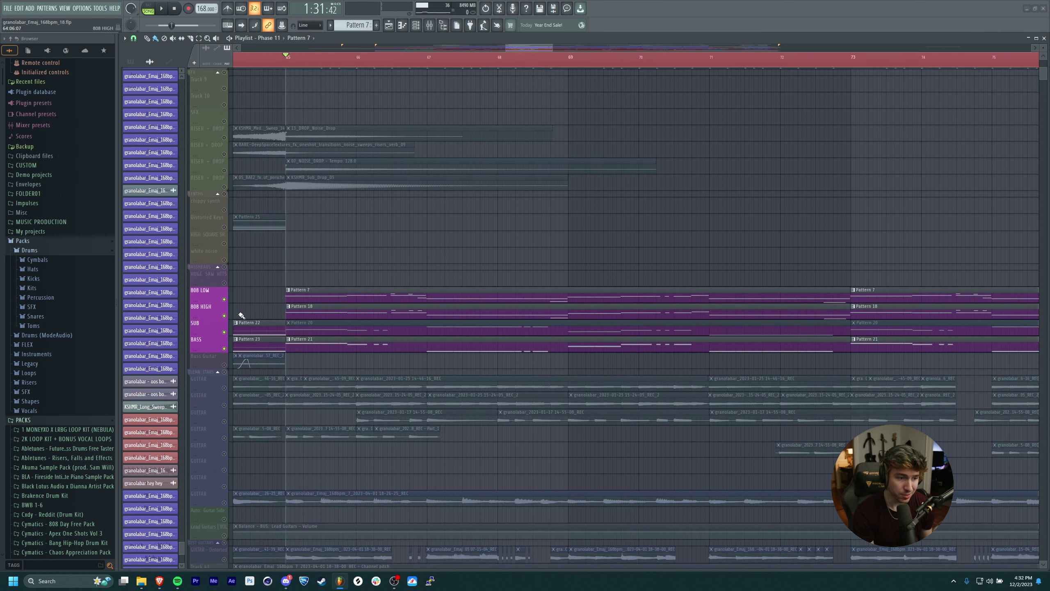
left_click(226, 348)
key("space")
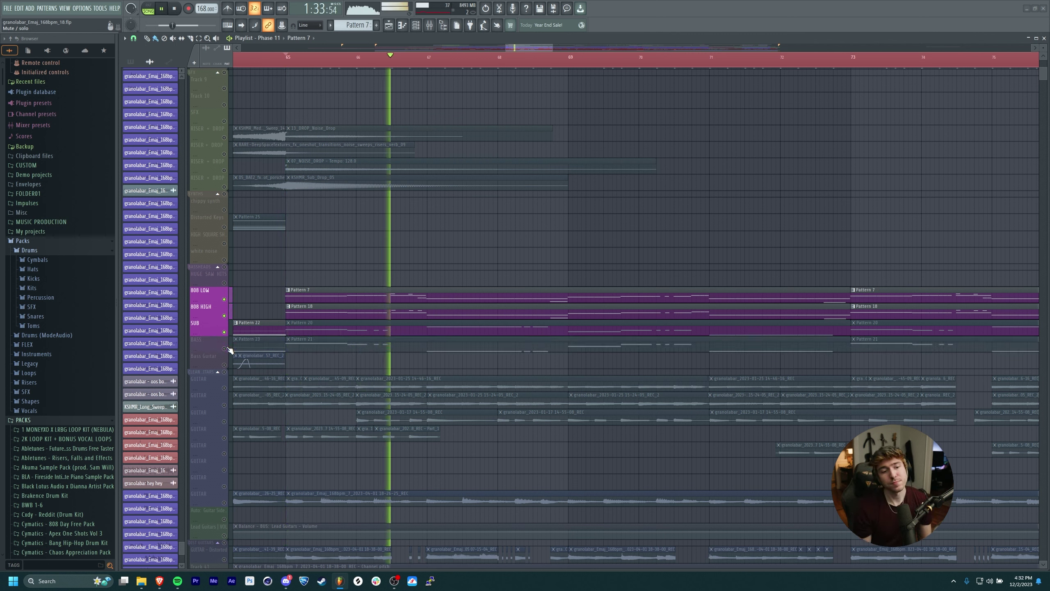
left_click(225, 349)
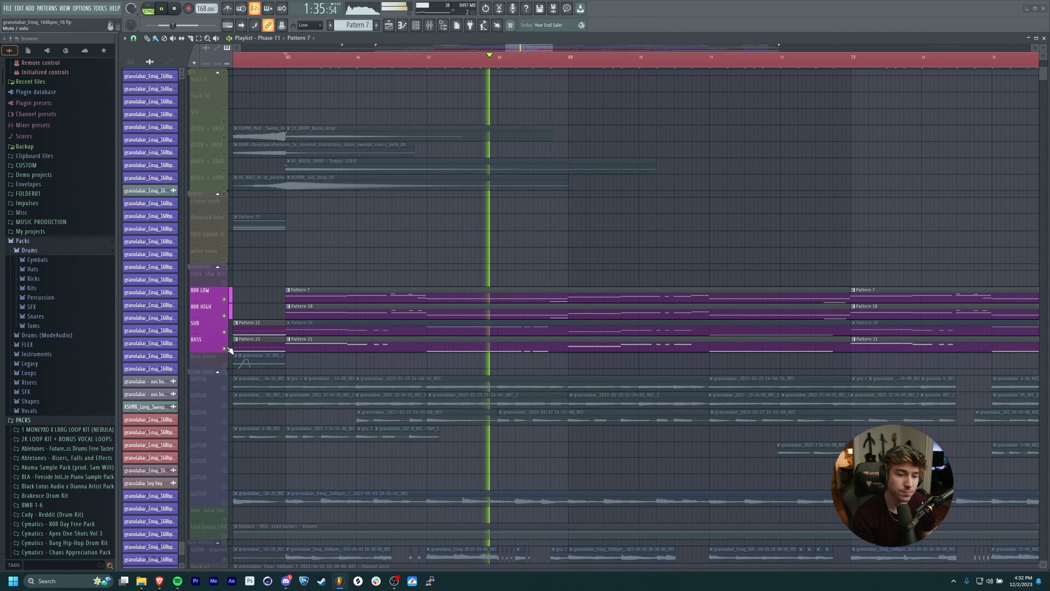
left_click_drag(643, 234, 505, 253)
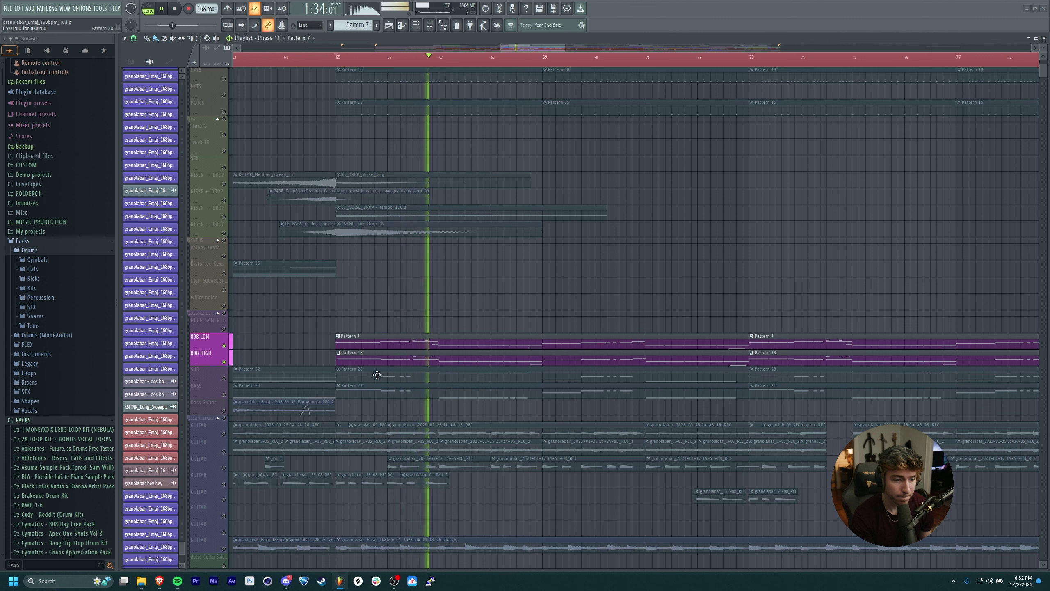
Solo the BASS track, add 808 HIGH and 808 LOW, and play the three together from bar 65.
right_click(225, 396)
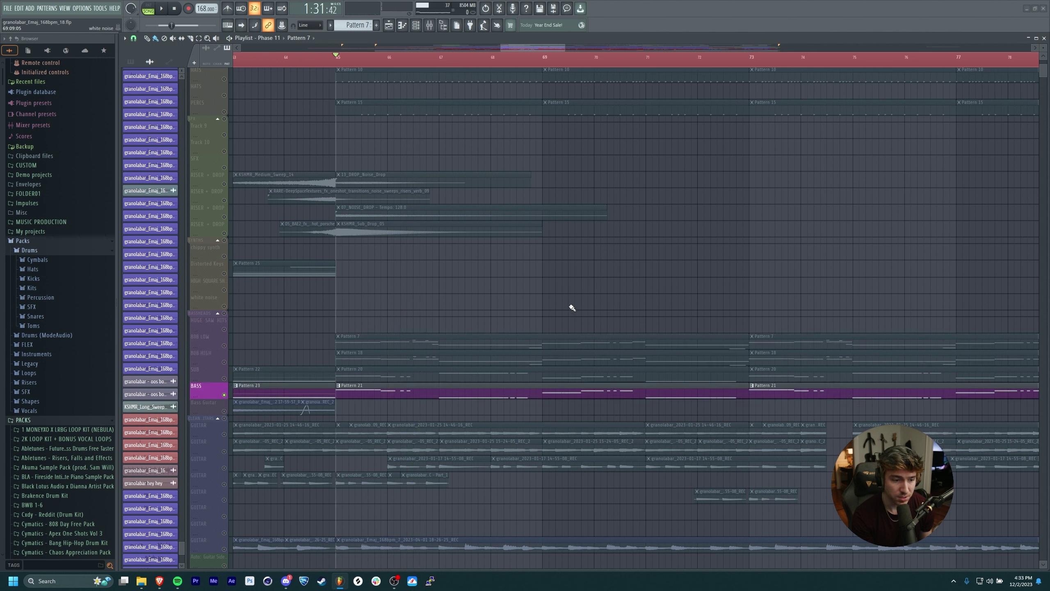
left_click(225, 362)
left_click(224, 346)
key("space")
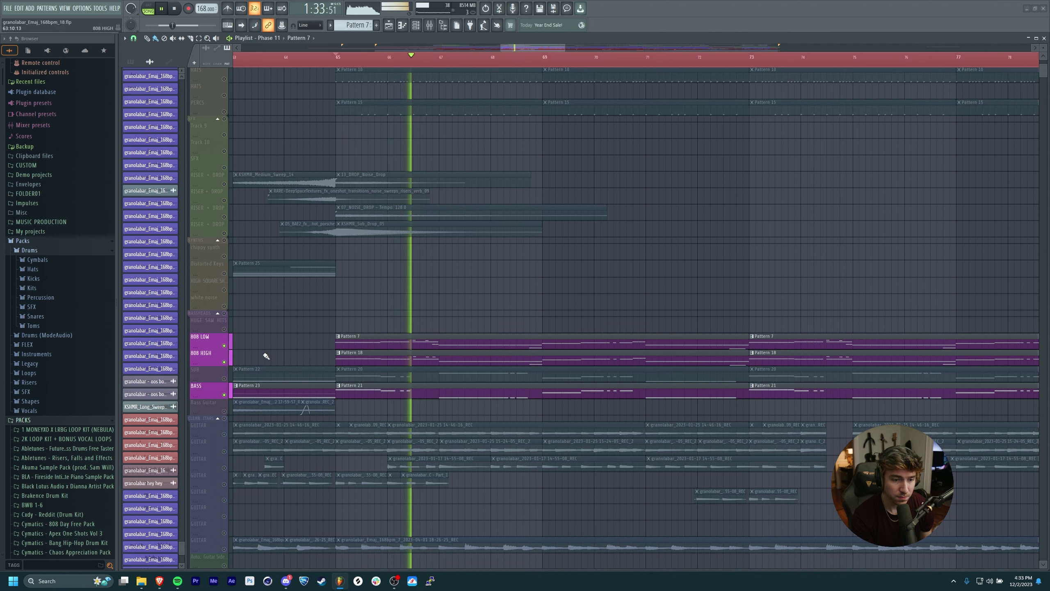
left_click_drag(685, 273, 624, 280)
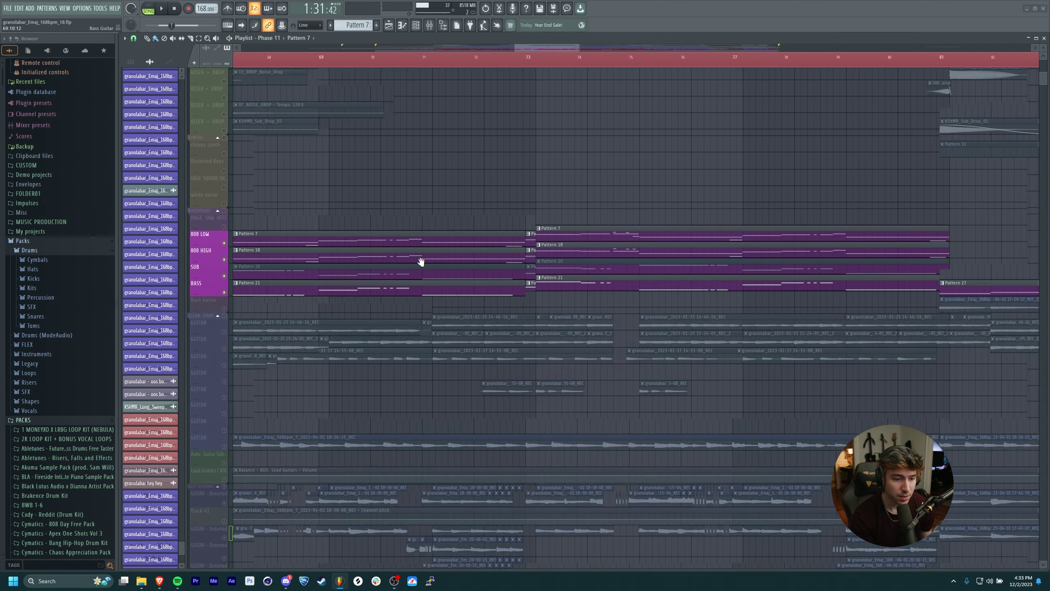
Enable the clean and distorted guitar tracks alongside the soloed 808, SUB and BASS tracks and start playback from bar 65.
left_click_drag(419, 262, 500, 361)
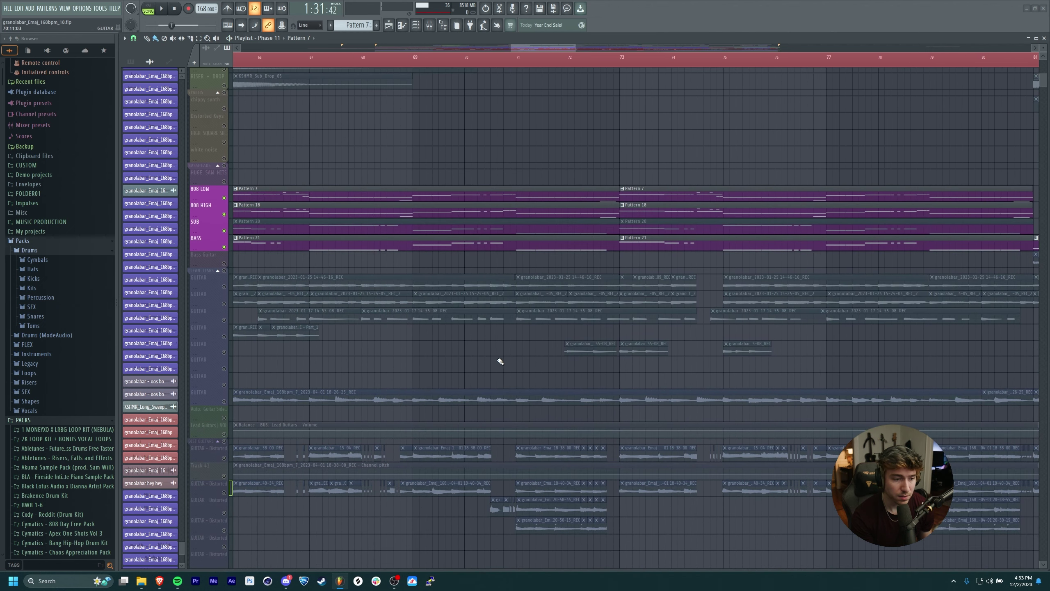
left_click(224, 285)
left_click(224, 303)
left_click(223, 319)
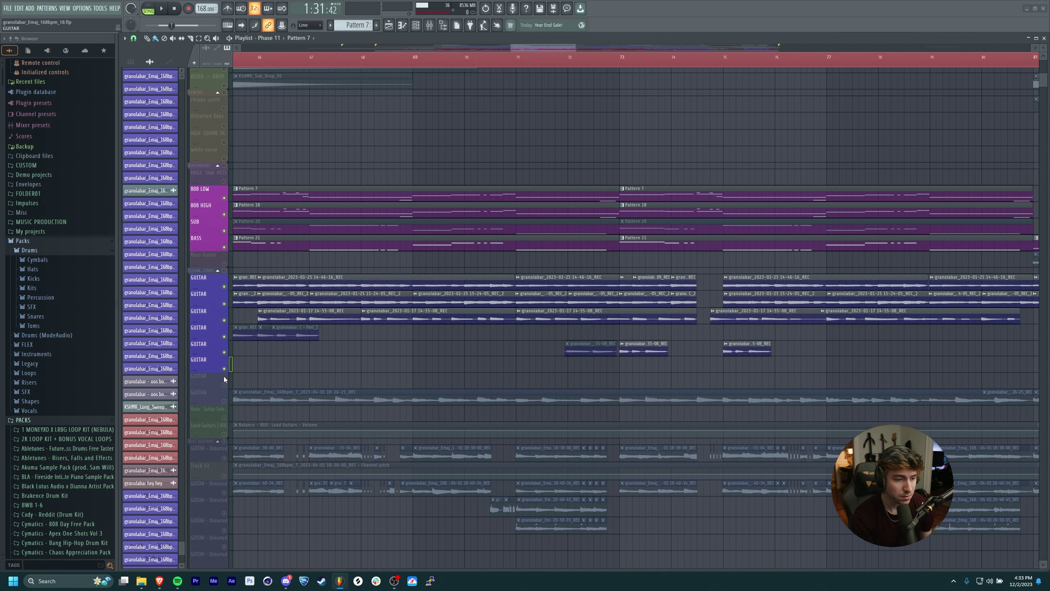
key("space")
Follow the combined guitar and bass layers during playback from bar 65 toward bar 81.
left_click_drag(493, 529, 584, 328)
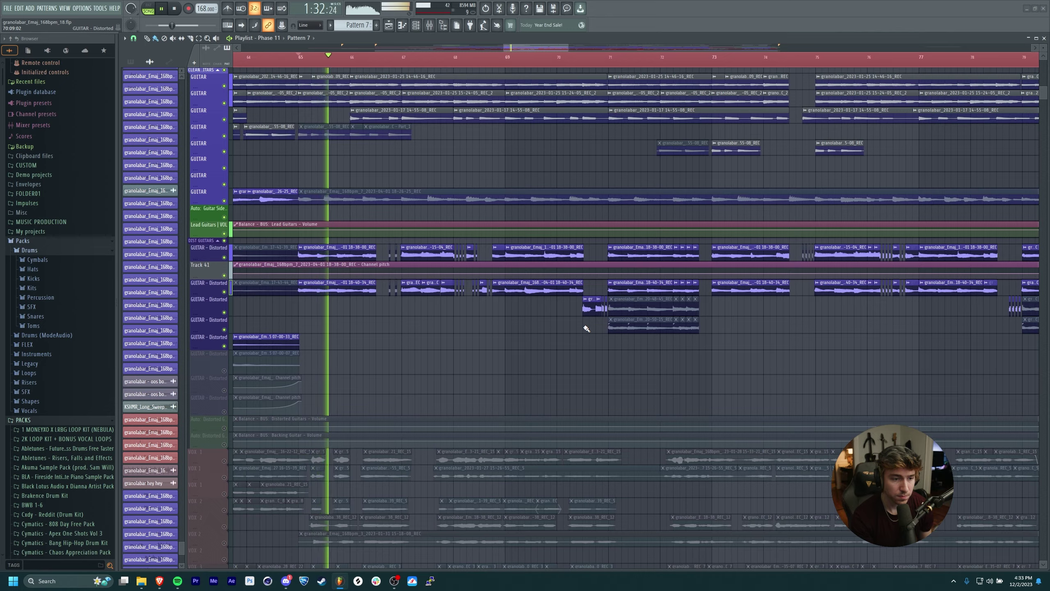
scroll(583, 328, "down", 2)
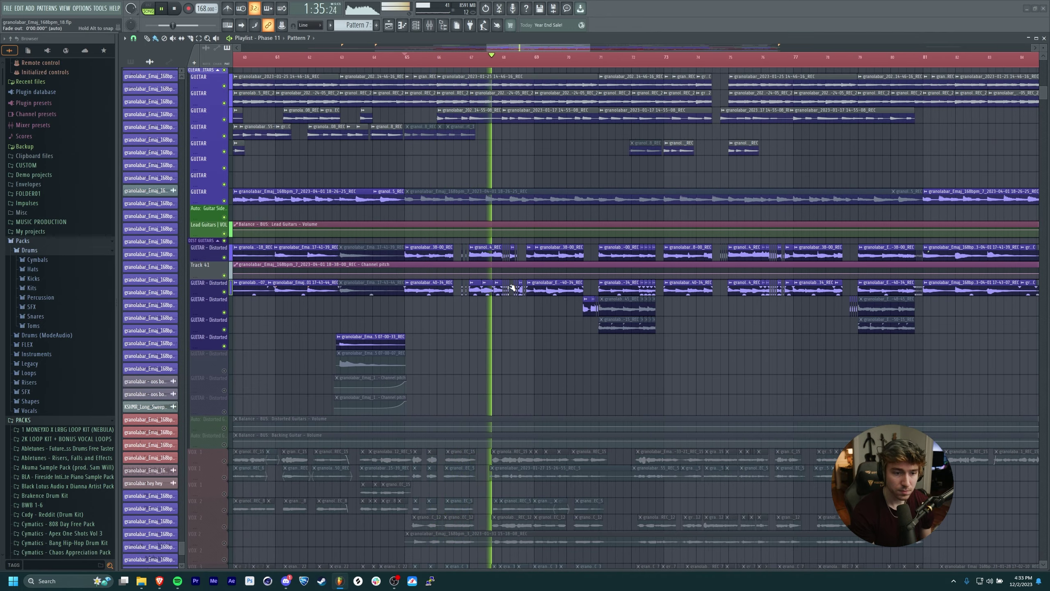
left_click_drag(571, 342, 465, 364)
scroll(465, 365, "up", 1)
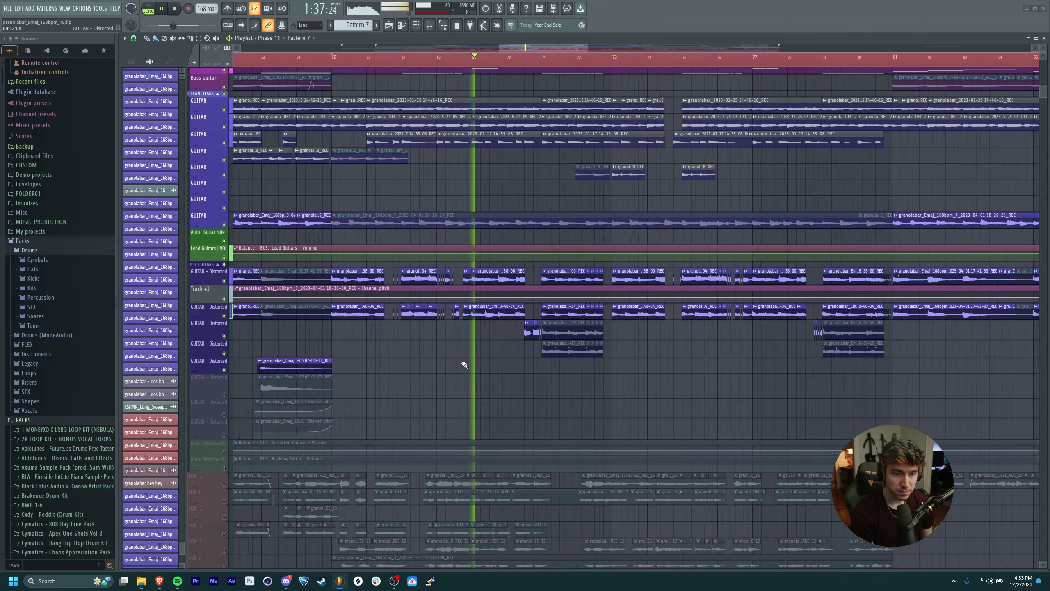
key("space")
scroll(462, 290, "up", 3)
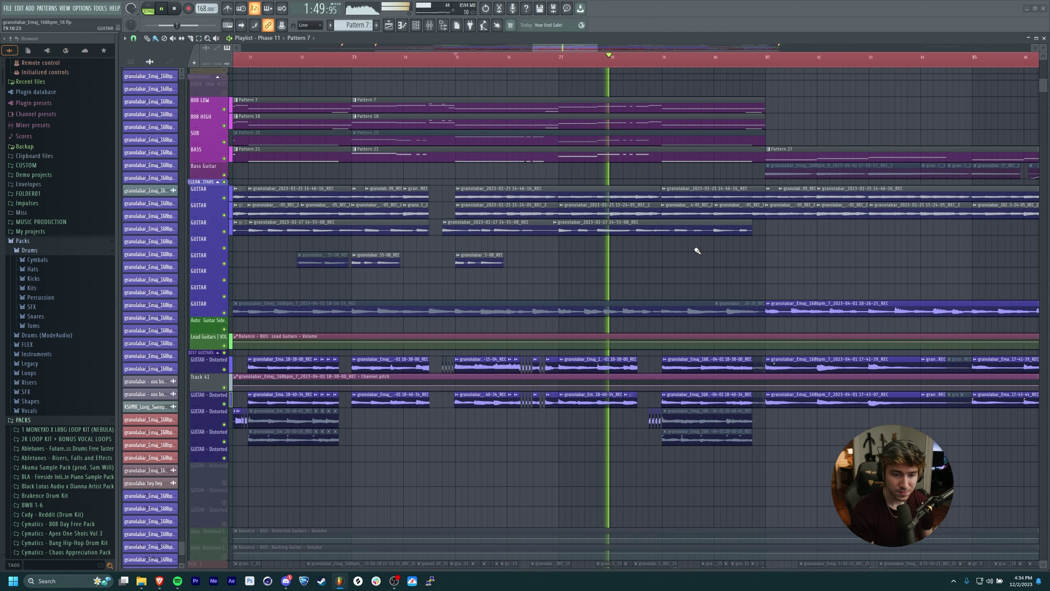
Follow the playing guitar and bass layers toward bar 81, stop playback, and set the playback position shortly before bar 81.
left_click_drag(694, 249, 607, 276)
scroll(691, 238, "down", 3)
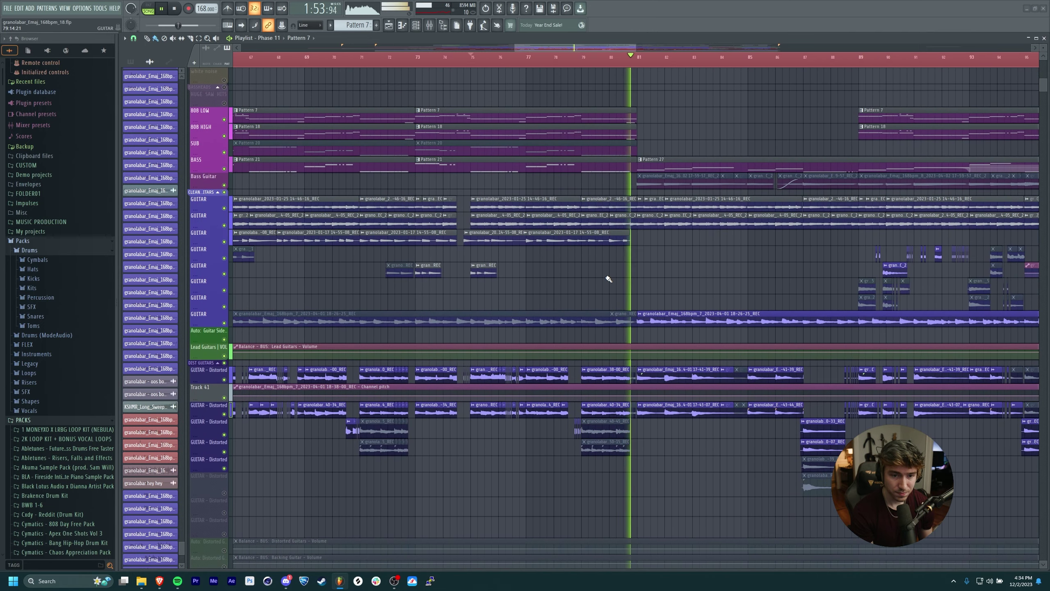
key("space")
scroll(604, 277, "up", 5)
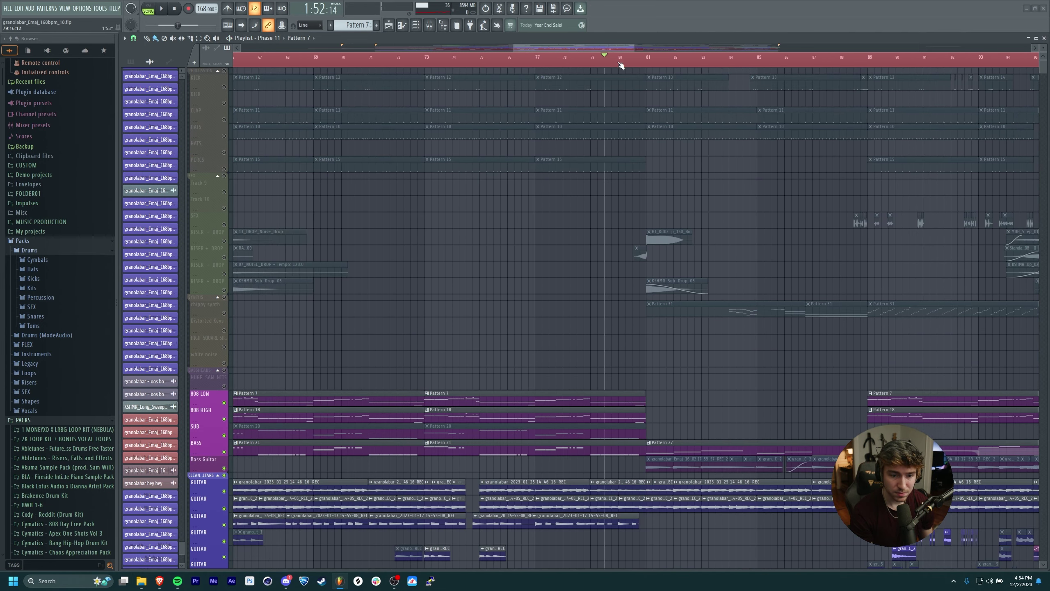
scroll(608, 427, "up", 3)
left_click_drag(608, 428, 430, 361)
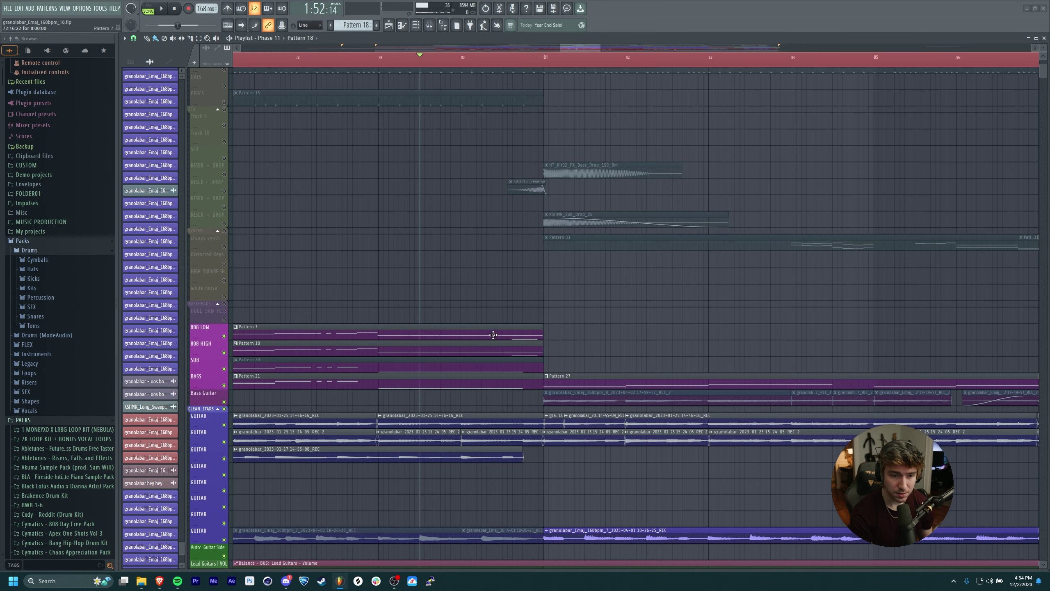
left_click(466, 64)
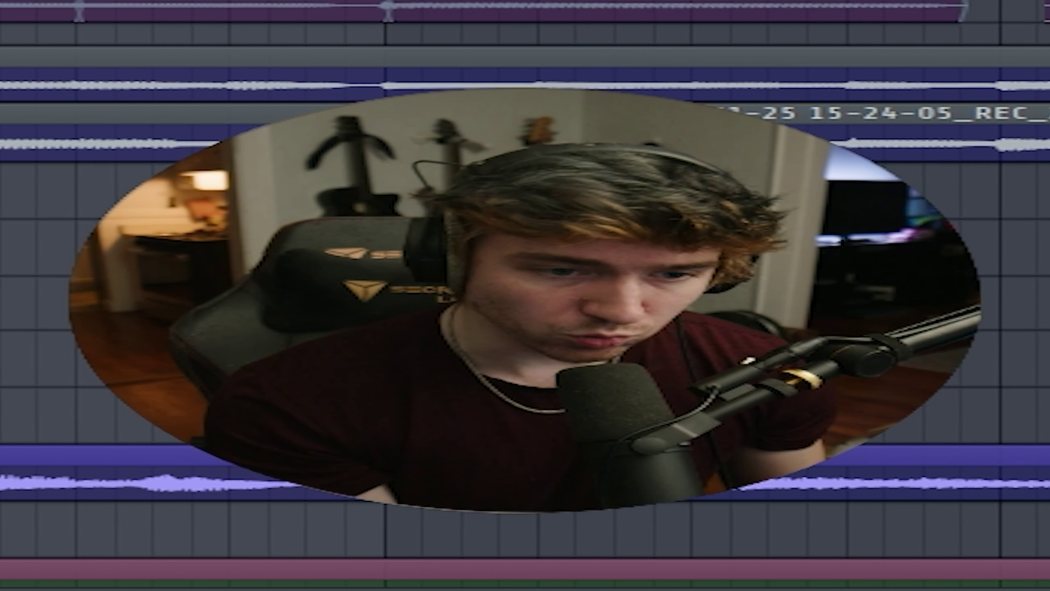
Play the transition into bar 81 and enable the four RISER + DROP tracks alongside the guitars and basses.
left_click_drag(595, 153, 744, 127)
scroll(702, 157, "down", 3)
scroll(672, 179, "down", 2)
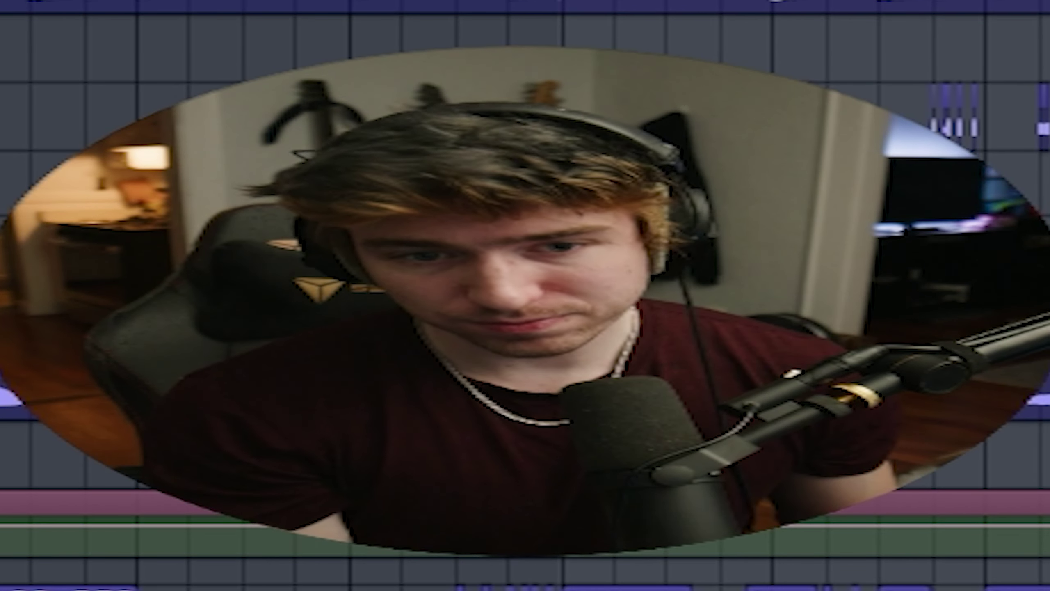
left_click(224, 179)
left_click(224, 194)
key("space")
left_click(224, 162)
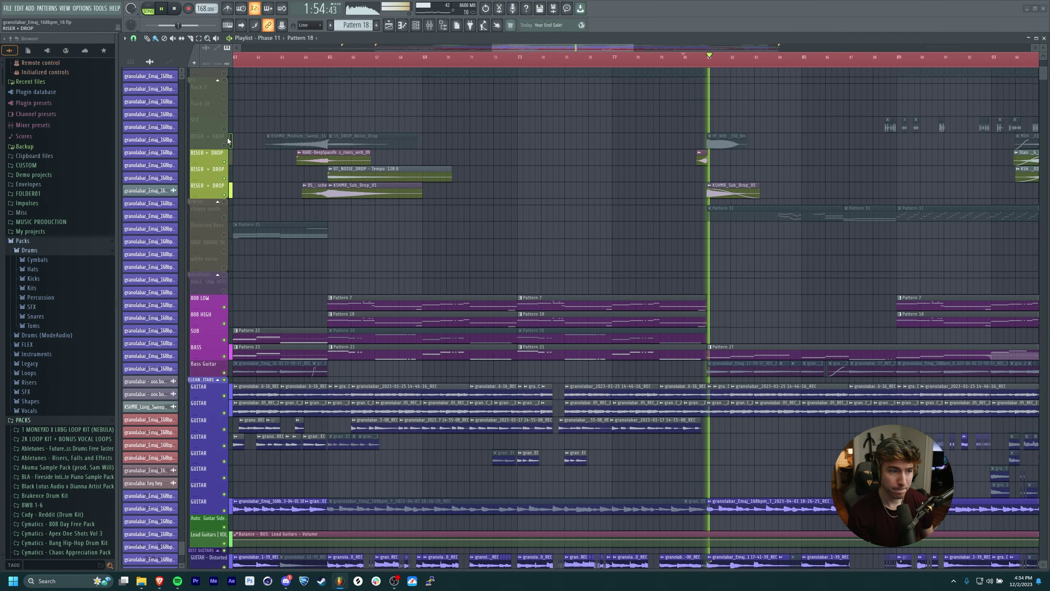
left_click(224, 145)
left_click_drag(672, 110, 656, 143)
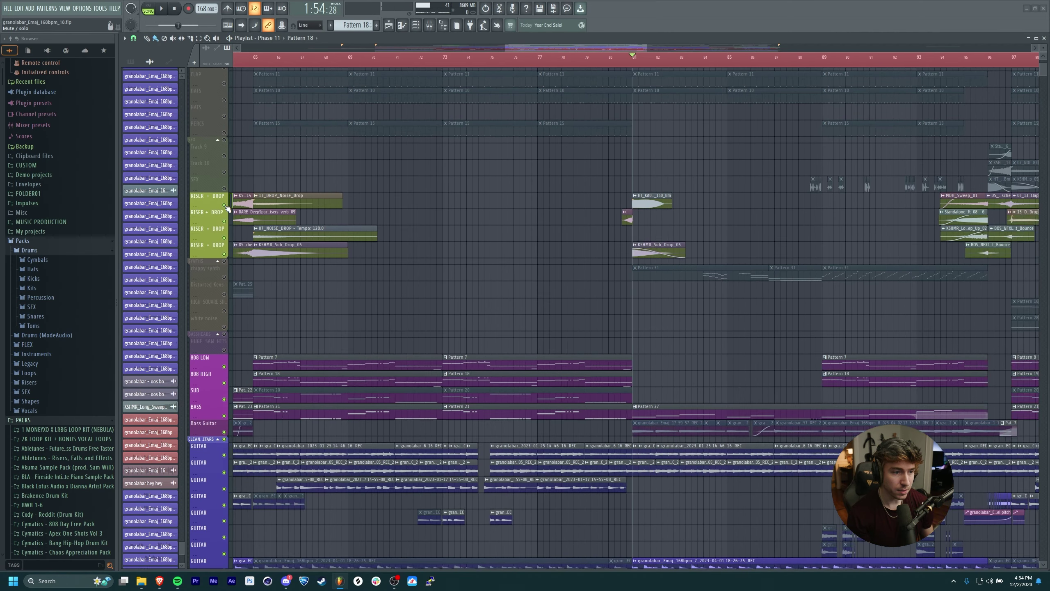
Re-enable all playlist tracks, solo the percussion group, and play it from bar 65.
right_click(224, 204)
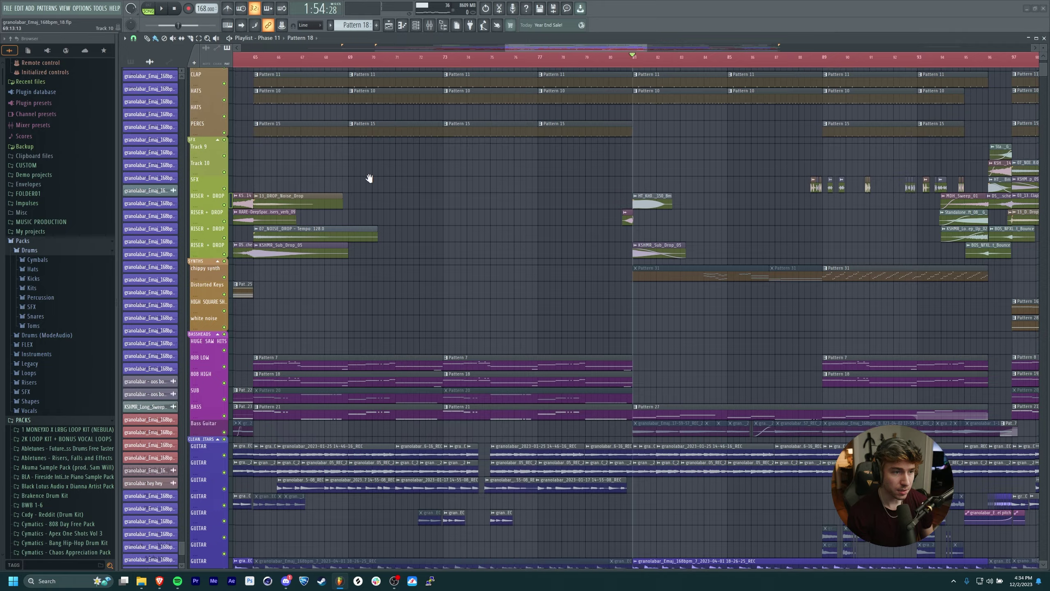
left_click_drag(368, 178, 454, 215)
right_click(224, 169)
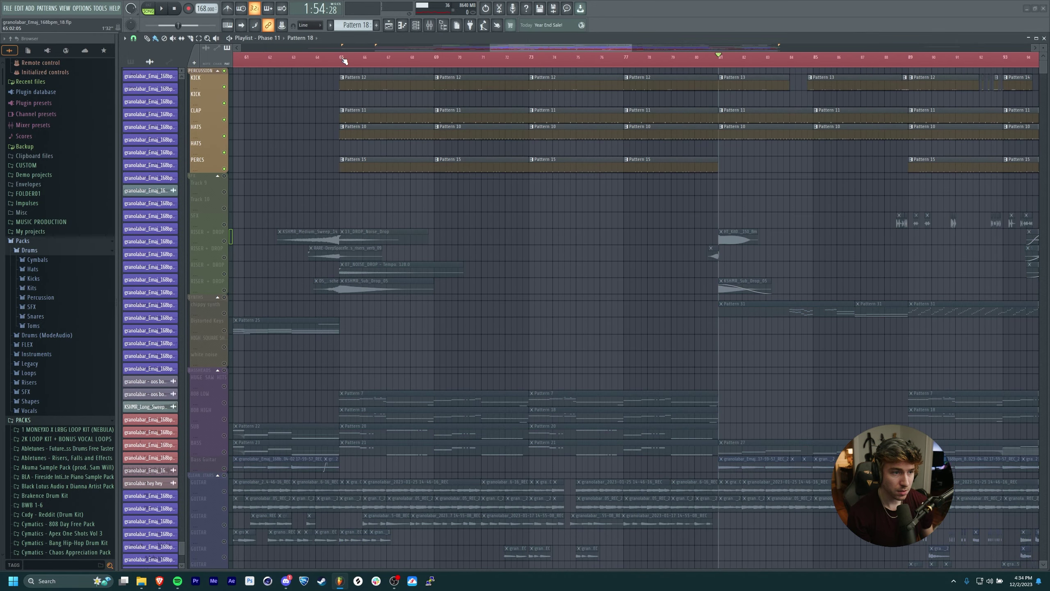
key("space")
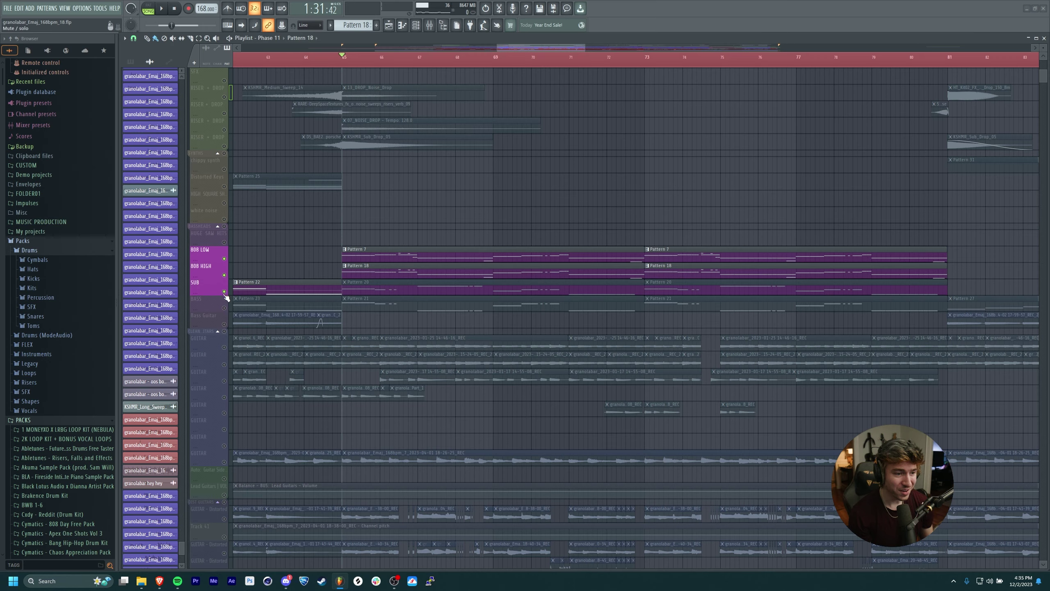
Enable the remaining bass tracks and inspect the last Fruity Limiter on the crunchy 808s global fx mixer track.
left_click_drag(228, 298, 226, 327)
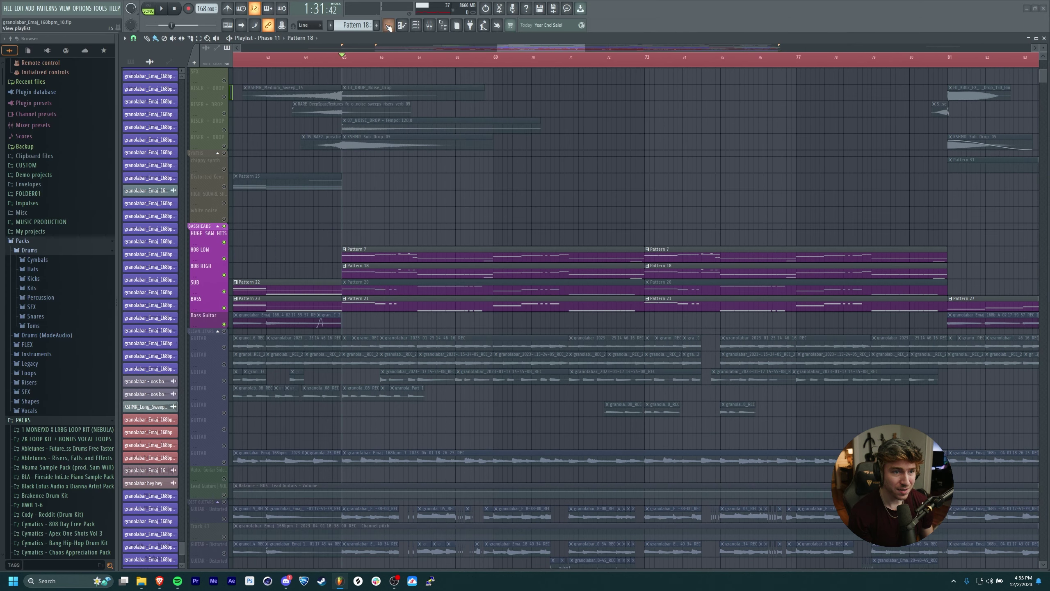
left_click(388, 26)
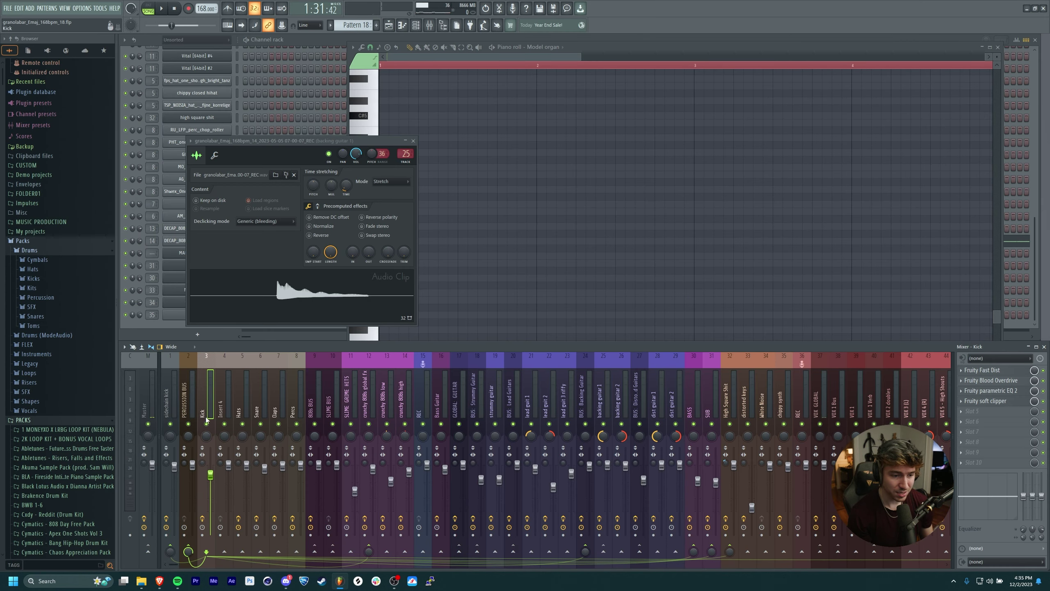
left_click(373, 404)
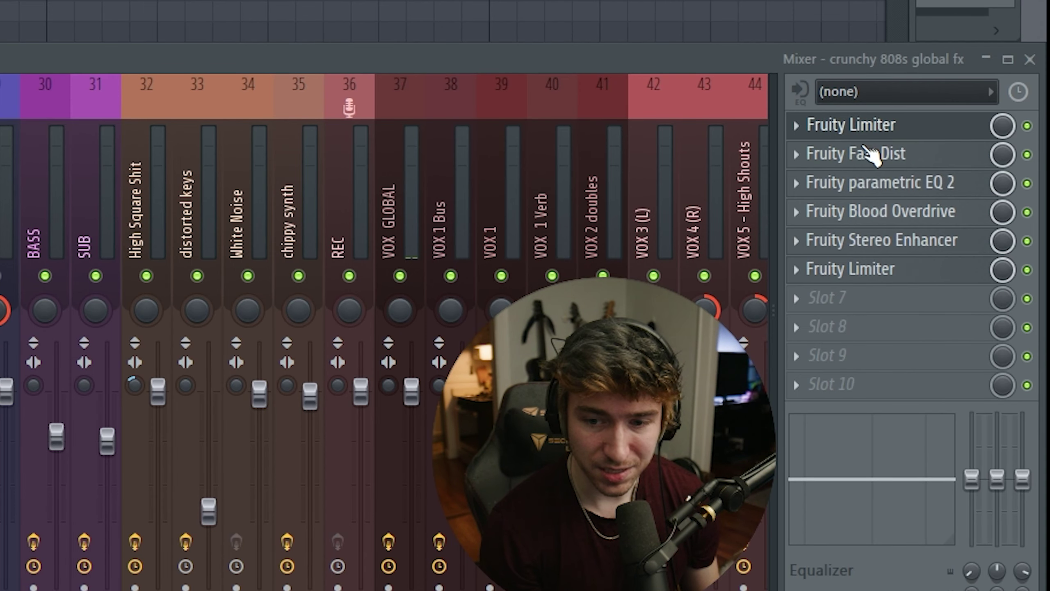
left_click(875, 272)
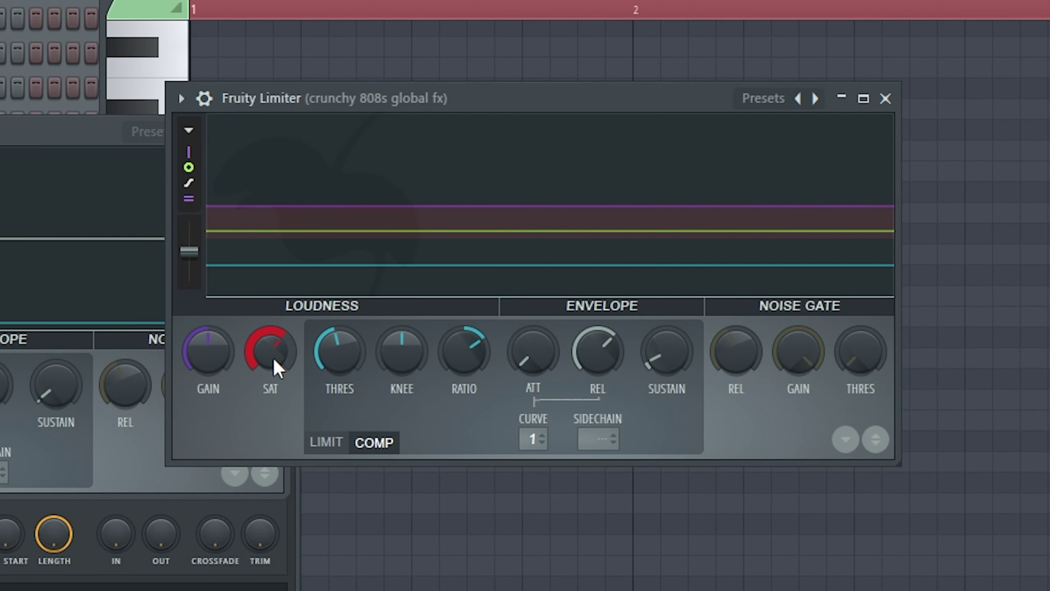
left_click(885, 98)
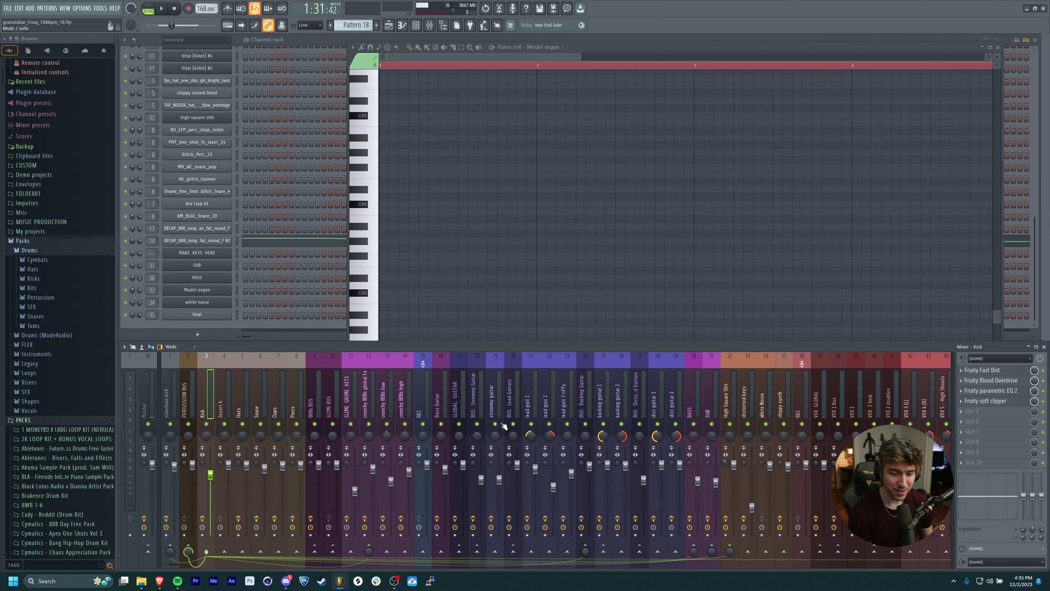
Solo backing guitar 1 in the mixer and isolate the backing guitars with the kick, crunchy 808s, BASS and SUB.
left_click(604, 413)
right_click(603, 424)
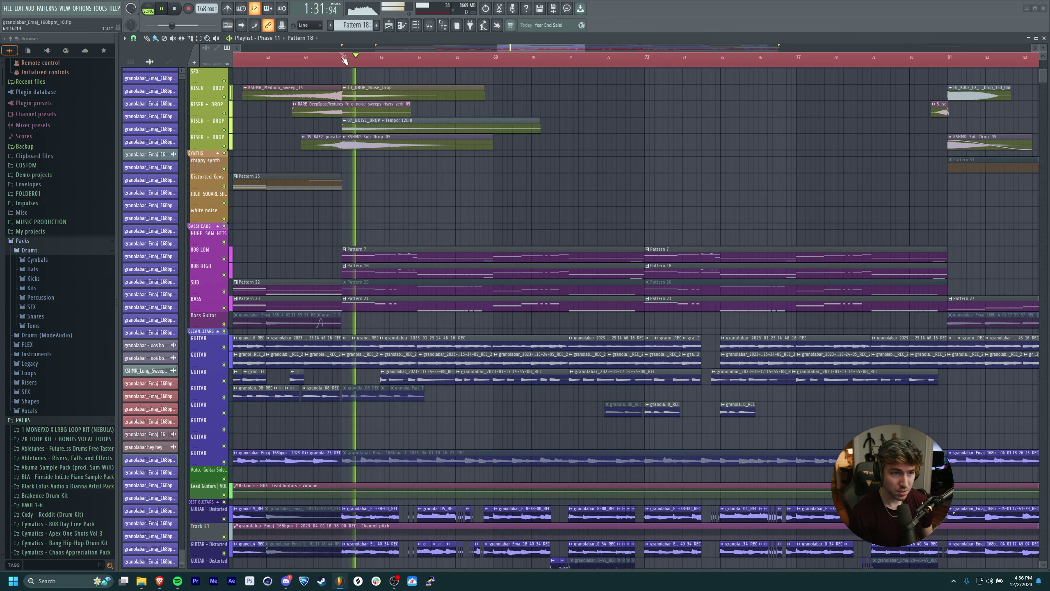
left_click(388, 26)
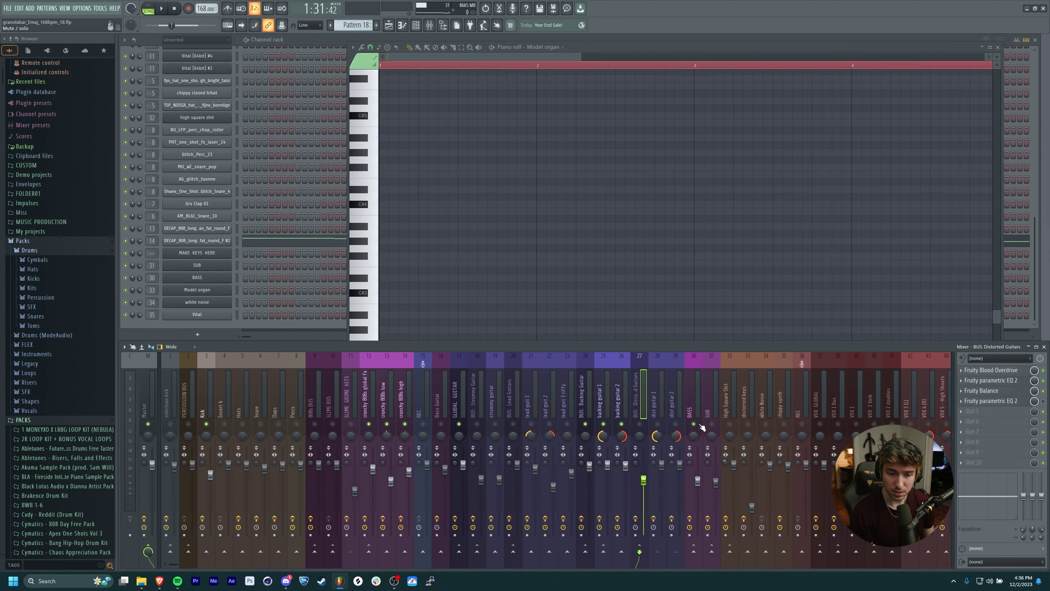
left_click(210, 389)
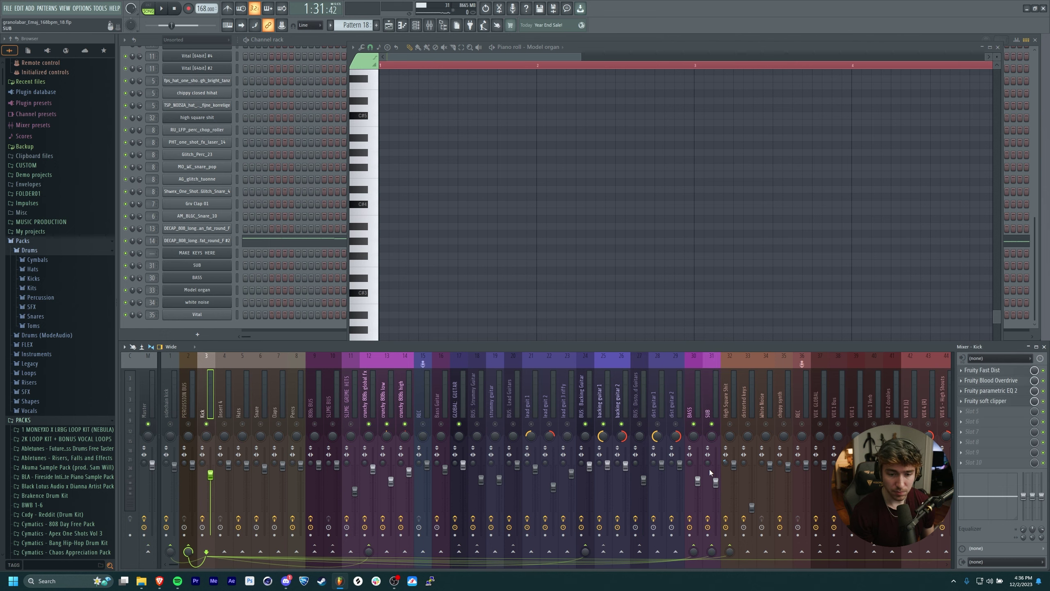
Examine the mixer meters from the drums through the guitar, vocal and effects tracks during playback, and stop playback.
scroll(776, 389, "right", 6)
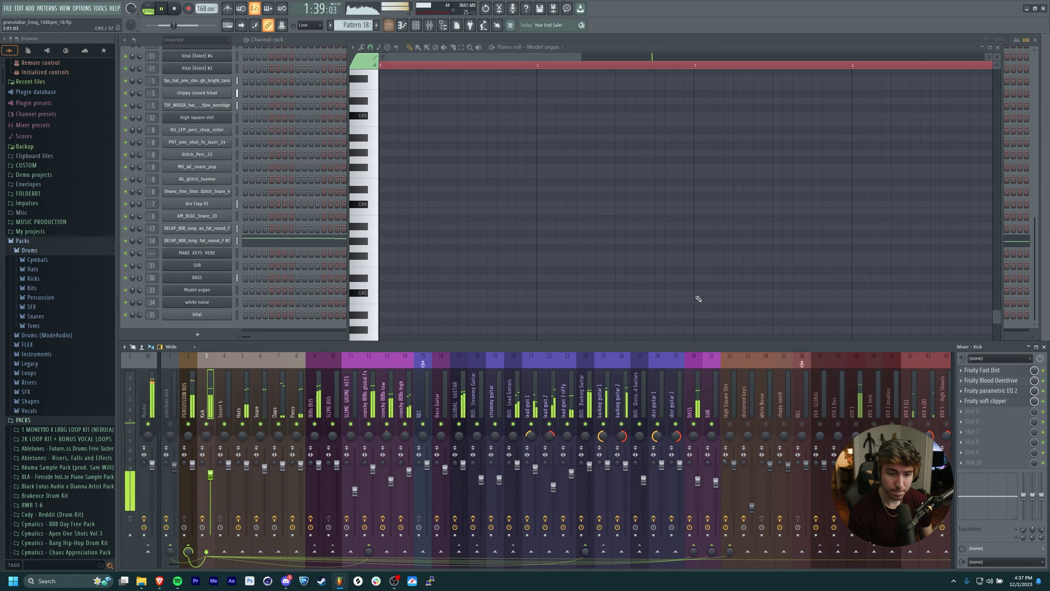
scroll(661, 389, "right", 6)
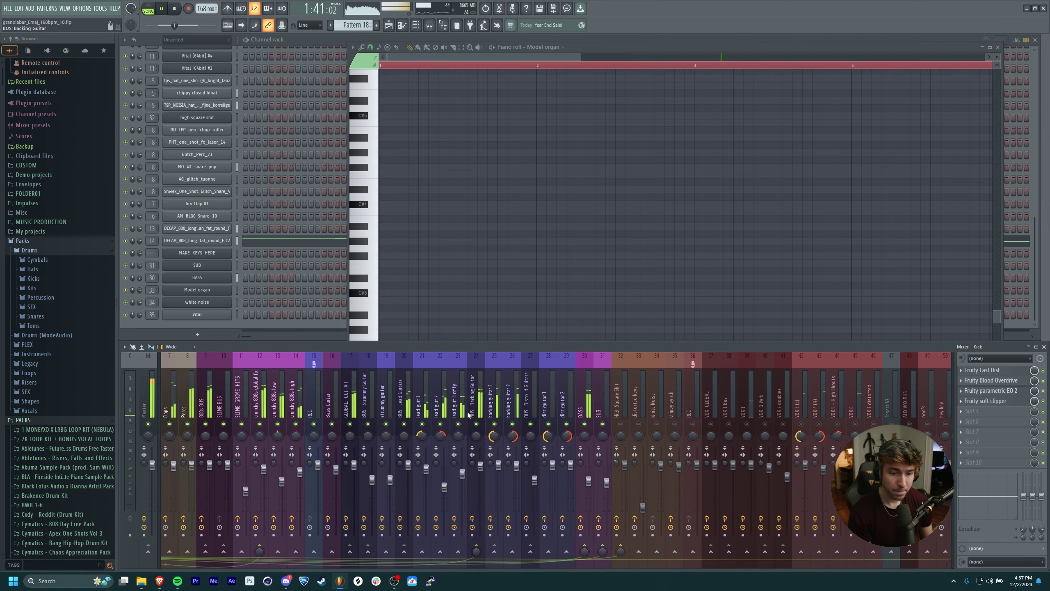
scroll(612, 414, "left", 6)
scroll(695, 430, "right", 20)
key("space")
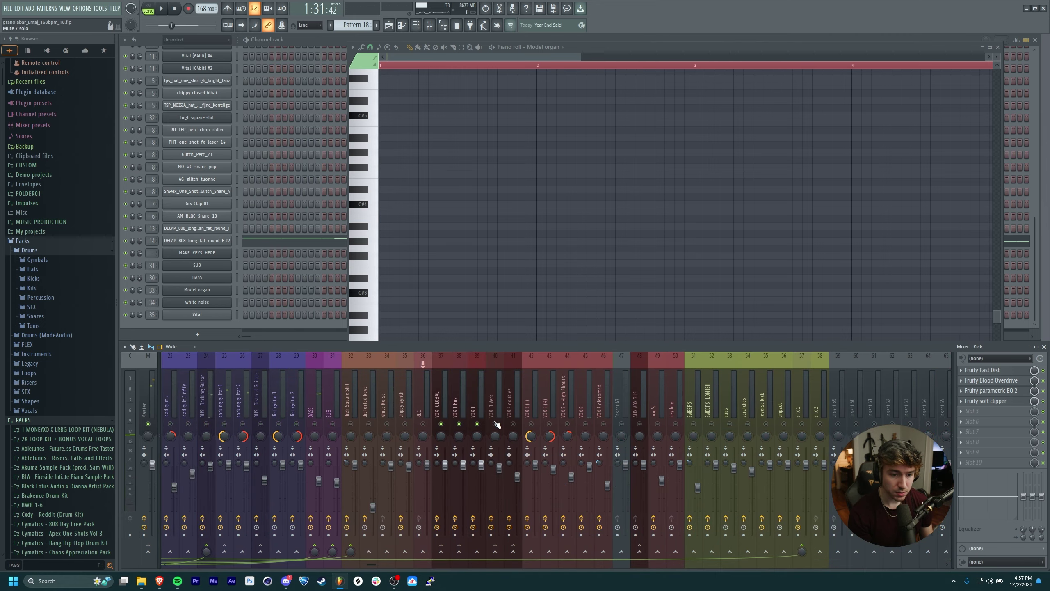
Return to the playlist, start playback from bar 65, and bring the VOX tracks into view.
key("F5")
key("space")
scroll(726, 282, "down", 15)
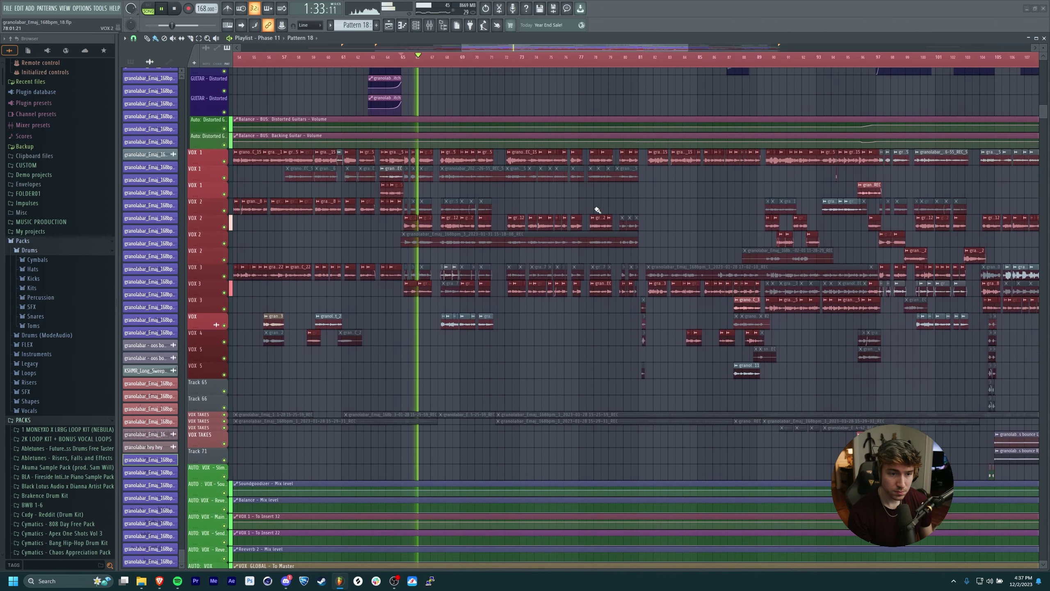
left_click_drag(579, 282, 621, 206)
scroll(554, 282, "up", 3)
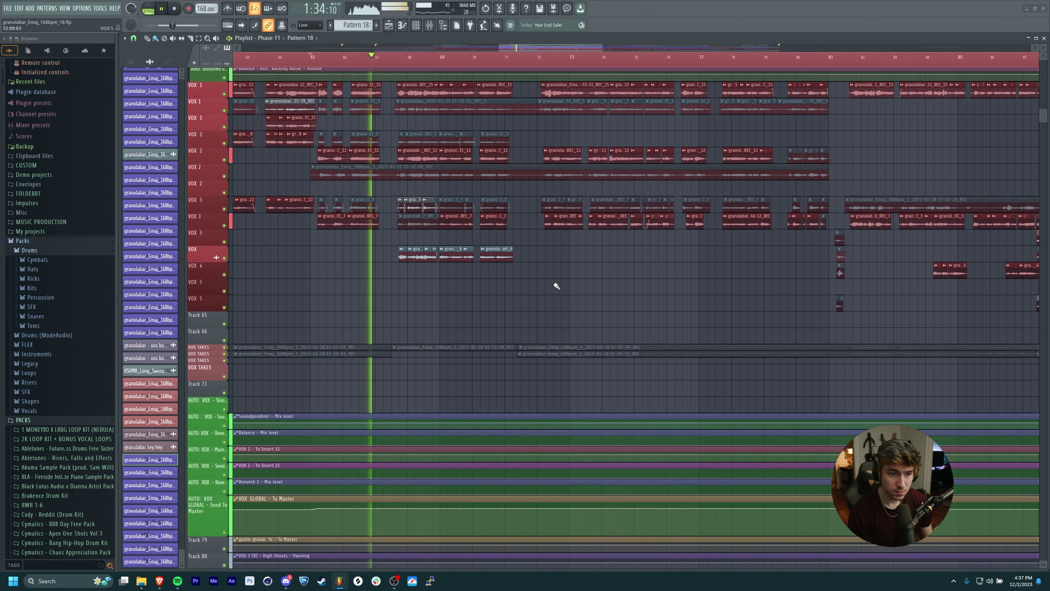
Follow the layered VOX 1, VOX 2 and VOX 3 clips through the section leading up to bar 81.
left_click_drag(555, 286, 616, 368)
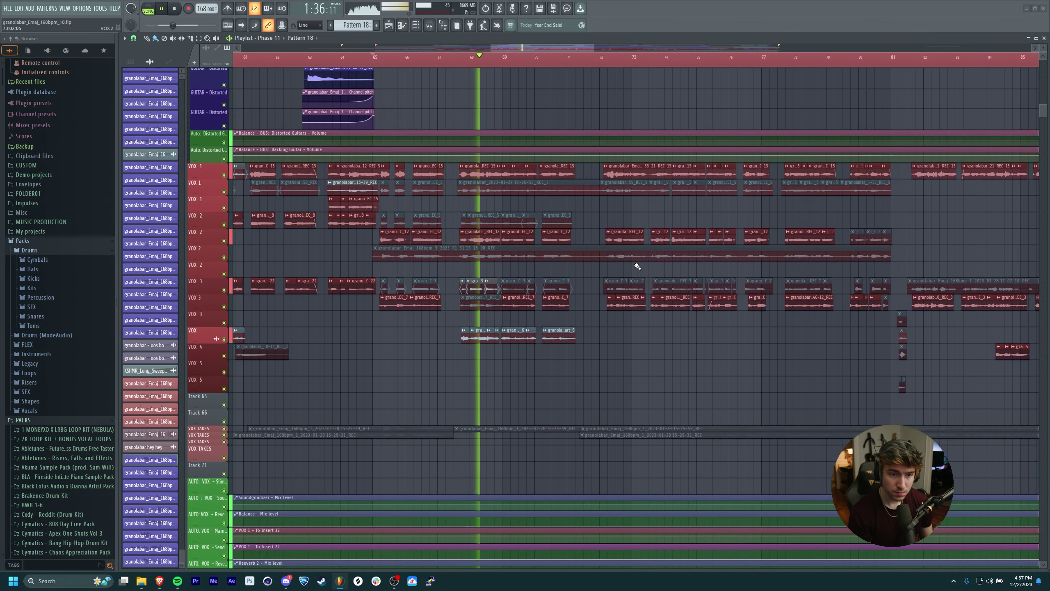
scroll(503, 221, "up", 3)
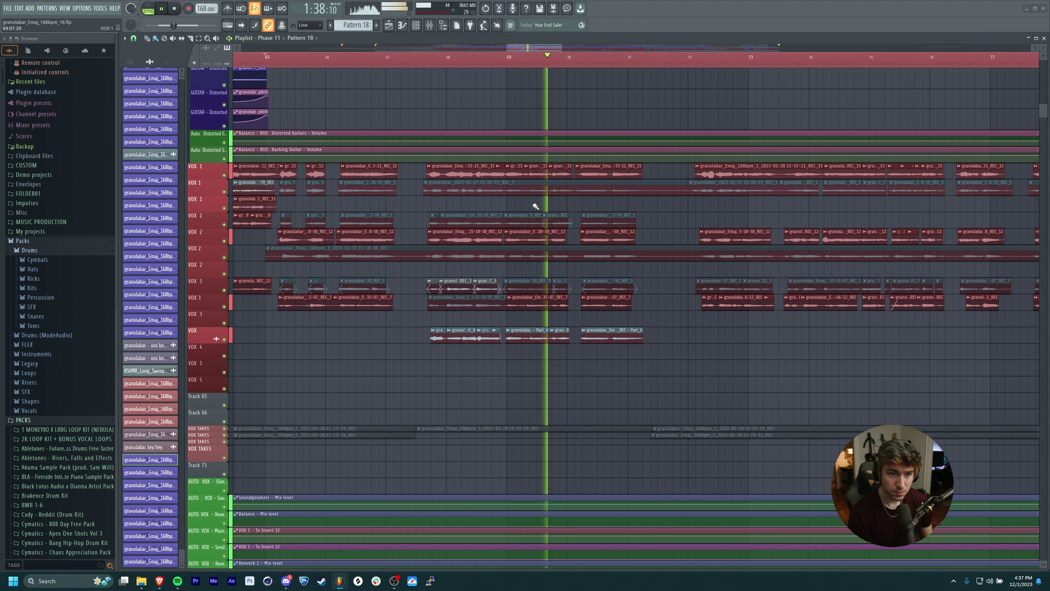
left_click_drag(592, 208, 533, 211)
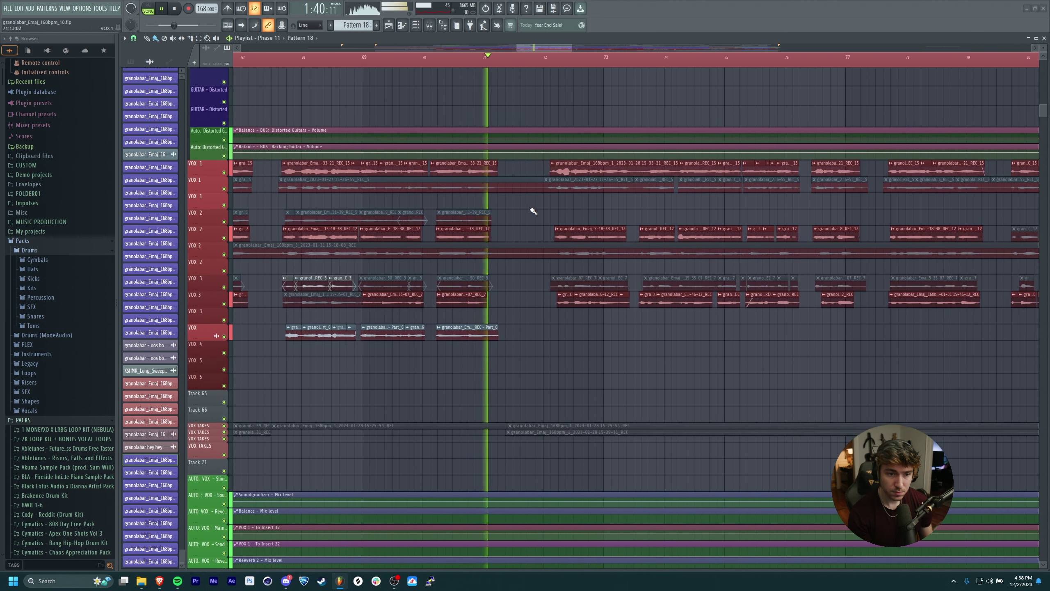
left_click_drag(885, 195, 773, 250)
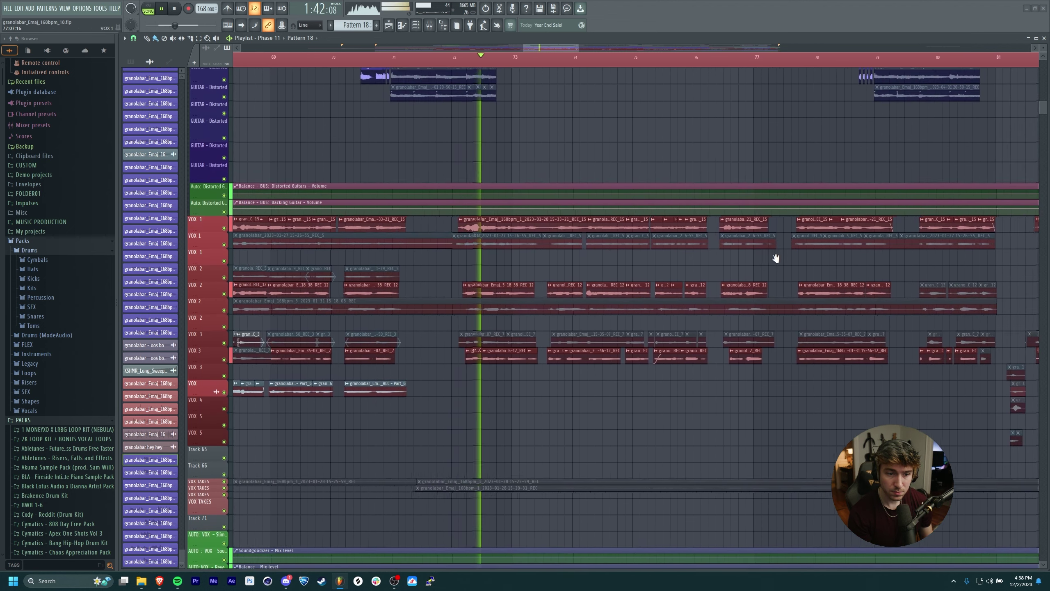
left_click_drag(698, 269, 620, 171)
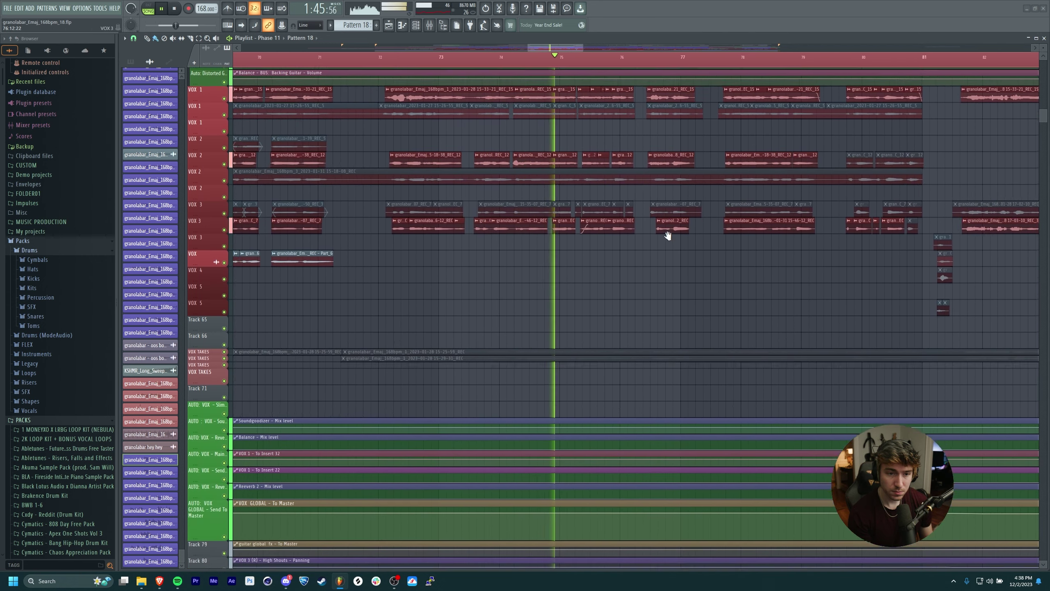
left_click_drag(668, 236, 696, 181)
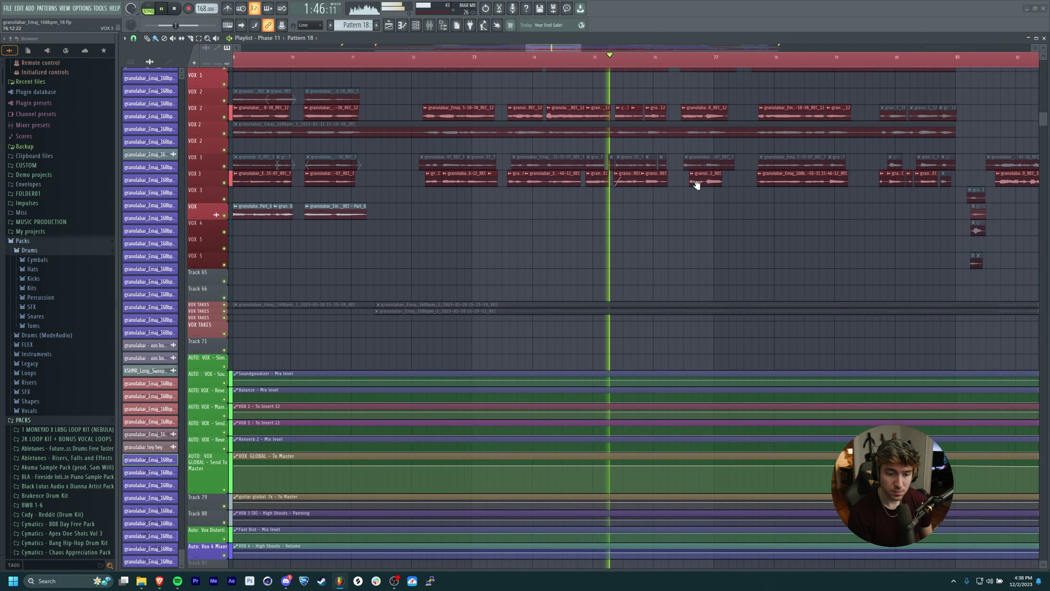
left_click_drag(734, 260, 583, 331)
left_click_drag(637, 139, 558, 148)
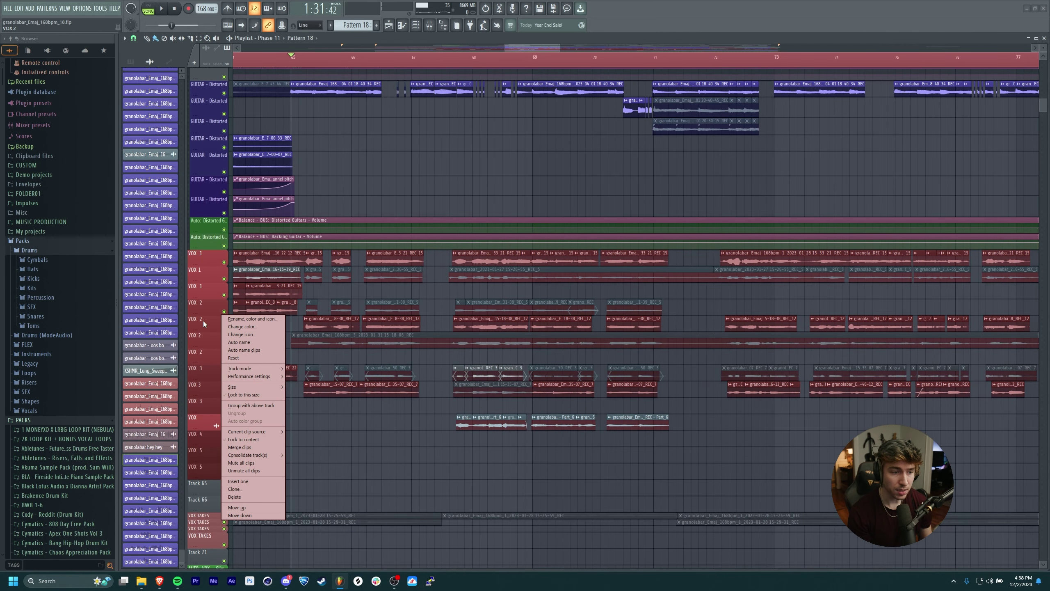
Dismiss the VOX 2 track options and solo the uppermost VOX 1 track in the playlist.
left_click(203, 321)
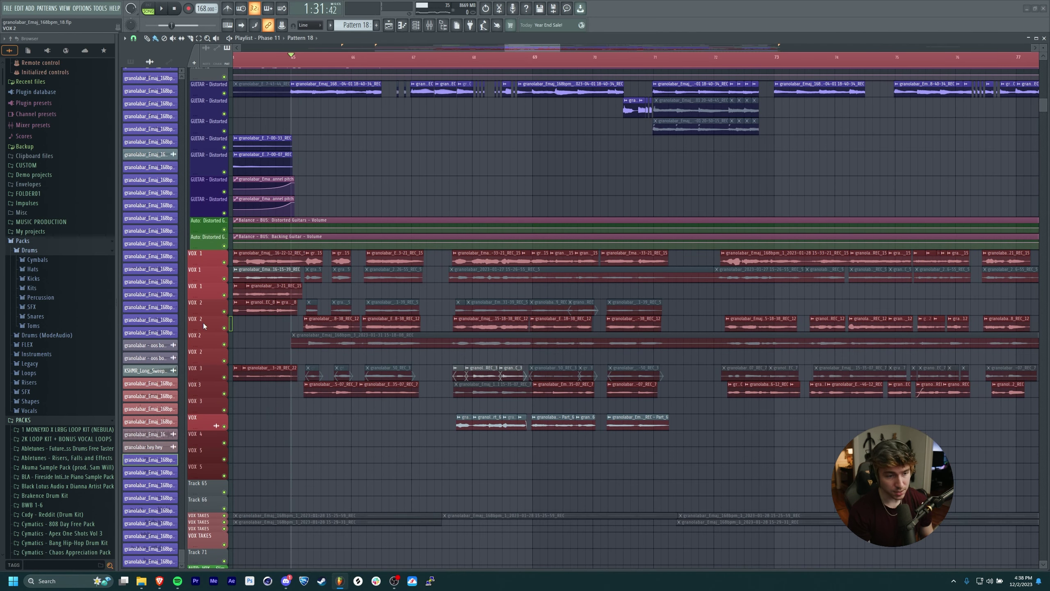
right_click(221, 263)
left_click(212, 263)
right_click(224, 262)
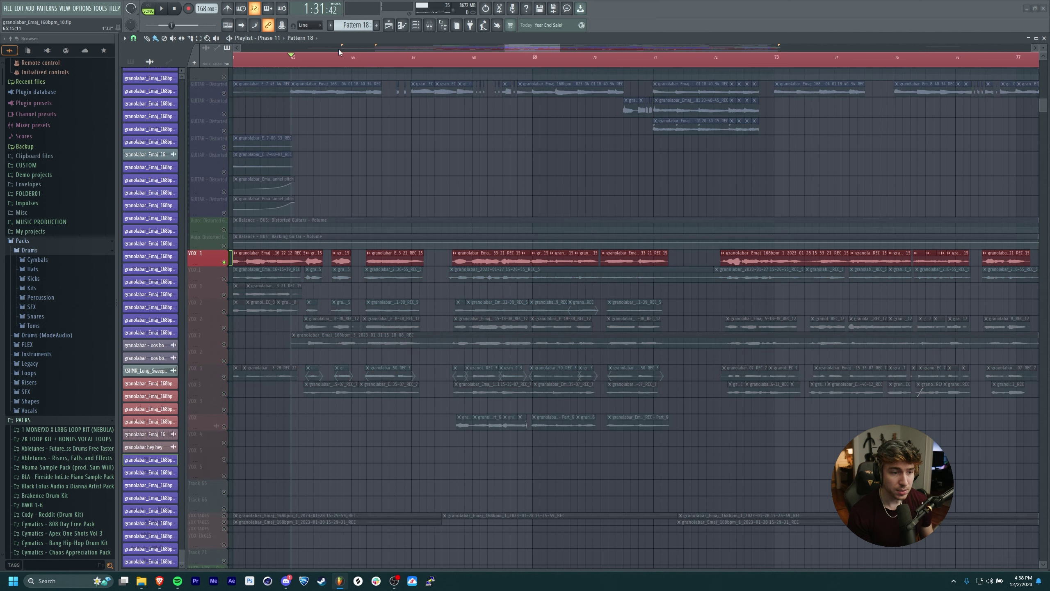
Play the soloed VOX 1 track from bar 65 and check the vocal channels' meters in the mixer.
left_click(392, 29)
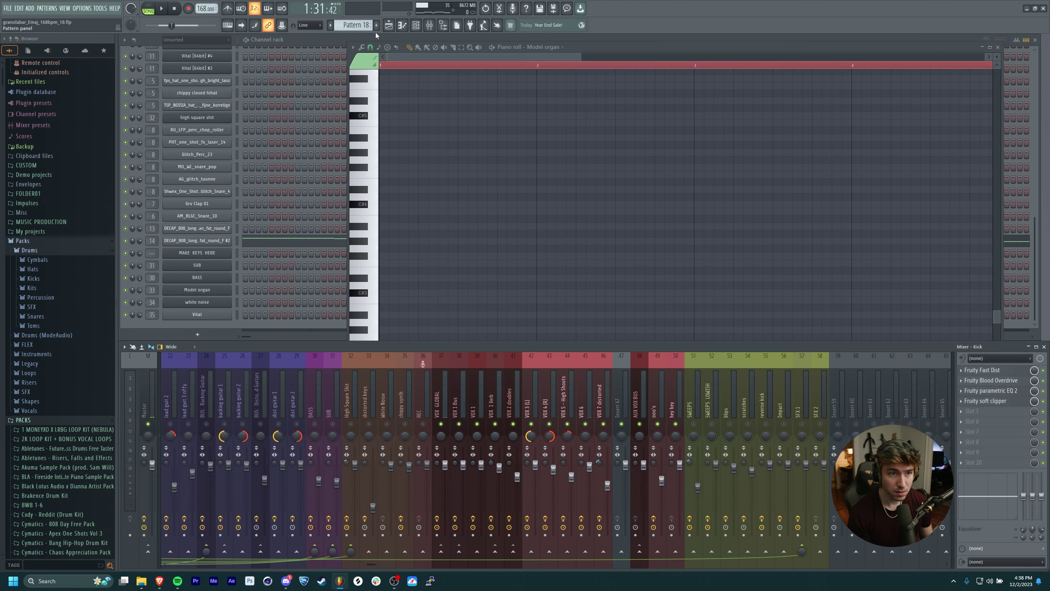
left_click(389, 26)
key("space")
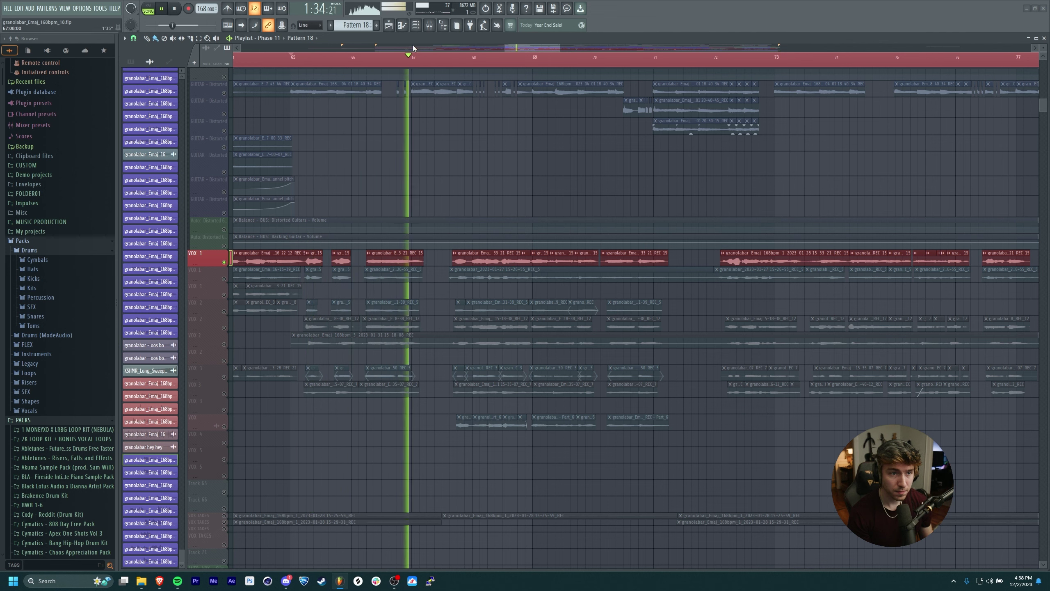
left_click(392, 31)
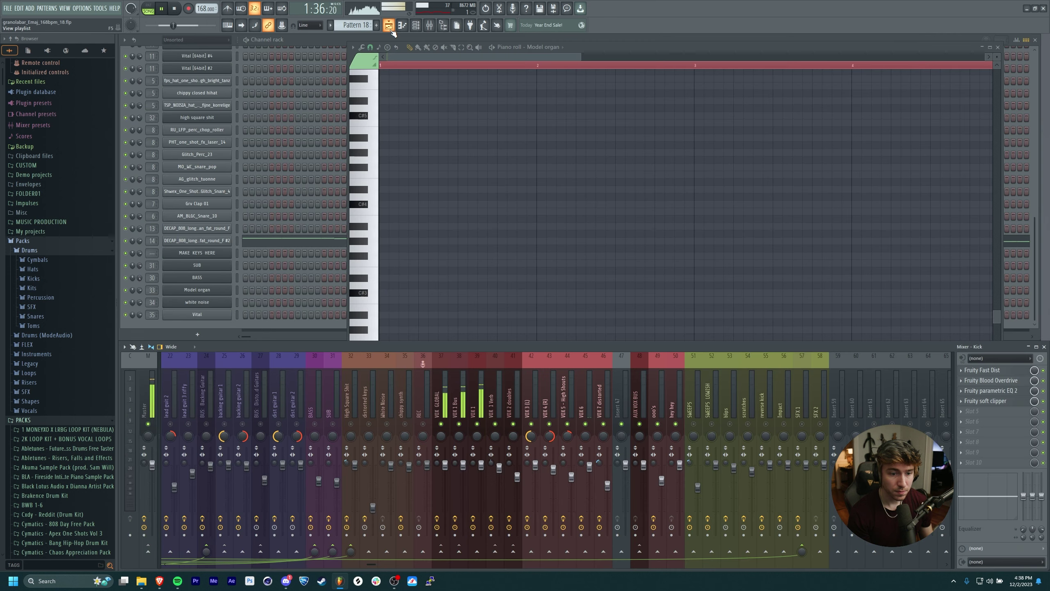
Select the VOX 1 Bus and the VOX 1 mixer channel to view their effects, and check VOX 1's Auto-Tune Pro.
left_click(467, 391)
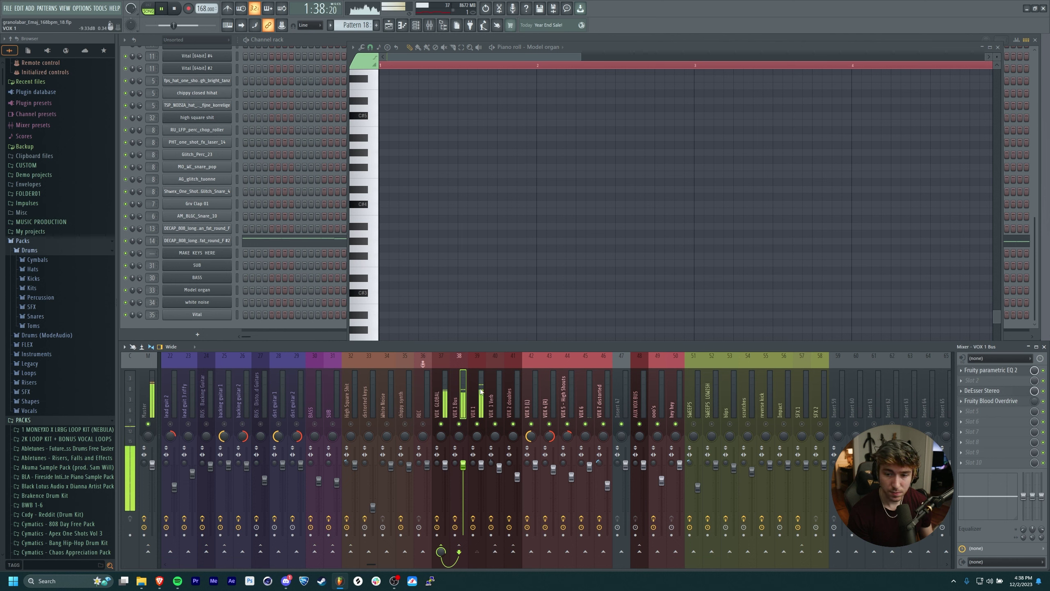
left_click(481, 391)
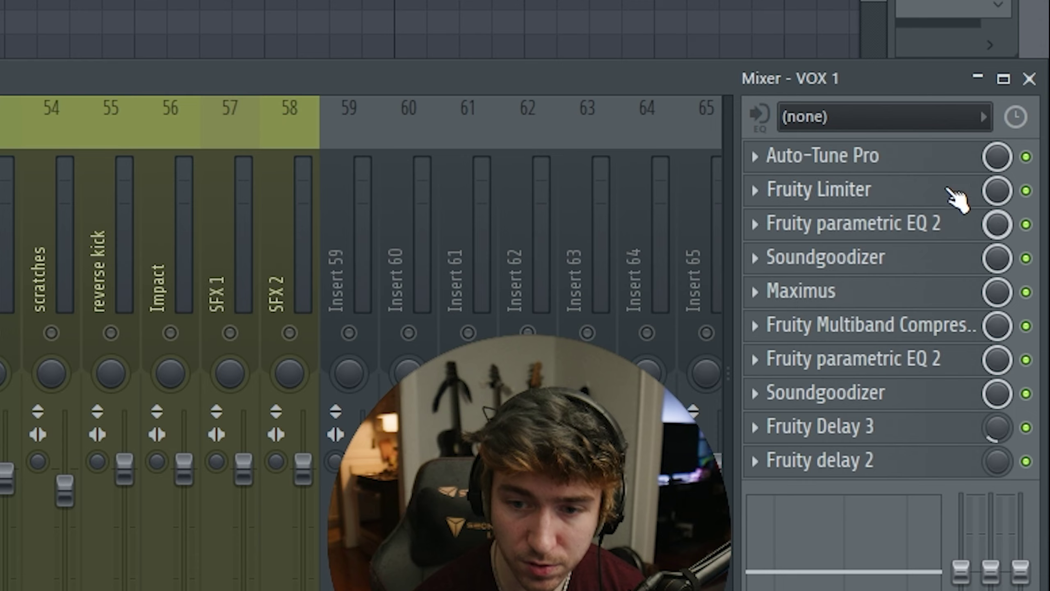
left_click(893, 168)
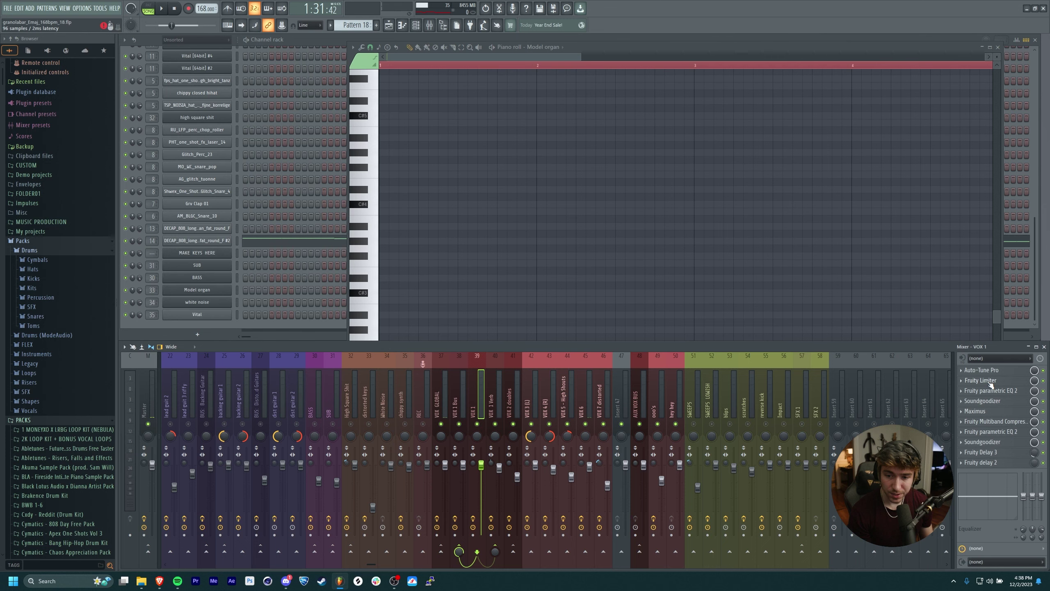
Inspect the Fruity Limiter, the first Fruity parametric EQ 2 and the first Soundgoodizer on the VOX 1 channel.
left_click(990, 381)
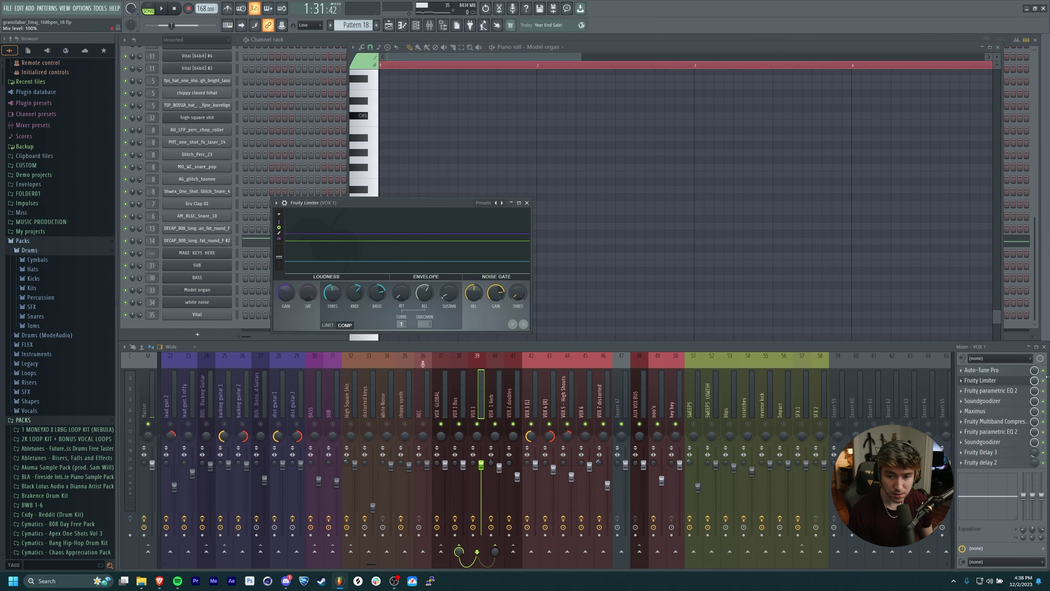
left_click(990, 382)
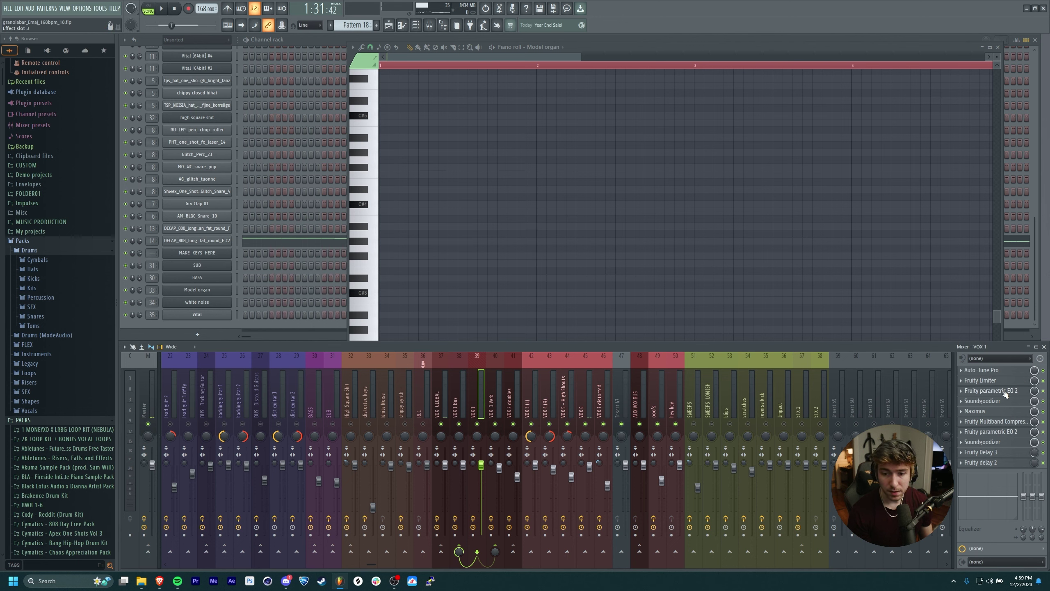
left_click(1005, 394)
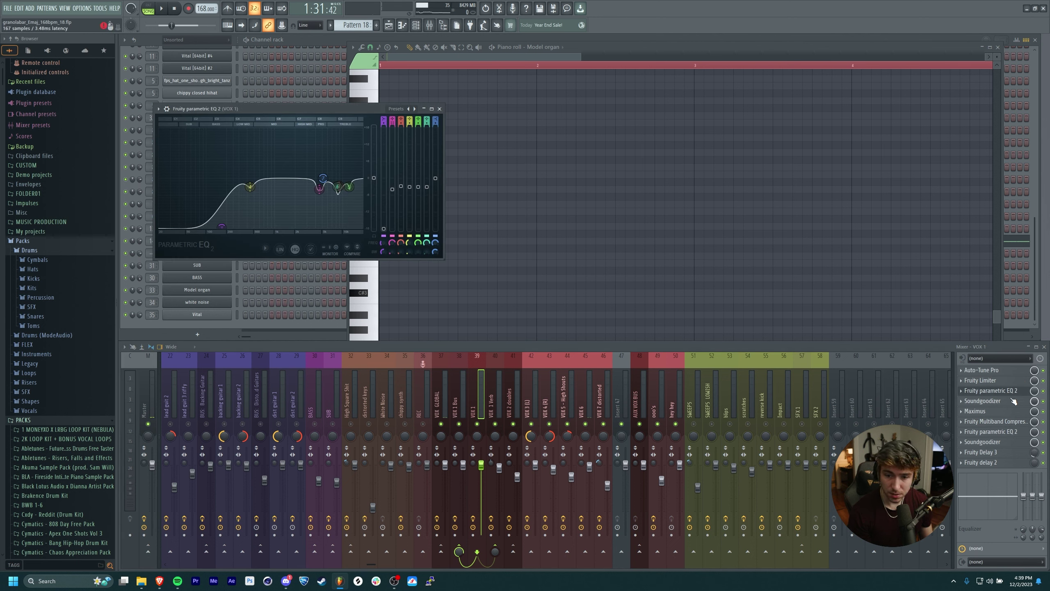
left_click(997, 401)
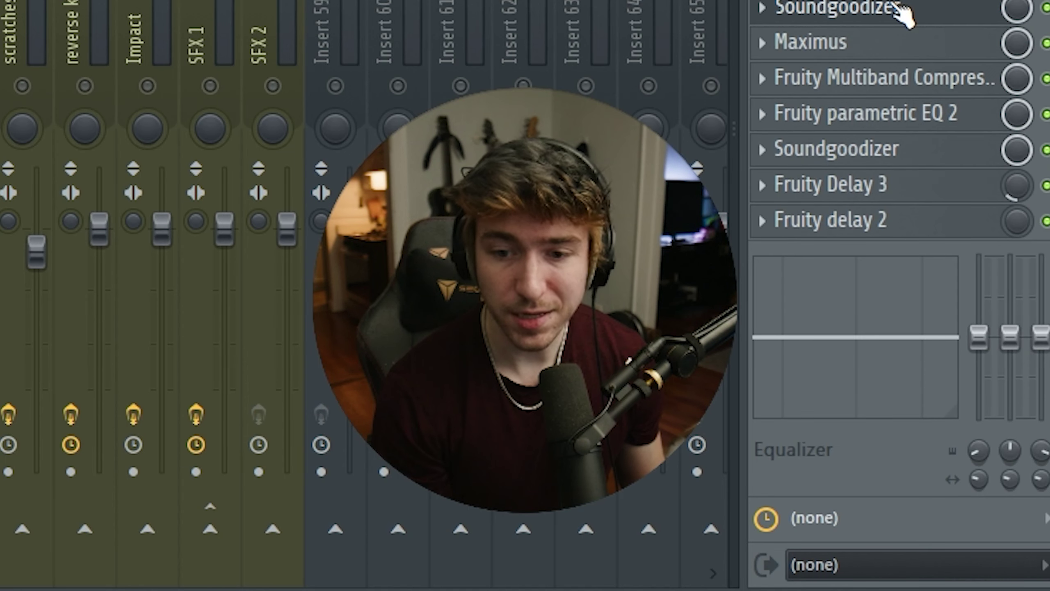
Examine the LOW, MID and HIGH band settings of Maximus on VOX 1, and close the plugin.
left_click(992, 411)
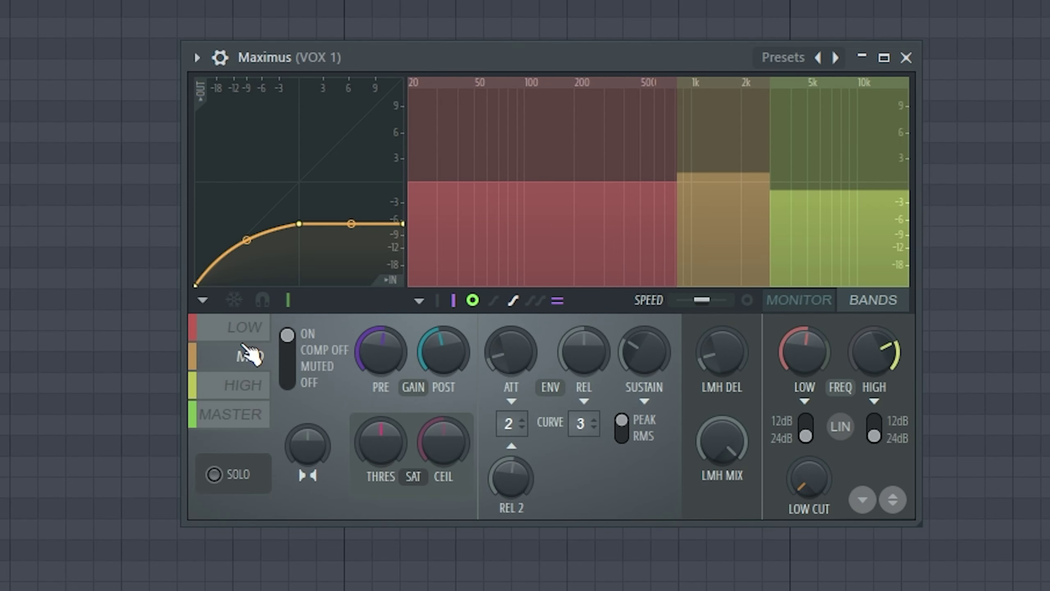
left_click(246, 329)
left_click(252, 358)
left_click(253, 385)
left_click(251, 356)
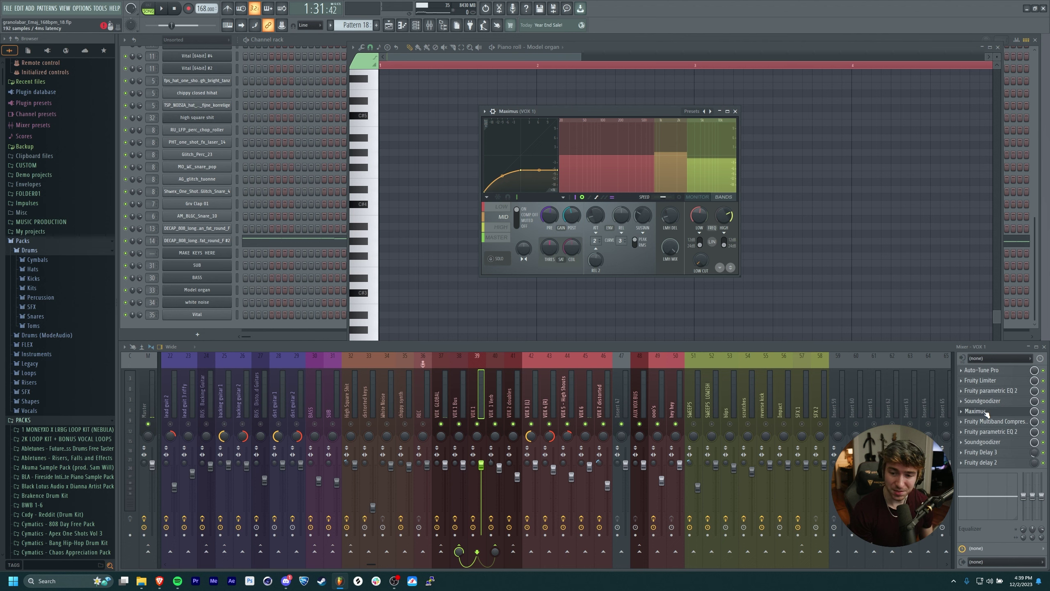
left_click(987, 412)
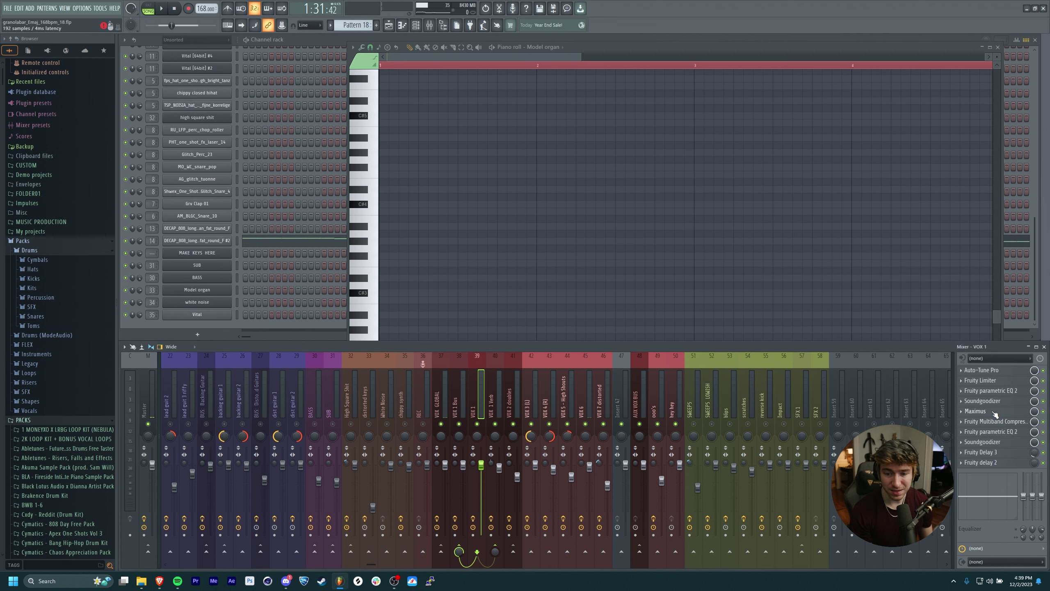
Compare Maximus with the Fruity Multiband Compressor on VOX 1 side by side, and close both plugins.
left_click(994, 411)
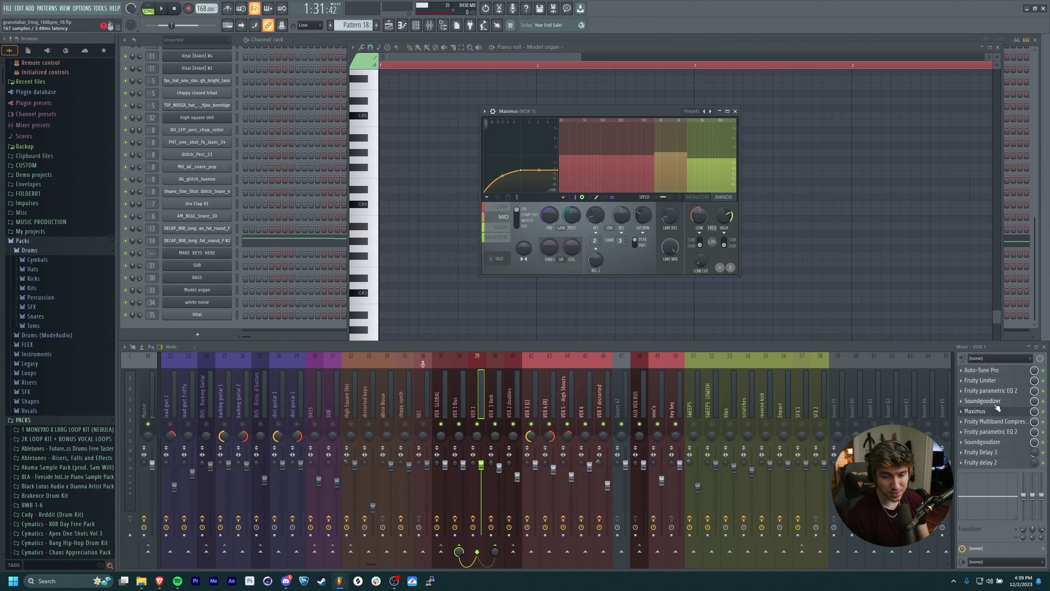
left_click(996, 421)
left_click(996, 421)
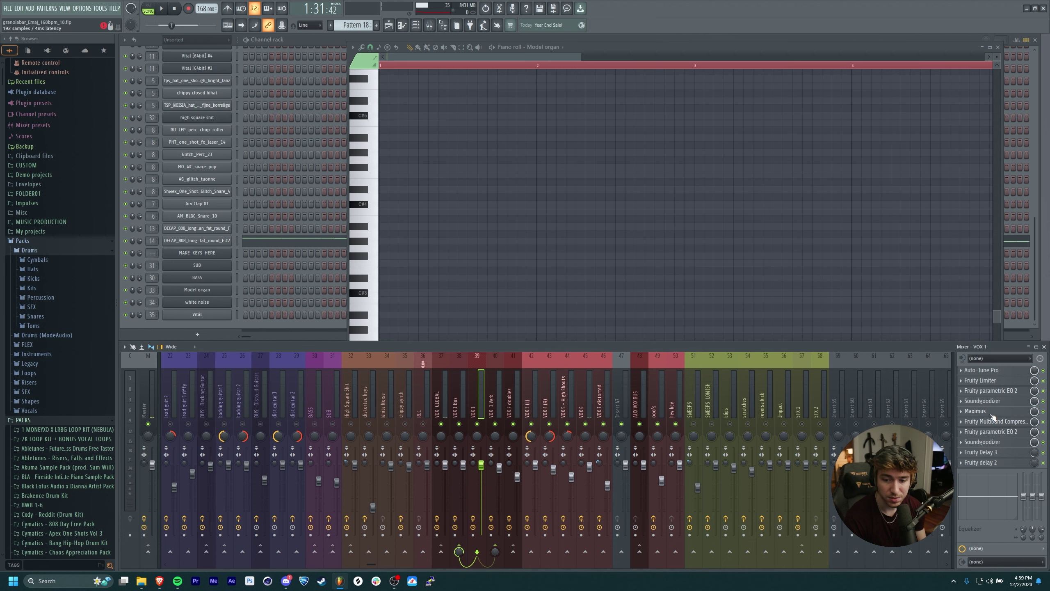
left_click(994, 412)
left_click(995, 421)
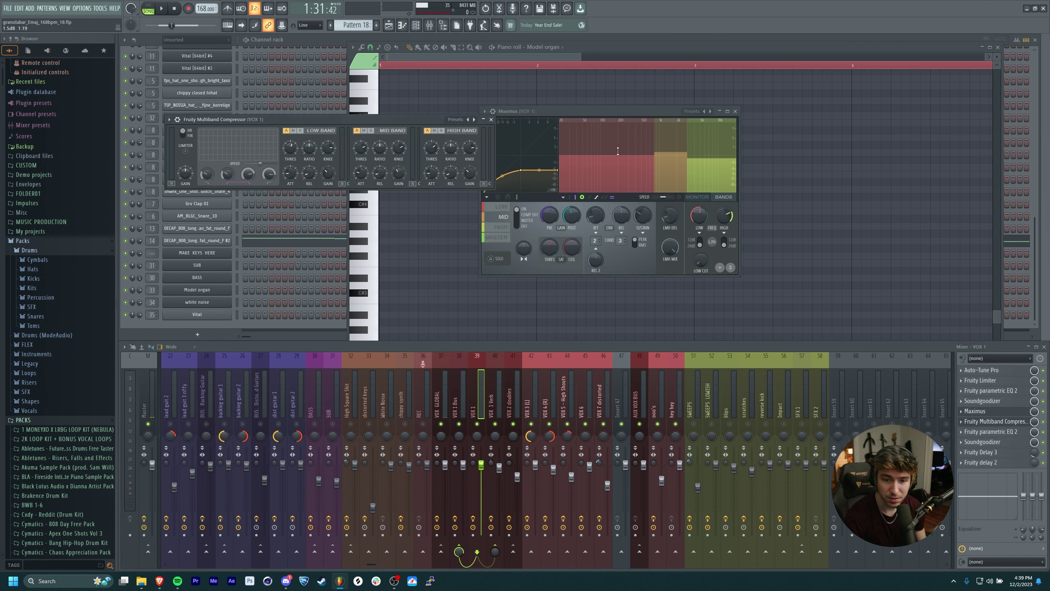
left_click(999, 421)
left_click(998, 412)
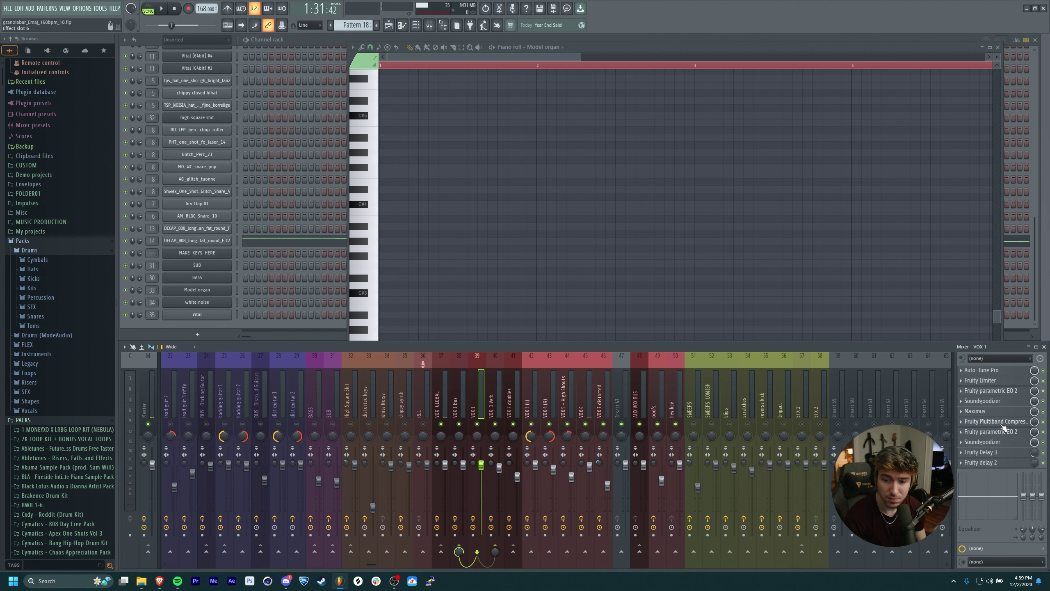
Inspect the second Fruity parametric EQ 2, the second Soundgoodizer and Fruity Delay 3 on VOX 1.
left_click(1004, 431)
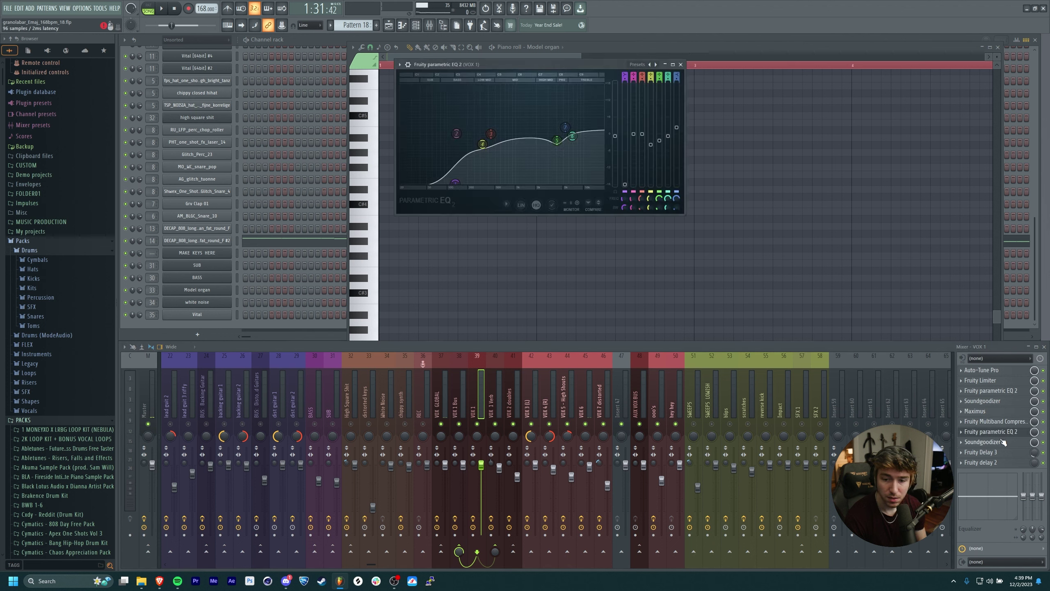
left_click(1004, 442)
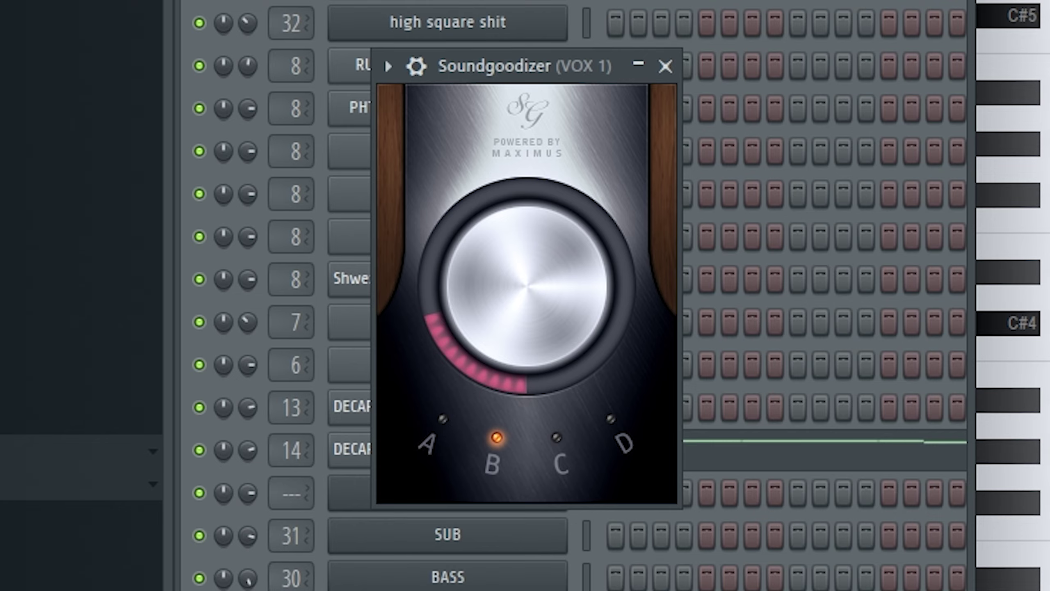
left_click(988, 434)
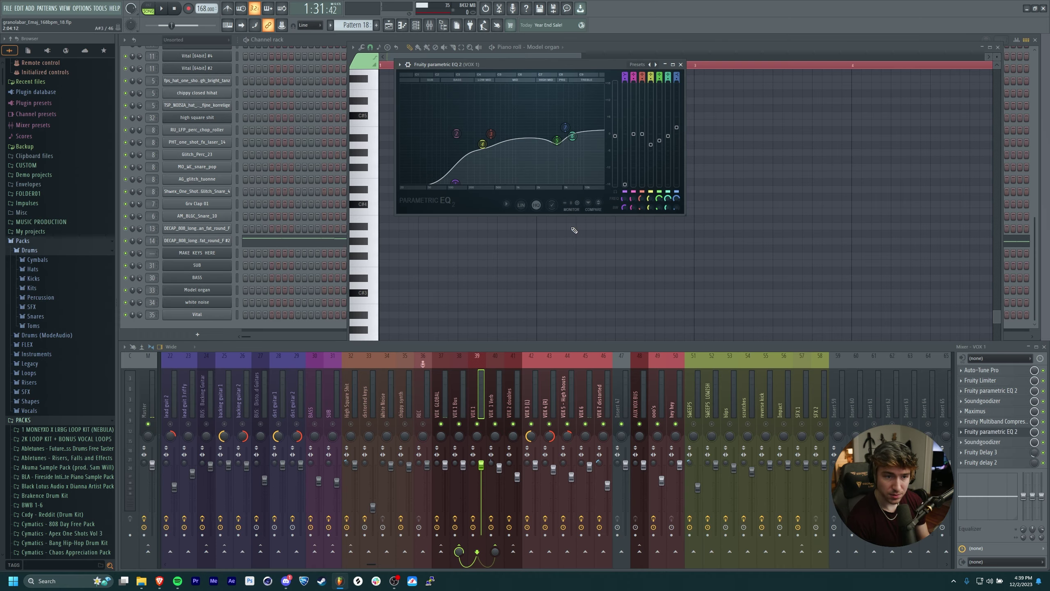
left_click(994, 433)
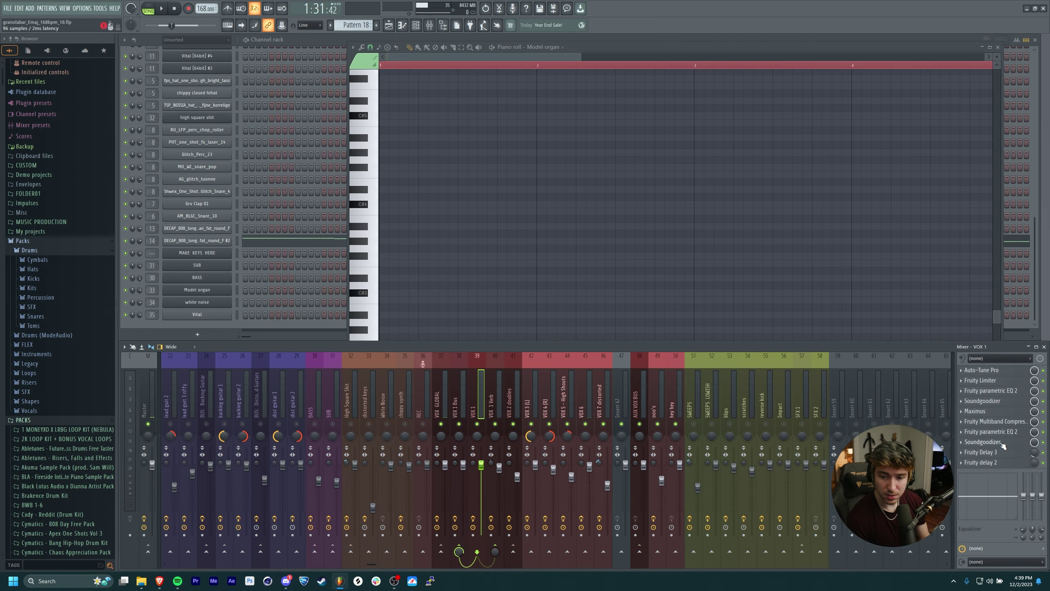
left_click(996, 452)
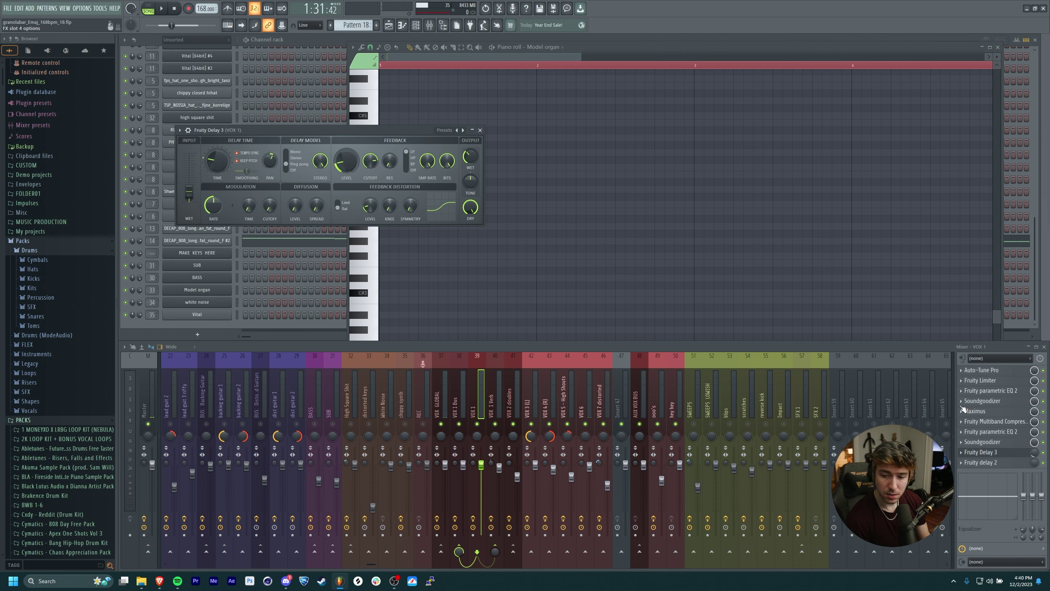
left_click(992, 454)
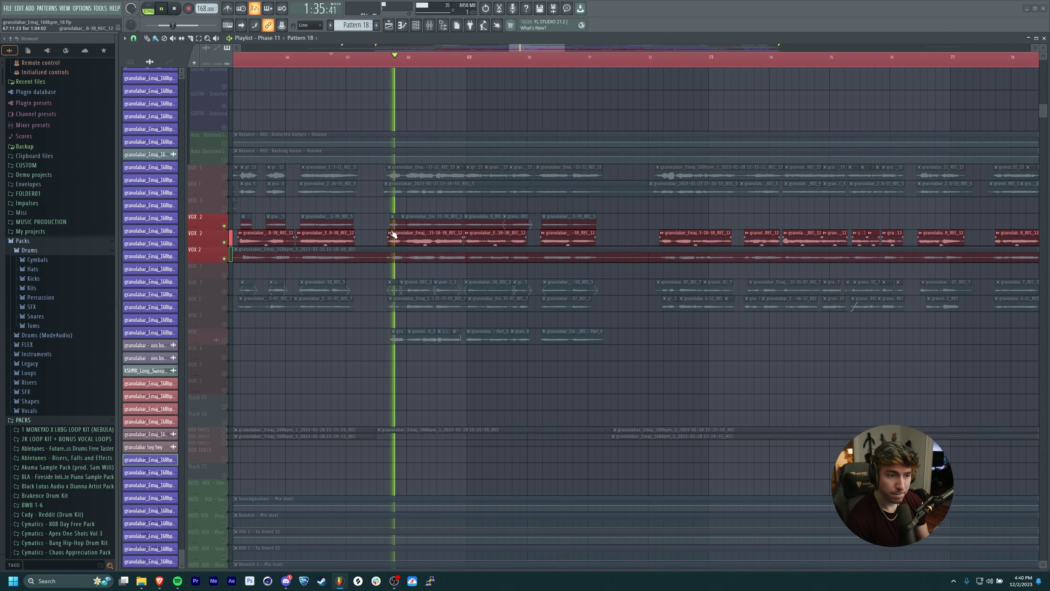
Mute the upper three VOX 2 tracks to isolate the VOX 3 layers, and play the soloed VOX track.
left_click_drag(428, 231, 480, 281)
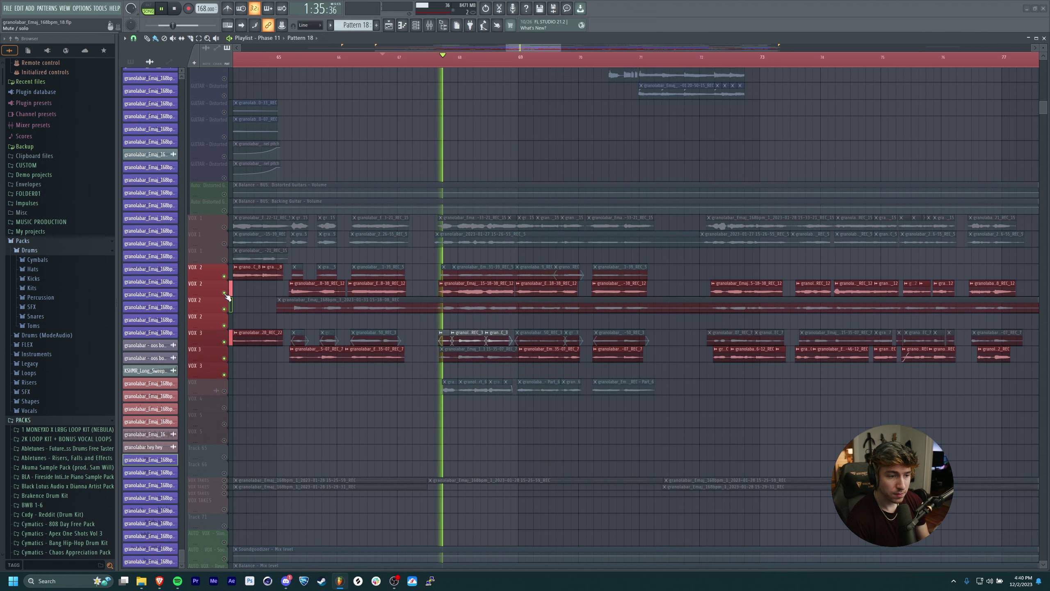
left_click(224, 292)
left_click(224, 309)
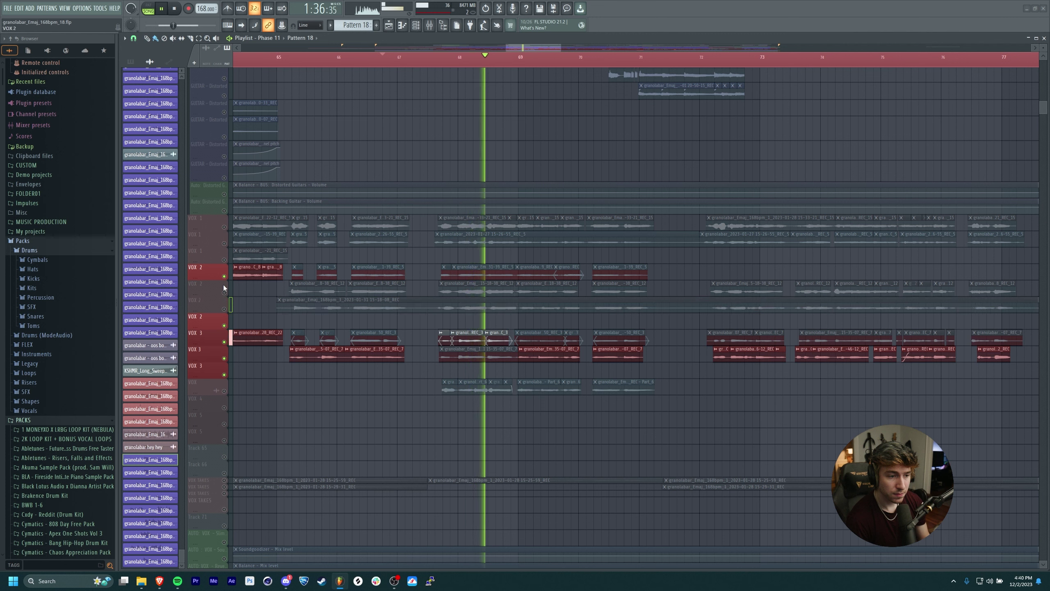
left_click(224, 277)
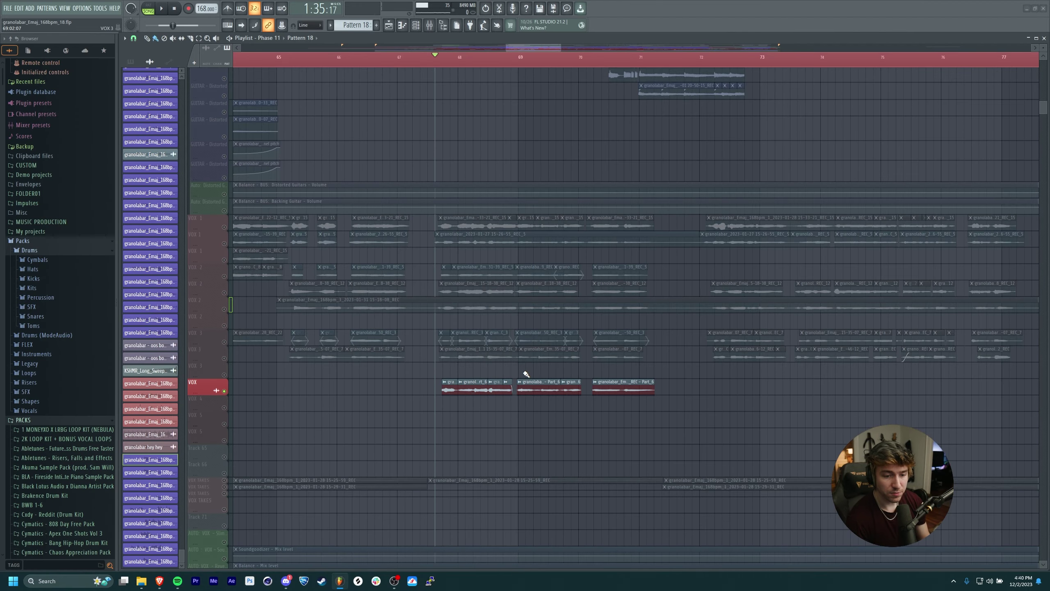
key("space")
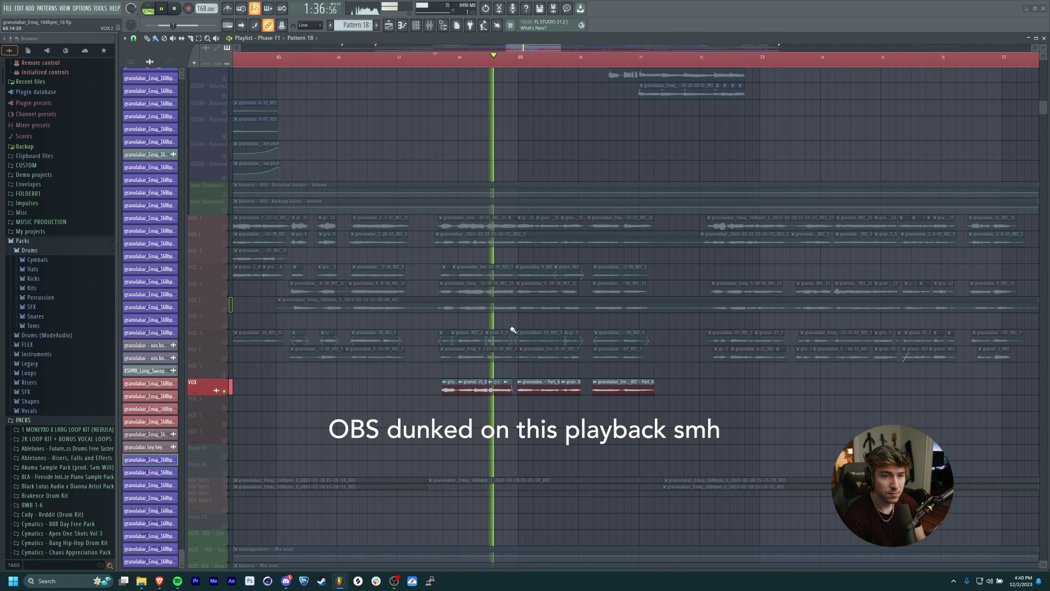
left_click(390, 27)
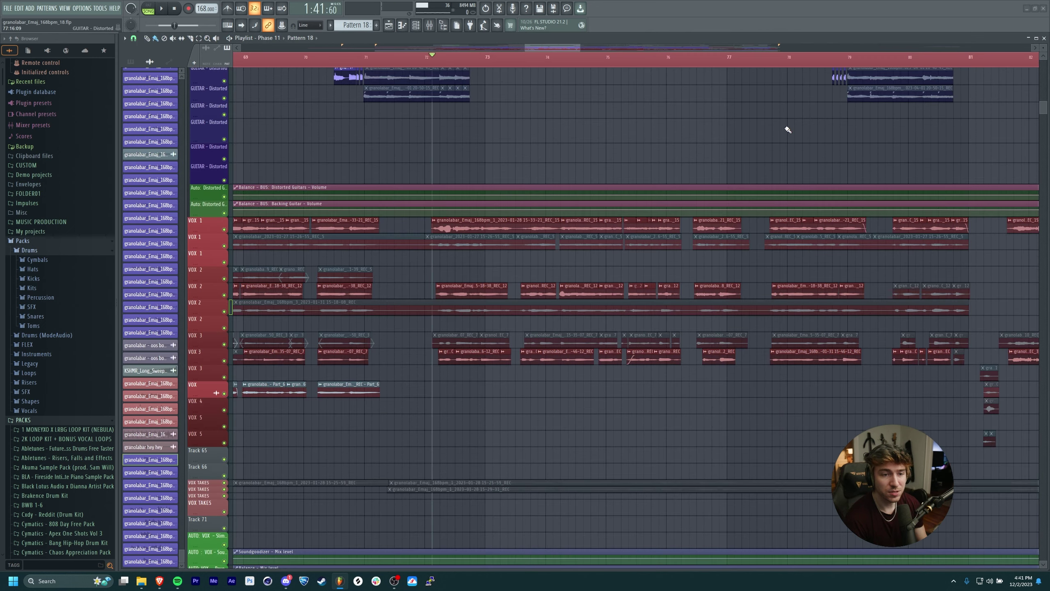
Move the playback position to about bar 80 and play the full arrangement with the drum, effects and bass tracks in view.
scroll(539, 188, "up", 5)
left_click(580, 58)
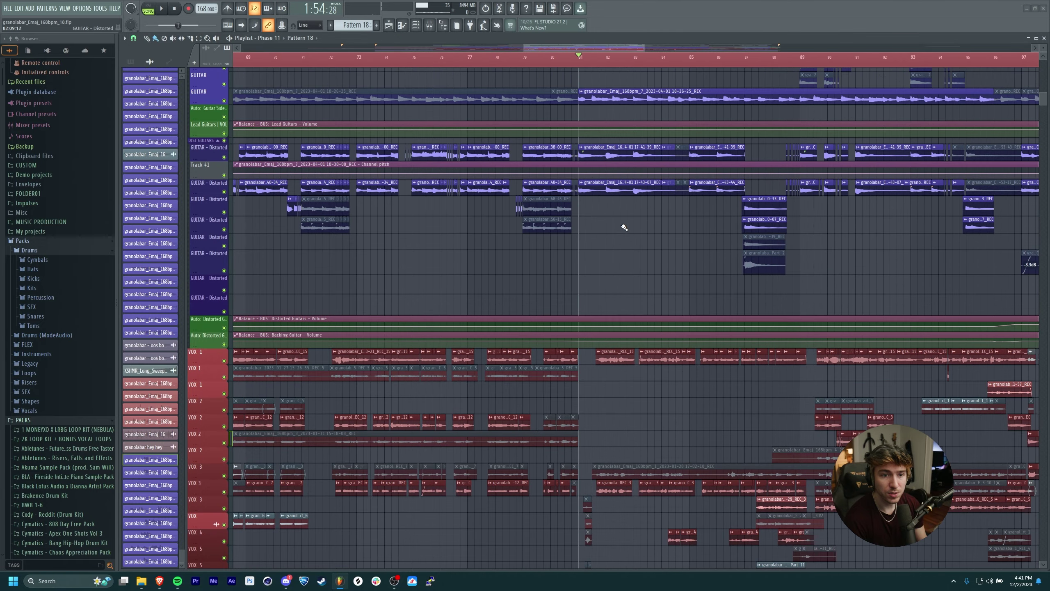
scroll(624, 227, "up", 3)
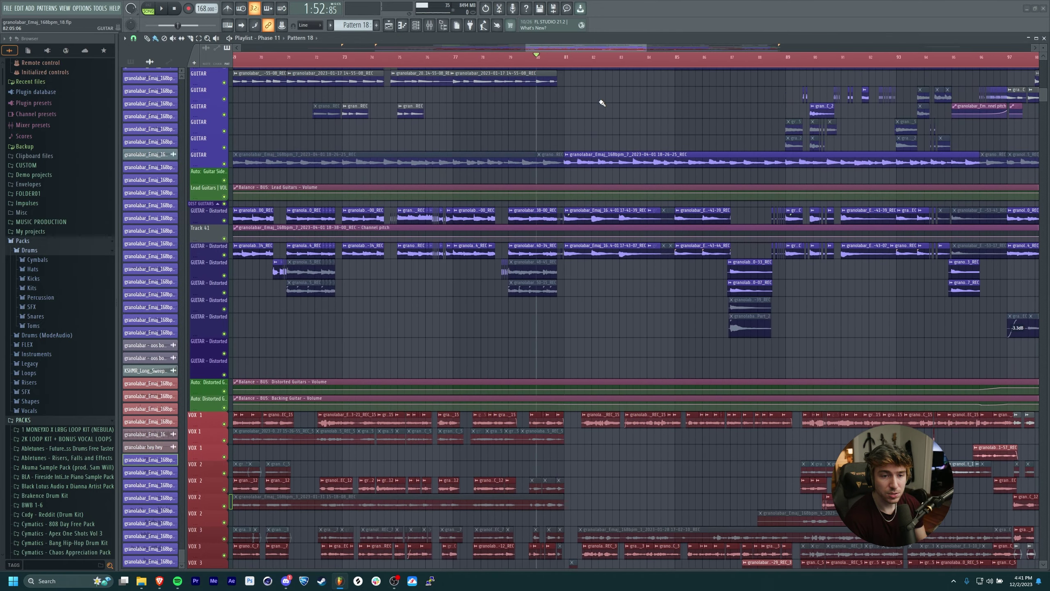
scroll(602, 102, "up", 15)
scroll(591, 290, "right", 3)
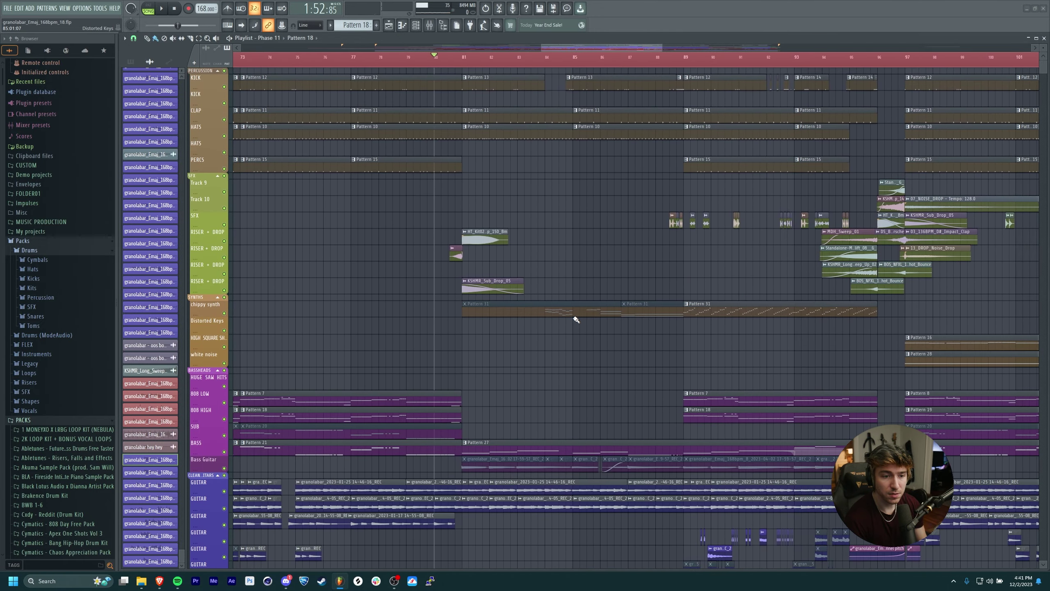
key("space")
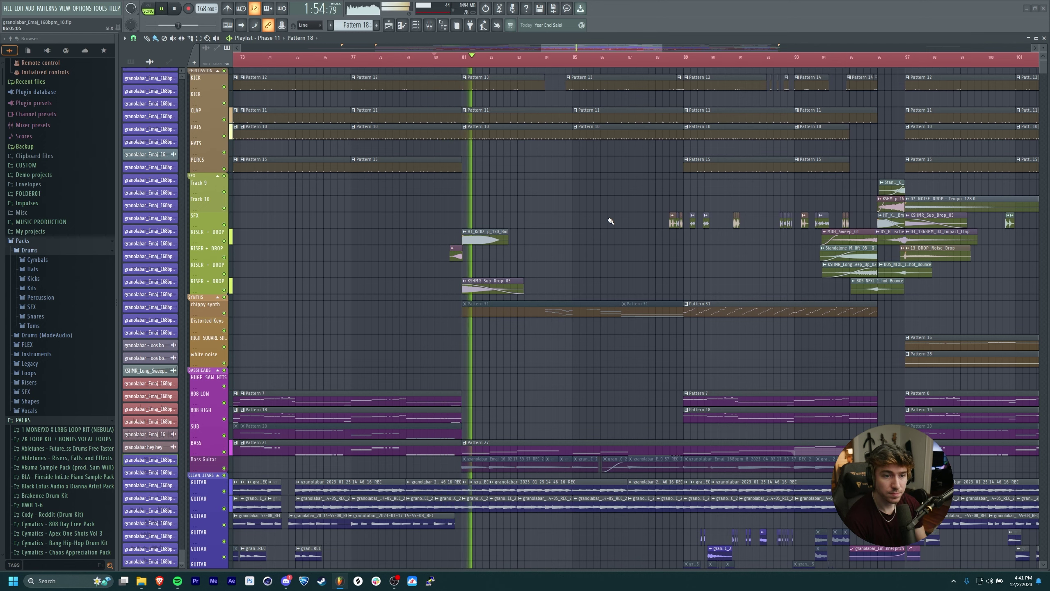
Follow the playback down through the synth, bass and guitar tracks in the section after bar 81.
left_click_drag(607, 265, 640, 209)
left_click_drag(657, 338, 628, 145)
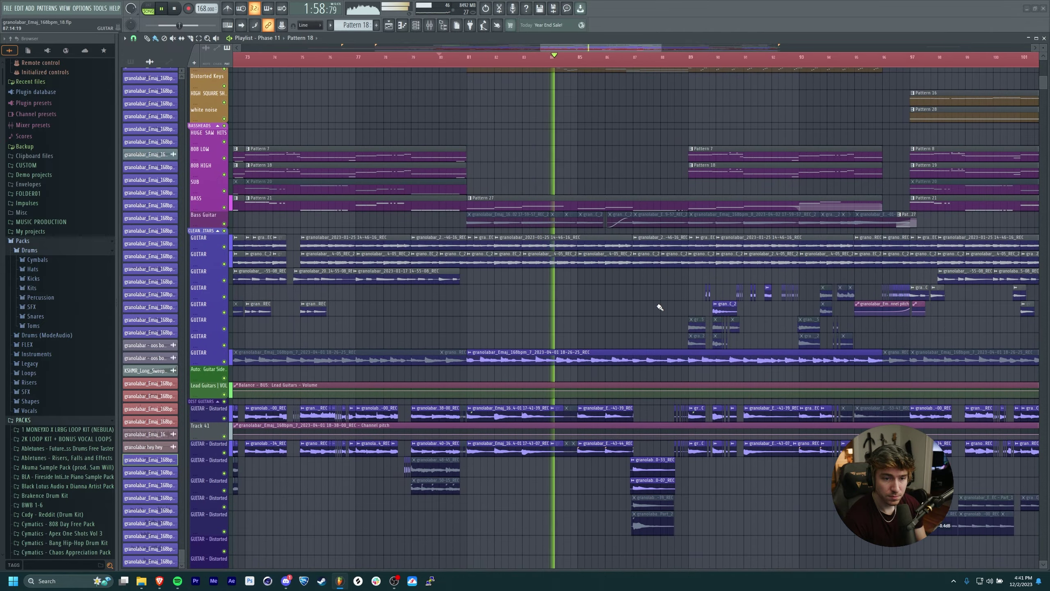
left_click_drag(660, 307, 570, 164)
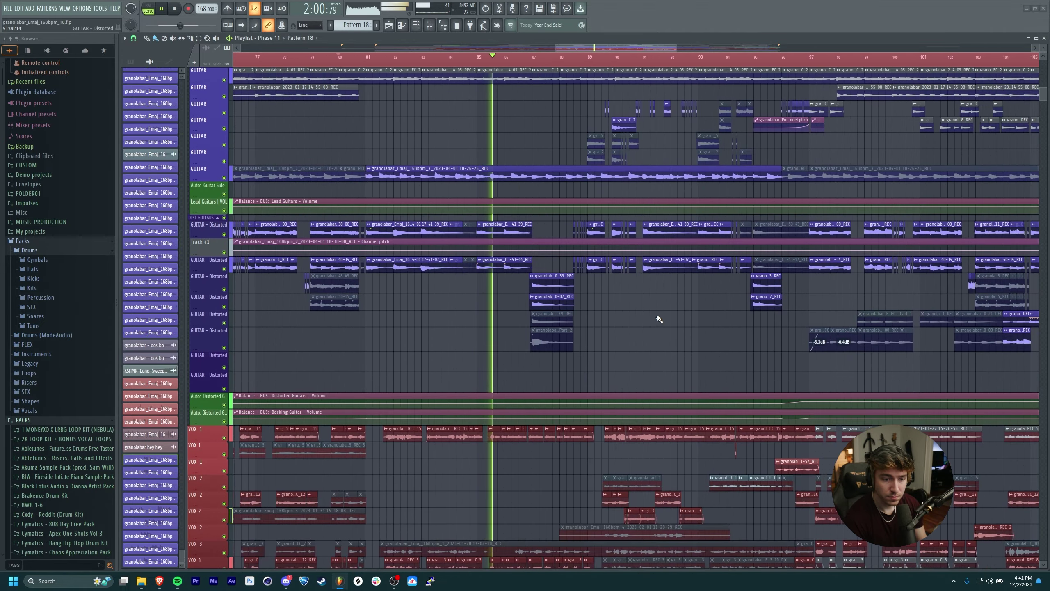
left_click_drag(657, 322, 684, 179)
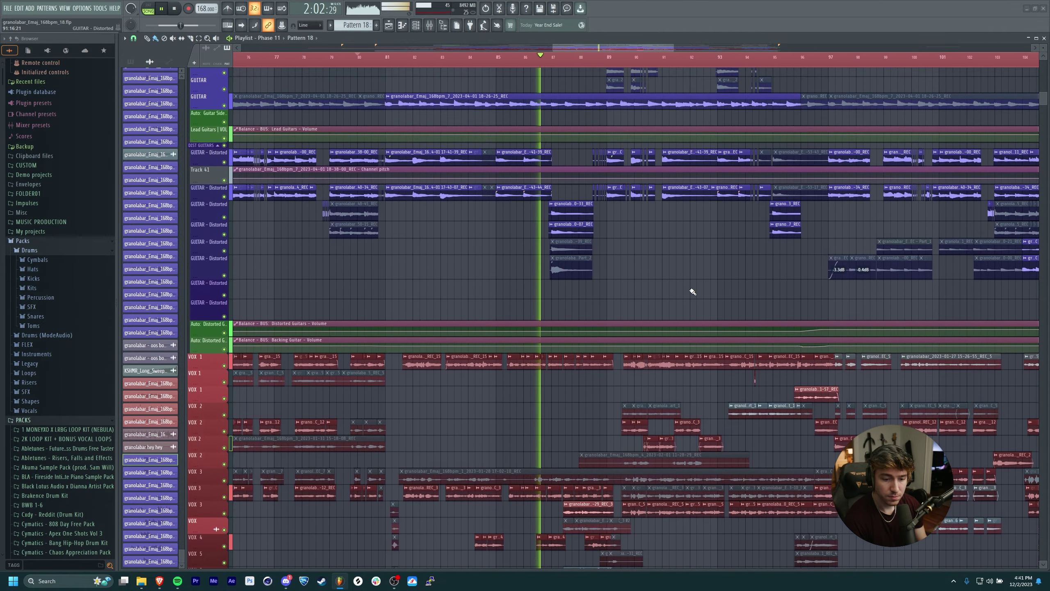
Follow the VOX tracks during playback, stop it, and bring the lower VOX tracks and vocal automation into view.
left_click_drag(691, 293, 665, 215)
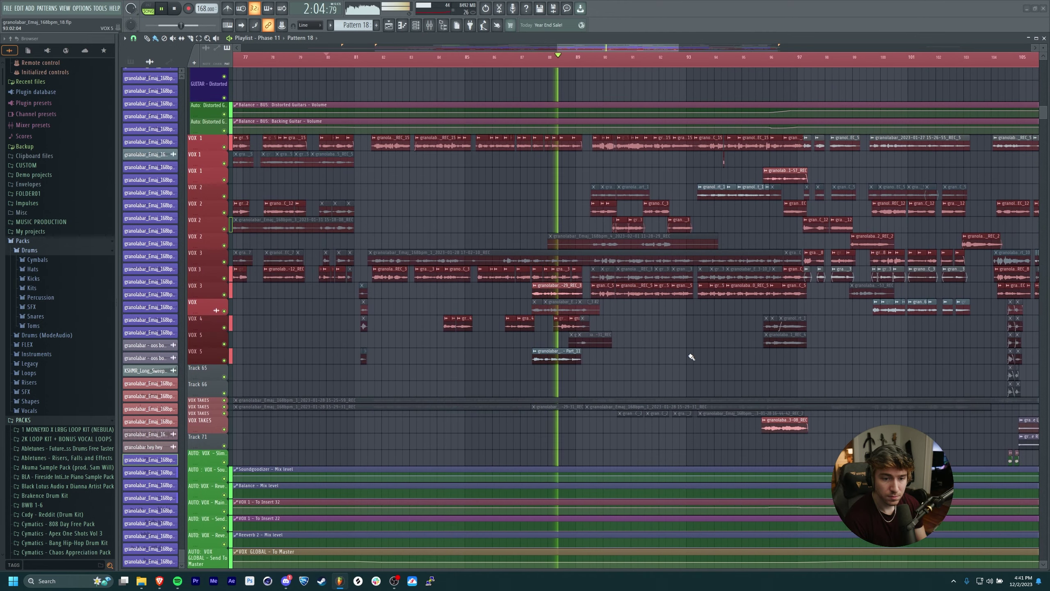
left_click_drag(693, 358, 625, 373)
left_click_drag(459, 206, 468, 258)
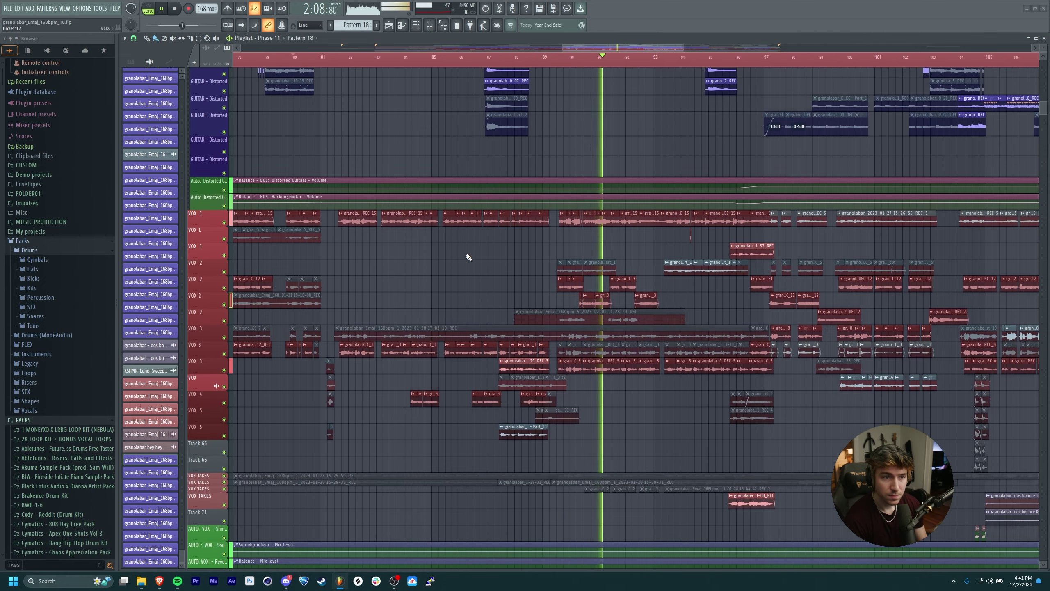
left_click_drag(681, 142, 645, 247)
key("space")
left_click_drag(403, 201, 517, 62)
left_click_drag(529, 429, 539, 359)
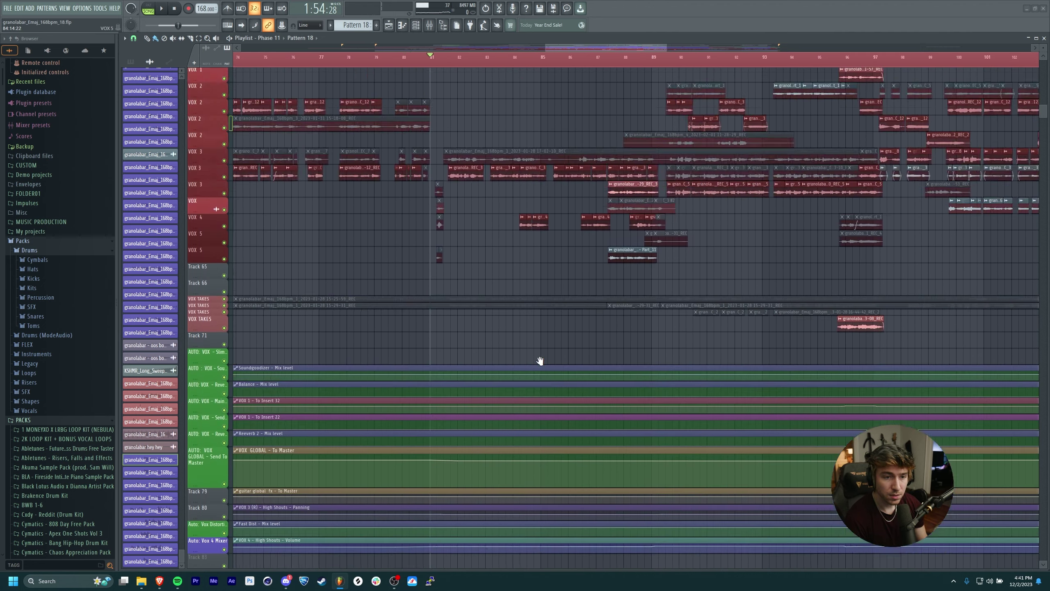
Solo the BASS track, play it briefly from about bar 81, stop playback and bring all tracks back in.
left_click_drag(539, 165, 537, 479)
left_click_drag(549, 298, 538, 203)
right_click(230, 253)
key("space")
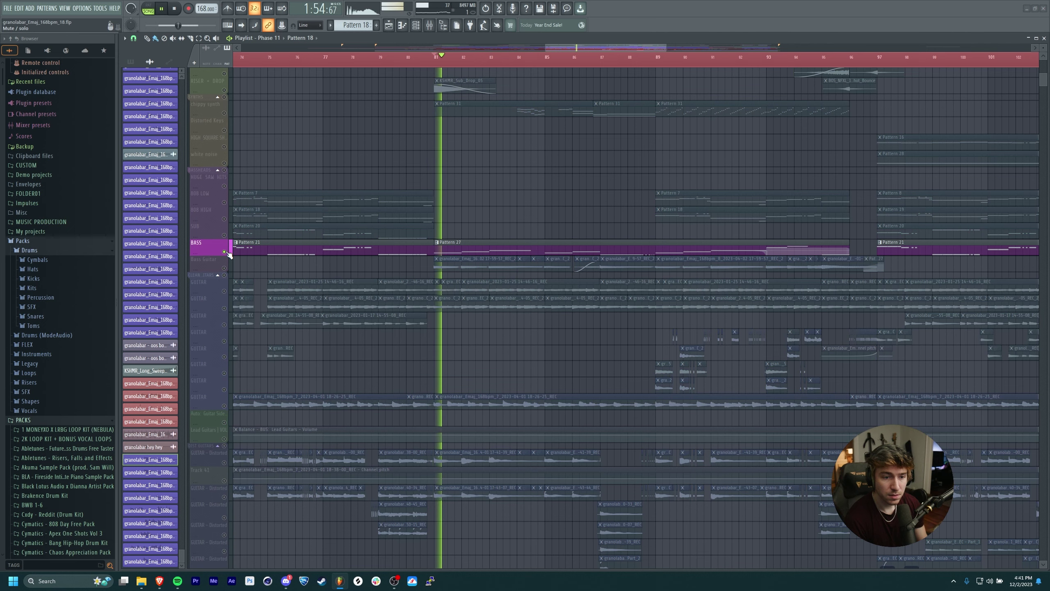
key("space")
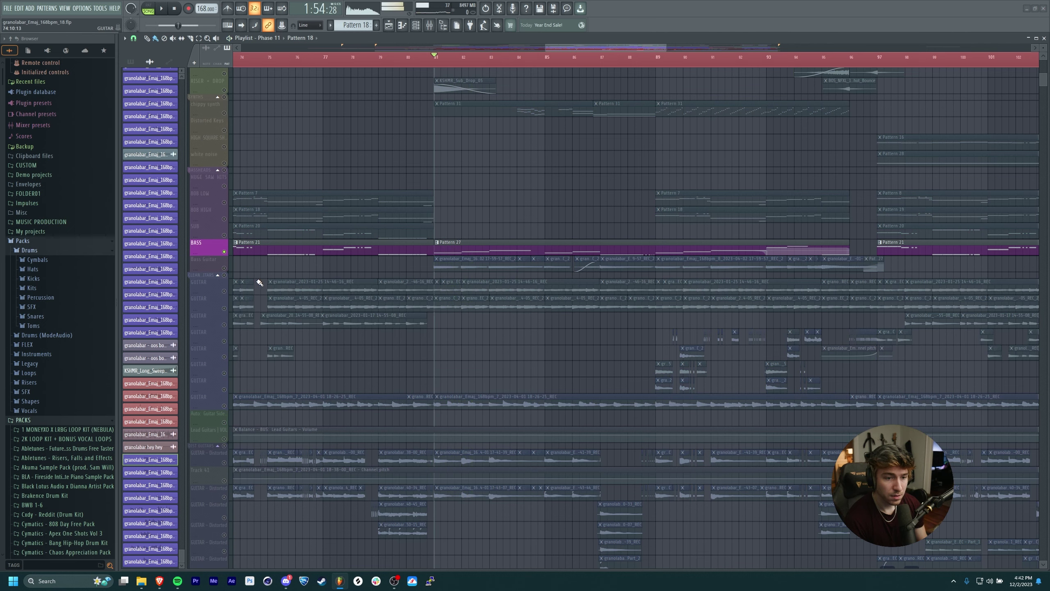
right_click(224, 252)
Solo the lowest clean GUITAR track, add the first two GUITAR tracks of the clean guitar group, and play them.
left_click_drag(608, 120, 545, 190)
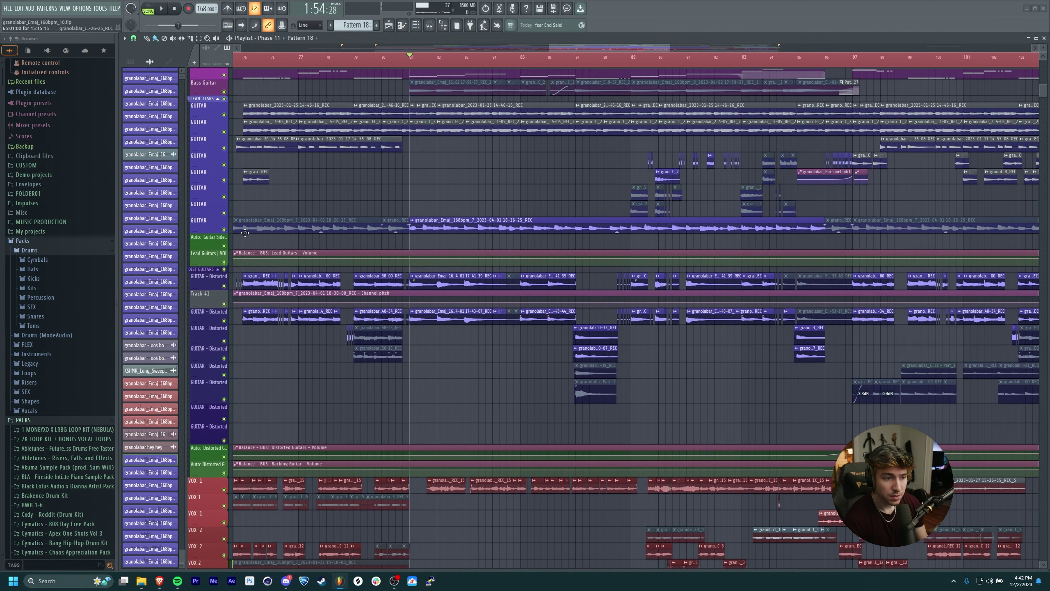
right_click(224, 229)
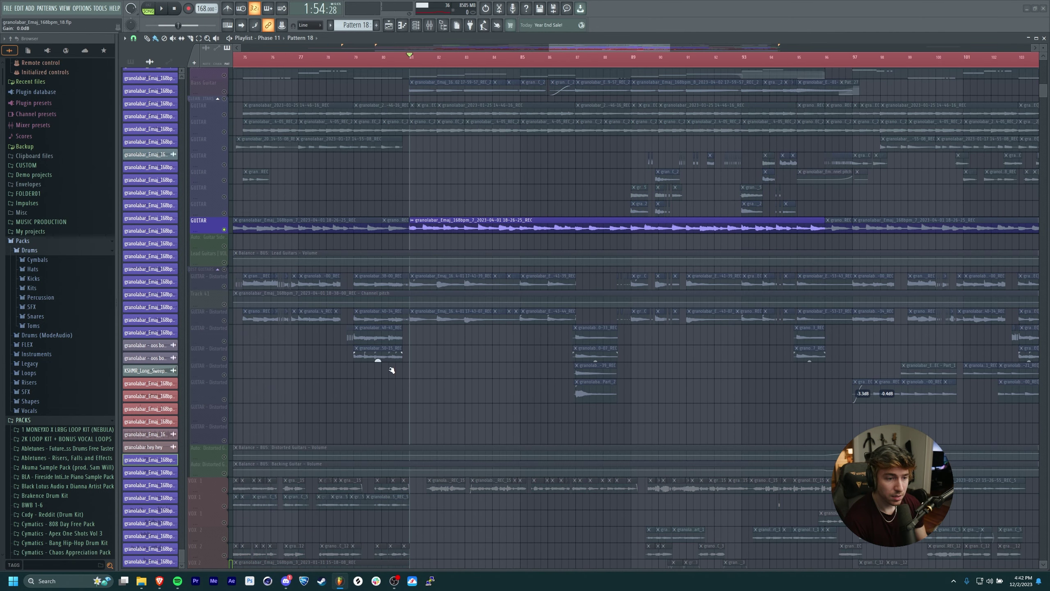
right_click(225, 229)
right_click(225, 229)
left_click(224, 132)
left_click(224, 115)
key("space")
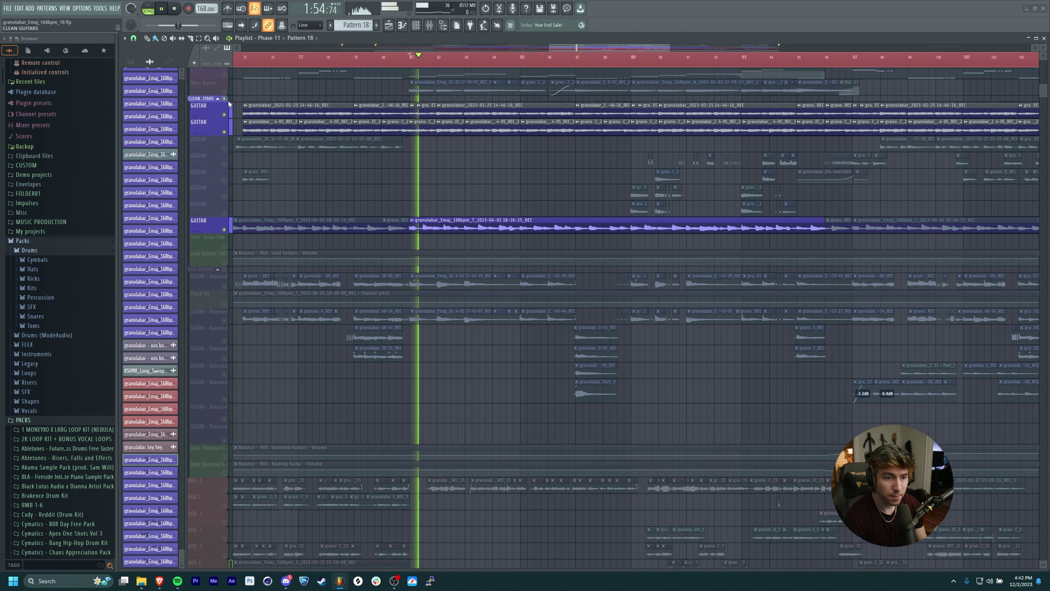
Follow the soloed clean guitar tracks during playback through the section from about bar 81 to bar 89.
scroll(487, 248, "up", 4)
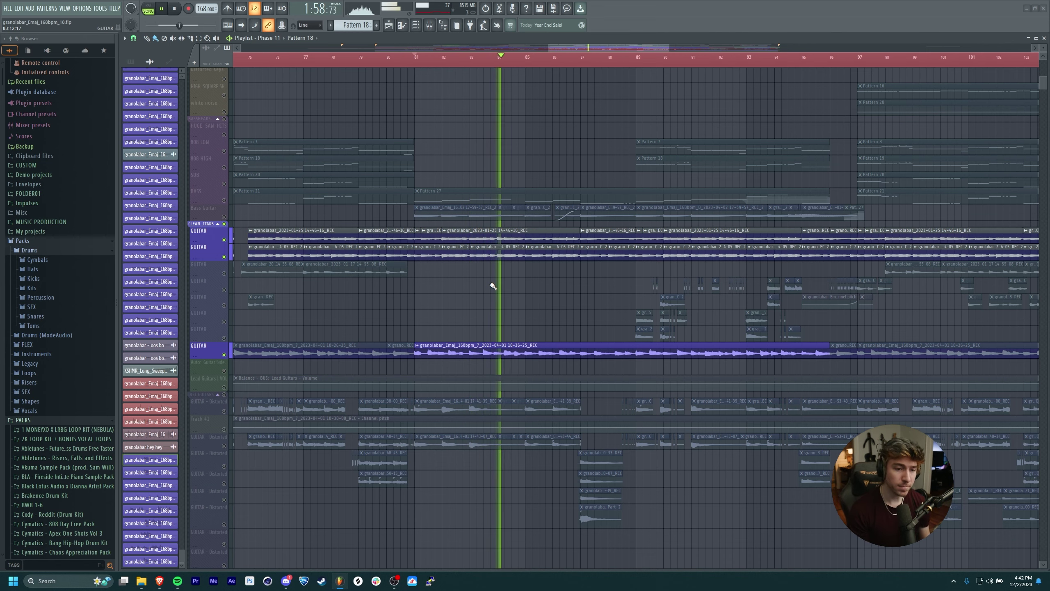
scroll(599, 269, "down", 3)
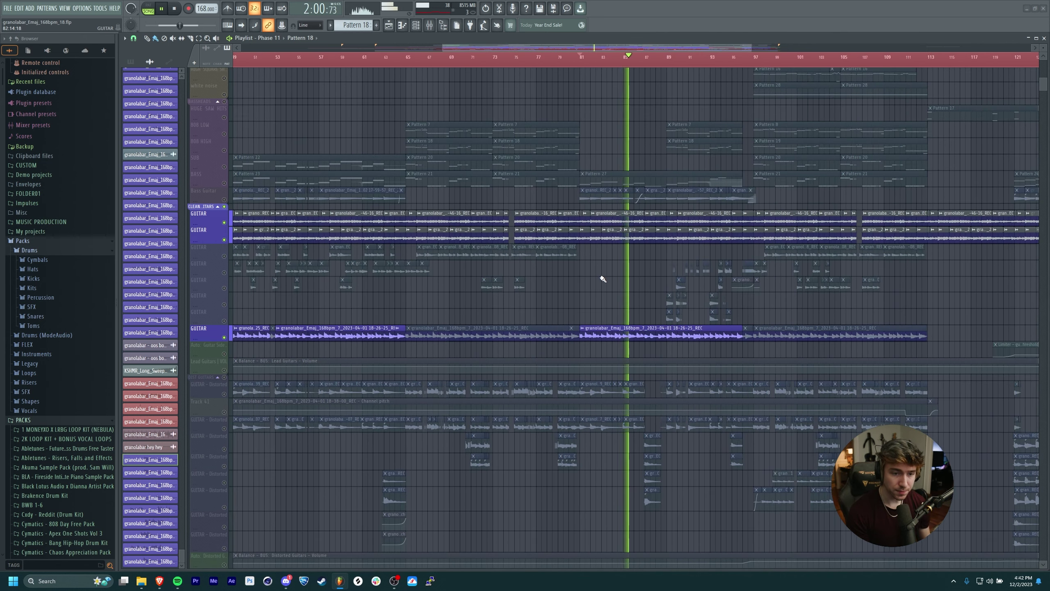
left_click_drag(602, 276, 455, 300)
scroll(507, 295, "up", 4)
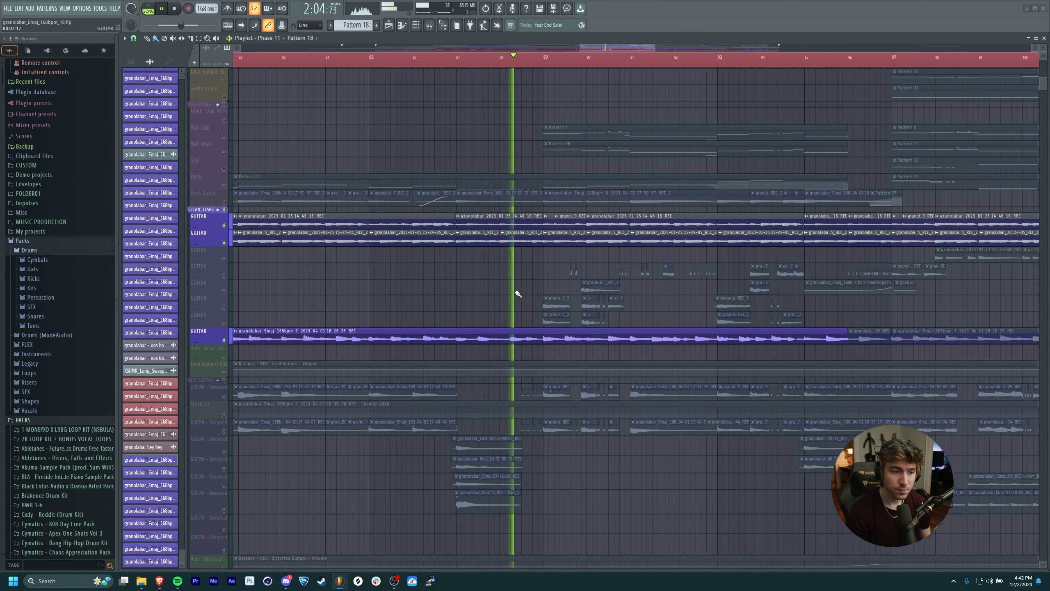
left_click_drag(393, 289, 411, 296)
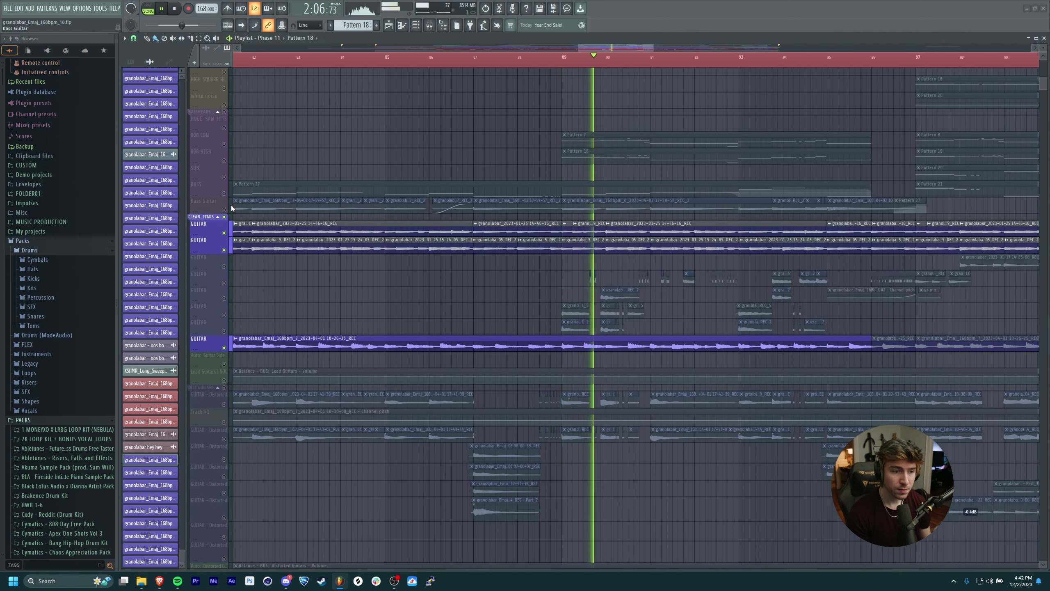
Play the soloed BASSHEADS group from about bar 81 and bring the drum tracks into view.
scroll(504, 316, "down", 2)
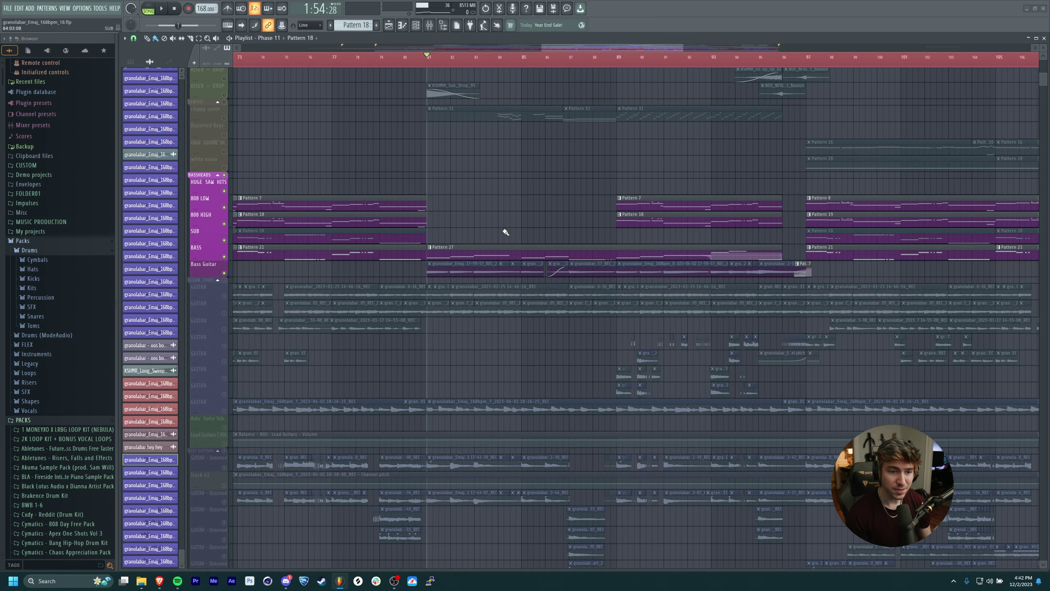
key("space")
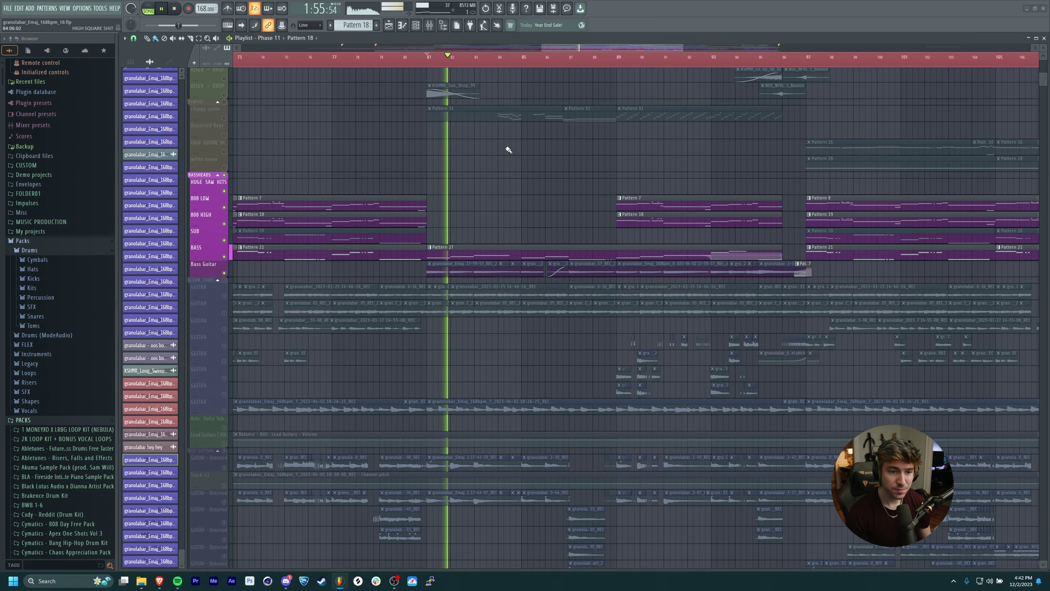
scroll(475, 368, "up", 6)
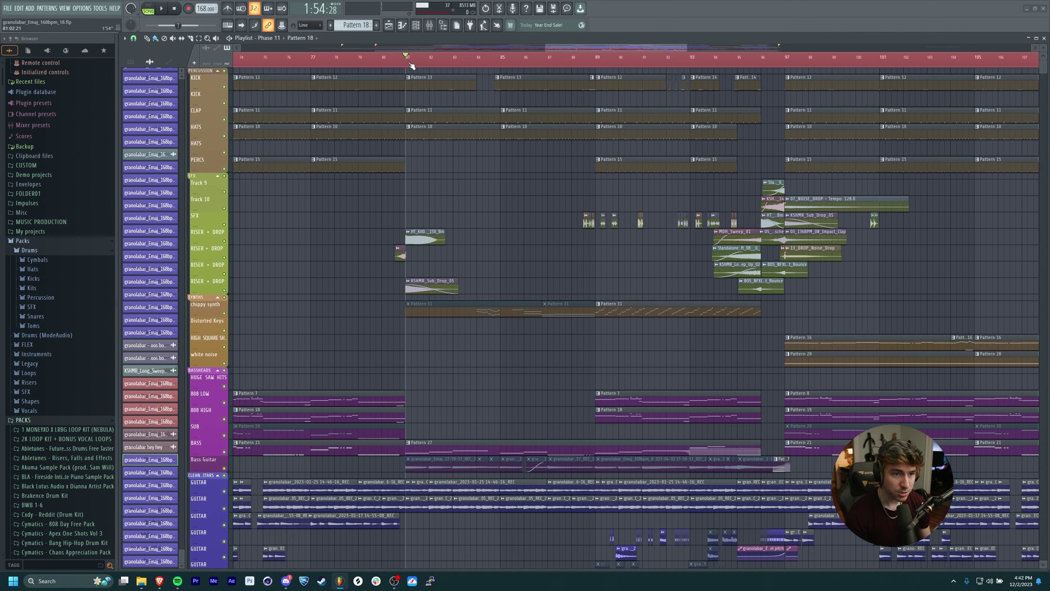
Solo the KICK, CLAP, HATS and PERCS tracks of the percussion group and play them from bar 81.
right_click(224, 87)
left_click(224, 103)
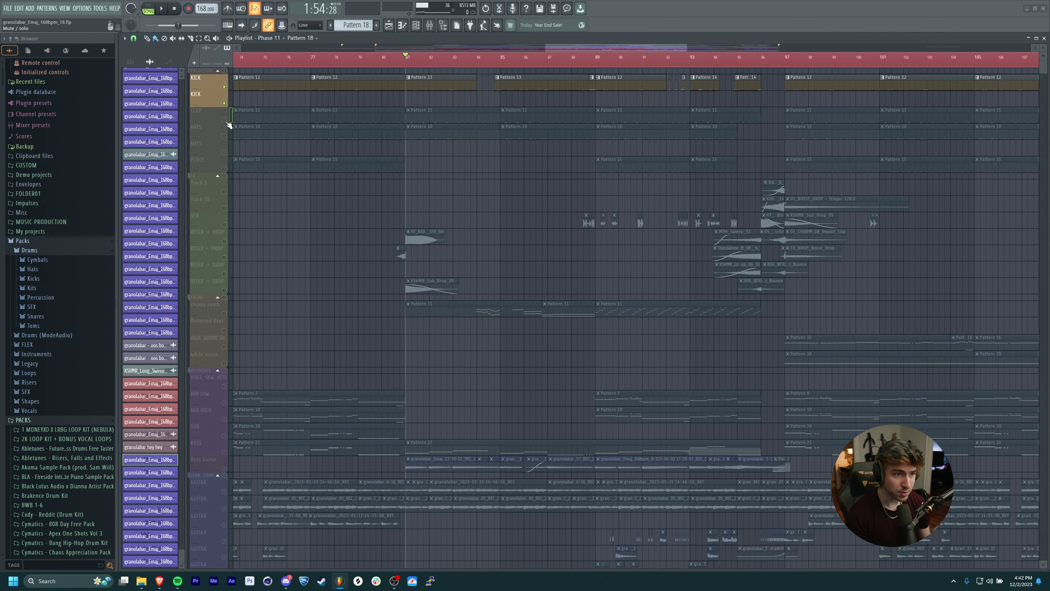
left_click(225, 119)
left_click_drag(225, 136, 224, 169)
left_click_drag(440, 156, 455, 153)
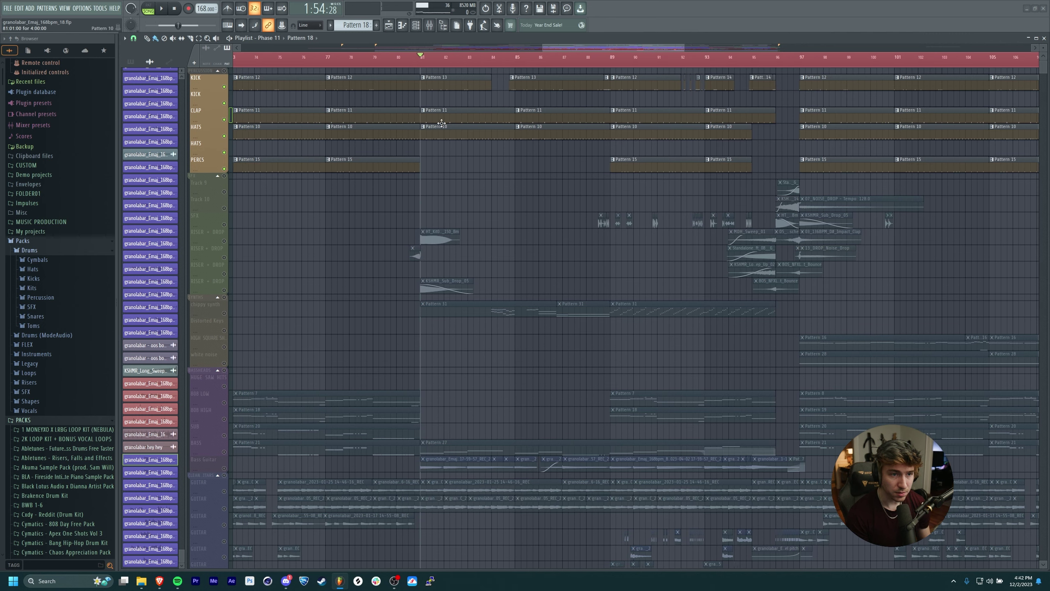
key("space")
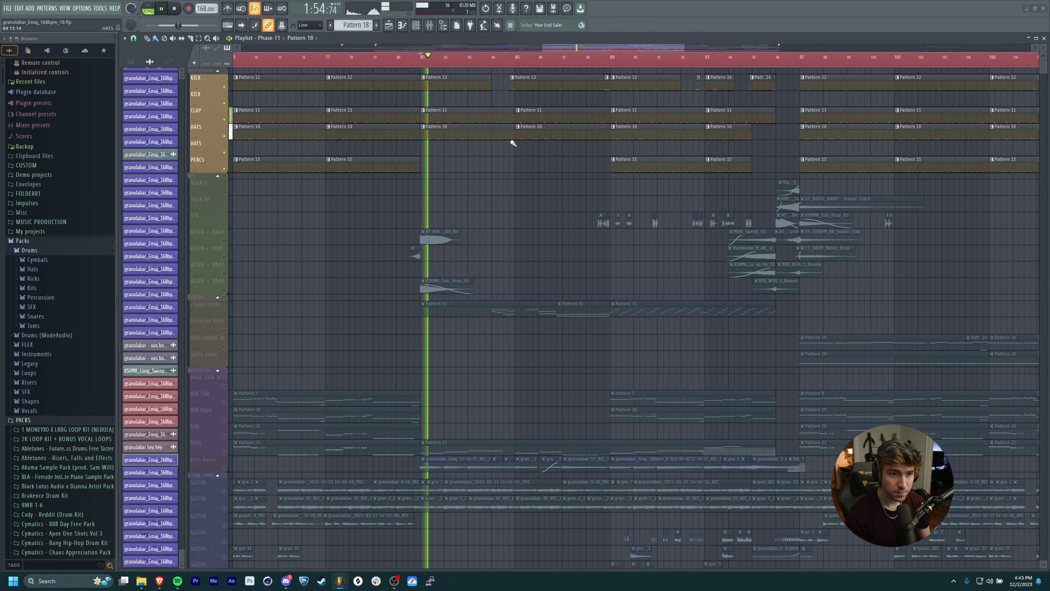
Follow the soloed drum patterns during playback from bar 81 and look closely at the transition into bar 89.
left_click_drag(550, 252, 546, 245)
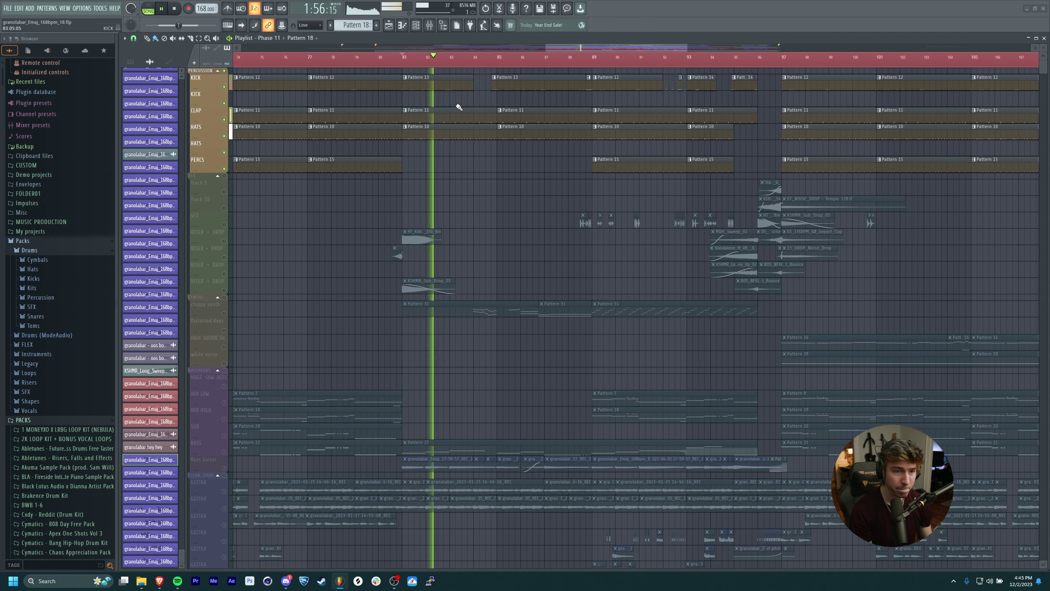
scroll(459, 124, "right", 1)
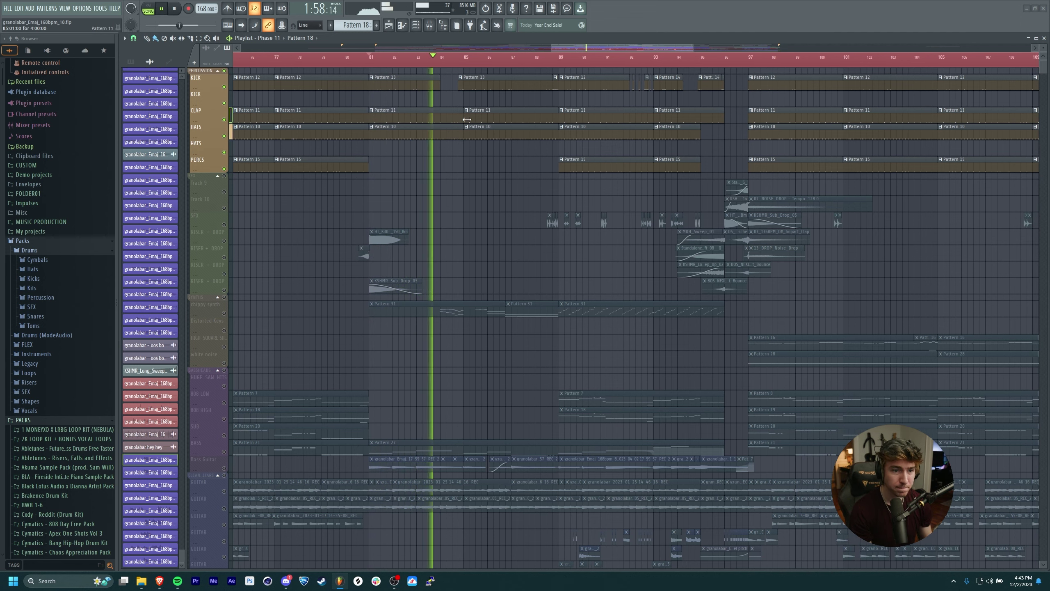
scroll(471, 139, "right", 1)
scroll(459, 206, "left", 1)
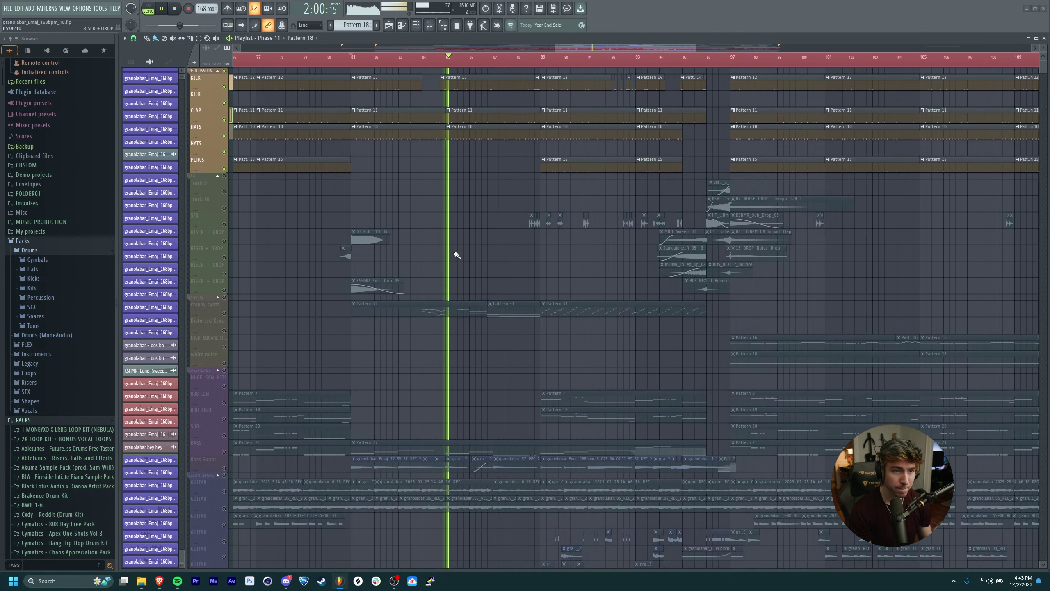
scroll(457, 248, "down", 2)
scroll(460, 178, "up", 2)
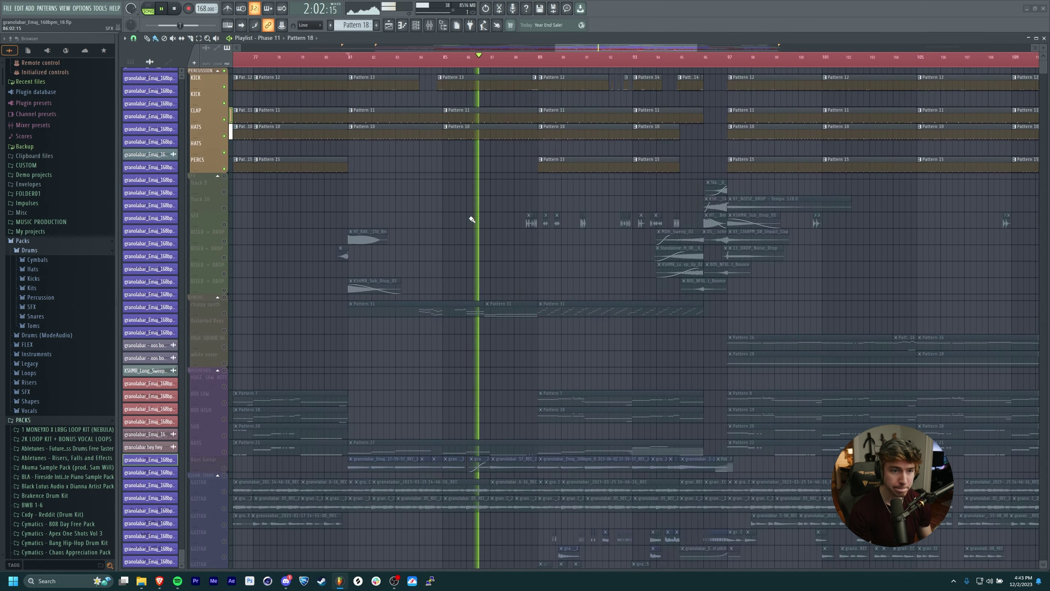
scroll(480, 277, "up", 4)
scroll(497, 129, "up", 6)
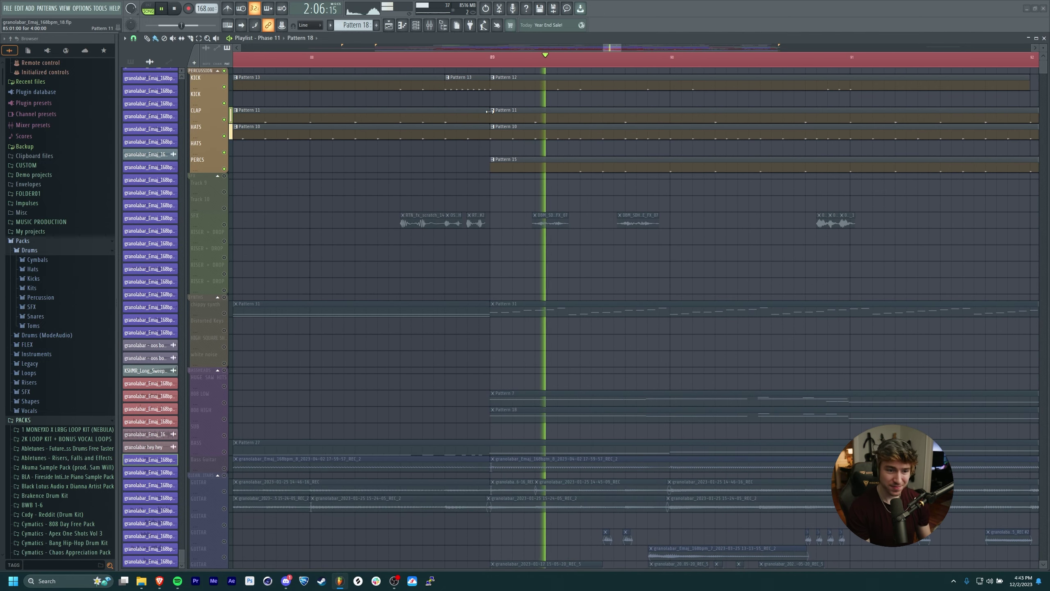
Stop playback, add the SFX track to the soloed drums, and play from the scratch effect before bar 89.
key("space")
left_click(209, 218)
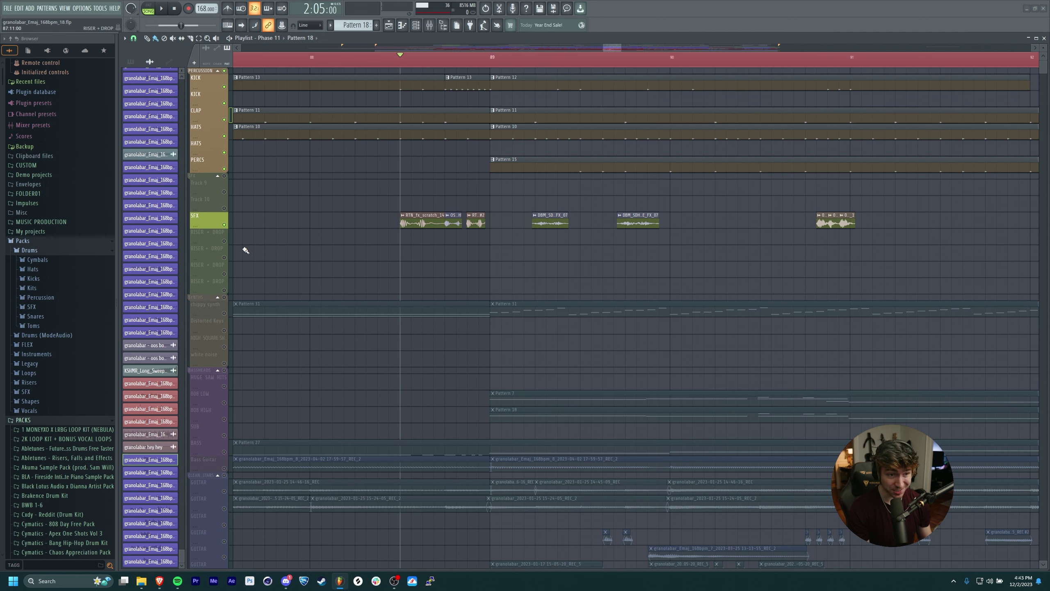
scroll(403, 230, "left", 2)
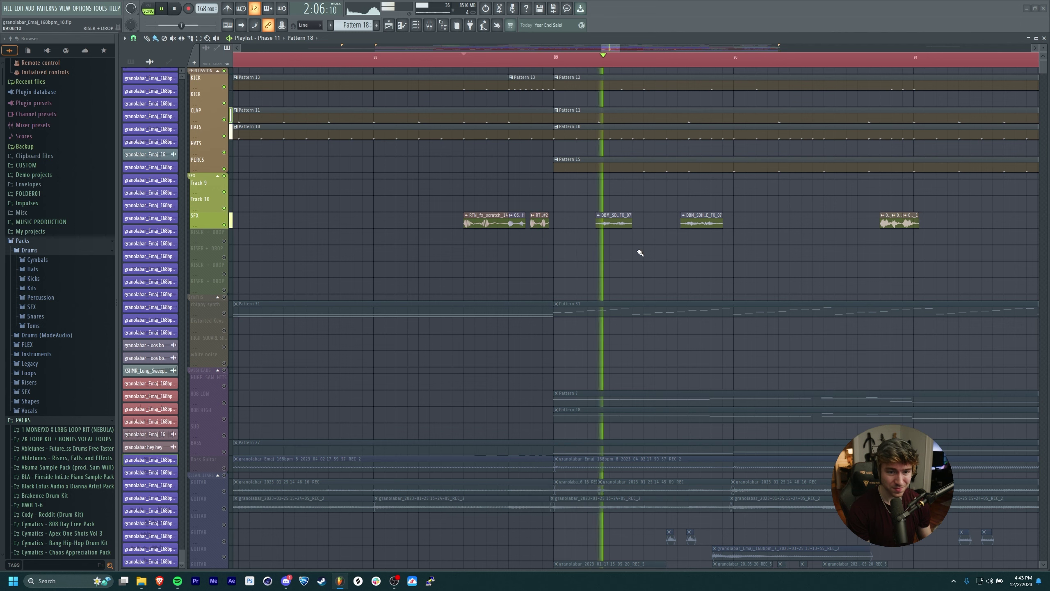
Follow the drums and sound effects after bar 89, stop playback, and bring the riser and synth tracks into view.
scroll(496, 238, "down", 3)
left_click_drag(496, 264, 387, 280)
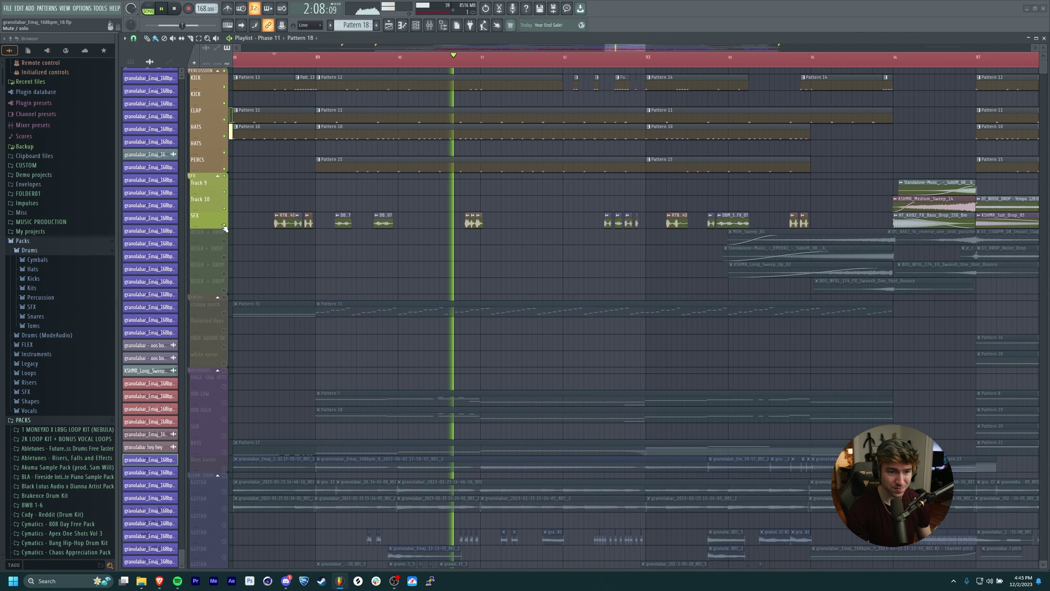
left_click_drag(344, 246, 368, 249)
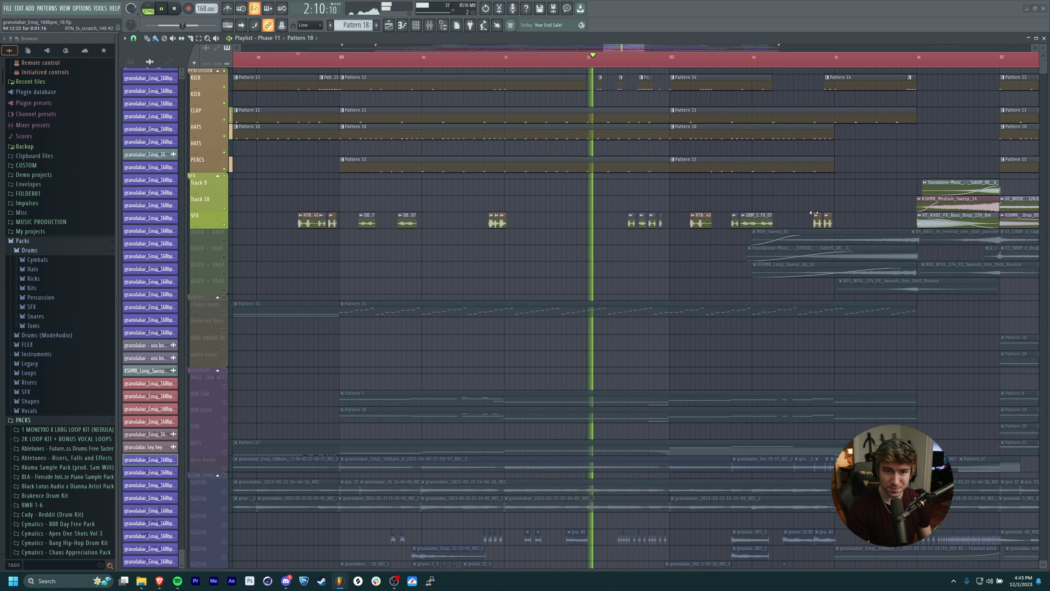
left_click_drag(612, 253, 659, 255)
scroll(664, 259, "down", 1)
key("space")
scroll(577, 60, "down", 1)
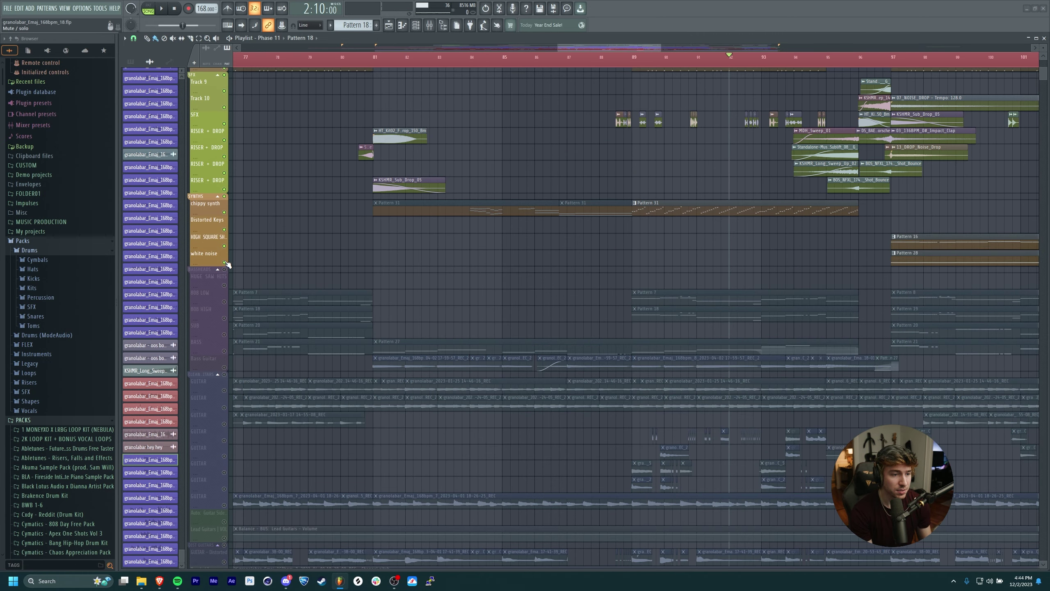
Solo the choppy synth, Distorted Keys, high square and white noise tracks and follow them during playback.
right_click(225, 262)
left_click_drag(224, 246, 225, 213)
left_click_drag(626, 265, 484, 283)
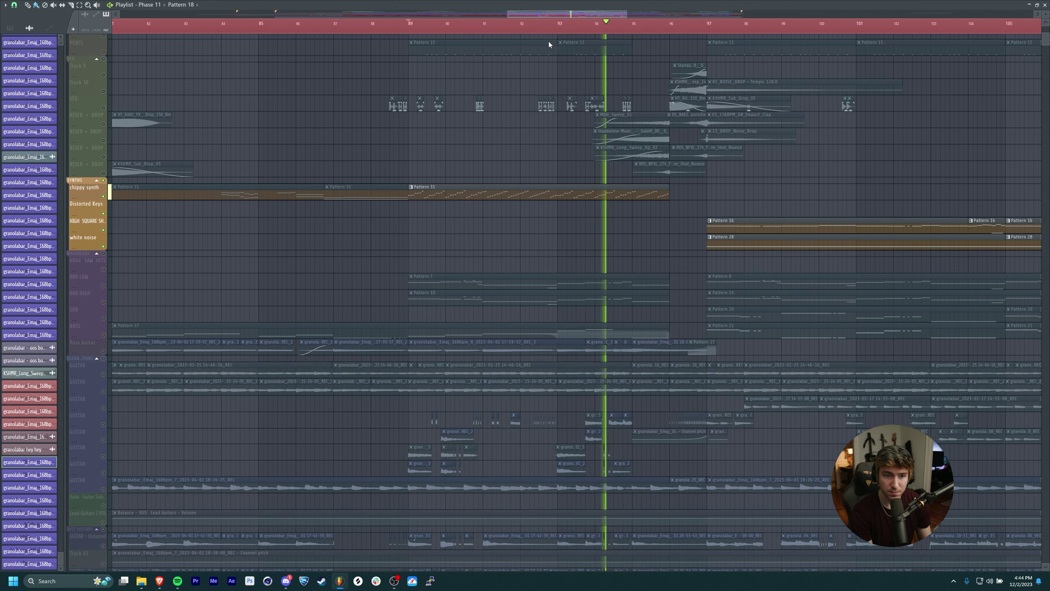
double_click(548, 41)
double_click(530, 4)
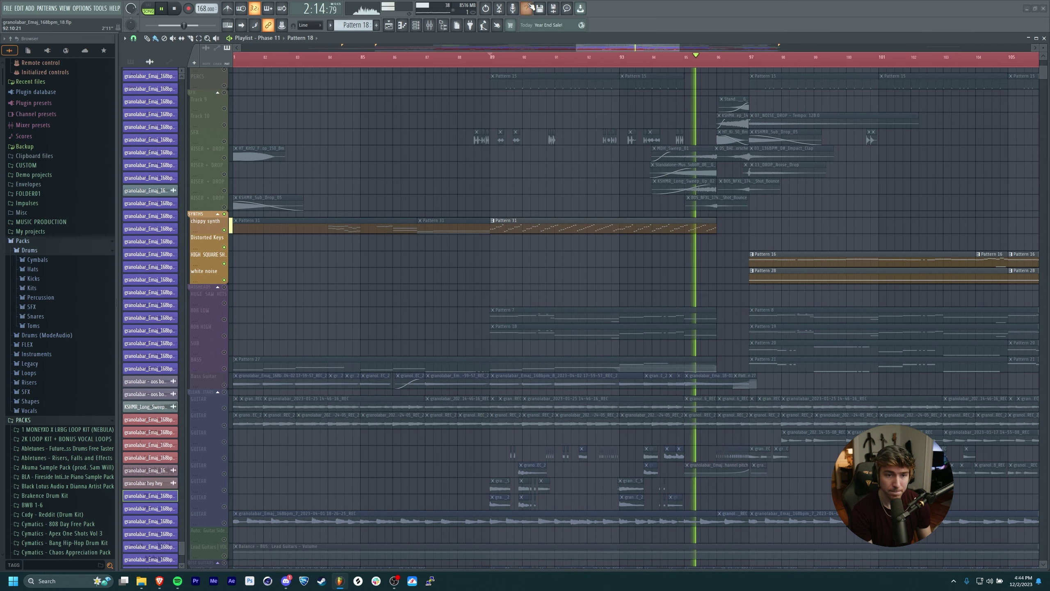
Examine the Fruity parametric EQ 2 on the choppy synth mixer track and close it.
left_click(388, 26)
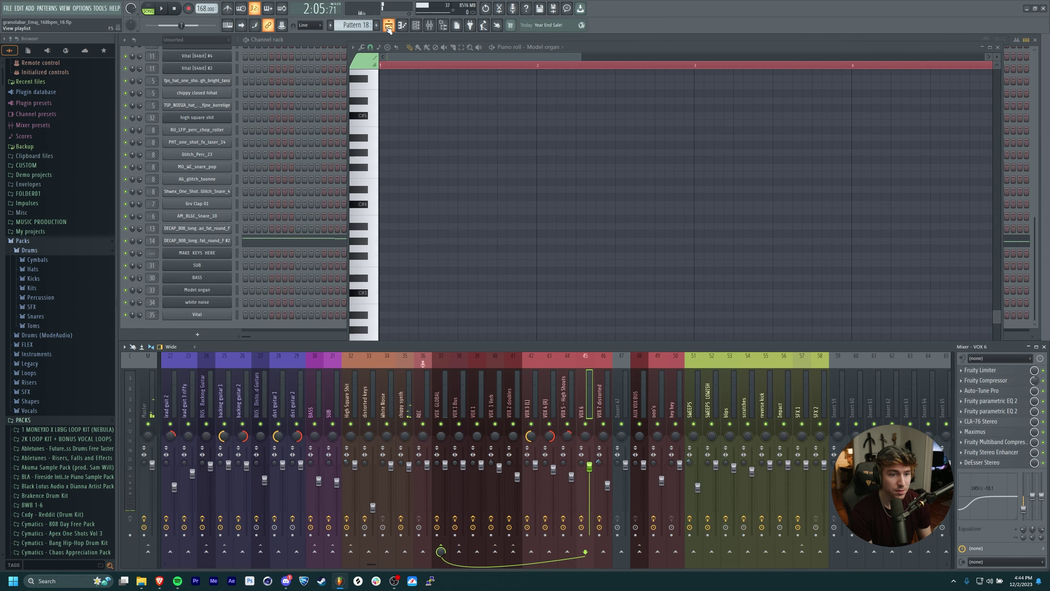
left_click(400, 398)
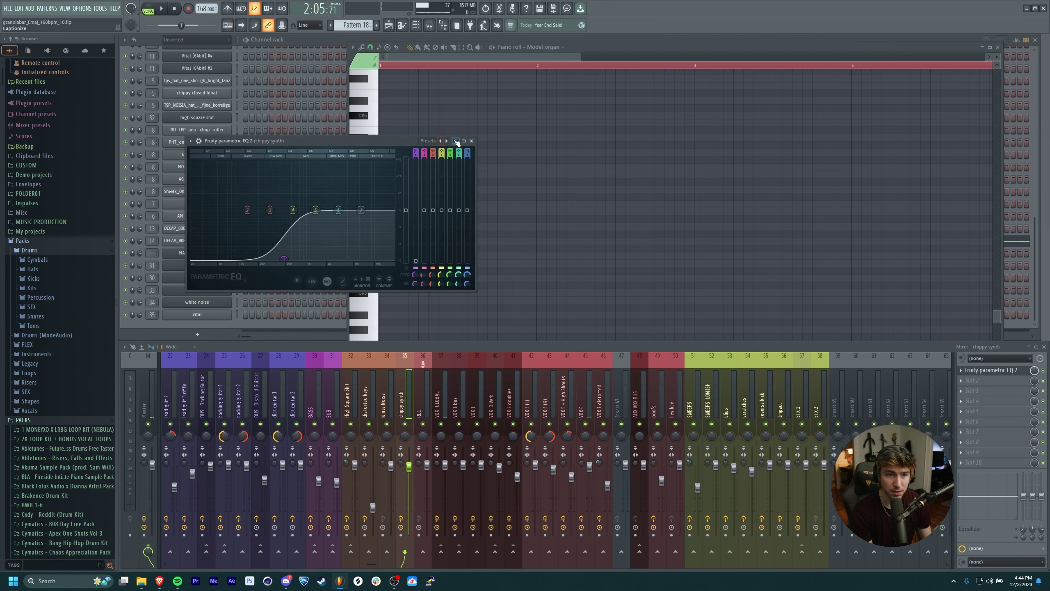
left_click(471, 140)
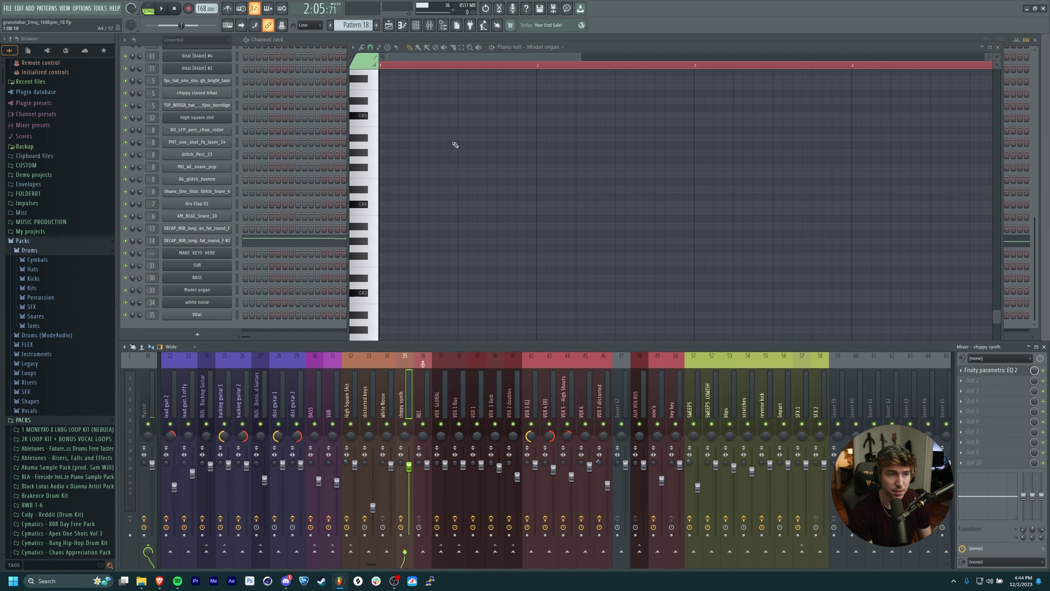
Open the choppy synth's Vital instrument from the channel rack and examine its settings during a short playback.
left_click(320, 42)
left_click(206, 314)
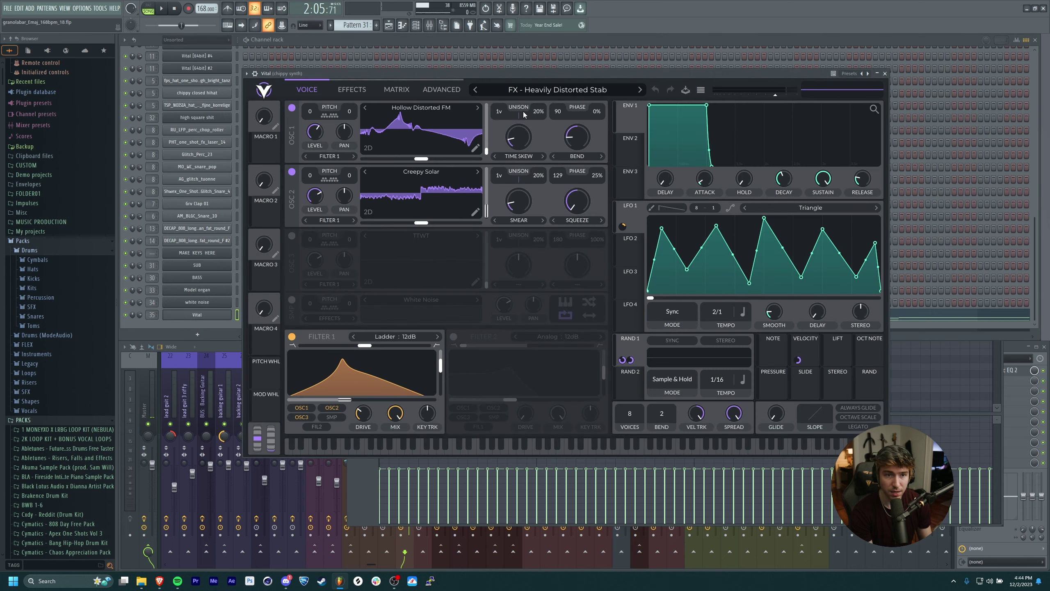
key("space")
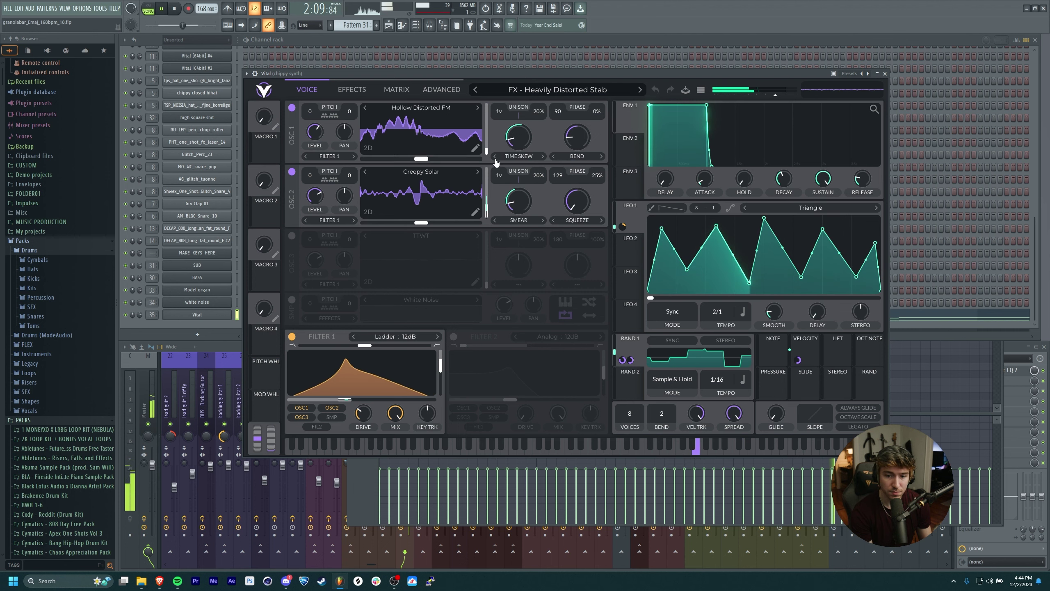
key("space")
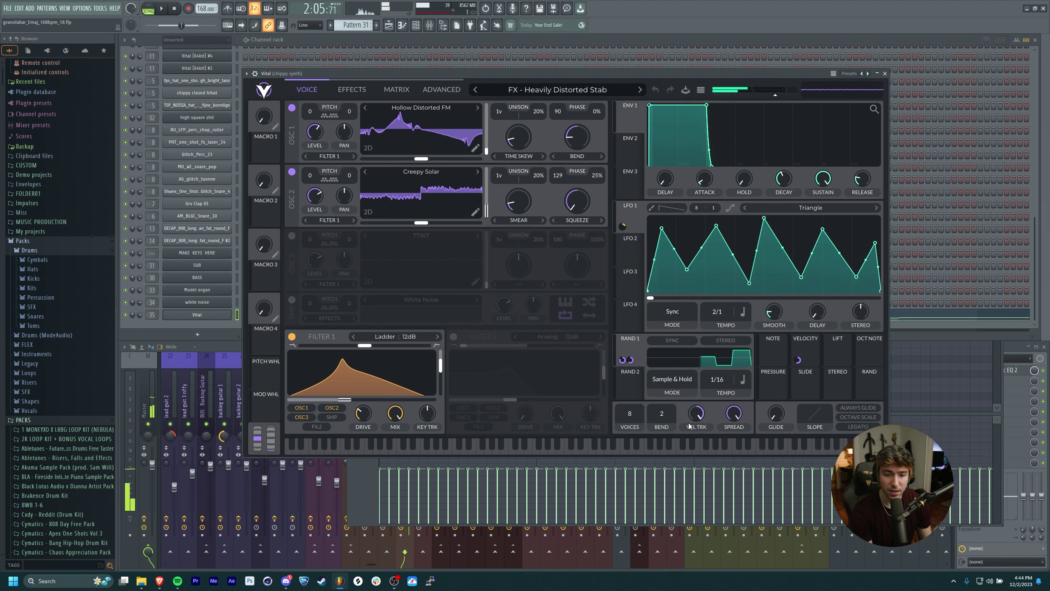
Return to the playlist and add the HUGE SAW HITS, 808 LOW, 808 HIGH, SUB and BASS tracks to the soloed synths.
key("F5")
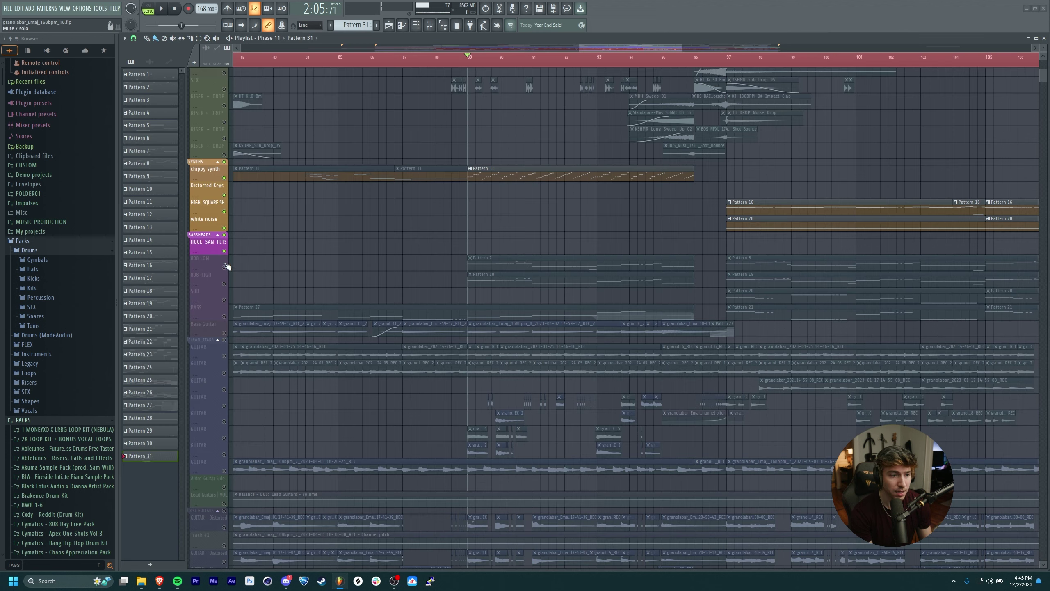
left_click(223, 283)
left_click(224, 317)
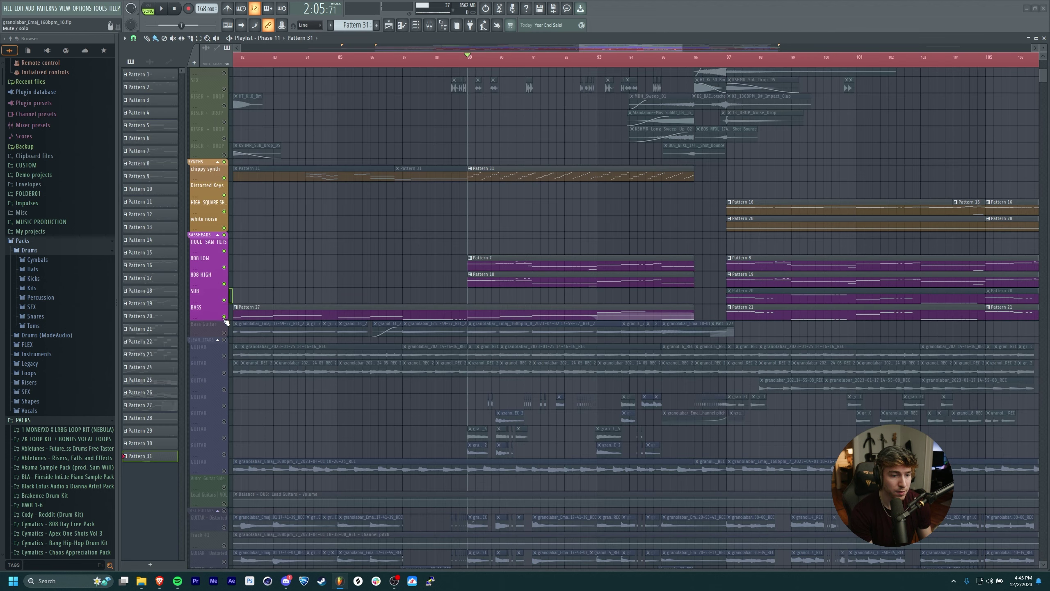
Add the Bass Guitar, FX and percussion tracks to the soloed synth and bass tracks.
left_click(224, 333)
scroll(363, 186, "up", 5)
left_click_drag(224, 290, 223, 234)
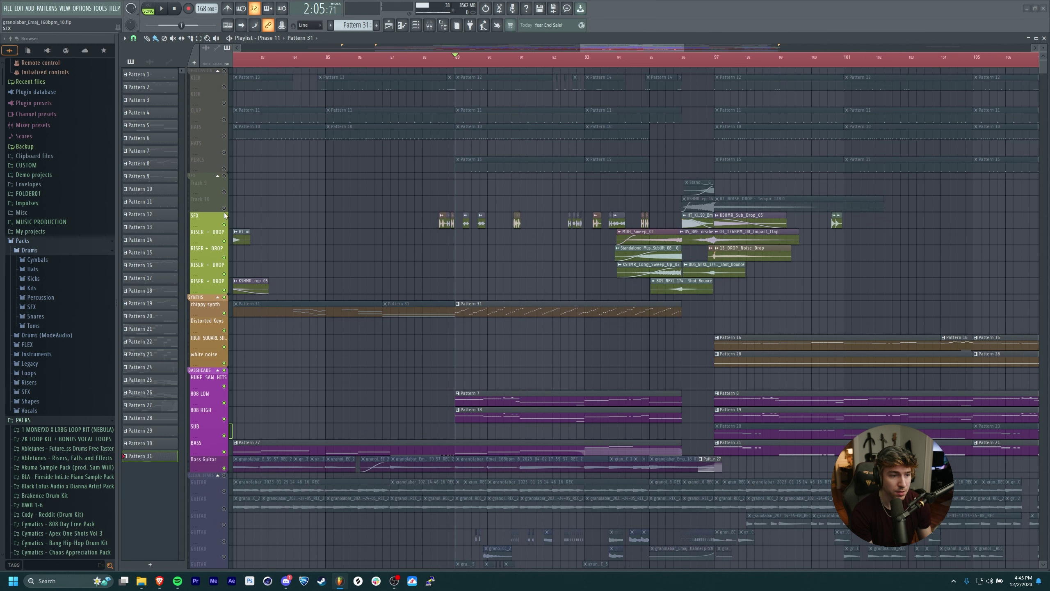
left_click_drag(226, 193, 228, 75)
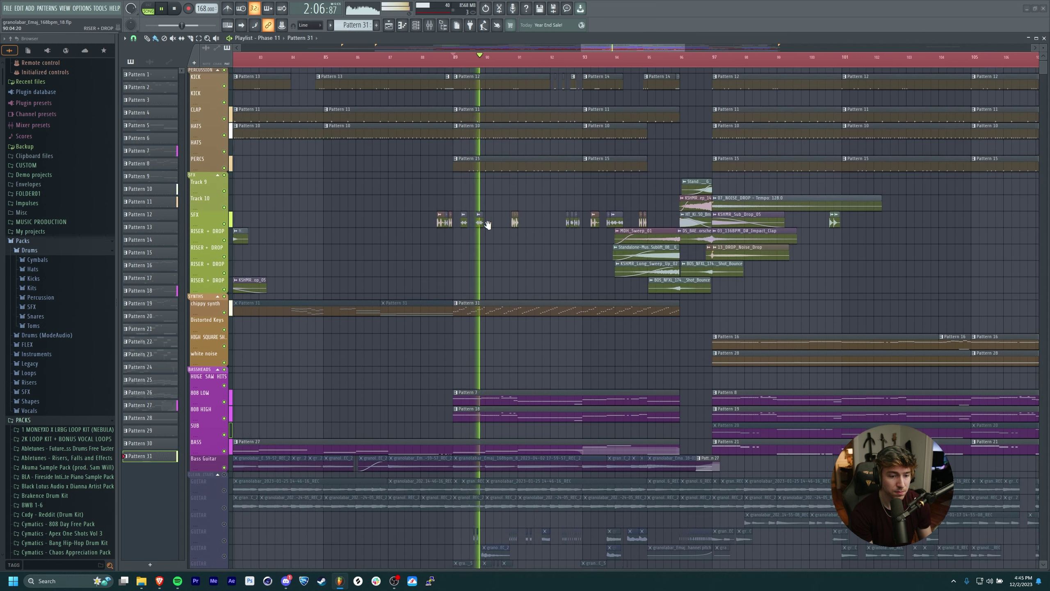
Play the combined drum, FX, synth and bass layers through the risers and into the drop at bar 97.
scroll(480, 211, "down", 1)
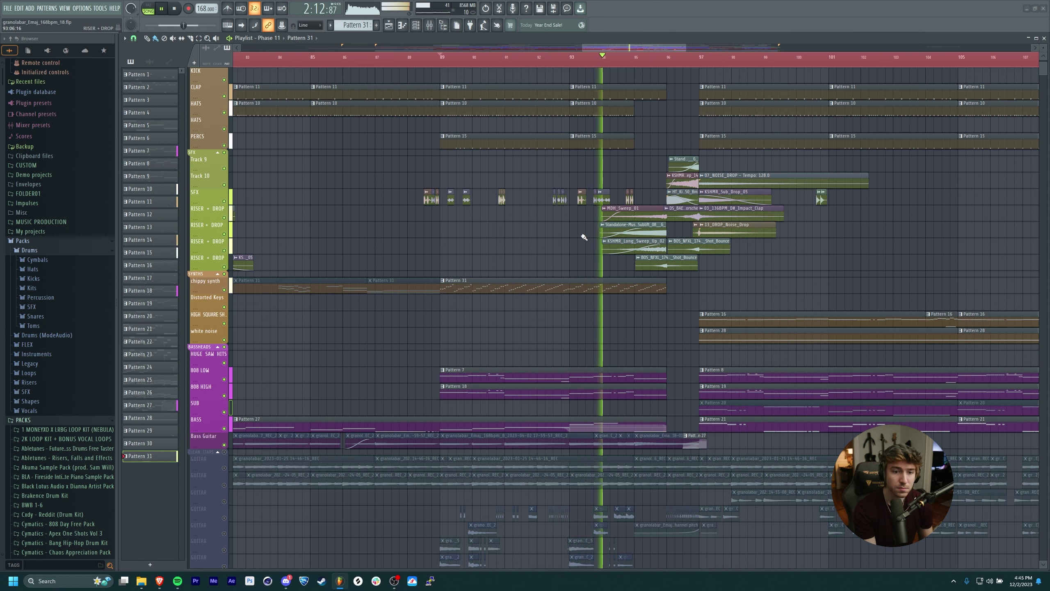
left_click_drag(639, 171, 586, 180)
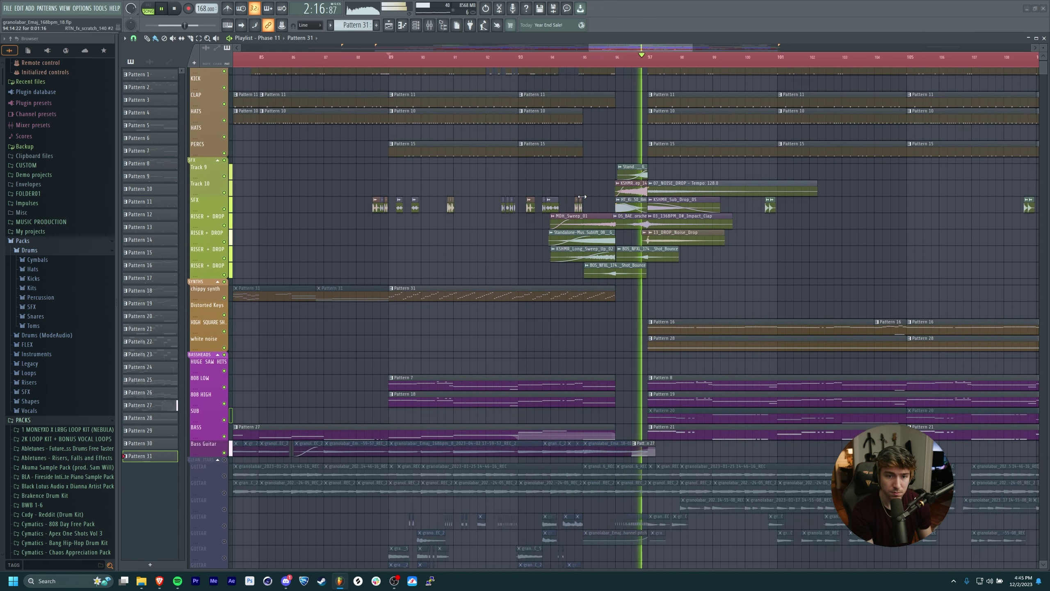
left_click_drag(752, 255, 698, 305)
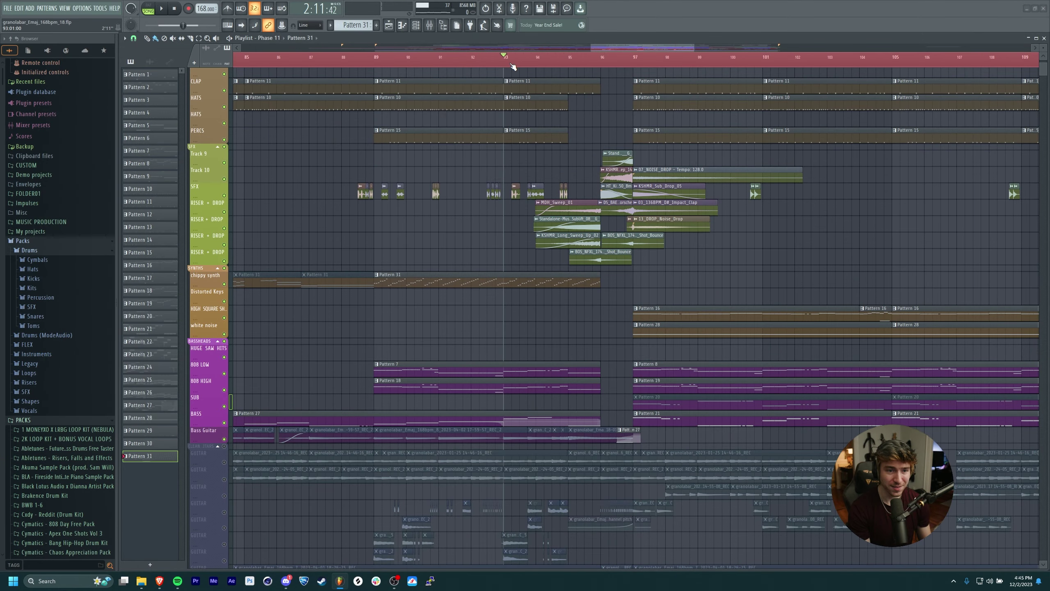
key("space")
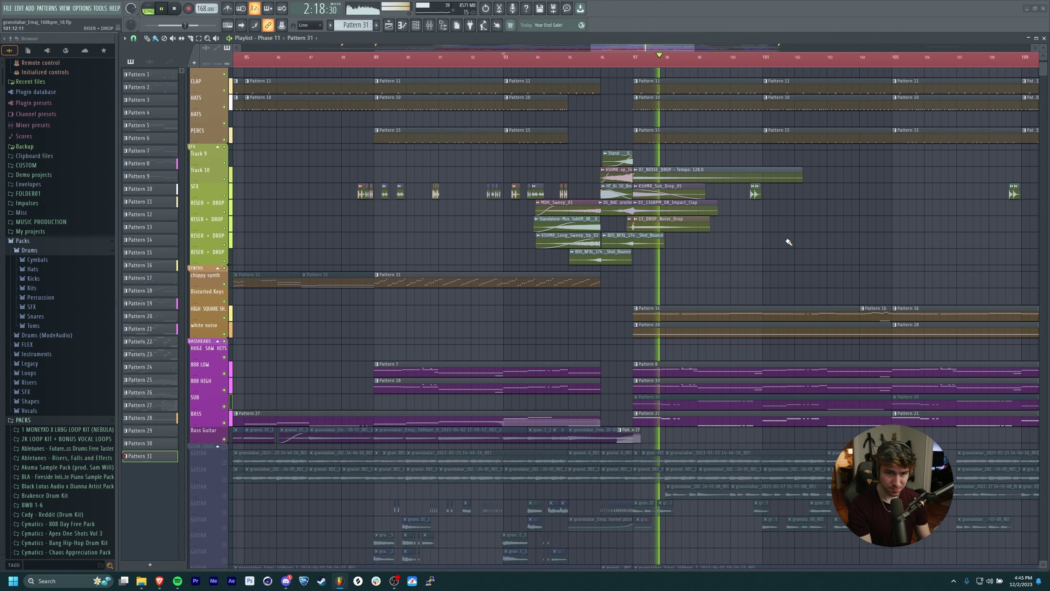
left_click_drag(689, 262, 724, 257)
key("space")
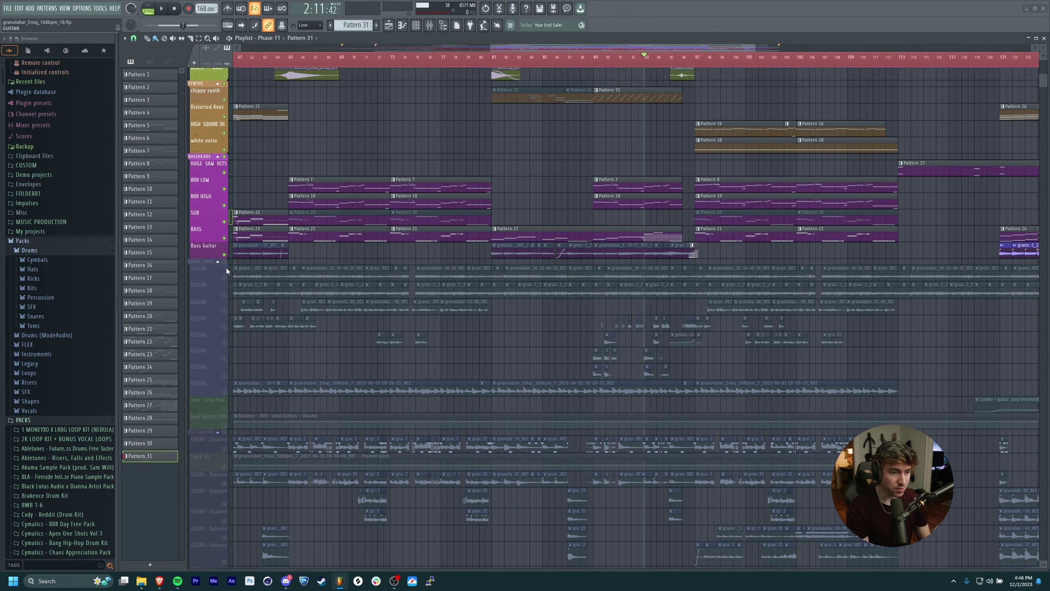
Solo the clean GUITAR tracks together with the Lead Guitars volume automation and listen to them.
left_click_drag(227, 271, 224, 327)
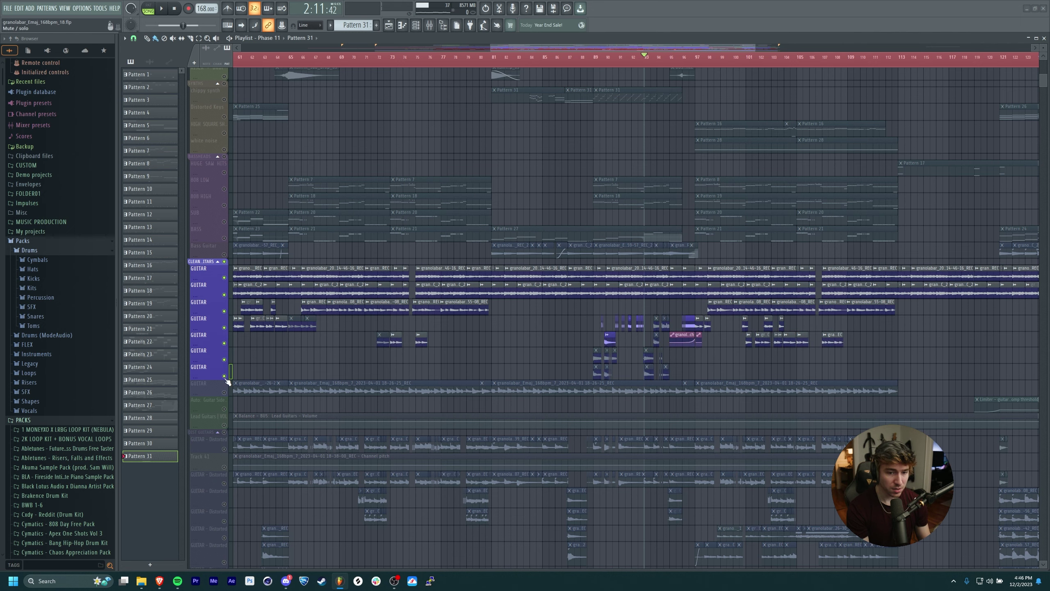
left_click_drag(227, 381, 226, 395)
scroll(550, 389, "up", 3)
left_click_drag(583, 393, 485, 389)
scroll(484, 387, "up", 1)
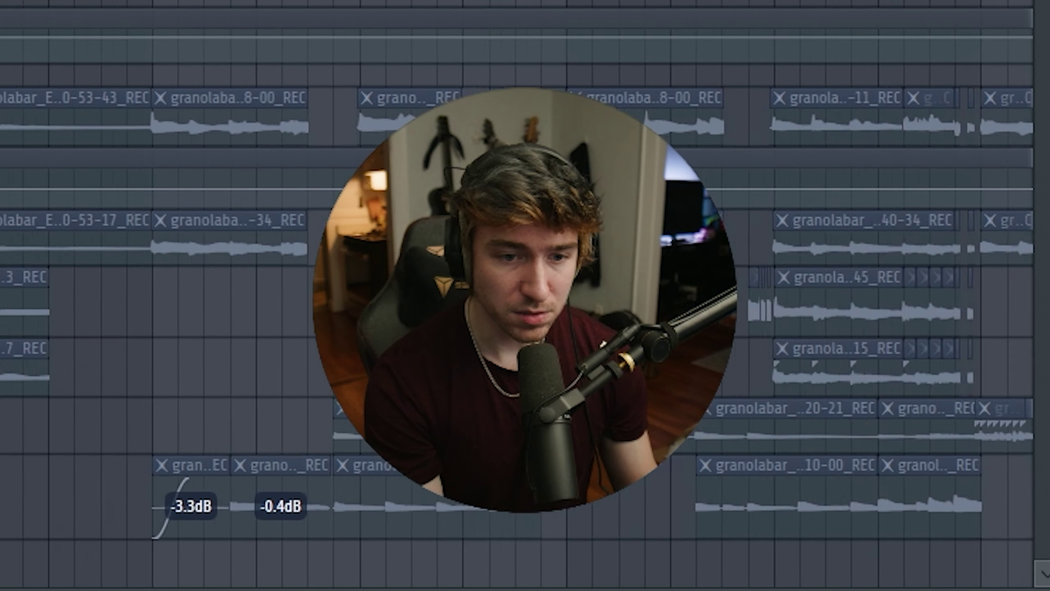
scroll(516, 314, "up", 2)
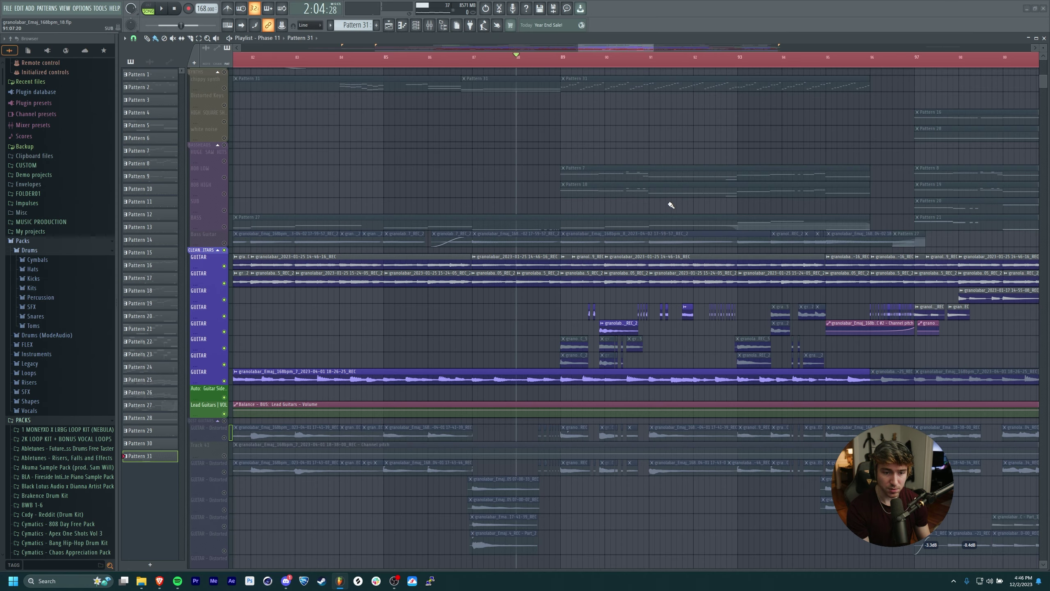
key("space")
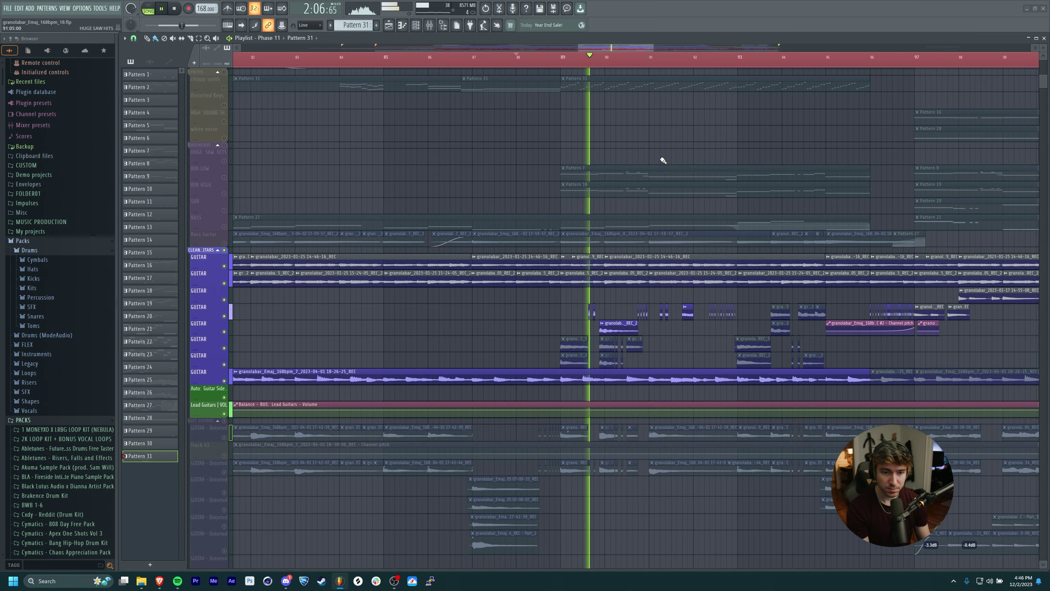
scroll(627, 218, "down", 3)
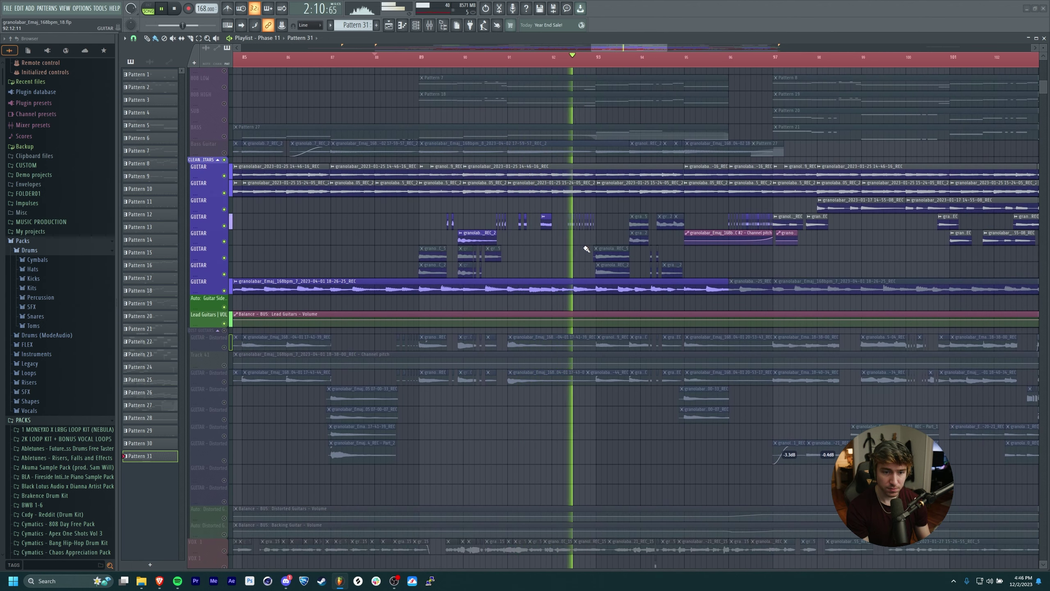
Add the distorted guitar tracks, Track 41 and the distorted and backing guitar volume automation to the clean guitars.
left_click_drag(226, 333, 226, 366)
left_click(226, 382)
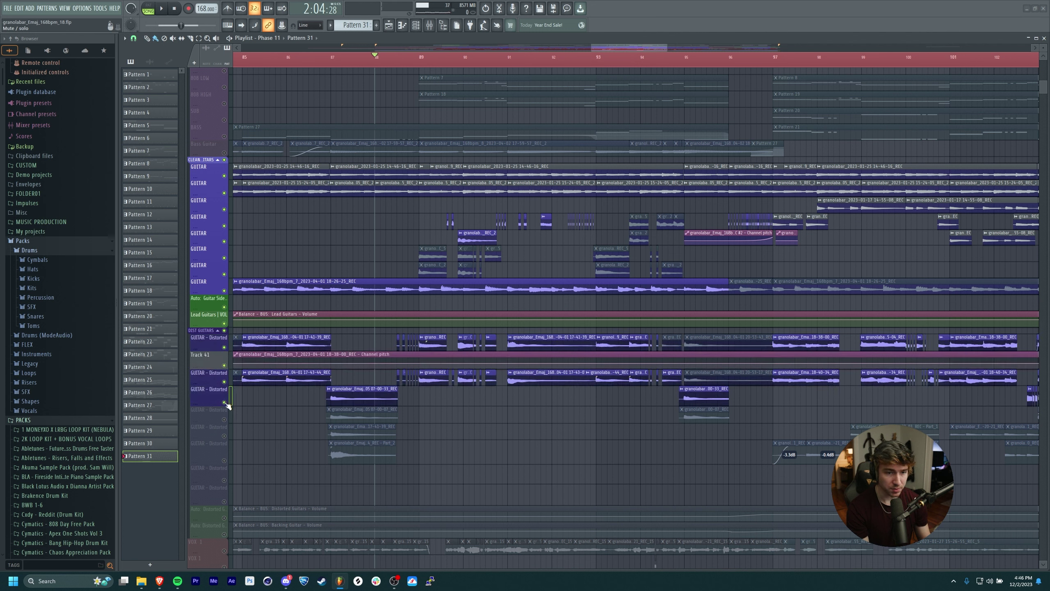
left_click_drag(225, 419, 224, 518)
left_click(225, 533)
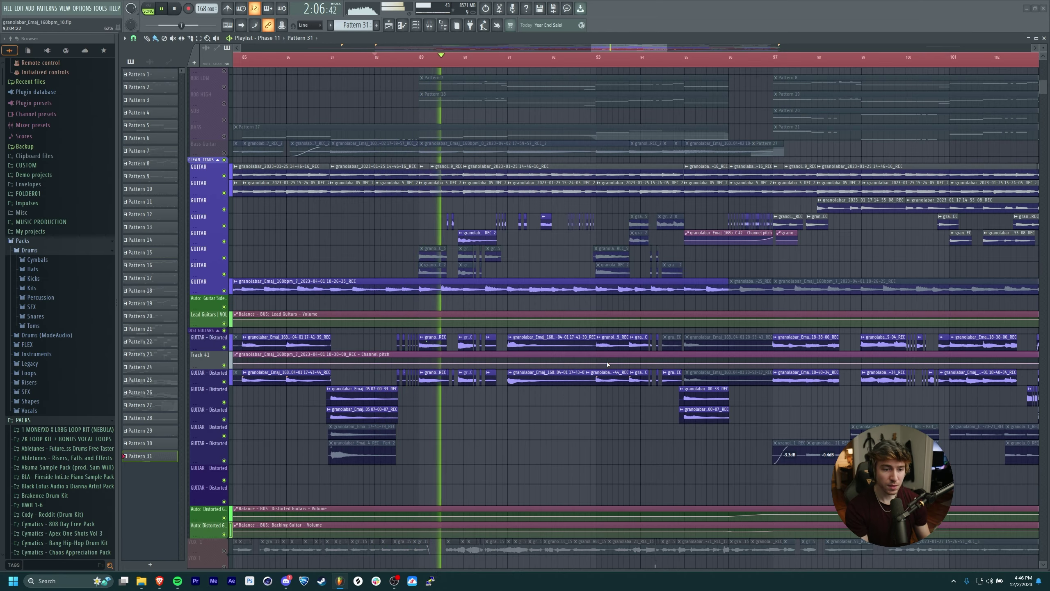
Play the clean and distorted guitars together and follow their clips through the build into the drop.
left_click_drag(368, 201, 469, 221)
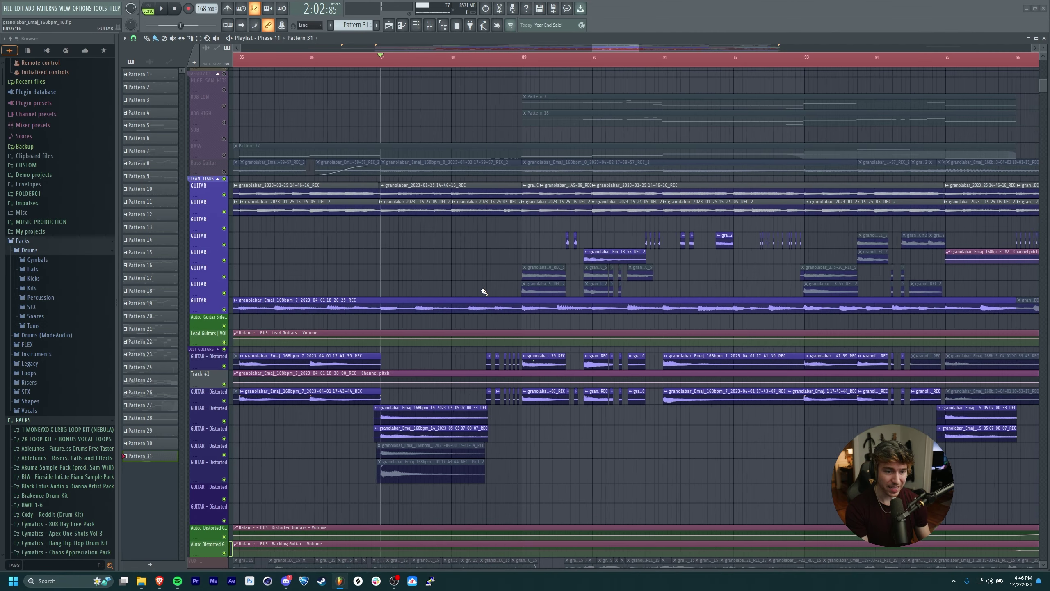
left_click_drag(481, 289, 539, 304)
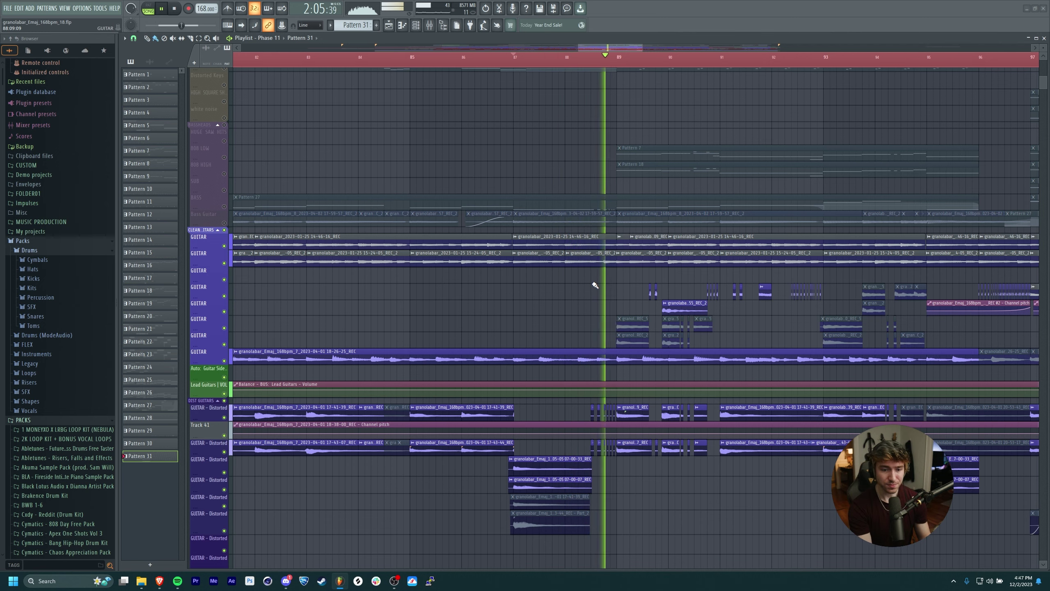
scroll(557, 298, "up", 2)
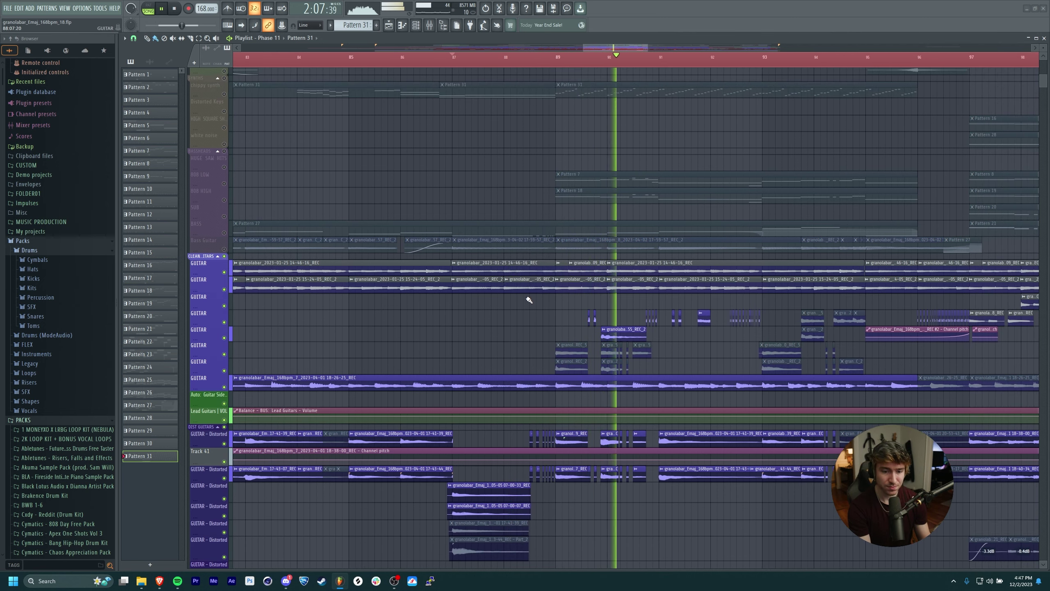
scroll(592, 305, "down", 1)
scroll(542, 261, "down", 3)
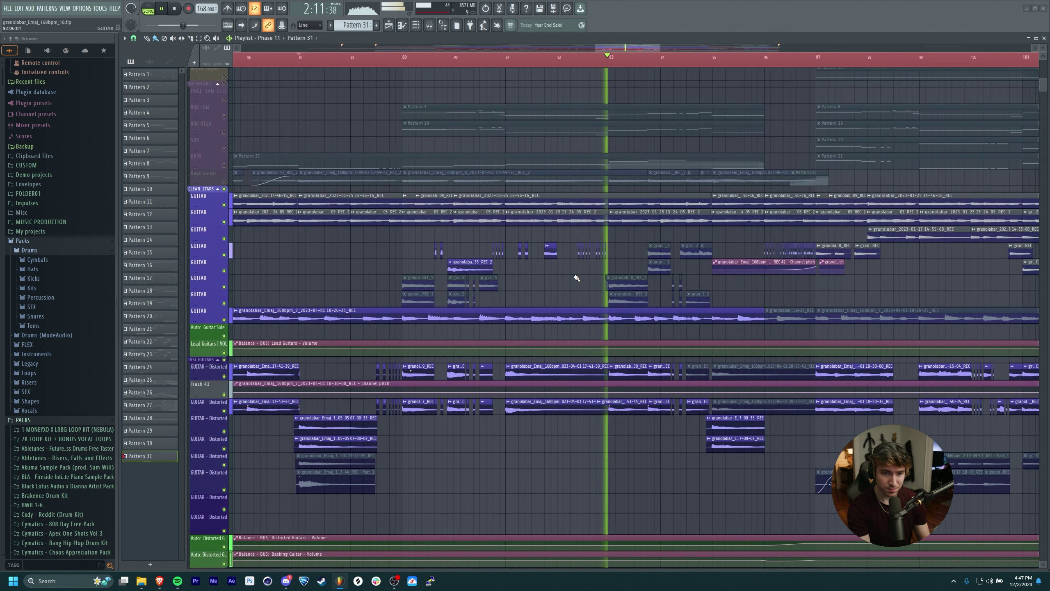
left_click_drag(650, 233, 529, 240)
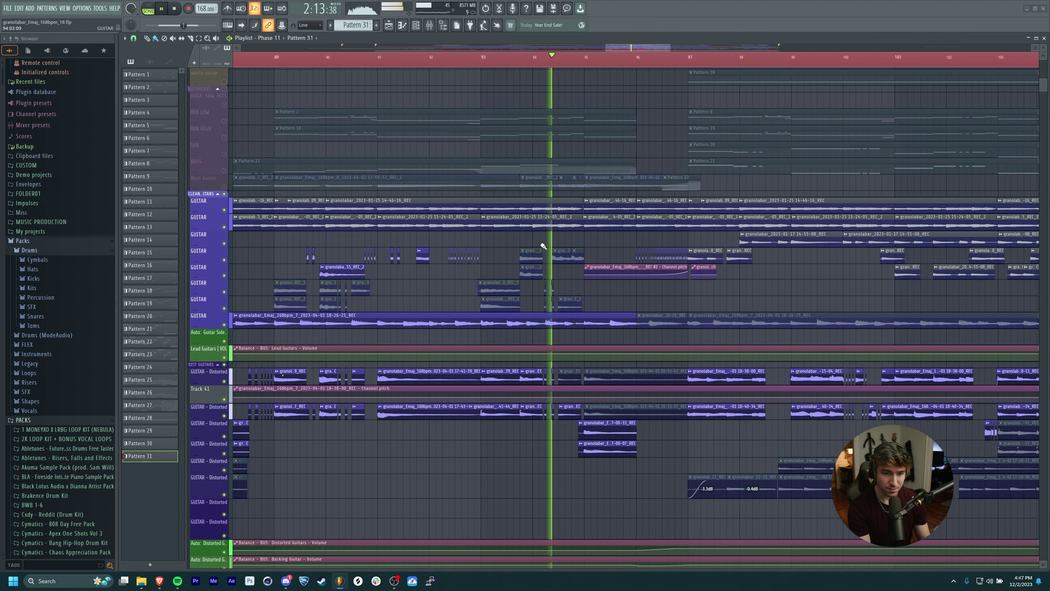
left_click_drag(635, 253, 566, 215)
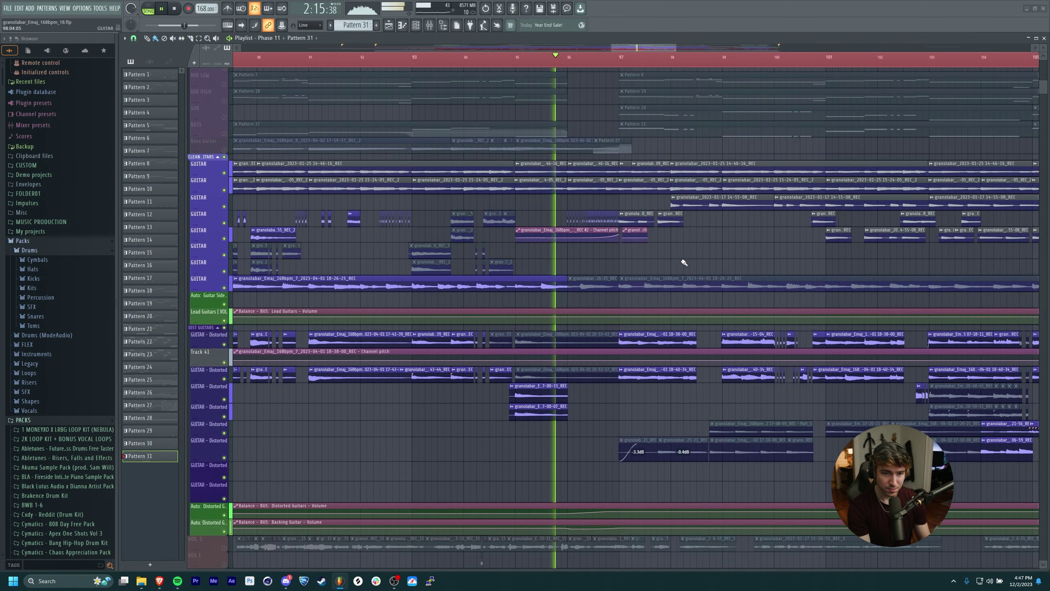
left_click_drag(688, 260, 658, 272)
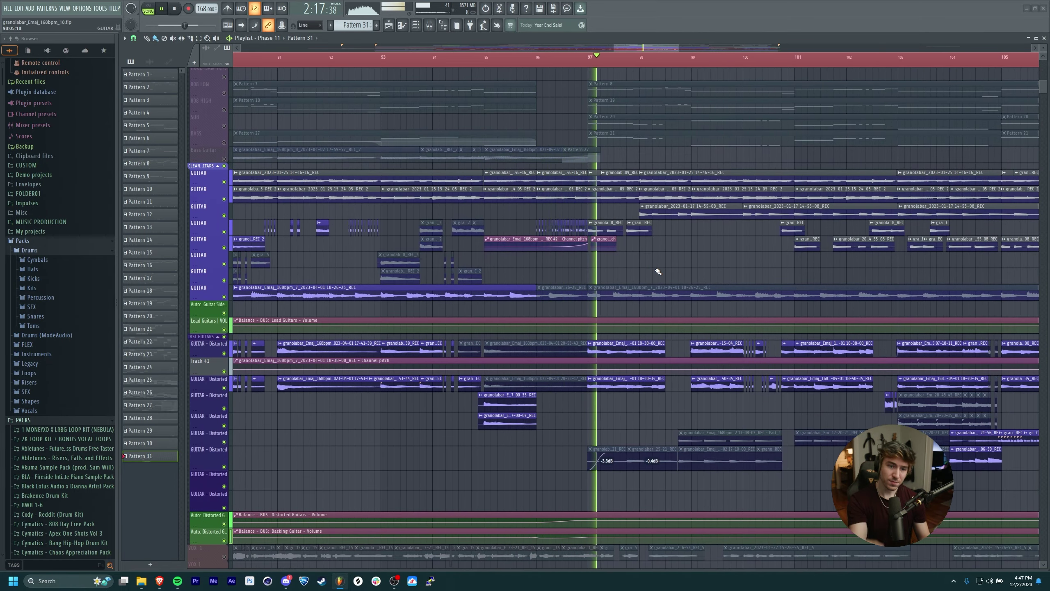
Stop playback and examine the chopped clean guitar clips and channel pitch automation leading up to bar 97.
key("space")
scroll(578, 228, "up", 5)
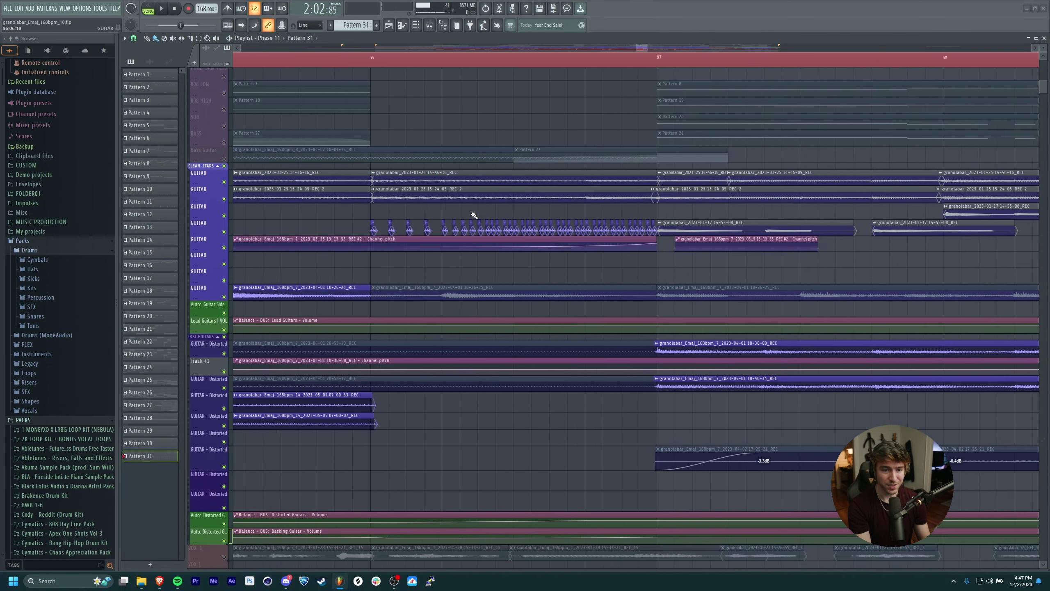
left_click_drag(456, 228, 586, 267)
scroll(539, 290, "down", 4)
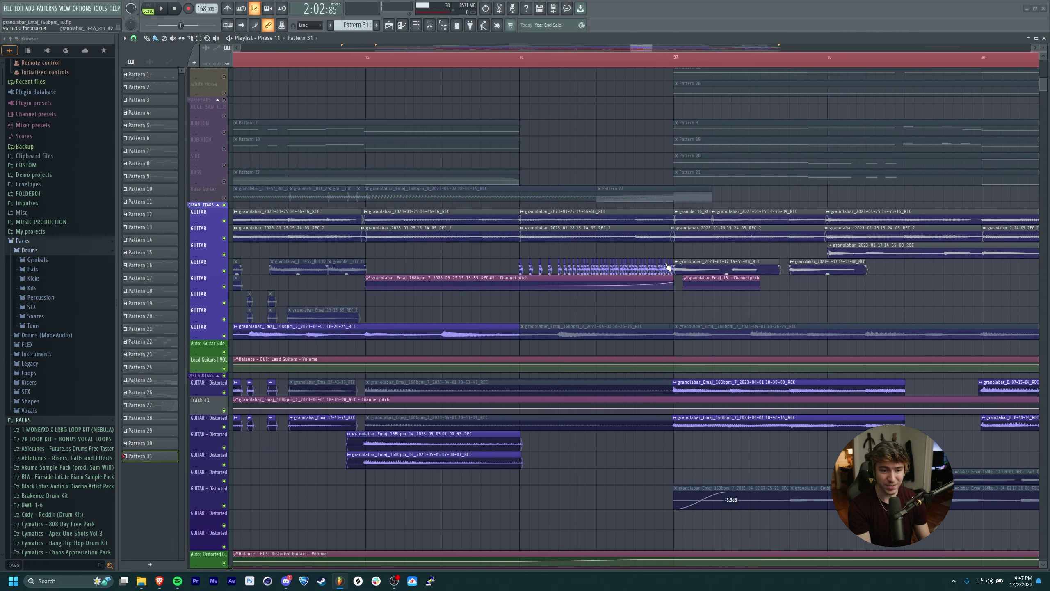
scroll(539, 291, "down", 6)
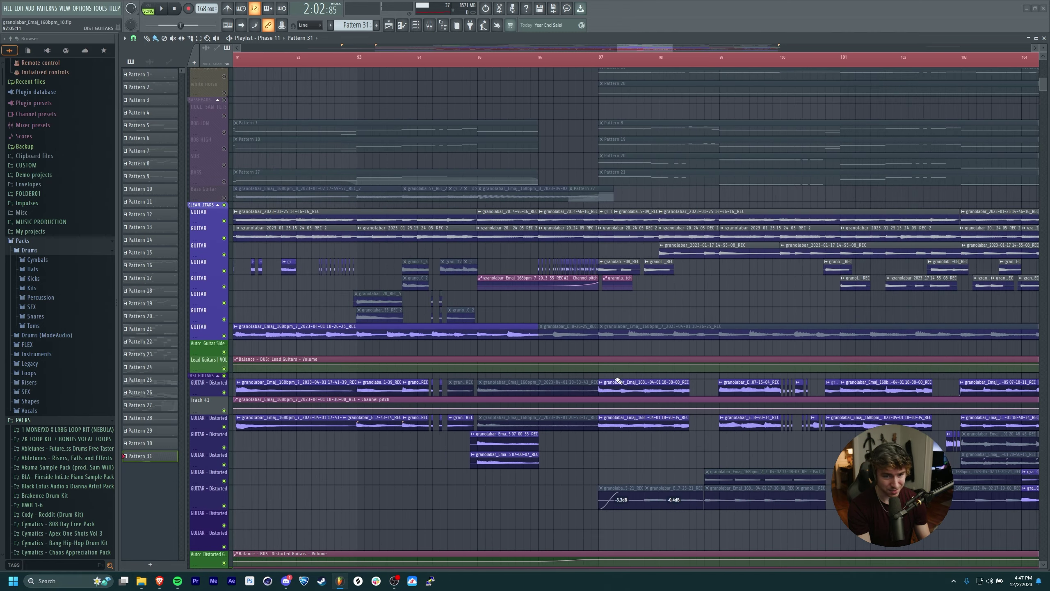
left_click_drag(648, 373, 602, 395)
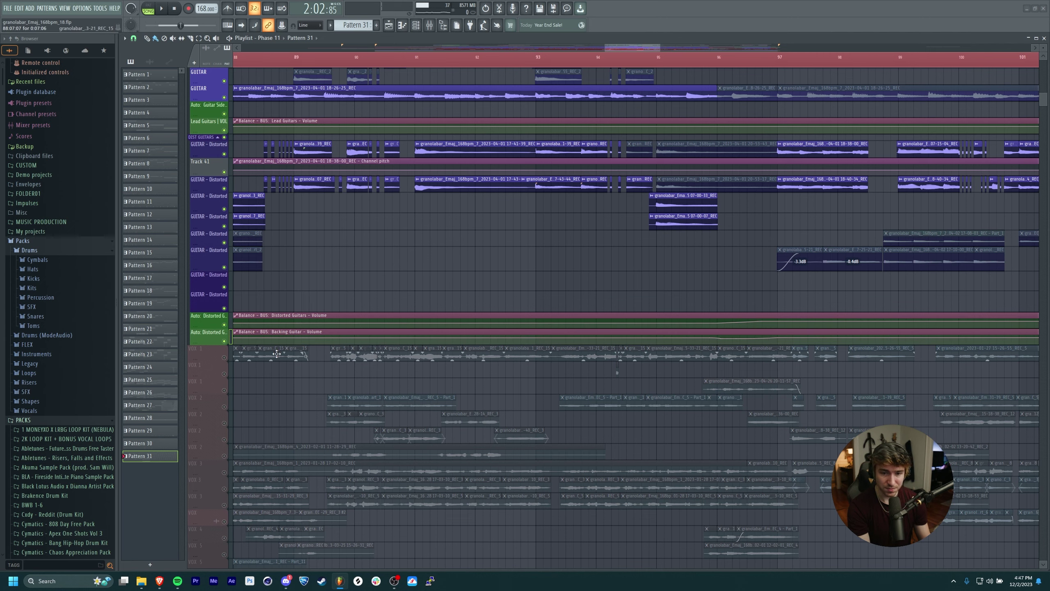
Enable the VOX, VOX TAKES and vocal automation tracks alongside the guitars and listen to the vocal section.
left_click_drag(584, 226, 540, 516)
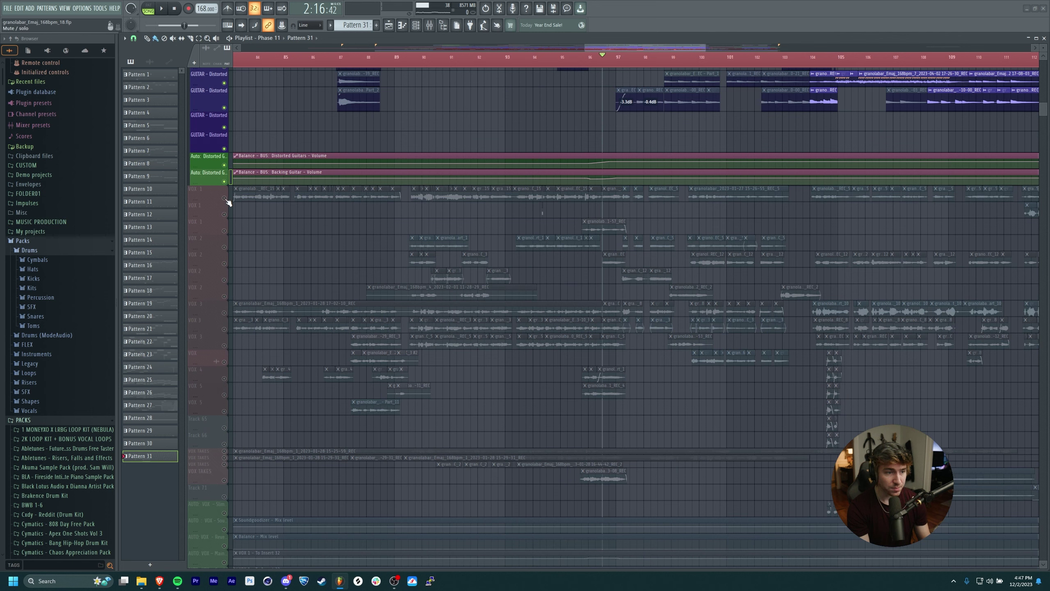
right_click(226, 199)
left_click(228, 214)
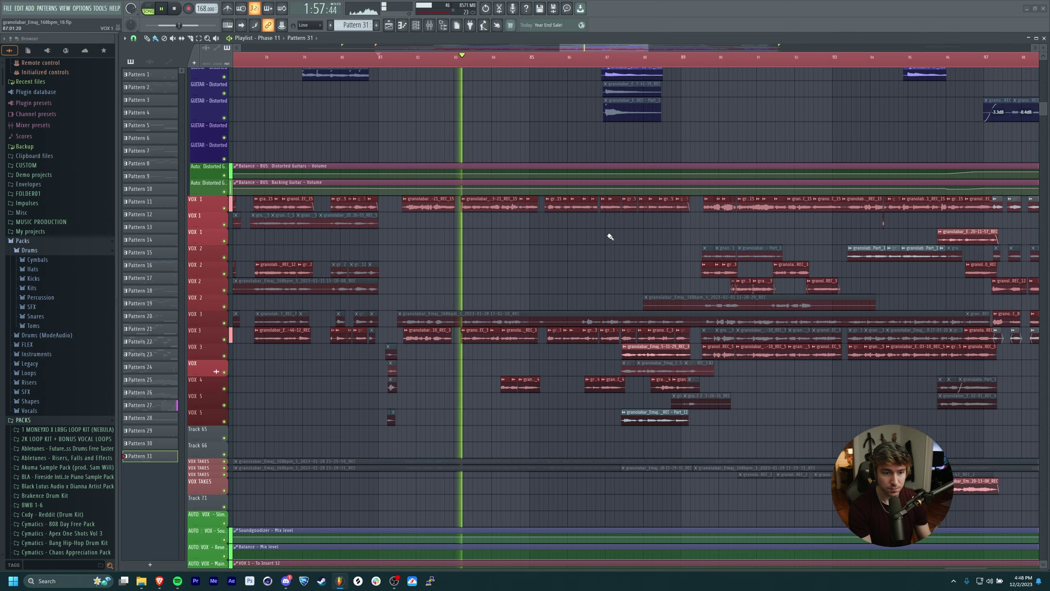
left_click_drag(603, 237, 565, 230)
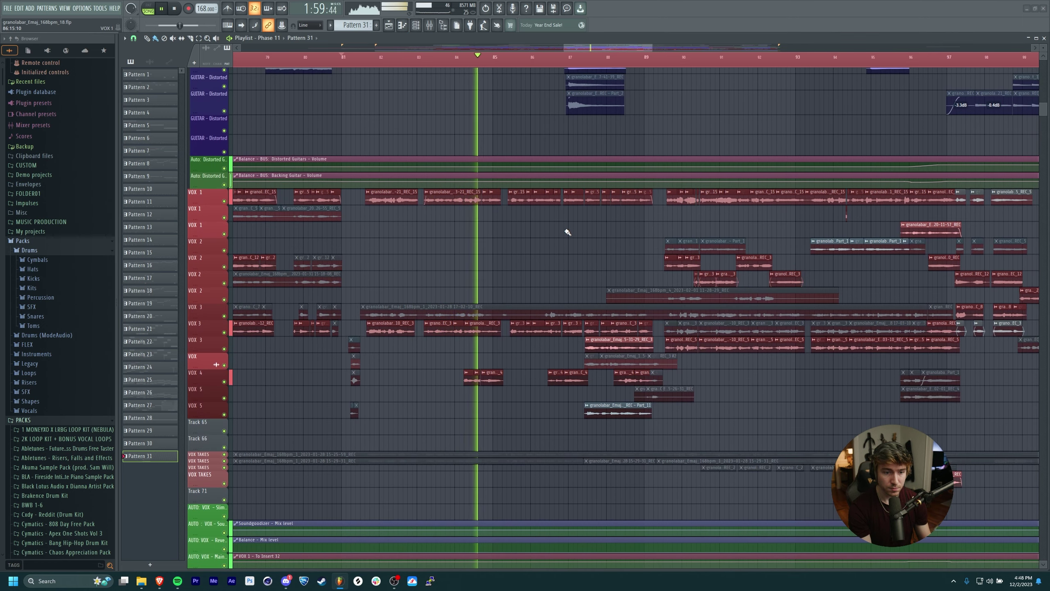
key("space")
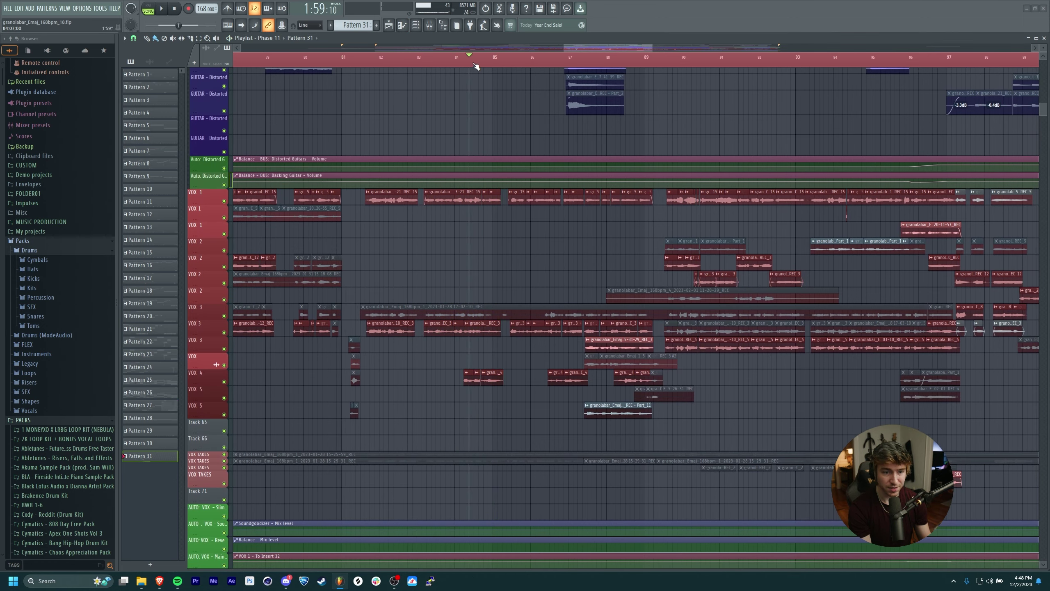
Examine the VOX 4 clips around bar 84 and play the layered vocals, following the VOX tracks through the section.
scroll(475, 377, "up", 5)
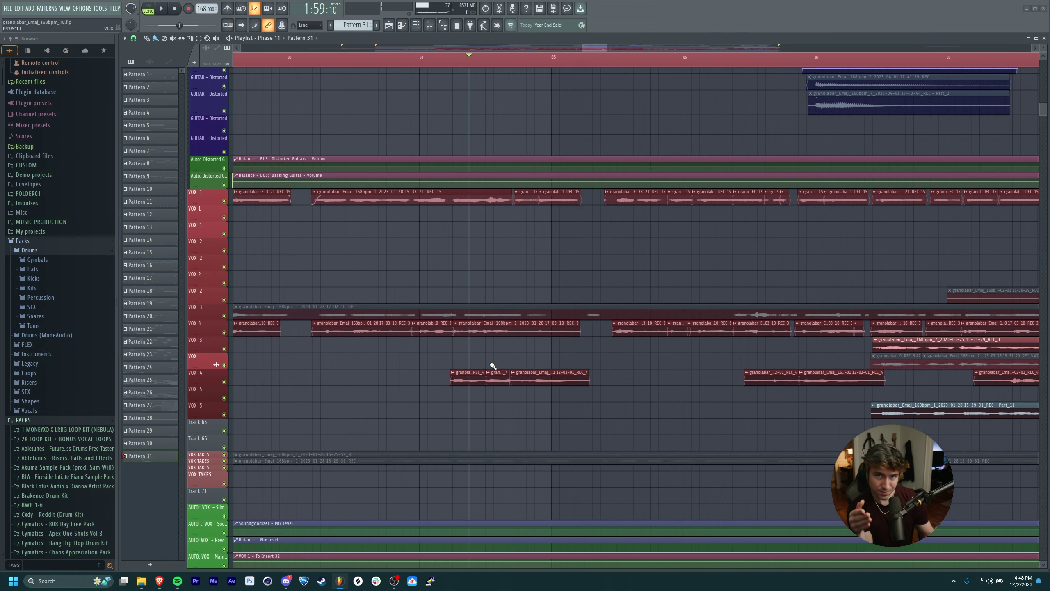
scroll(661, 265, "down", 3)
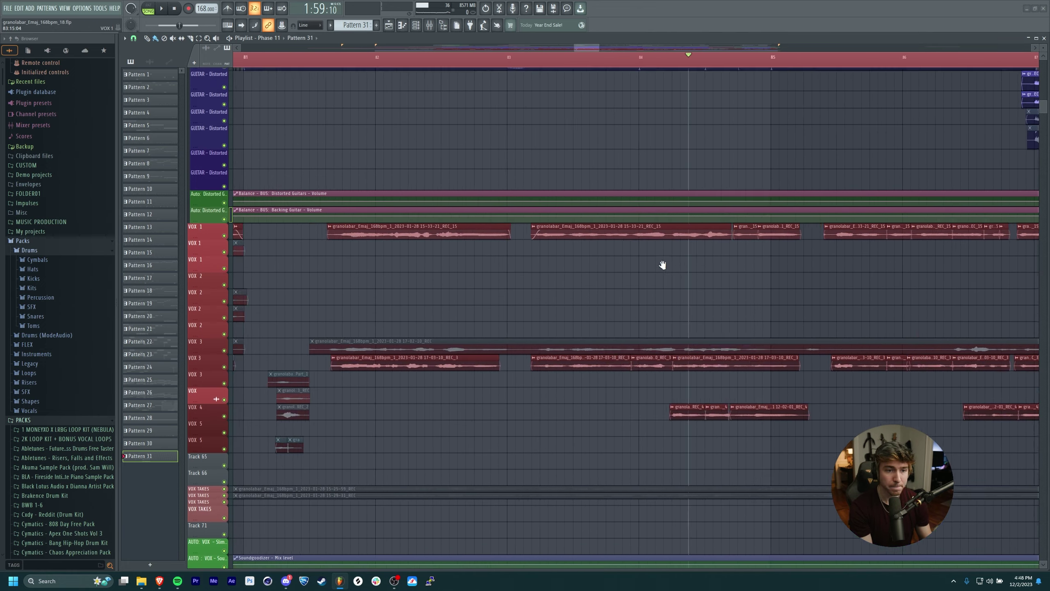
key("space")
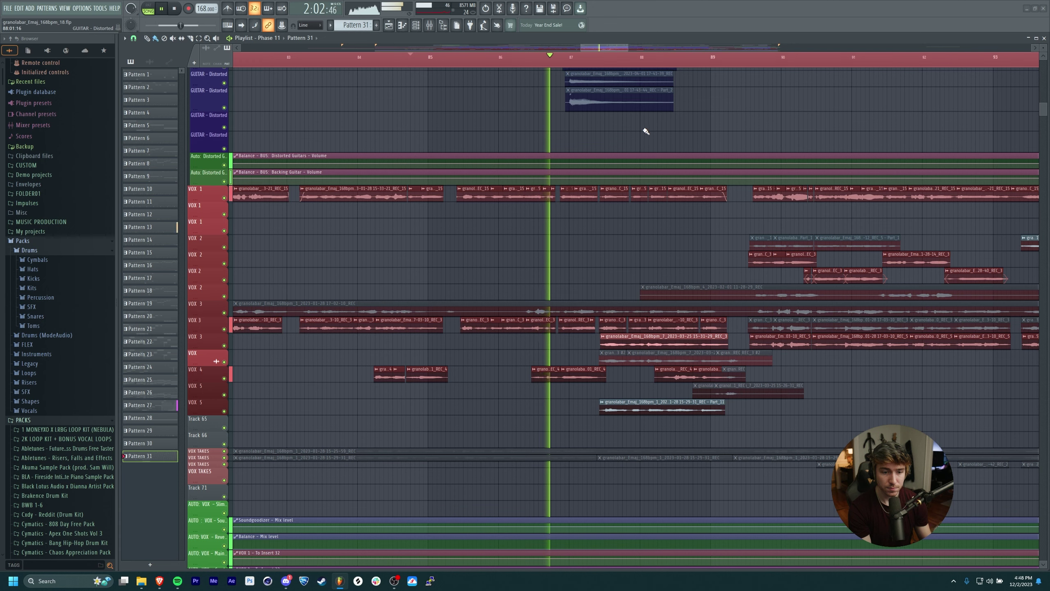
left_click_drag(726, 124, 657, 125)
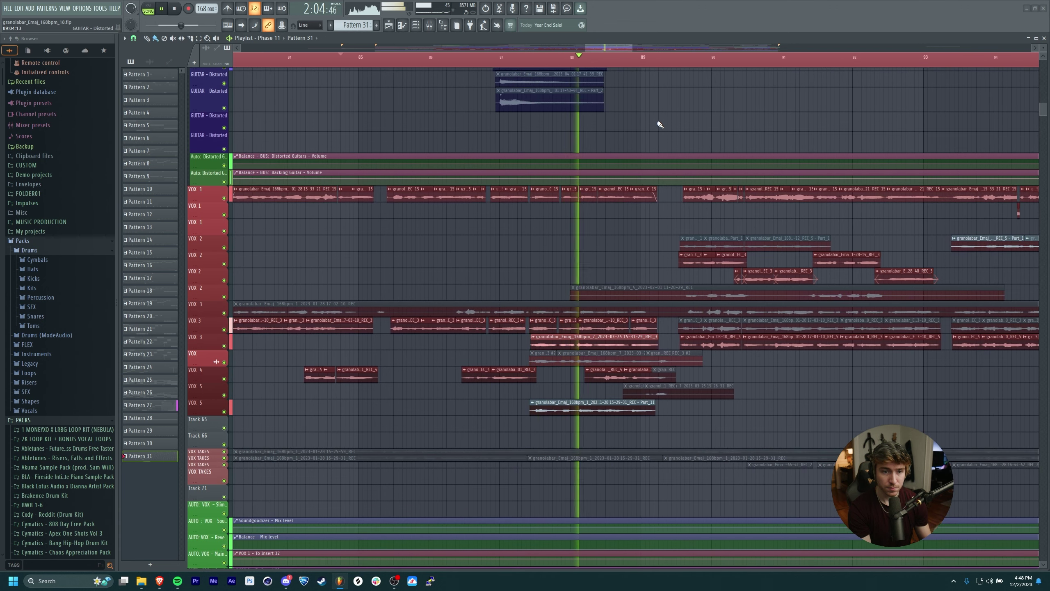
left_click_drag(659, 125, 534, 136)
left_click_drag(593, 109, 649, 169)
scroll(588, 143, "down", 3)
scroll(711, 131, "down", 2)
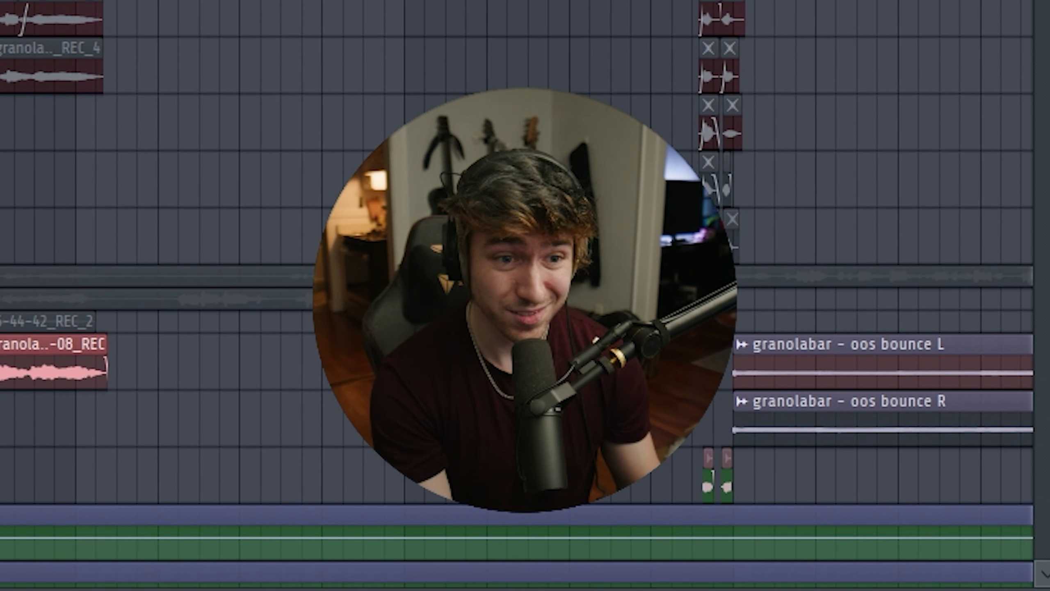
left_click_drag(53, 248, 1024, 332)
left_click_drag(524, 331, 711, 295)
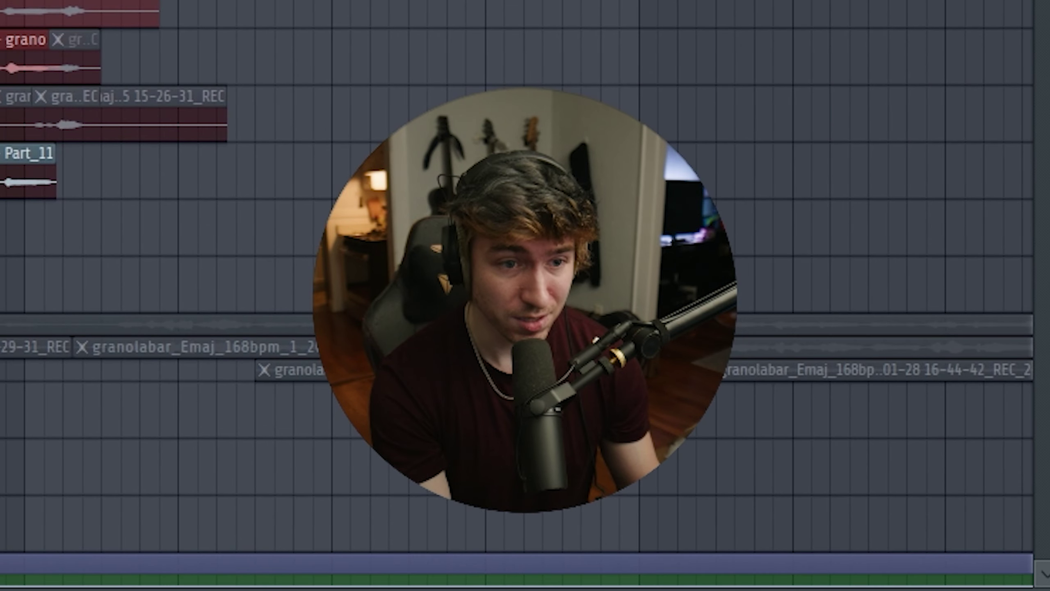
Solo the VOX 1 mixer track with its bus and reverb, listen to the lead vocal alone, and stop playback.
scroll(517, 296, "up", 1)
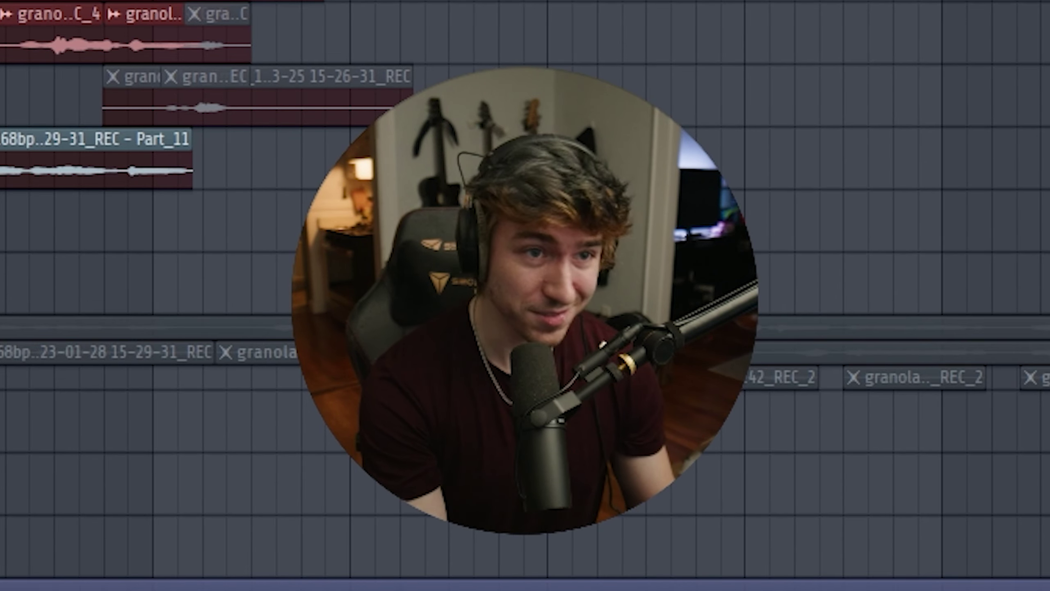
left_click(533, 389)
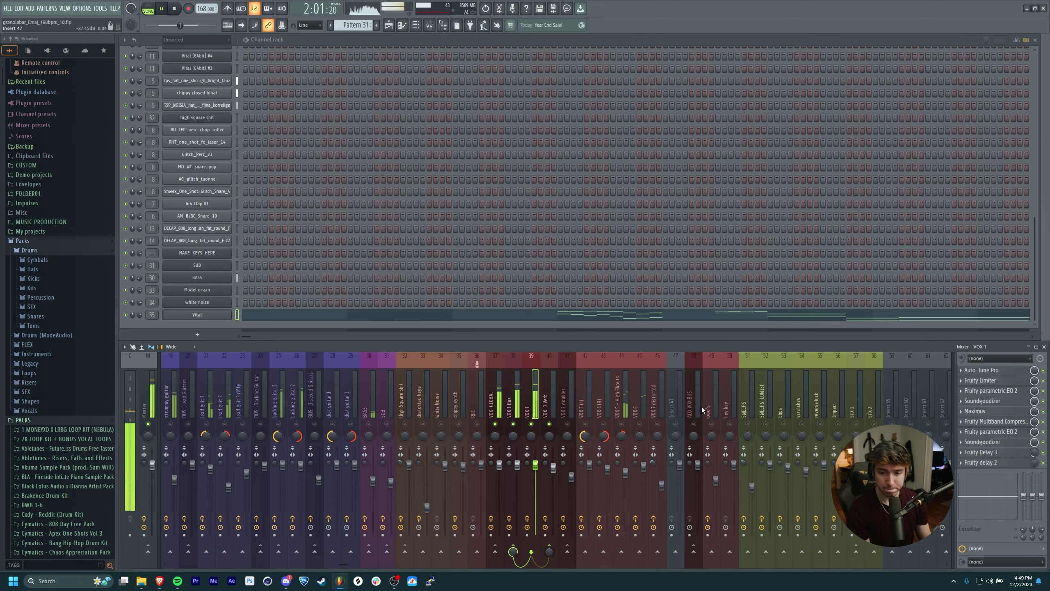
left_click(511, 385)
left_click(548, 399)
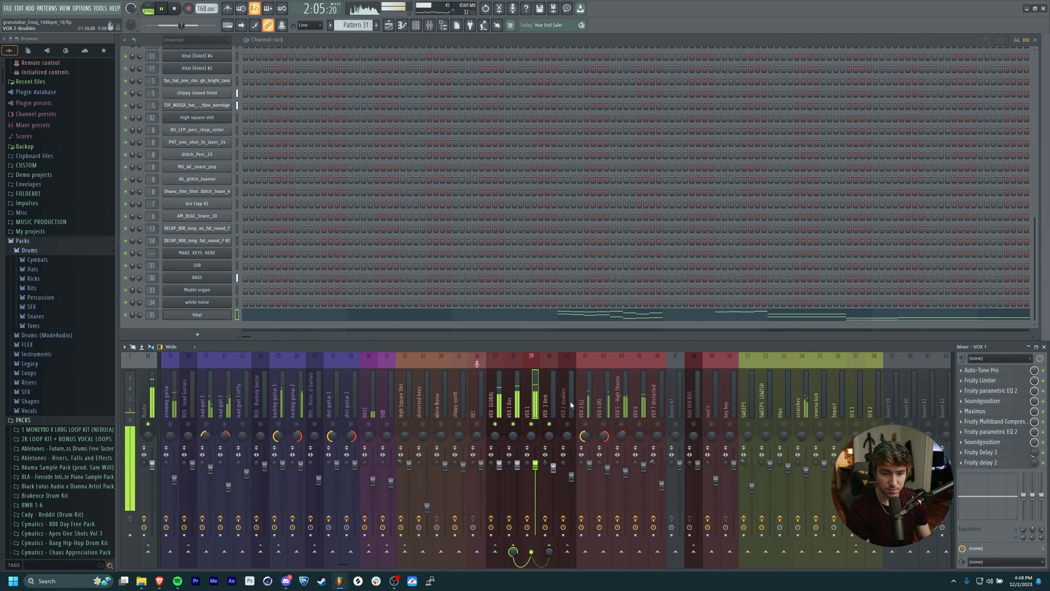
key("space")
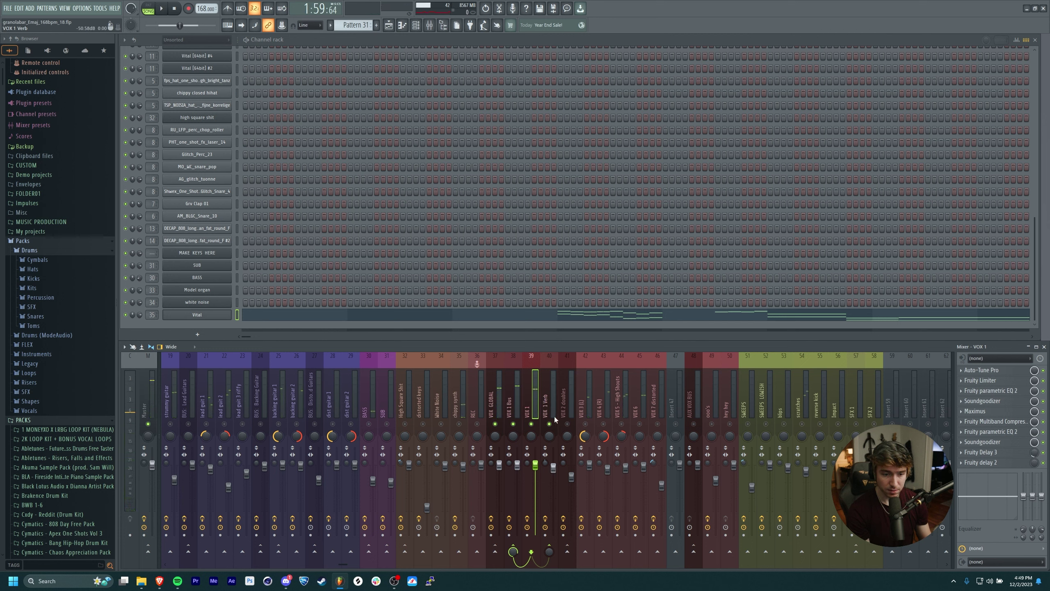
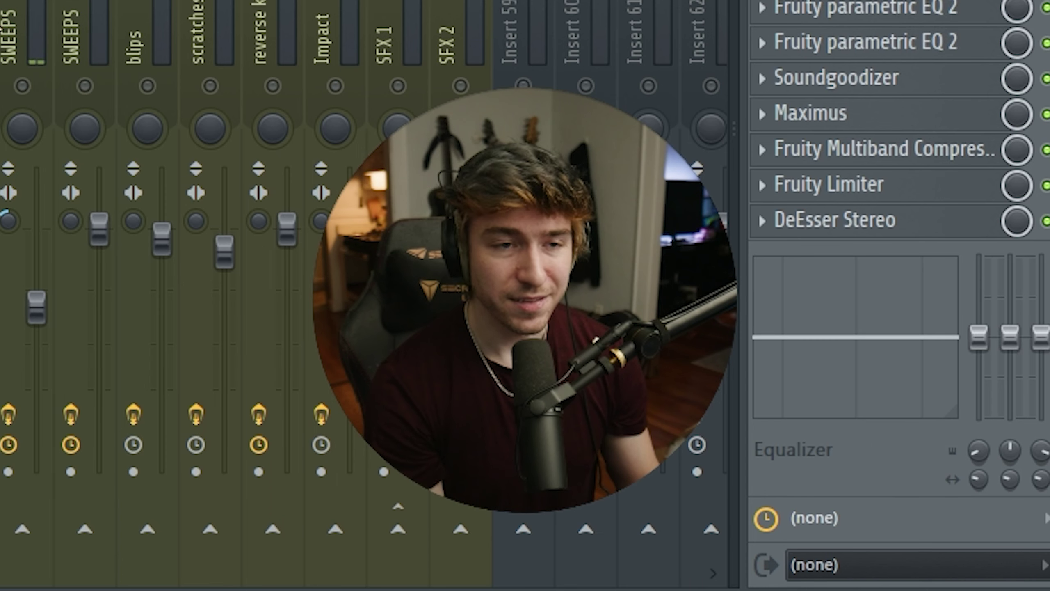
Play the arrangement from around bar 93 and follow the layered VOX, VOX TAKES and vocal automation tracks through the section.
key("space")
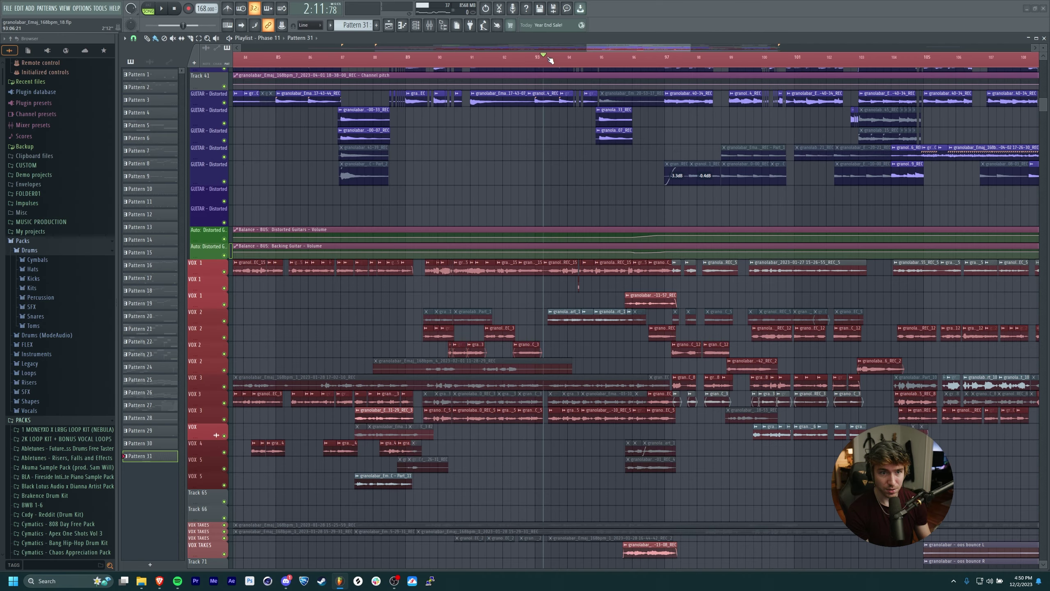
key("space")
mouse_move(605, 201)
left_mouse_down()
mouse_move(527, 215)
mouse_move(545, 74)
left_mouse_up()
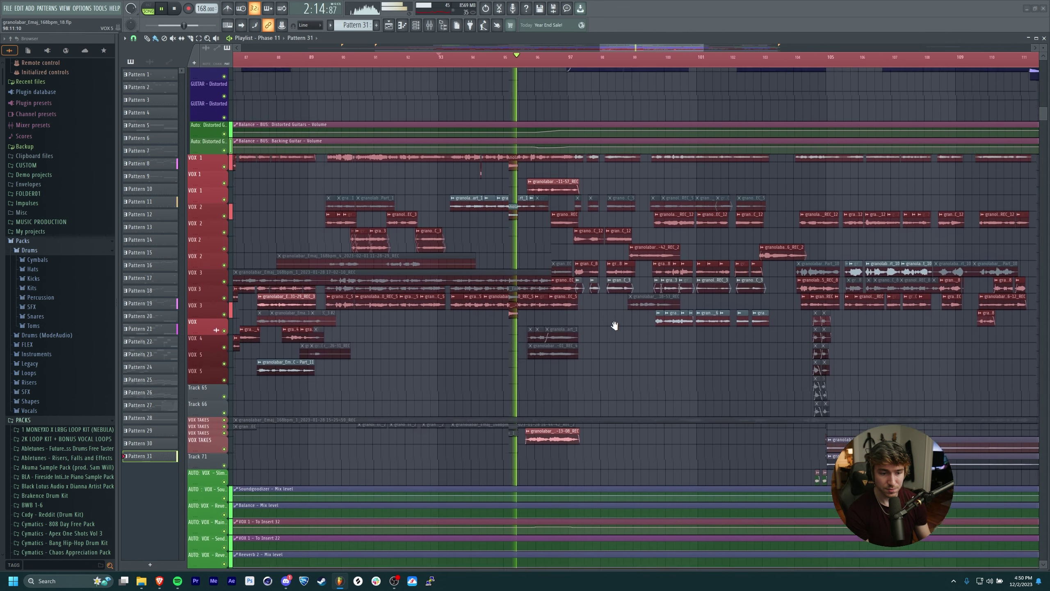
left_click_drag(623, 366, 616, 315)
scroll(590, 345, "up", 3)
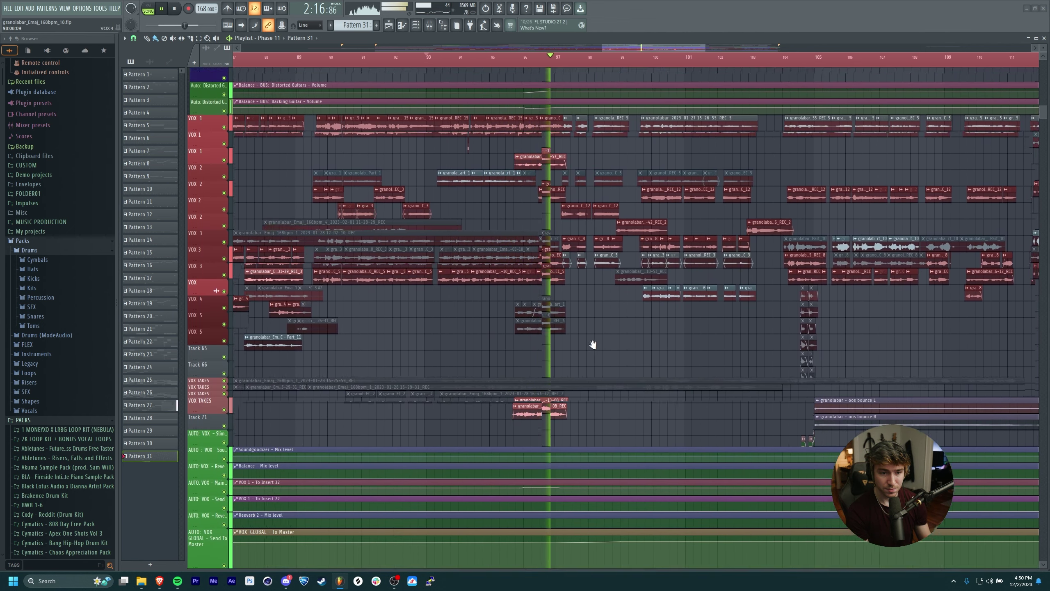
Inspect the effects chain of the VOX 6 mixer track and bring back the playlist with playback running.
left_click(389, 26)
key("space")
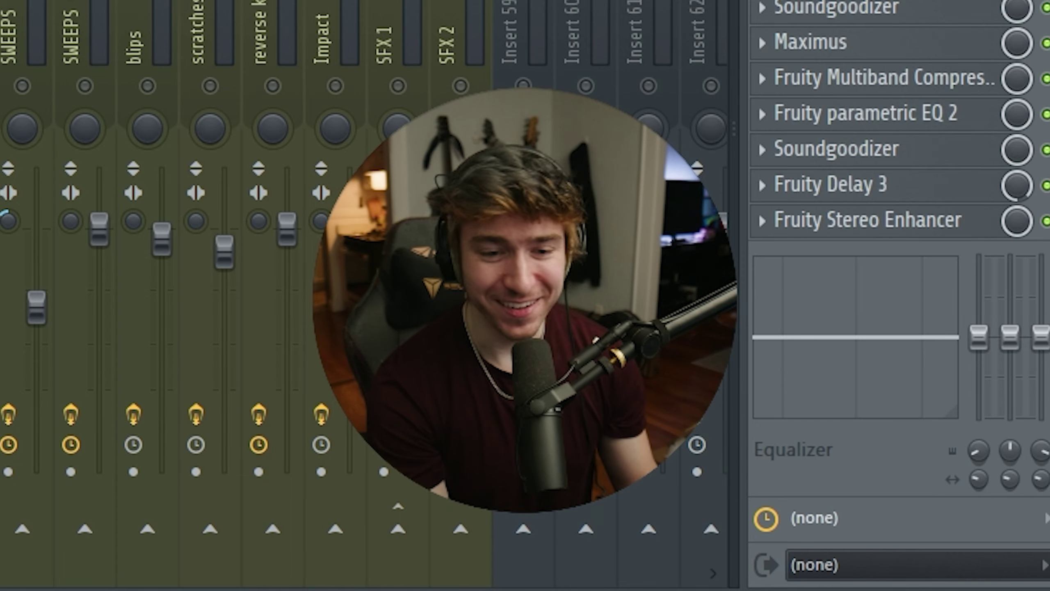
left_click(644, 407)
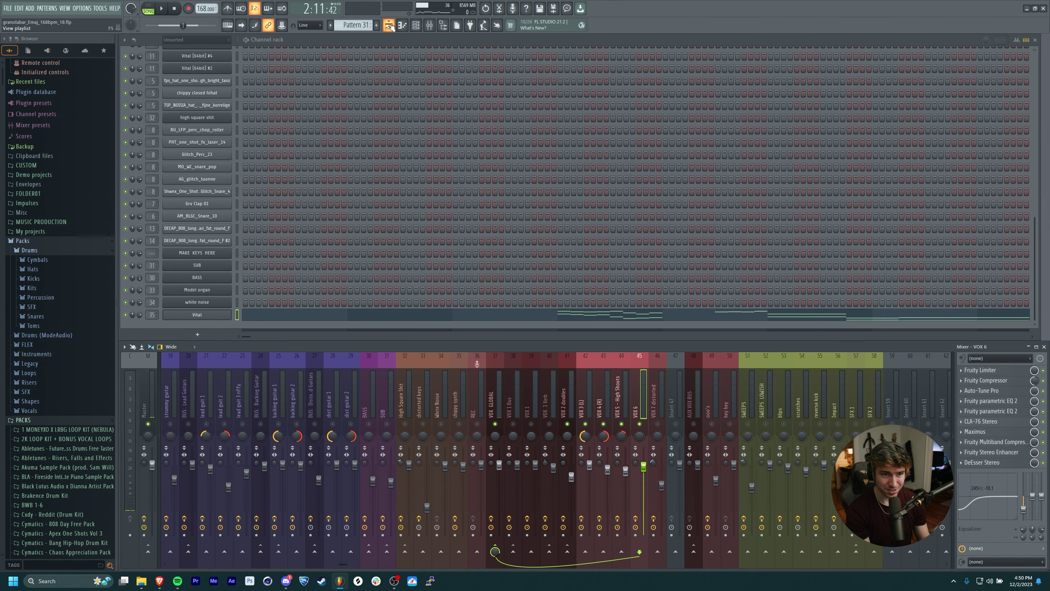
key("space")
key("F5")
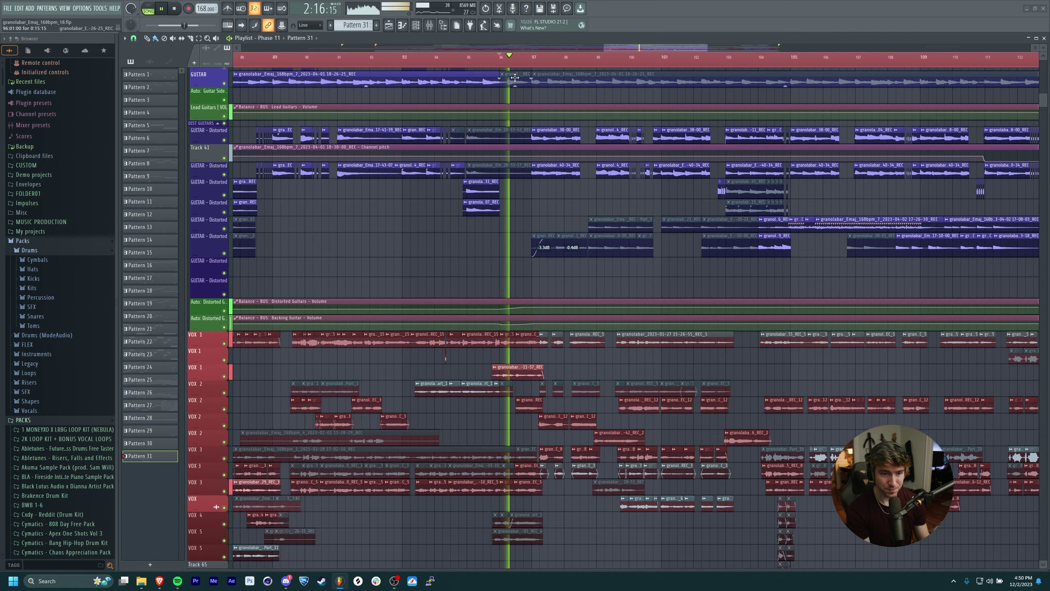
Play the arrangement from about bar 97 and look over the guitar, bass and synth tracks above the vocals.
scroll(556, 289, "up", 5)
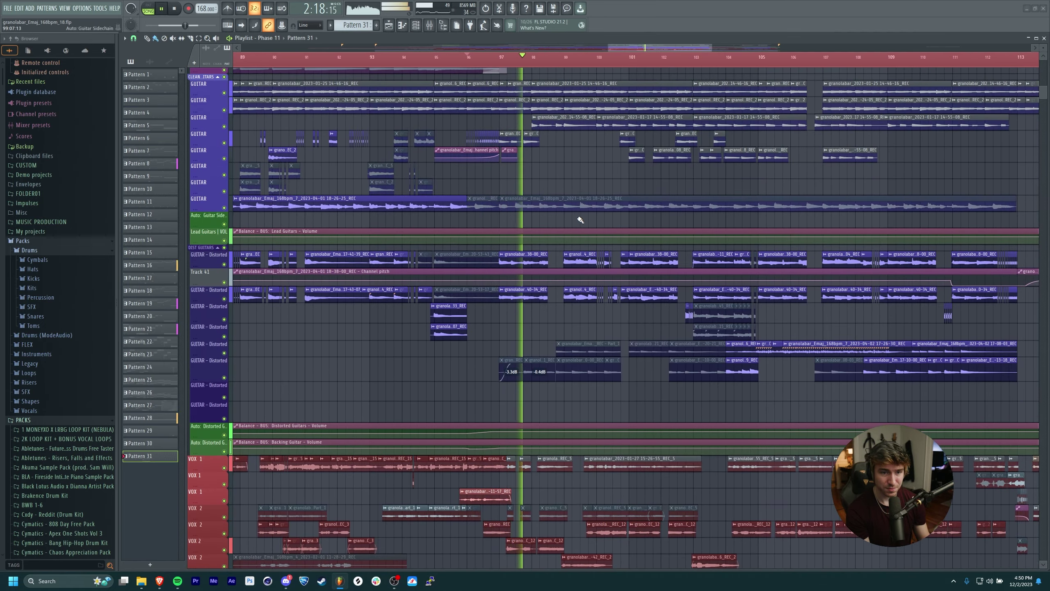
scroll(556, 308, "up", 5)
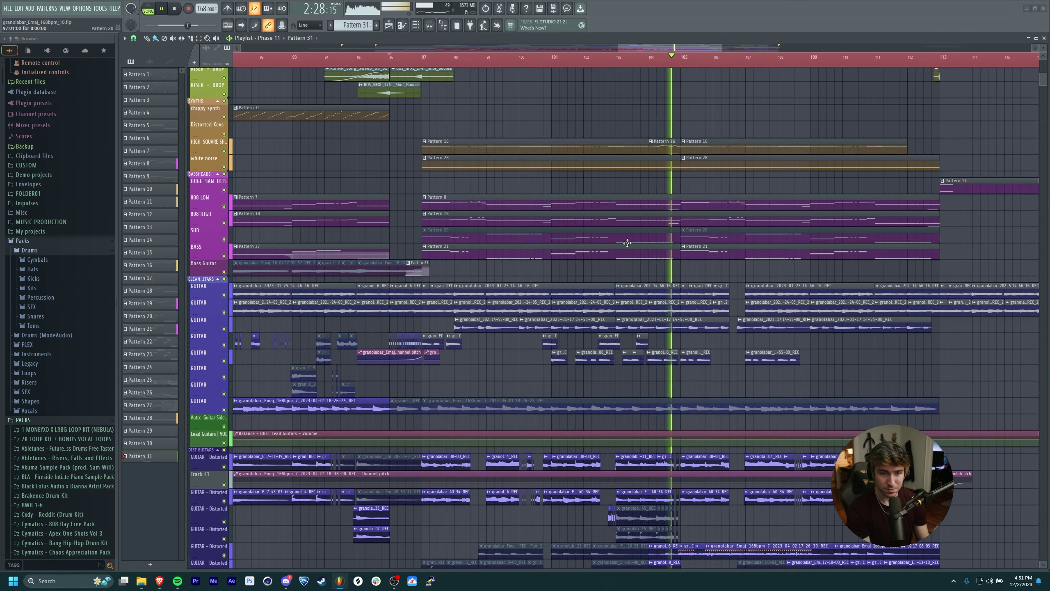
scroll(608, 327, "up", 2)
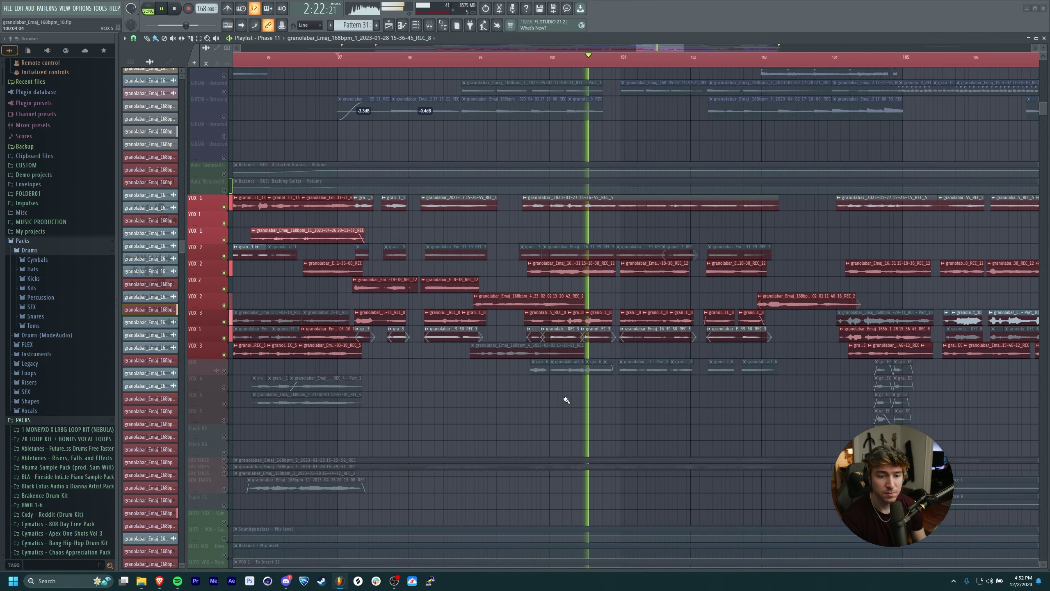
Play the soloed vocal tracks up to bar 104, stop, and unmute the tracks from VOX 4 through VOX TAKES.
scroll(635, 317, "down", 2)
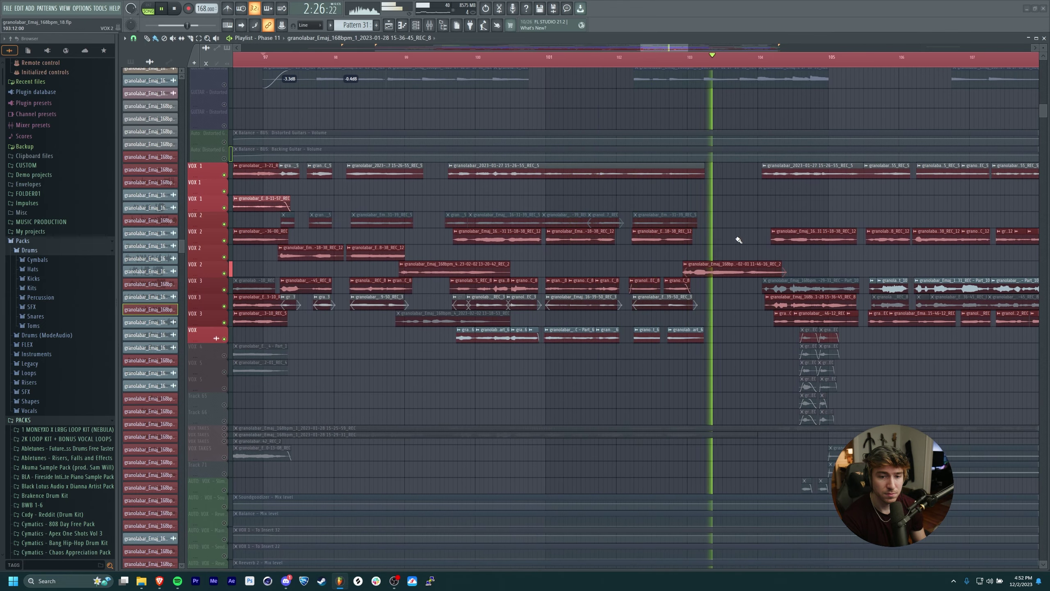
mouse_move(726, 241)
left_mouse_down()
mouse_move(467, 251)
mouse_move(491, 256)
left_mouse_up()
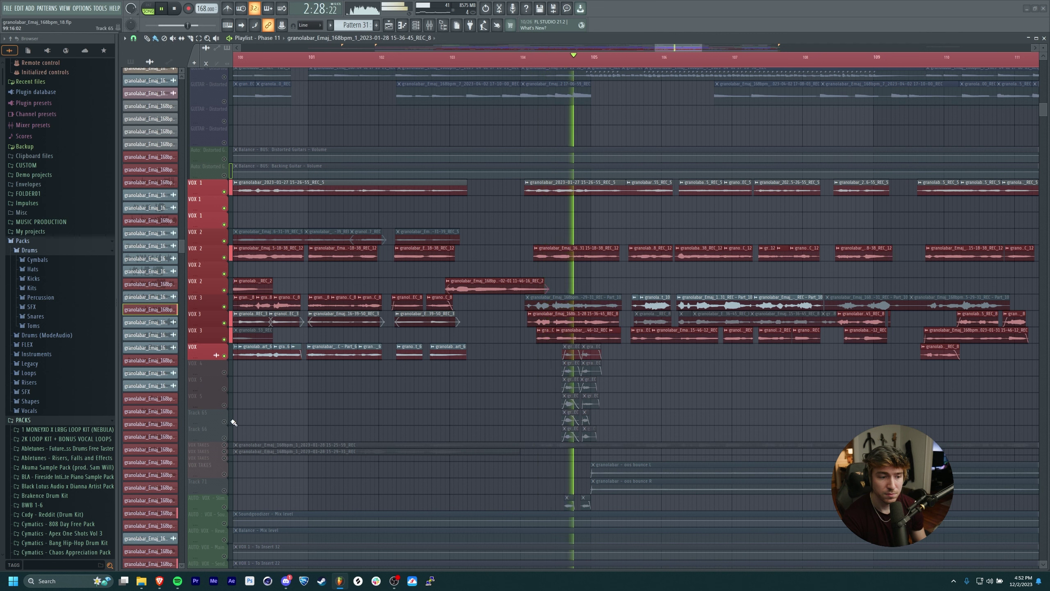
key("space")
left_click_drag(224, 372, 227, 458)
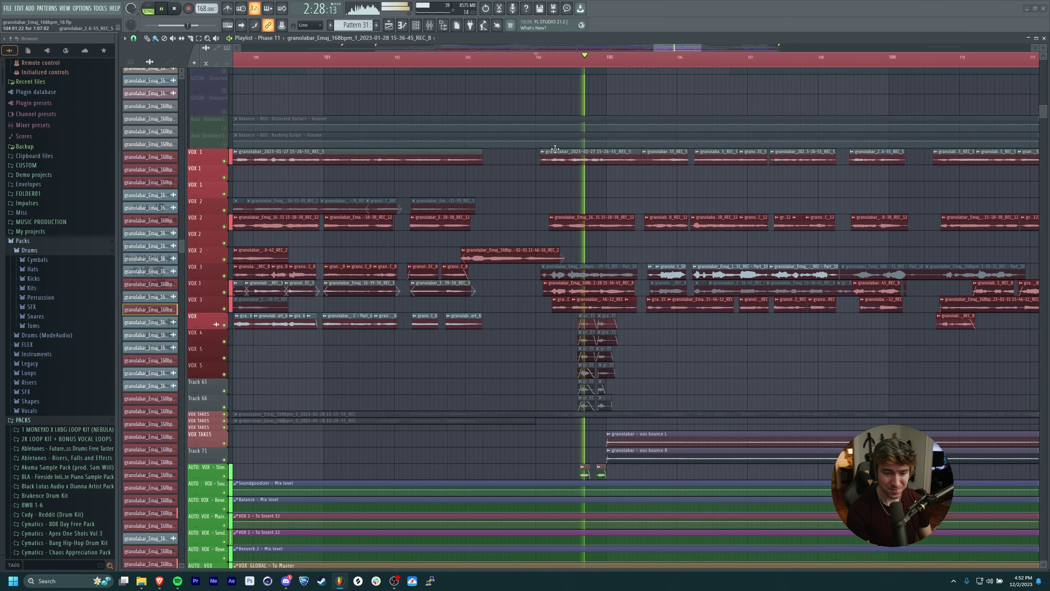
Solo the track with the "granolabar hey hey" clips, listen to it, and turn its solo off again.
key("space")
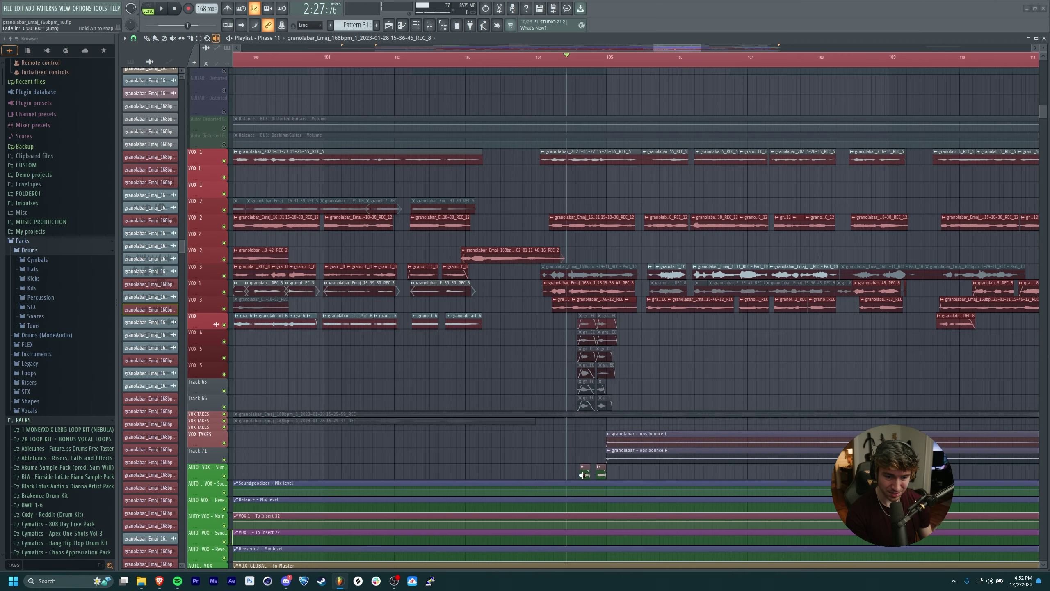
left_click(582, 475)
right_click(224, 475)
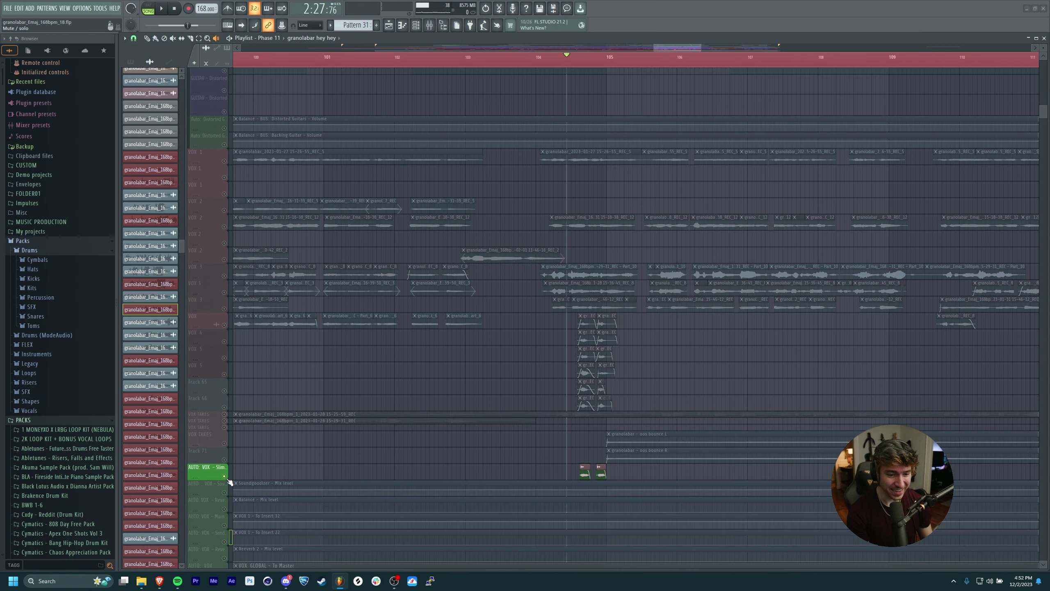
key("space")
right_click(229, 479)
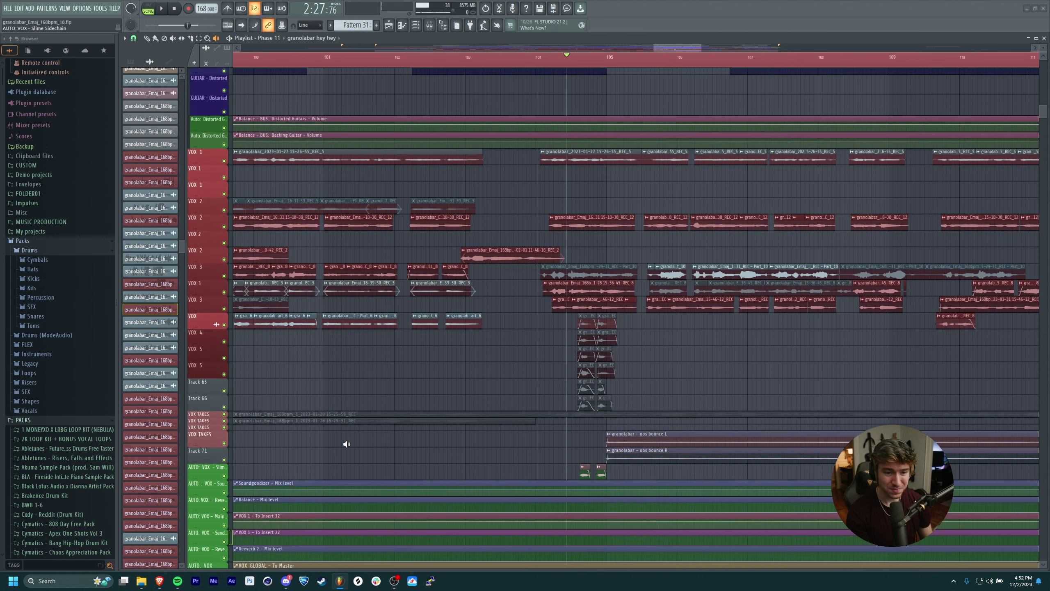
Solo the VOX TAKES track together with Track 71 and play the oos bounce L and R clips from bar 105.
left_click_drag(739, 354, 672, 361)
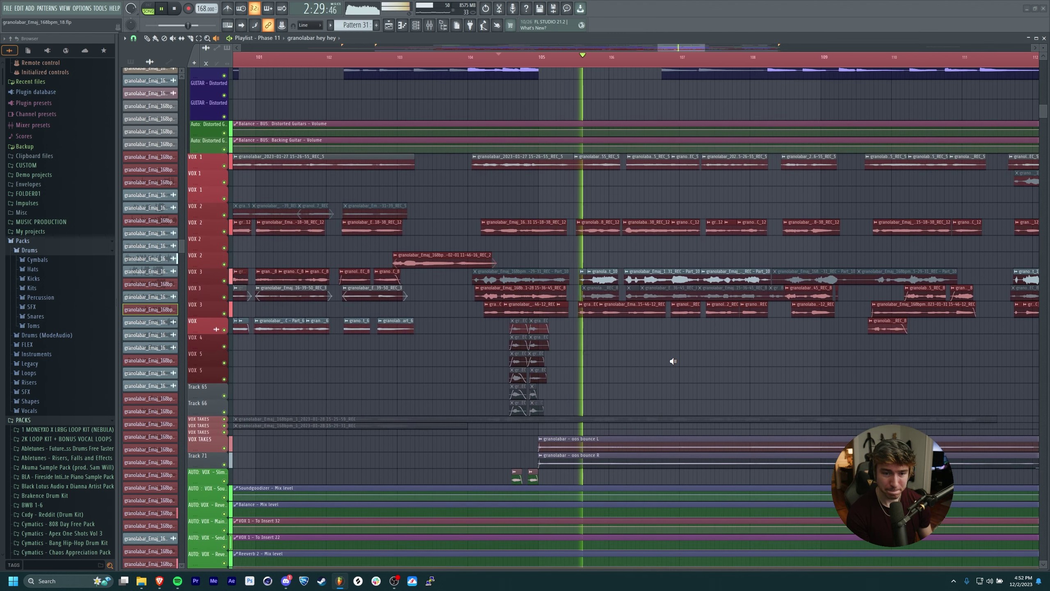
left_click_drag(741, 363, 588, 366)
key("space")
right_click(226, 457)
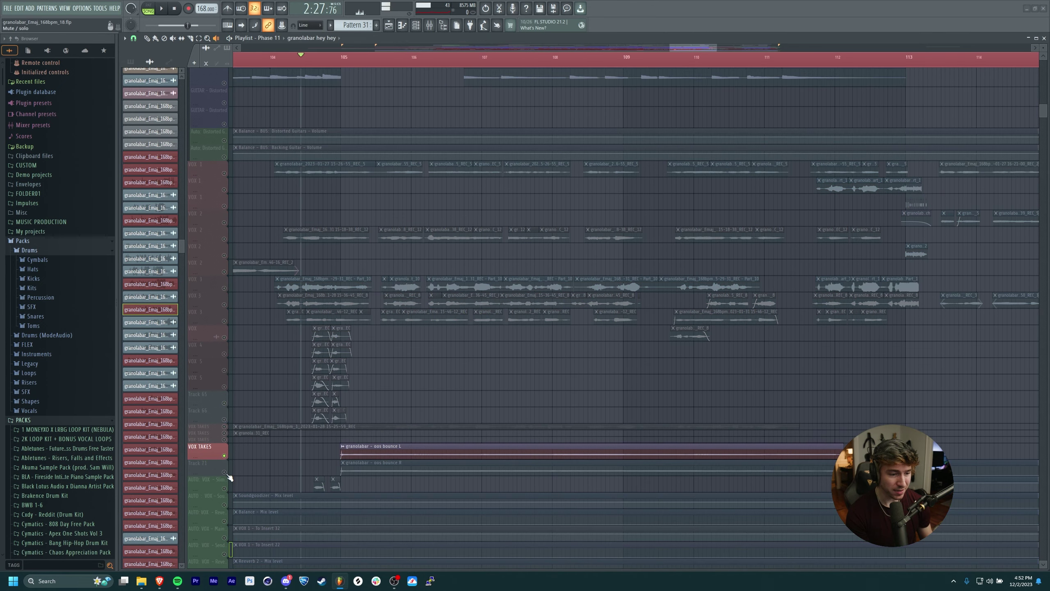
left_click(226, 474)
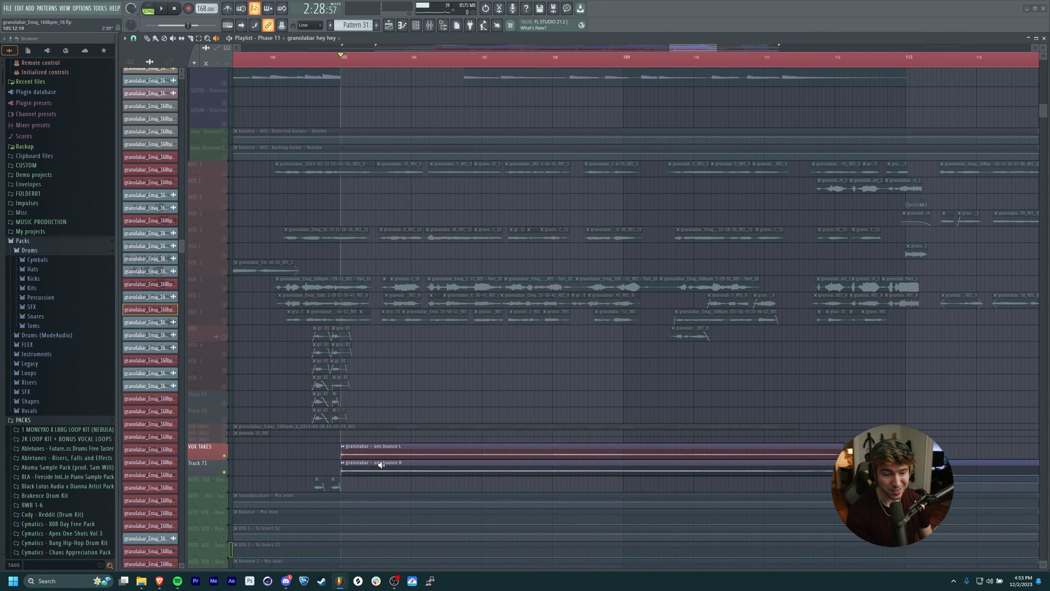
left_click(427, 451)
key("space")
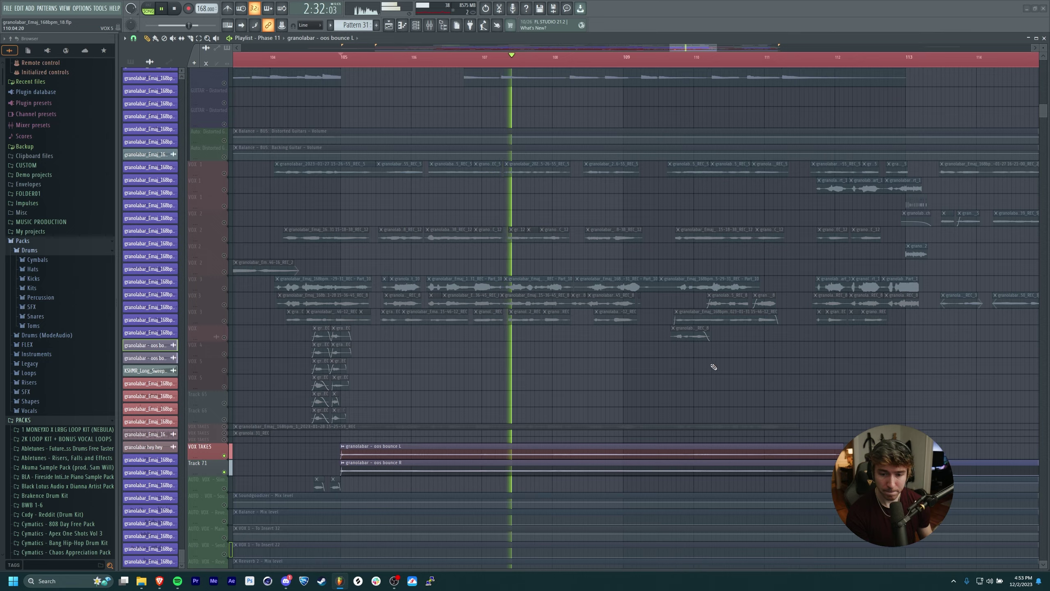
Play the full arrangement from bar 105 to bar 113, following the bass and guitar tracks.
scroll(714, 351, "down", 2)
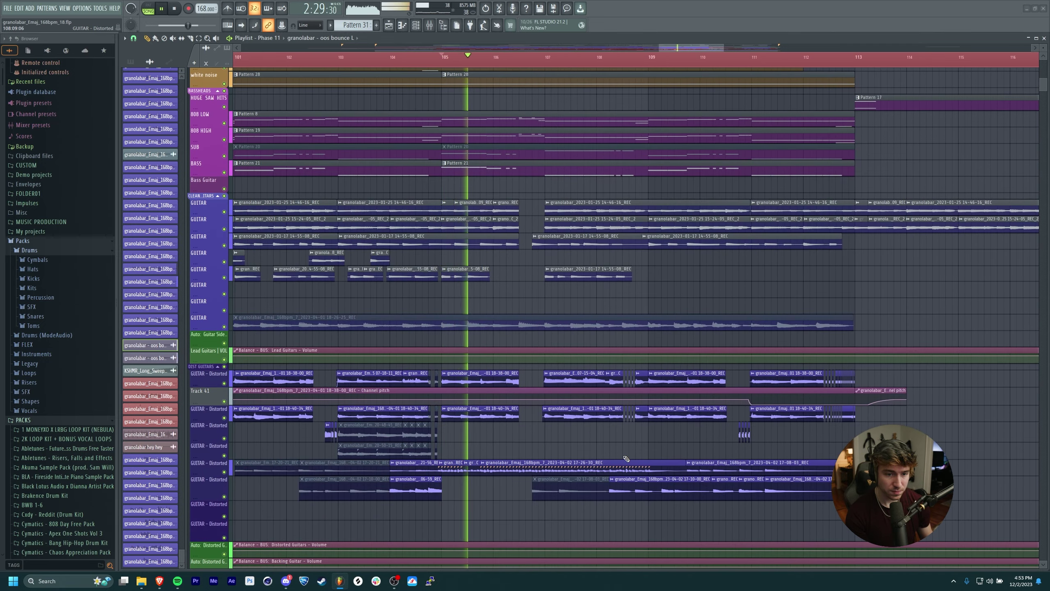
scroll(574, 427, "right", 3)
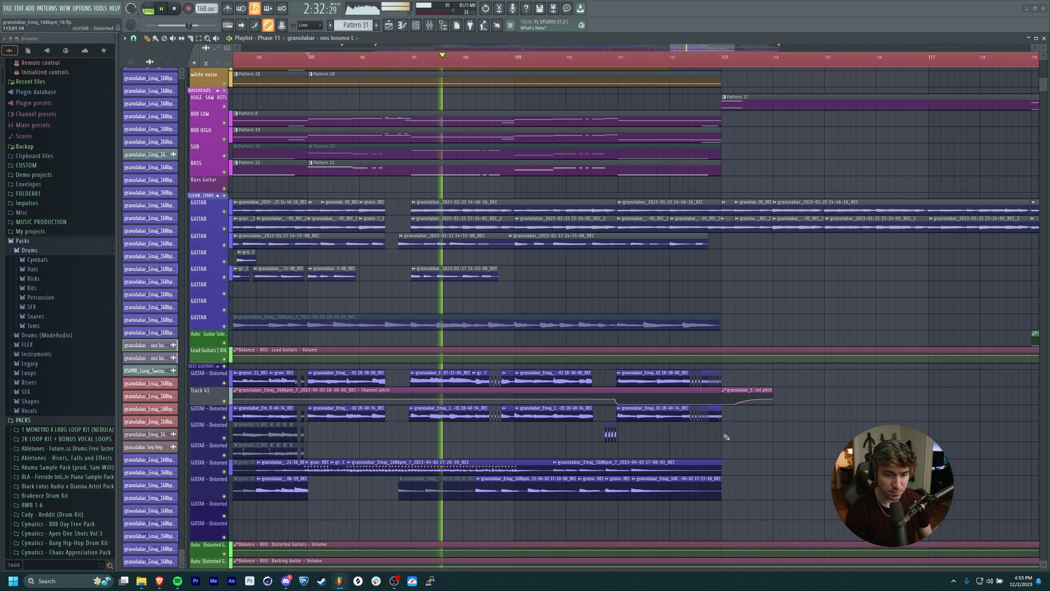
mouse_move(726, 437)
left_mouse_down()
mouse_move(743, 420)
mouse_move(733, 436)
left_mouse_up()
scroll(746, 420, "down", 2)
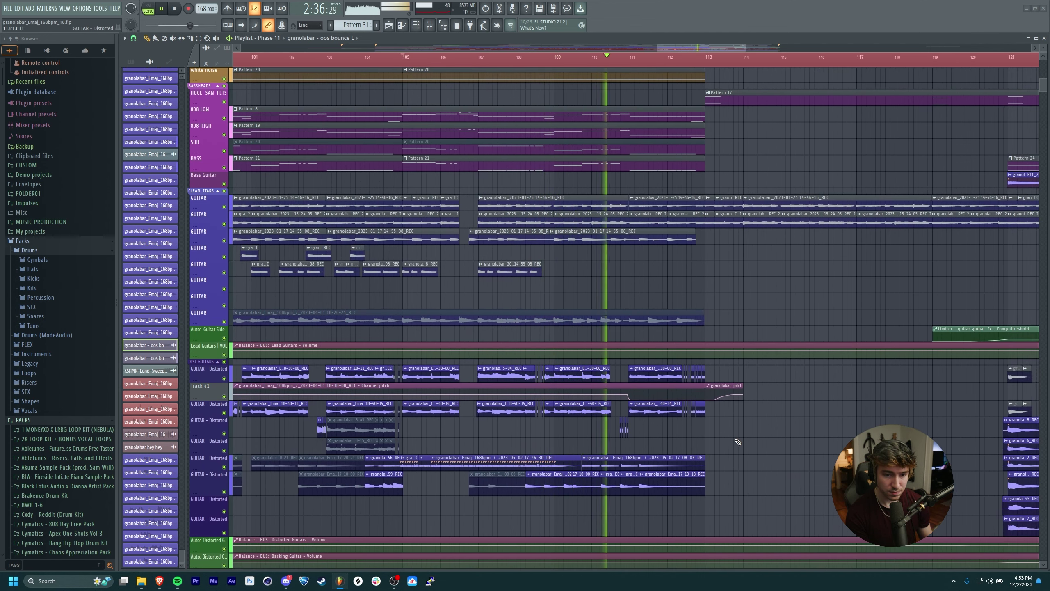
left_click_drag(737, 441, 620, 420)
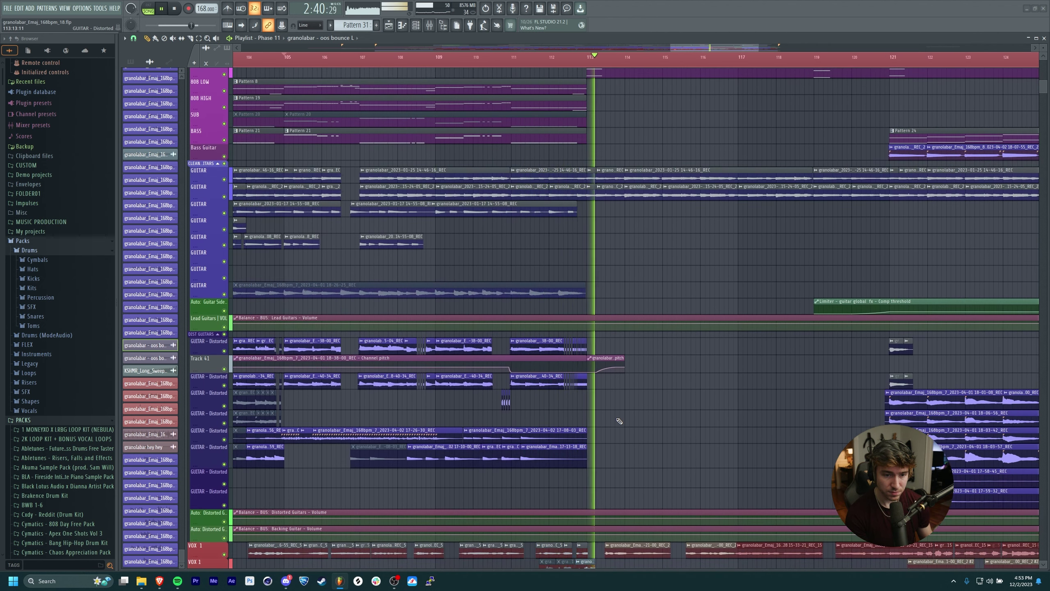
Stop playback and unmute the remaining clean GUITAR tracks, the guitar automation, the first distorted GUITAR track and the pitch automation track.
key("space")
scroll(556, 411, "up", 5)
scroll(556, 411, "up", 2)
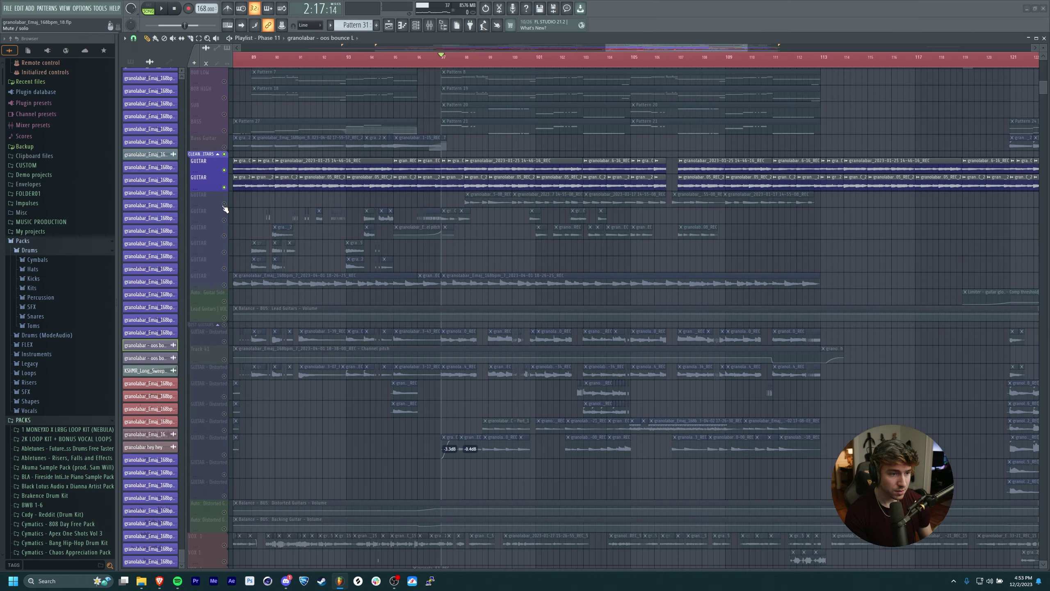
left_click_drag(224, 204, 224, 220)
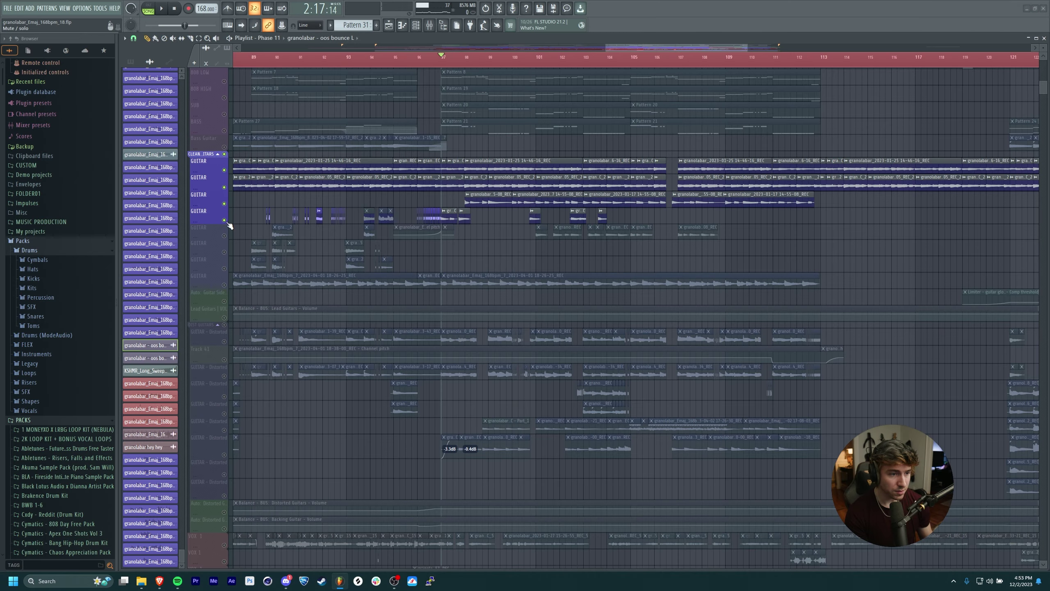
left_click_drag(228, 292, 224, 348)
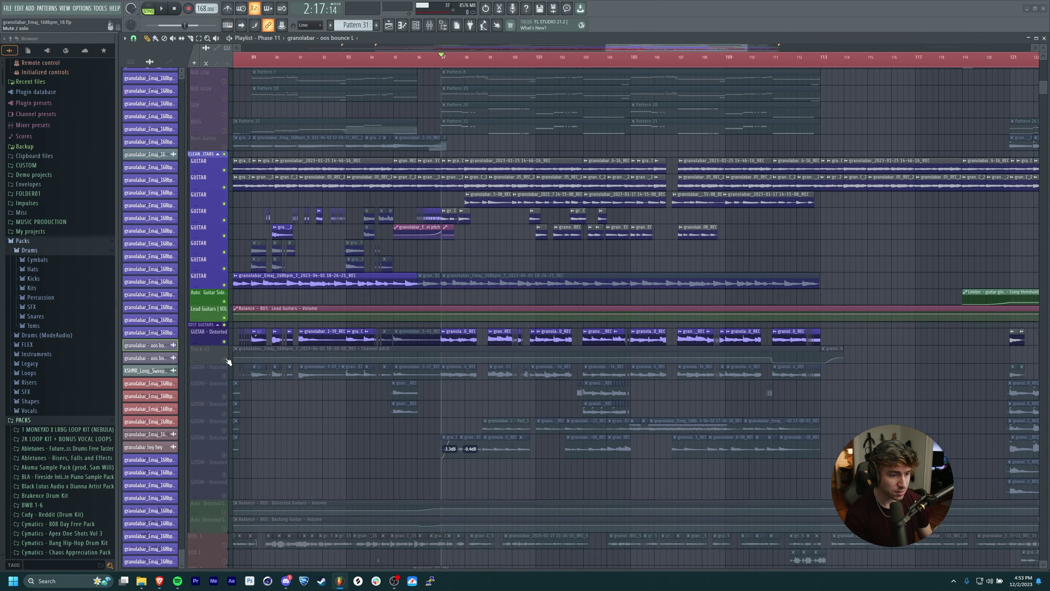
left_click(225, 359)
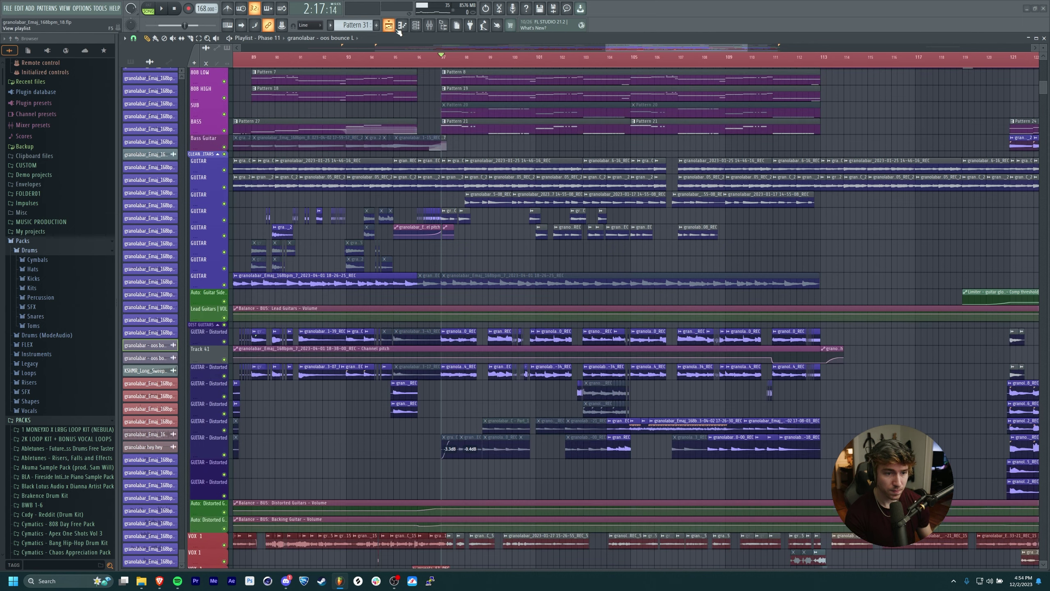
Play the full mix from bar 97, following the clean and distorted guitar clips toward bar 113.
key("space")
left_click_drag(539, 218, 460, 244)
scroll(443, 251, "up", 3)
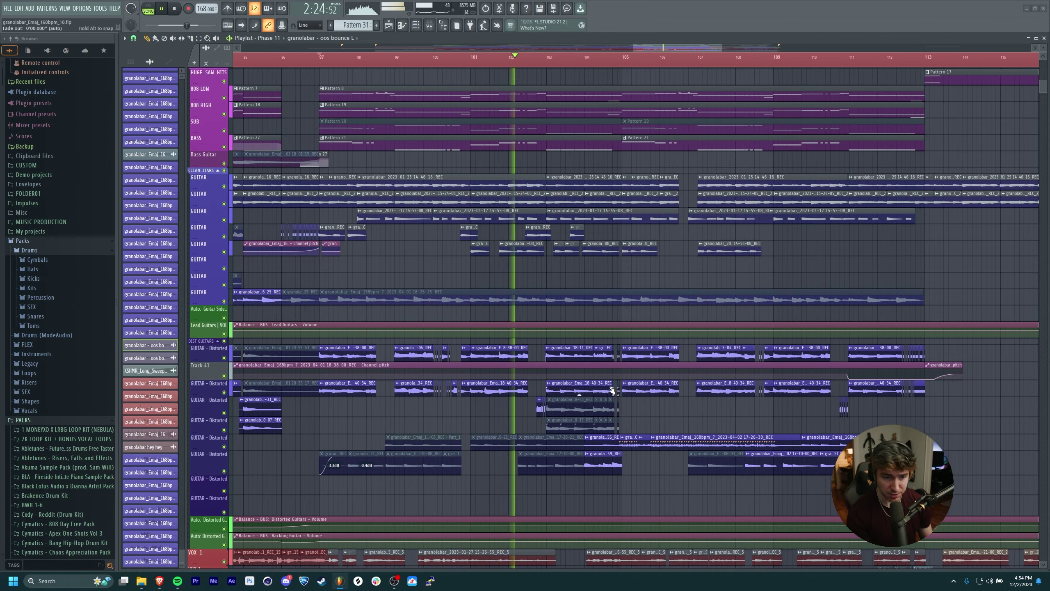
left_click_drag(701, 410, 625, 395)
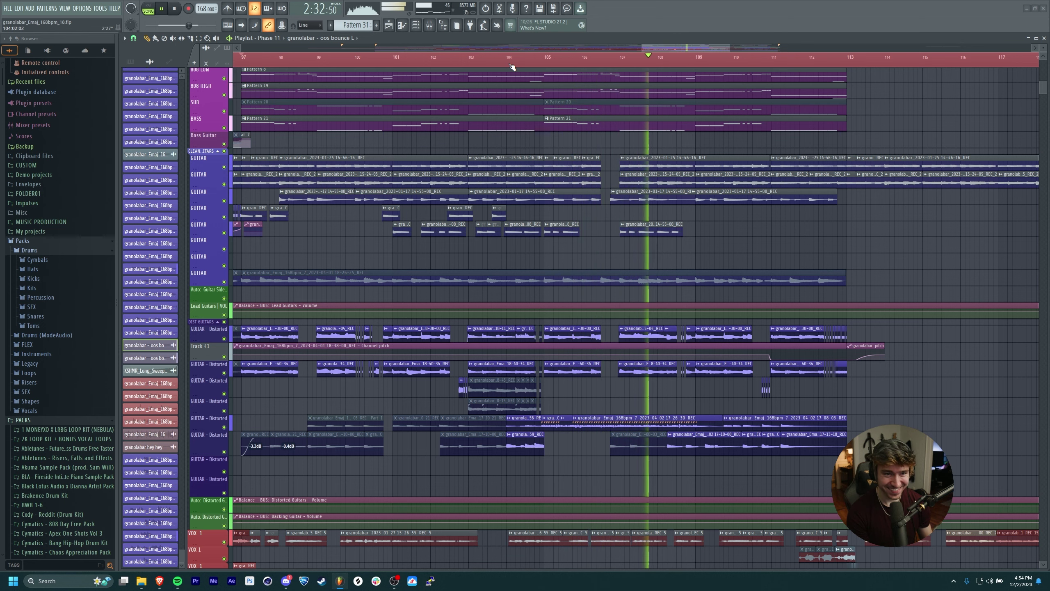
left_click_drag(766, 226, 675, 211)
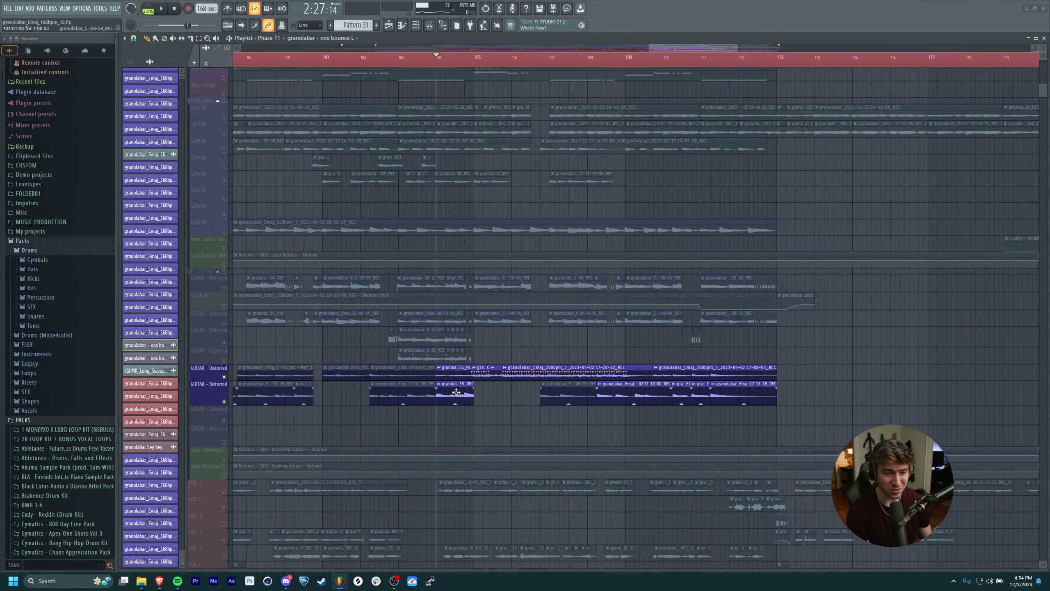
Play the two soloed distorted guitar tracks from bar 104 and examine their clips through to bar 113.
scroll(475, 417, "up", 3, "ctrl")
scroll(475, 417, "up", 2)
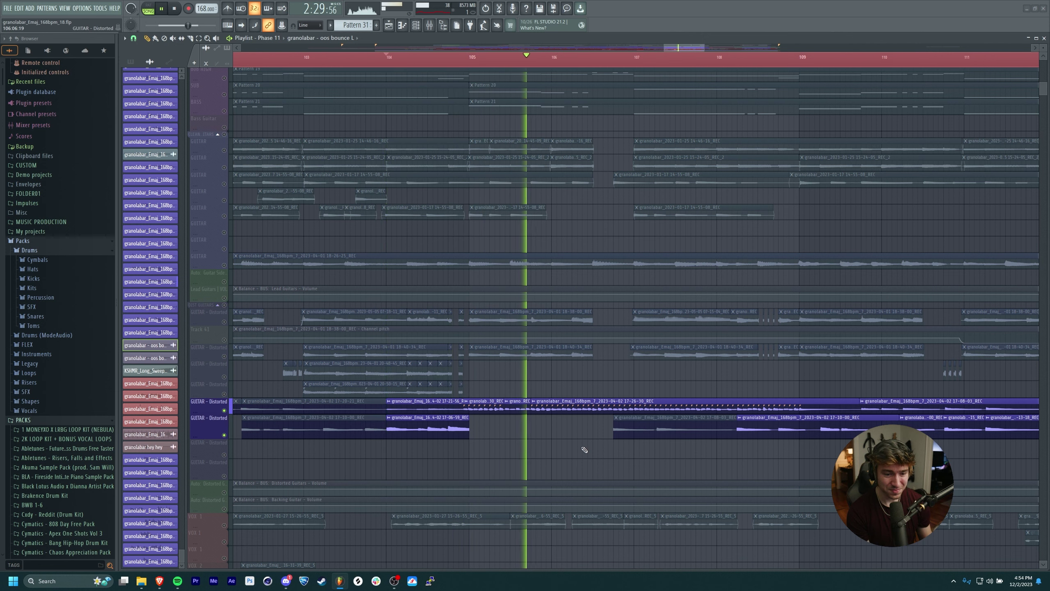
left_click_drag(585, 449, 528, 443)
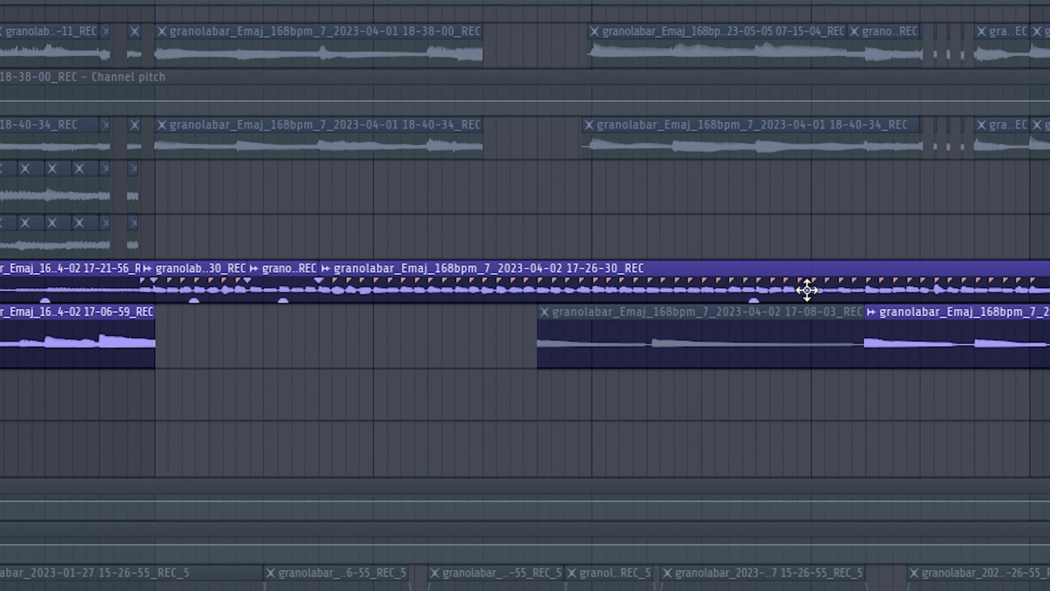
scroll(807, 290, "up", 5)
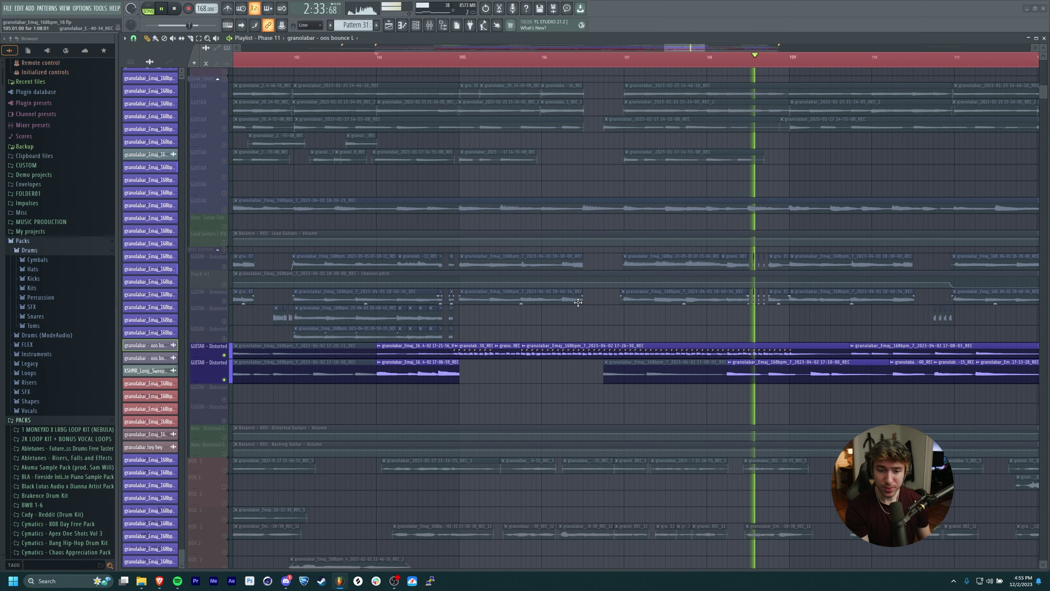
mouse_move(689, 320)
left_mouse_down()
mouse_move(494, 334)
mouse_move(677, 331)
left_mouse_up()
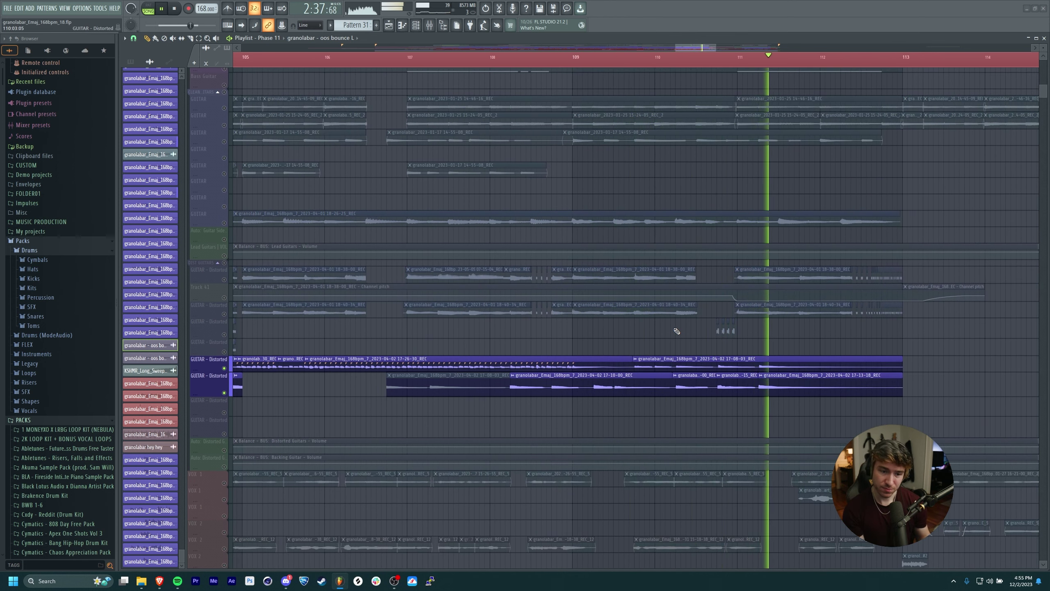
left_click_drag(792, 333, 672, 329)
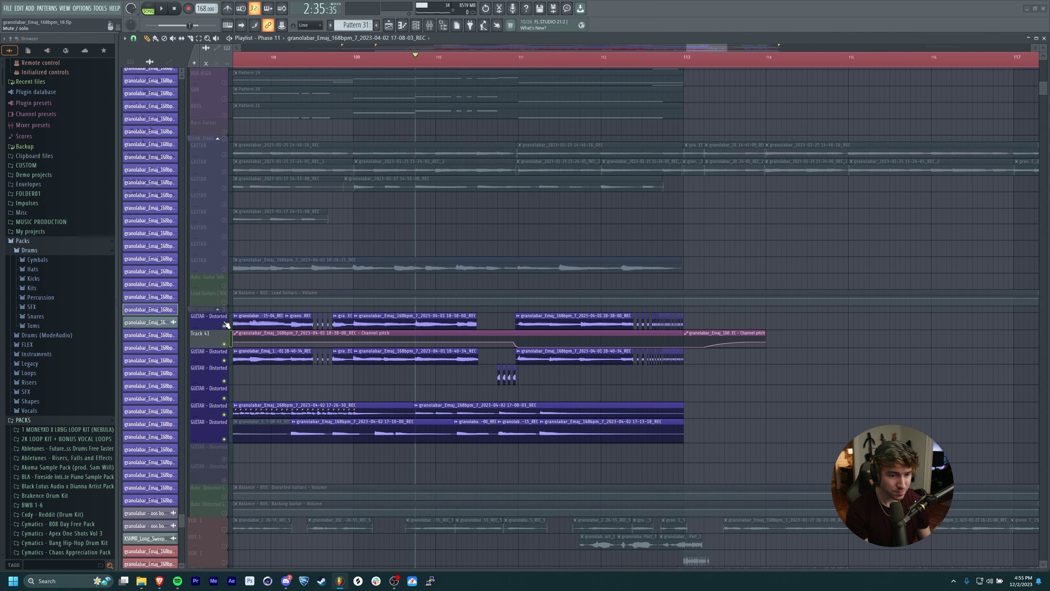
Play the soloed distorted guitars and channel pitch automation from bar 109, stop, and examine the chopped clips before bar 113.
key("space")
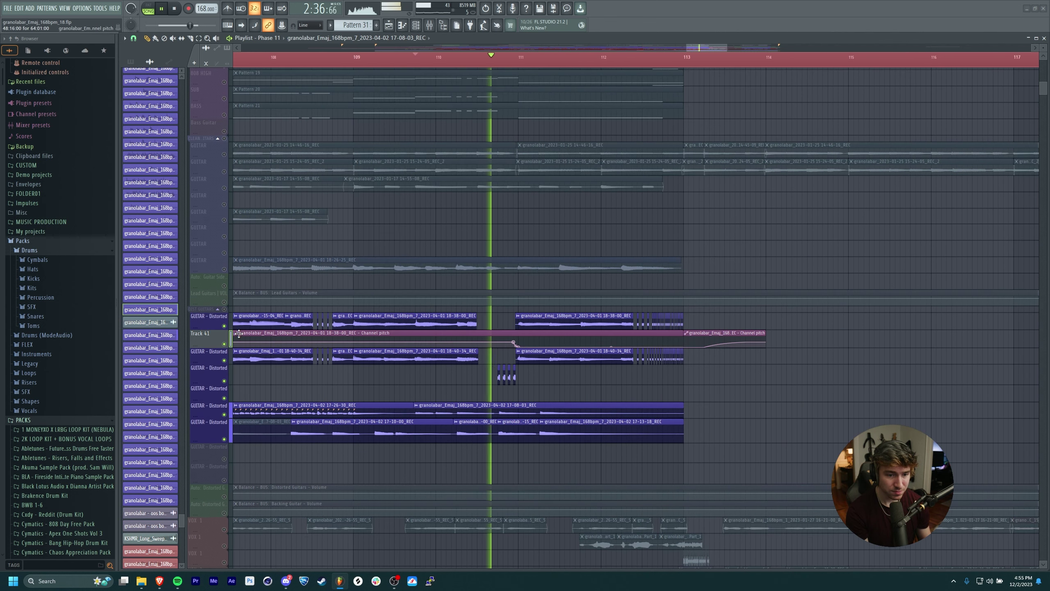
left_click_drag(597, 373, 644, 421)
key("space")
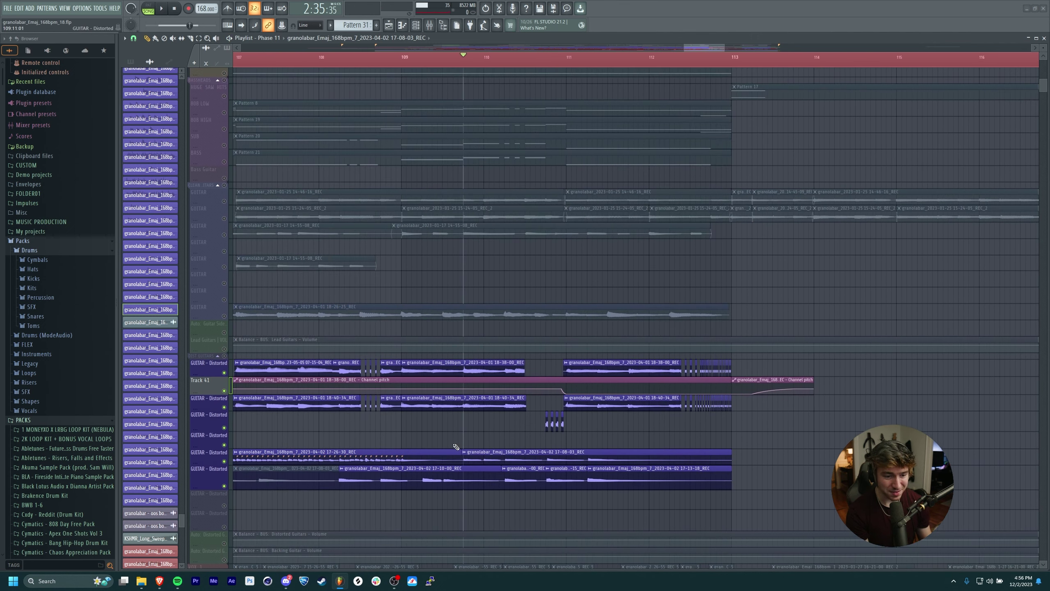
left_click_drag(456, 447, 599, 399)
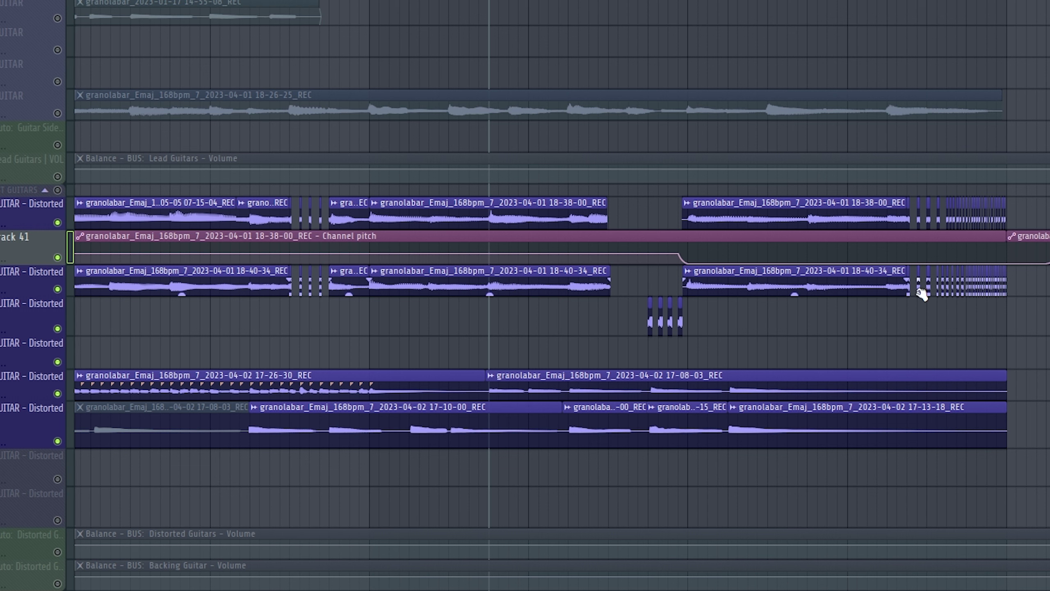
Play the soloed distorted guitars from bar 109, isolate the first GUITAR - Distorted track with its pitch automation, and stop playback.
scroll(891, 328, "right", 2)
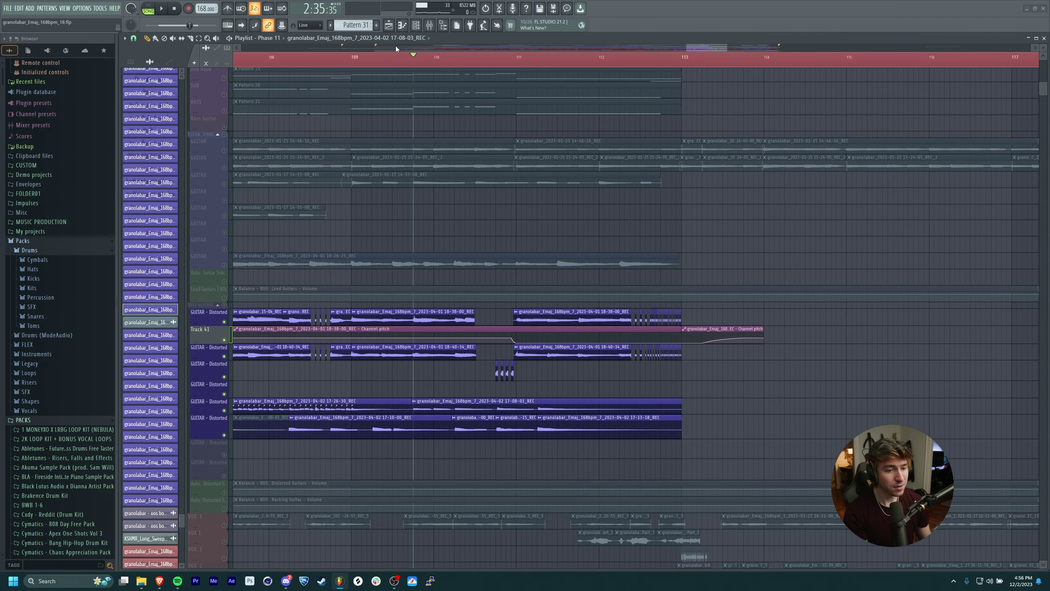
key("space")
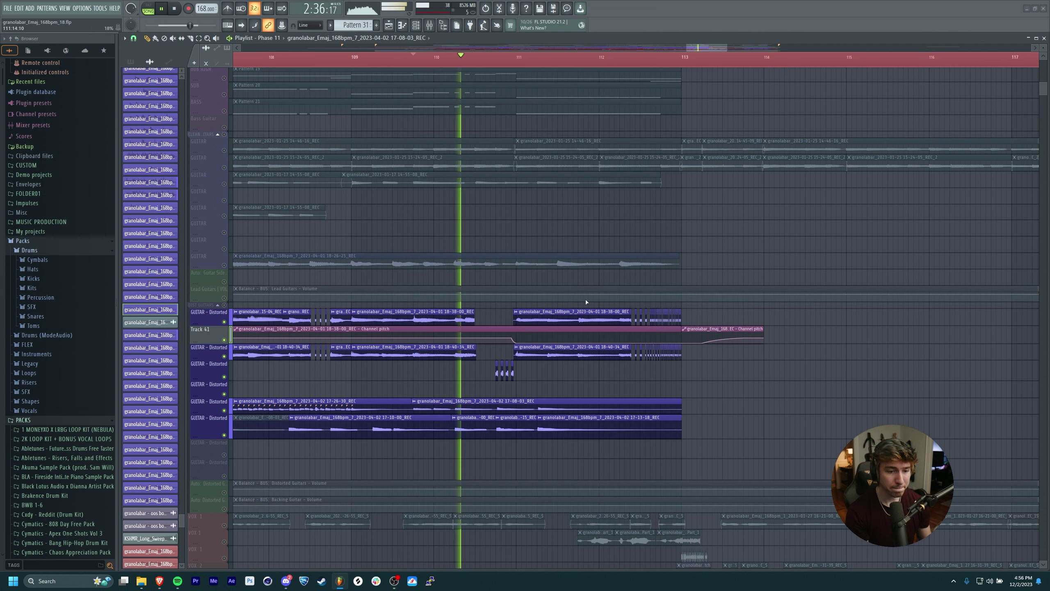
left_click(225, 352, "ctrl")
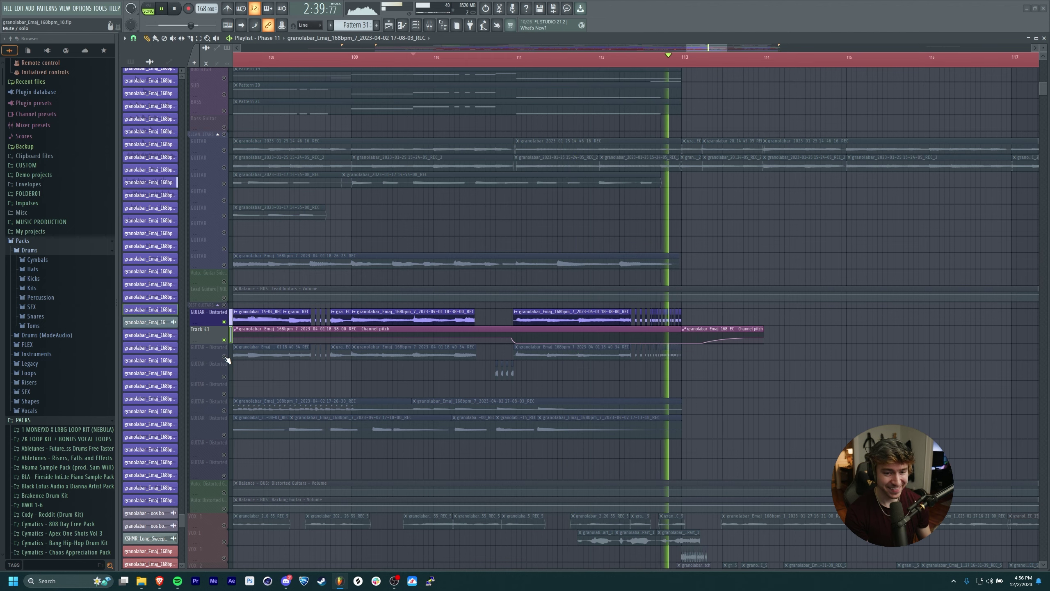
key("space")
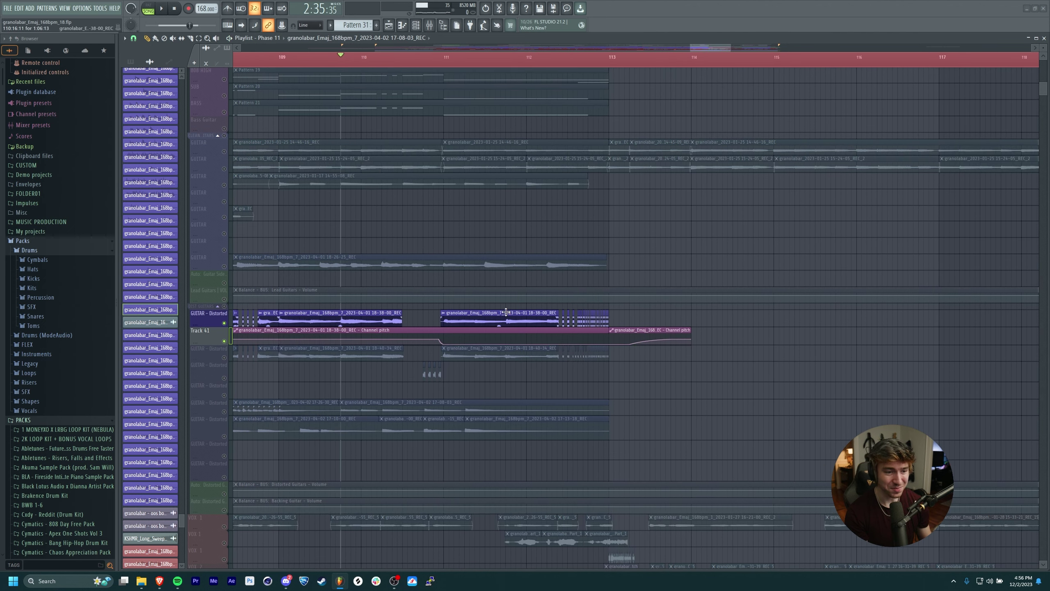
Unmute all tracks and solo the SYNTHS group in the playlist.
scroll(506, 312, "up", 5)
scroll(548, 256, "down", 6, "ctrl")
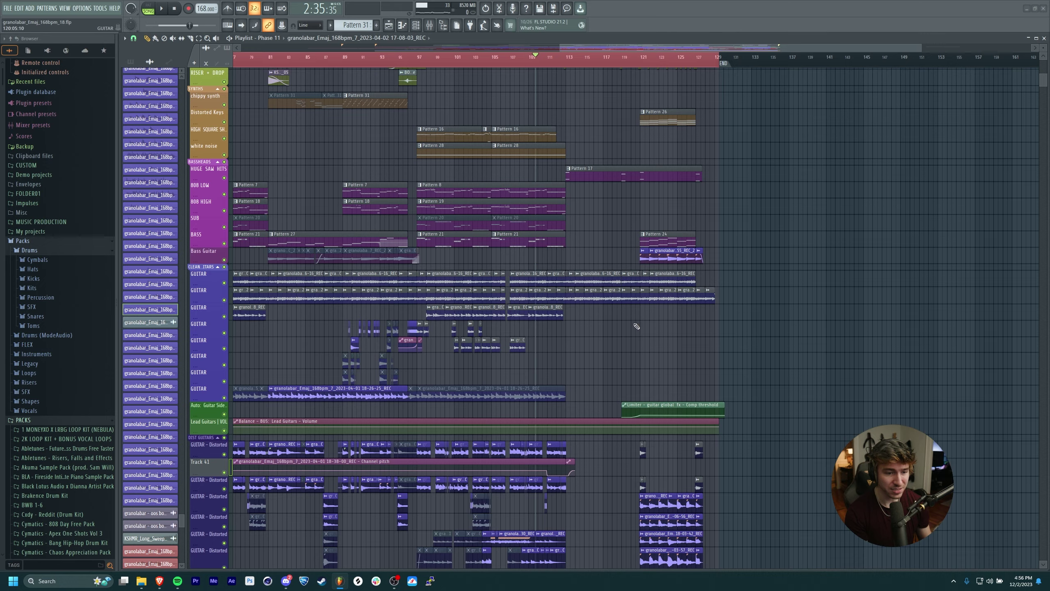
left_click_drag(636, 326, 881, 457)
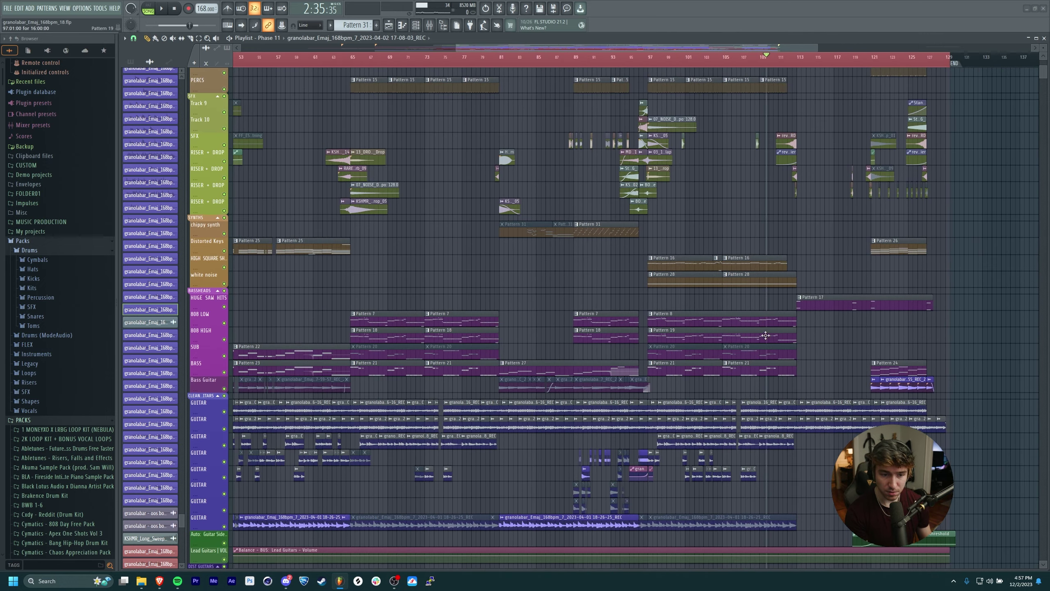
left_click_drag(788, 339, 650, 346)
scroll(638, 347, "up", 3, "ctrl")
left_click_drag(729, 309, 572, 373)
scroll(412, 361, "down", 1, "ctrl")
left_click_drag(413, 360, 670, 386)
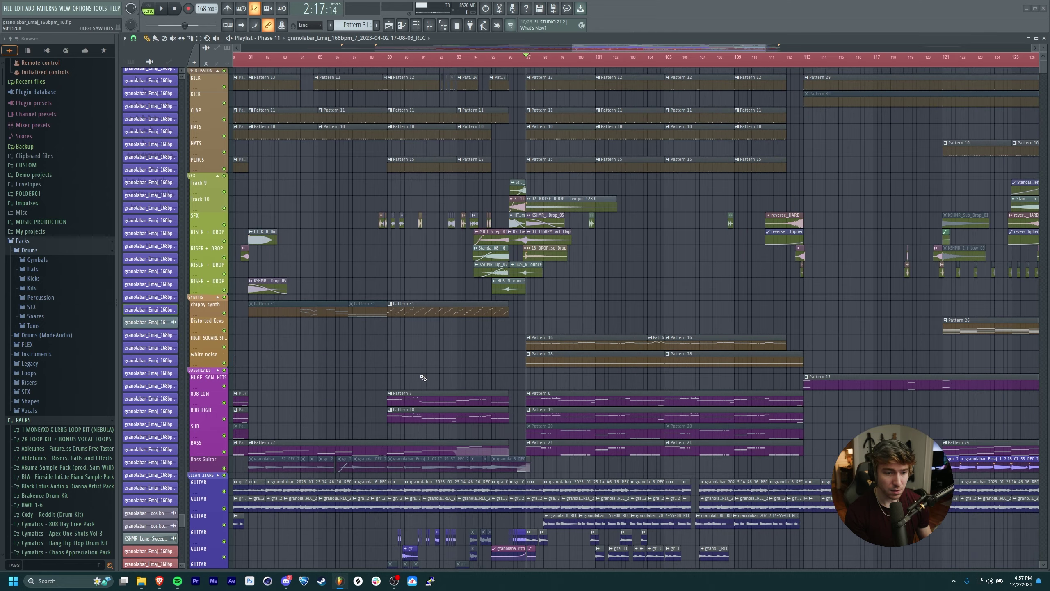
right_click(224, 347)
left_click(225, 313)
left_click_drag(463, 319, 830, 292)
scroll(829, 292, "down", 3, "ctrl")
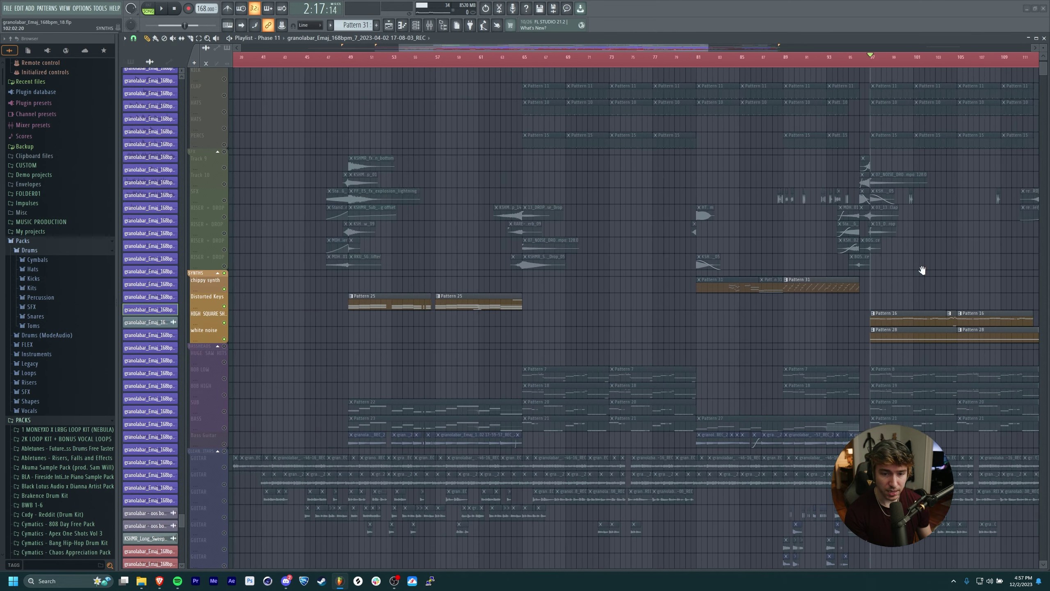
Play the soloed high square and white noise synths from bar 104, stop, and examine their patterns through to bar 113.
left_click_drag(939, 270, 587, 299)
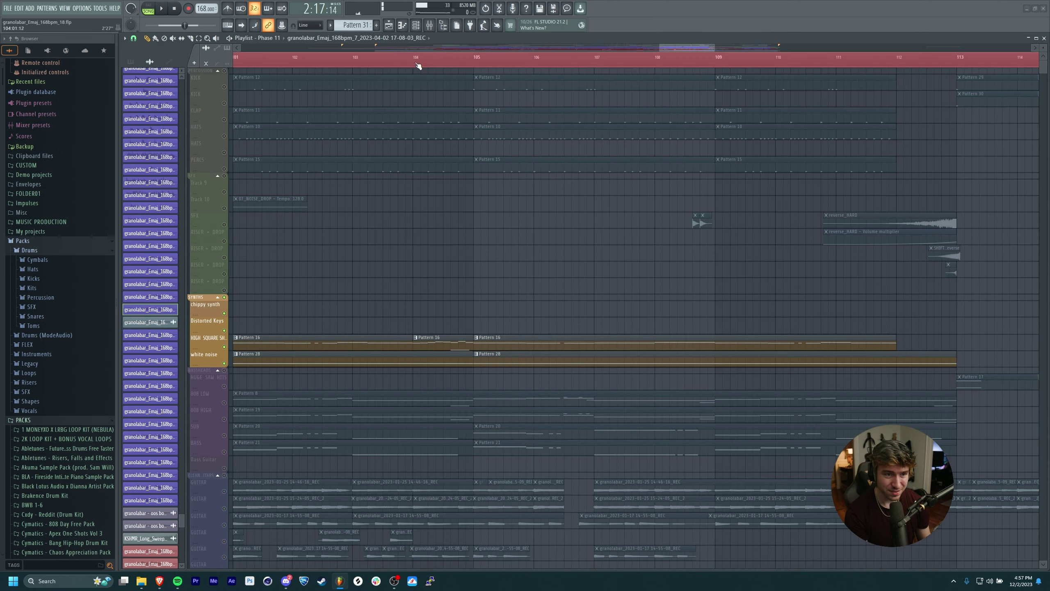
key("space")
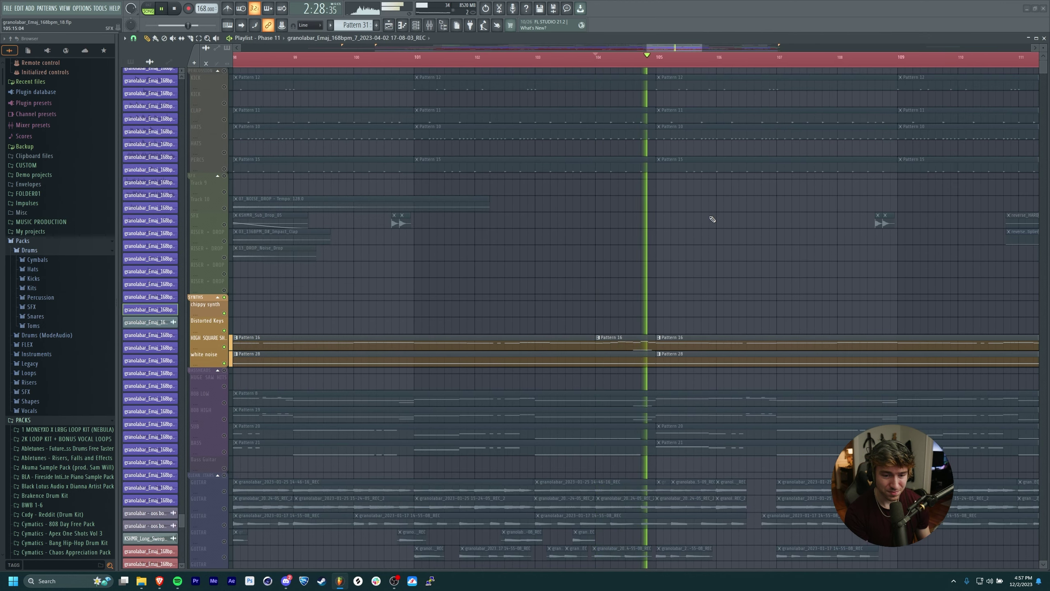
key("space")
scroll(737, 250, "down", 3)
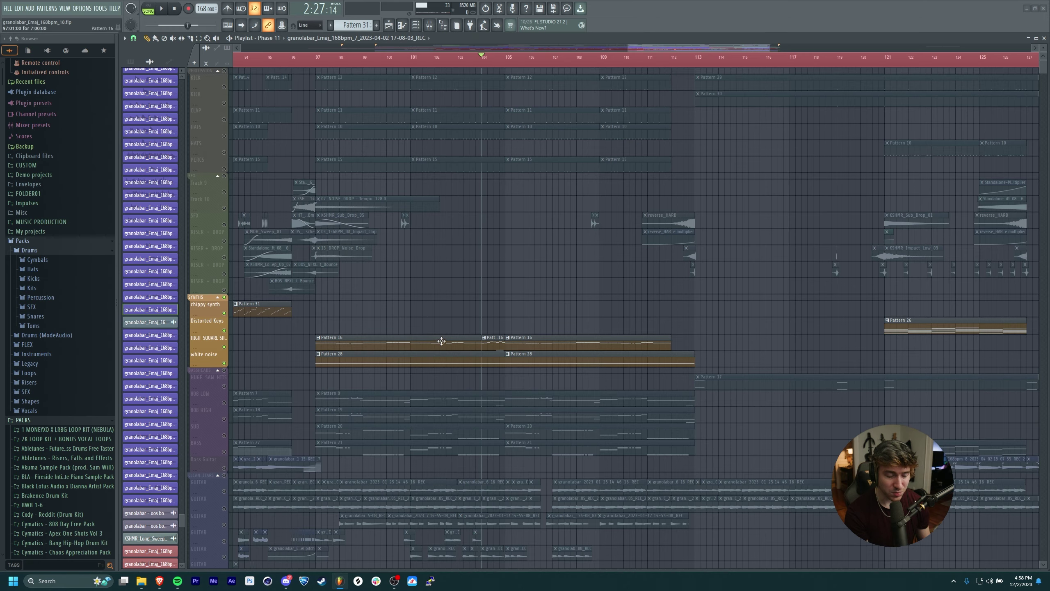
scroll(540, 276, "left", 2)
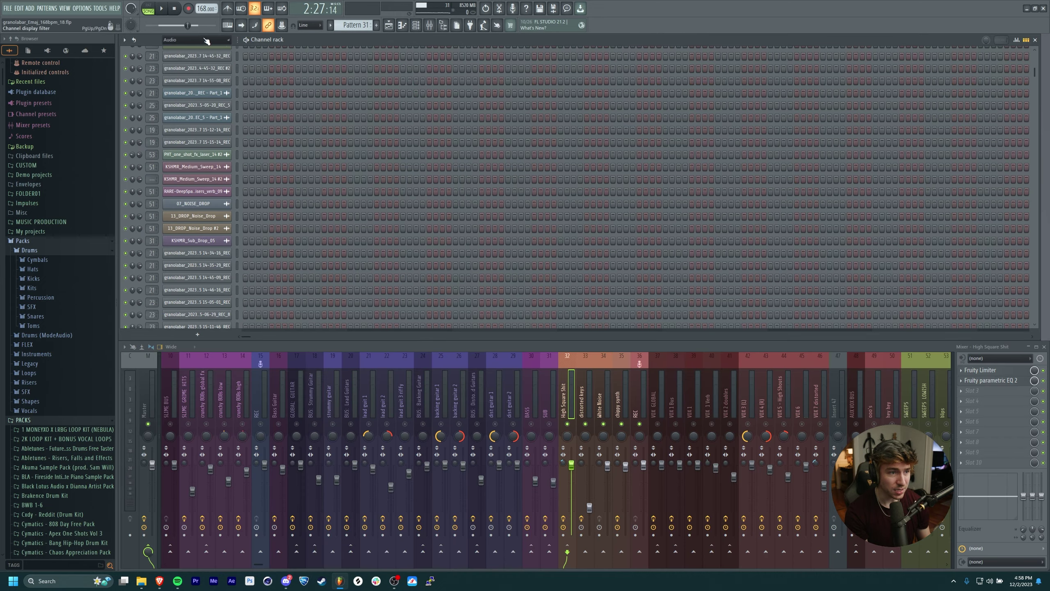
Filter the channel rack to Unsorted, close the white noise synth after auditioning it, and unsolo the mixer tracks.
left_click(182, 76)
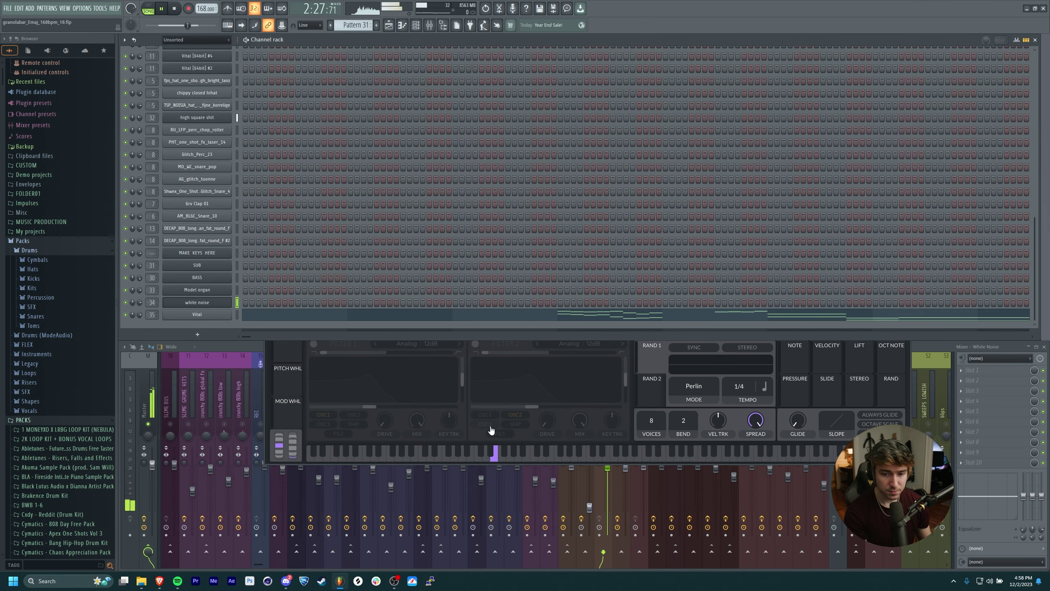
left_click(964, 346)
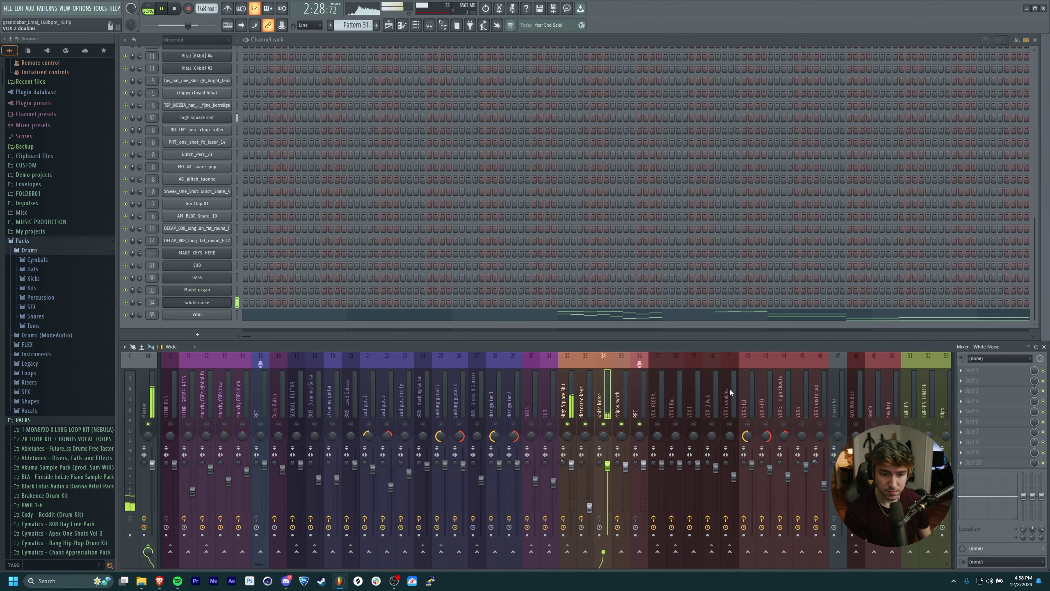
right_click(622, 424)
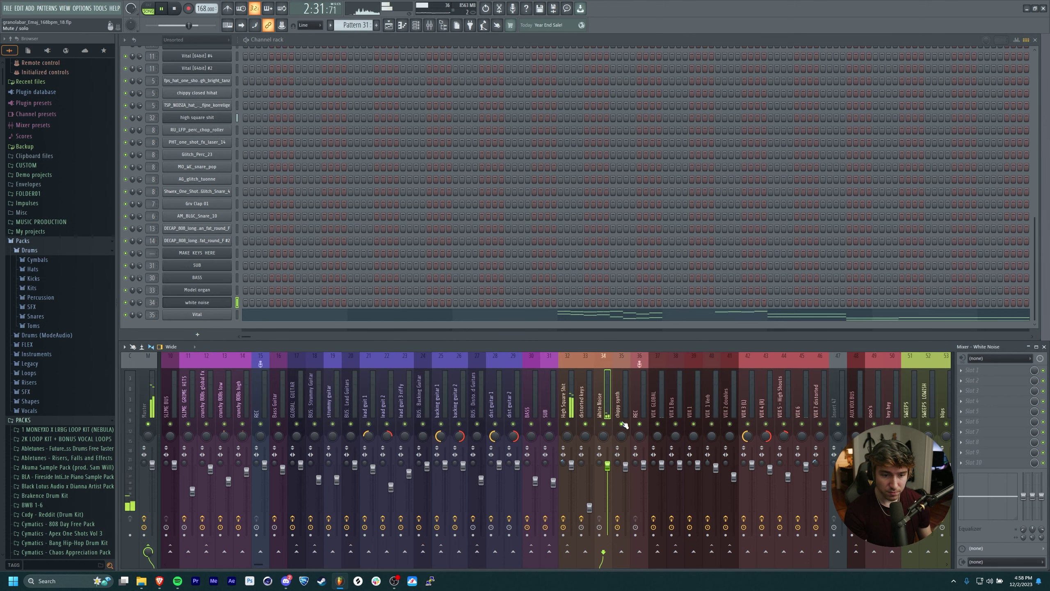
Return to the playlist and unmute the RISER + DROP, SFX and remaining FX tracks together with the percussion tracks.
left_click(388, 25)
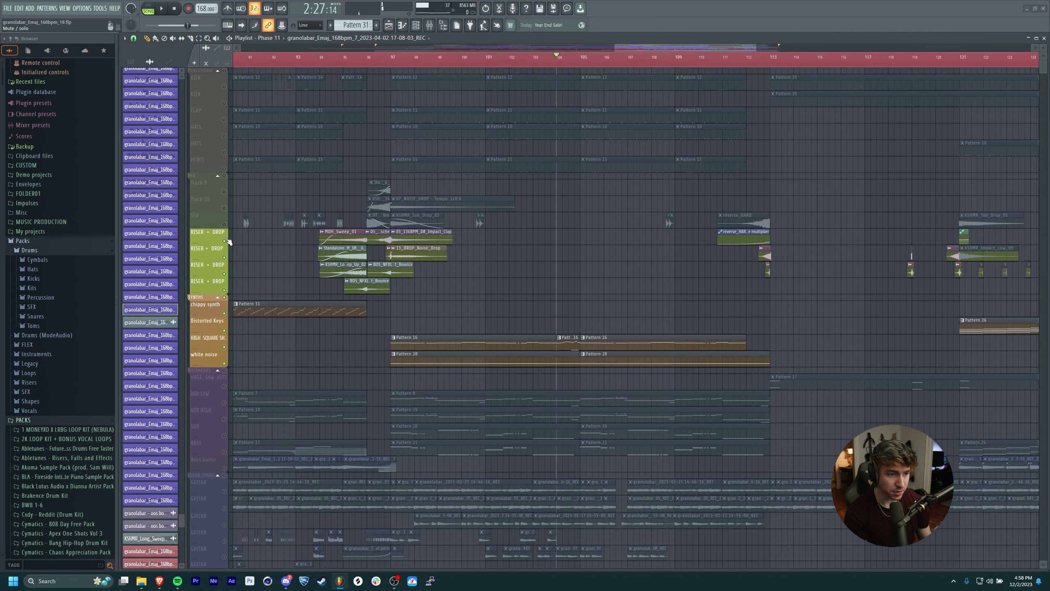
left_click(224, 225)
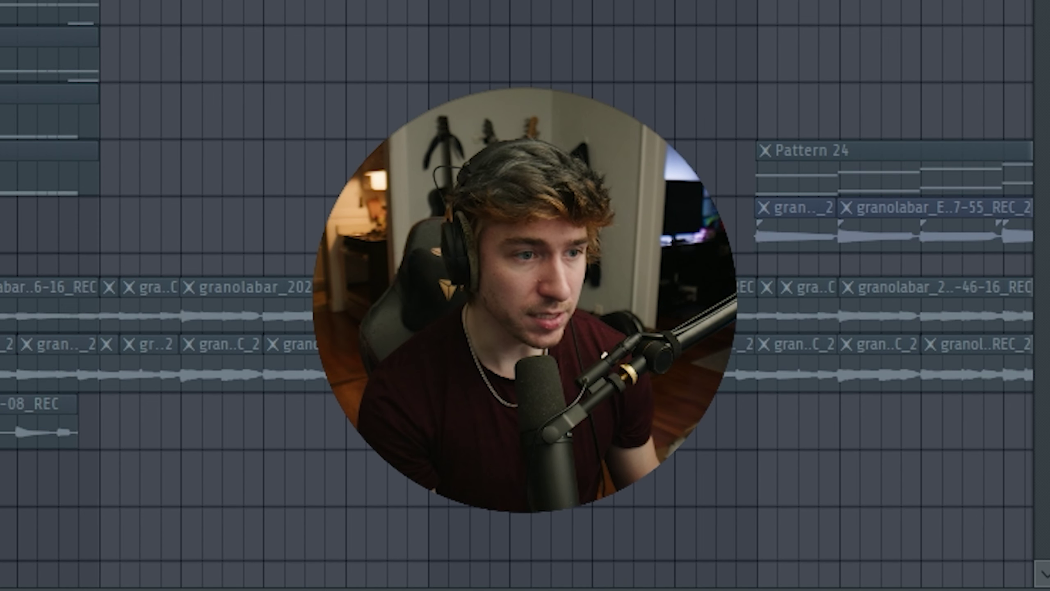
scroll(517, 290, "down", 5)
scroll(516, 289, "up", 5)
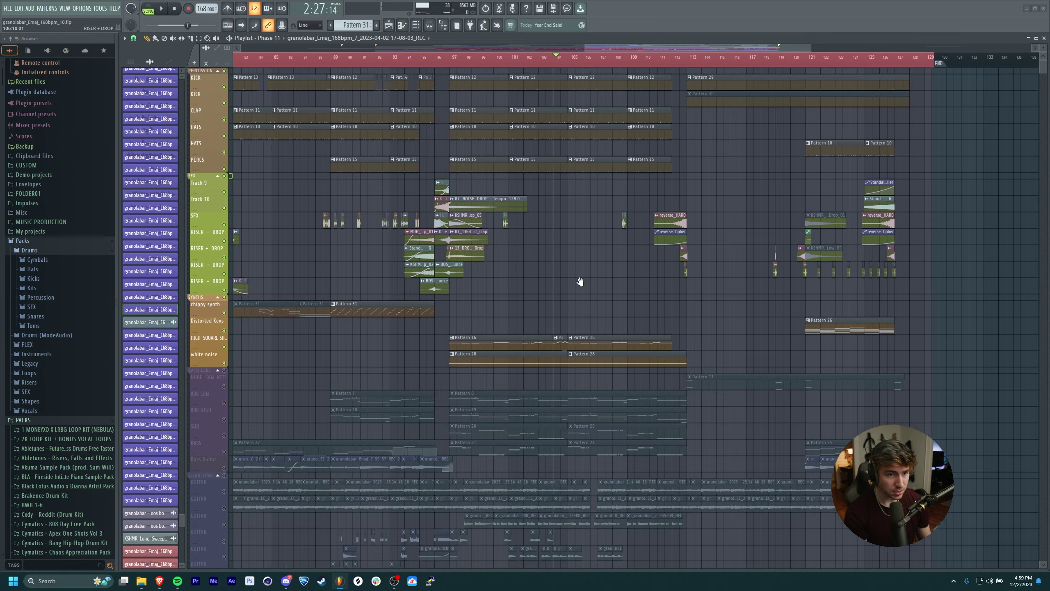
Play the percussion, FX and synth tracks from bar 97, following the SFX and noise drop clips to the reverse_HARD riser.
scroll(580, 281, "right", 2)
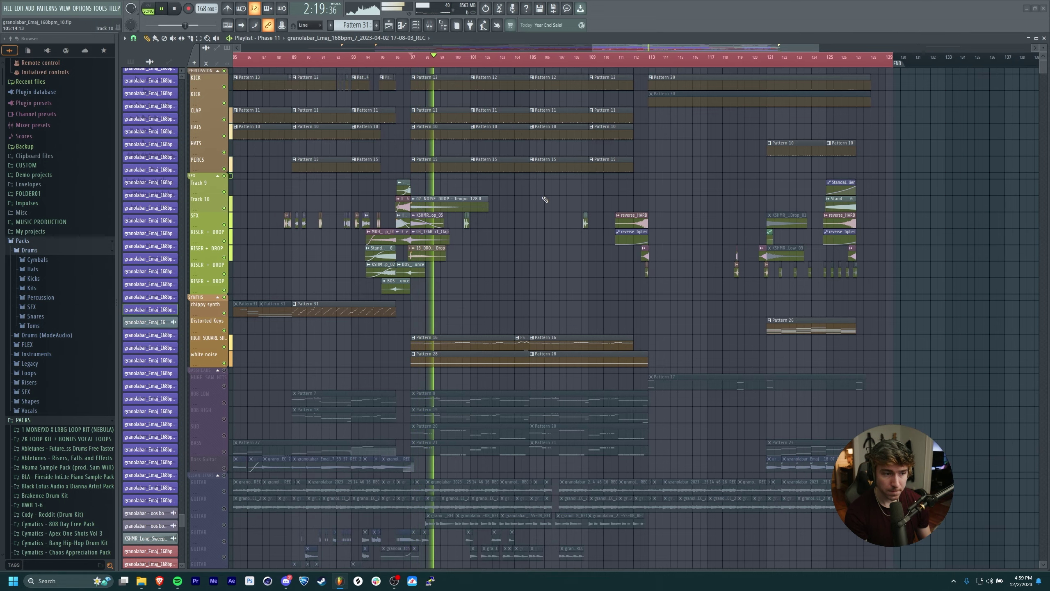
scroll(527, 220, "up", 4, "ctrl")
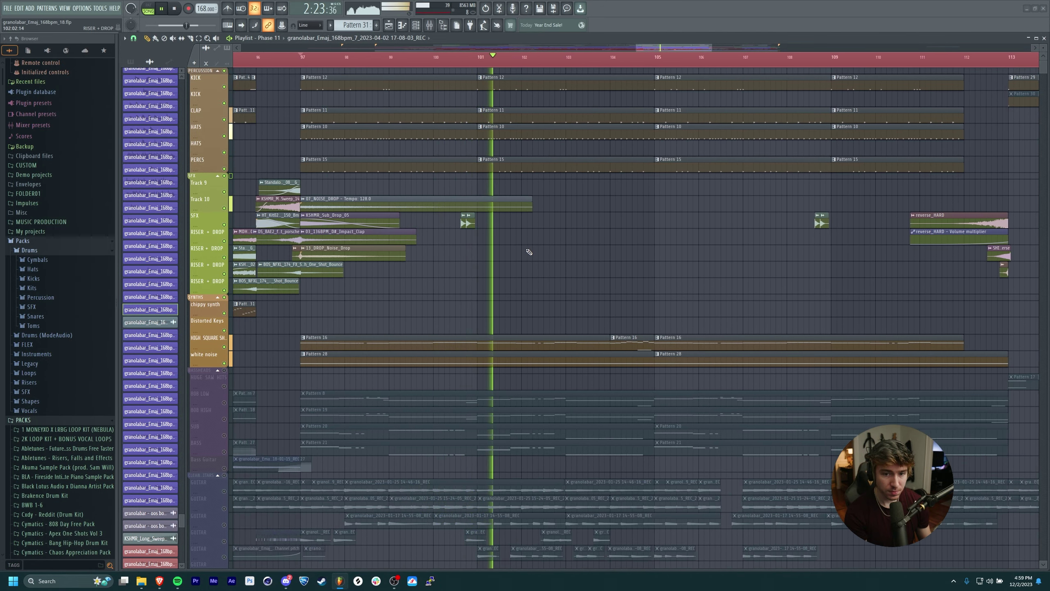
scroll(637, 265, "right", 1)
scroll(447, 222, "up", 6, "ctrl")
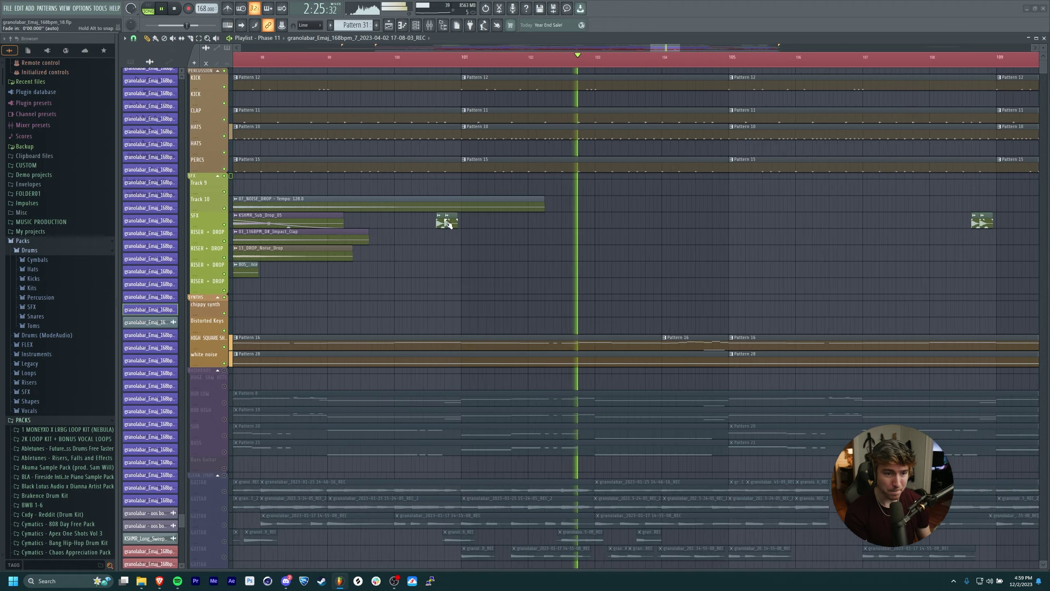
scroll(514, 277, "down", 6, "ctrl")
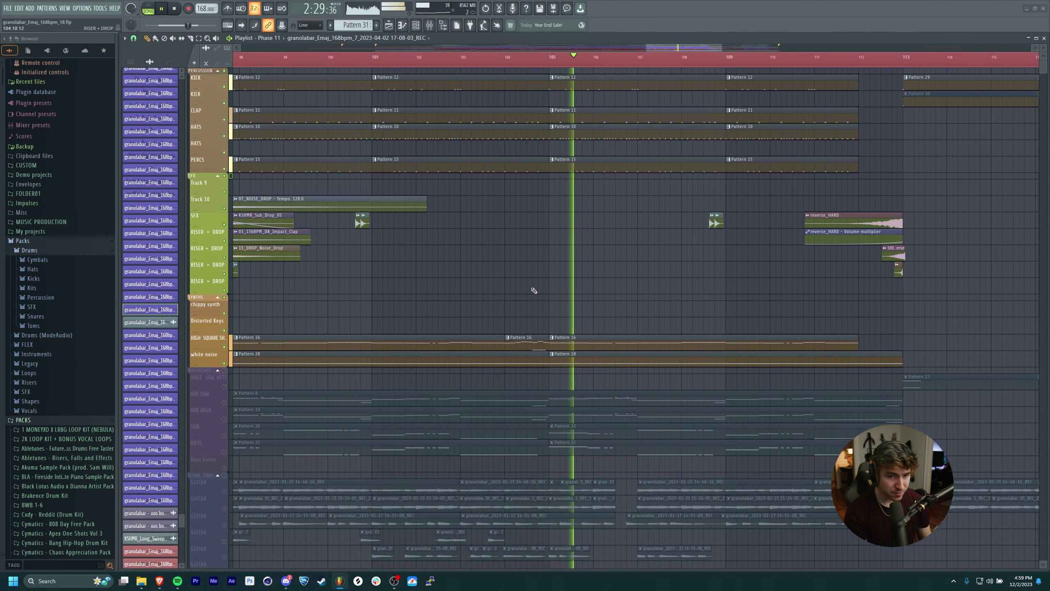
left_click_drag(714, 270, 659, 294)
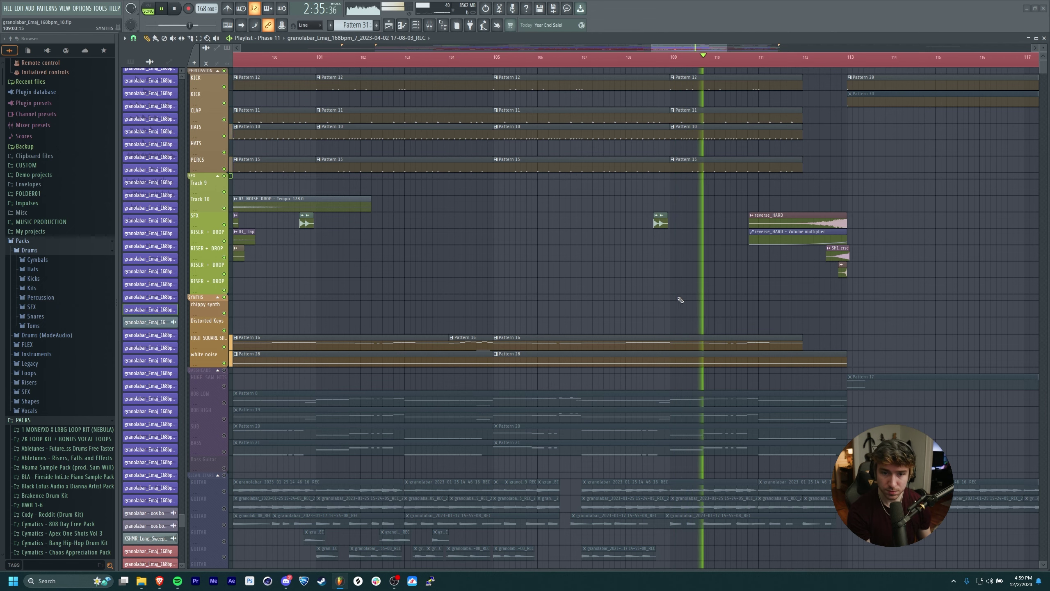
left_click_drag(658, 229, 551, 212)
left_click_drag(764, 268, 694, 285)
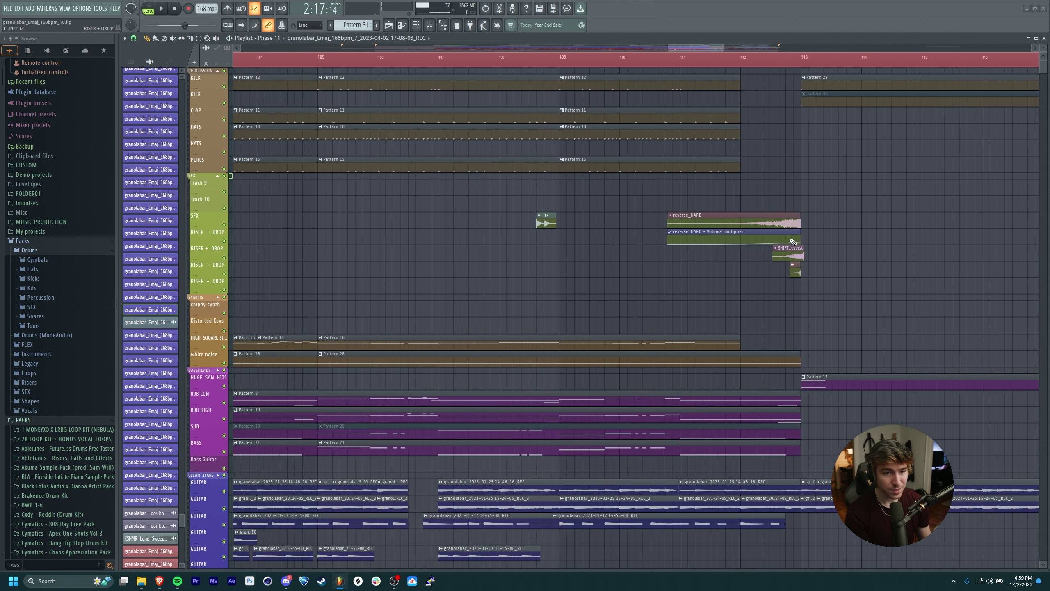
Play the full mix with bass and guitars through the reverse_HARD riser toward bar 113.
scroll(760, 207, "down", 5)
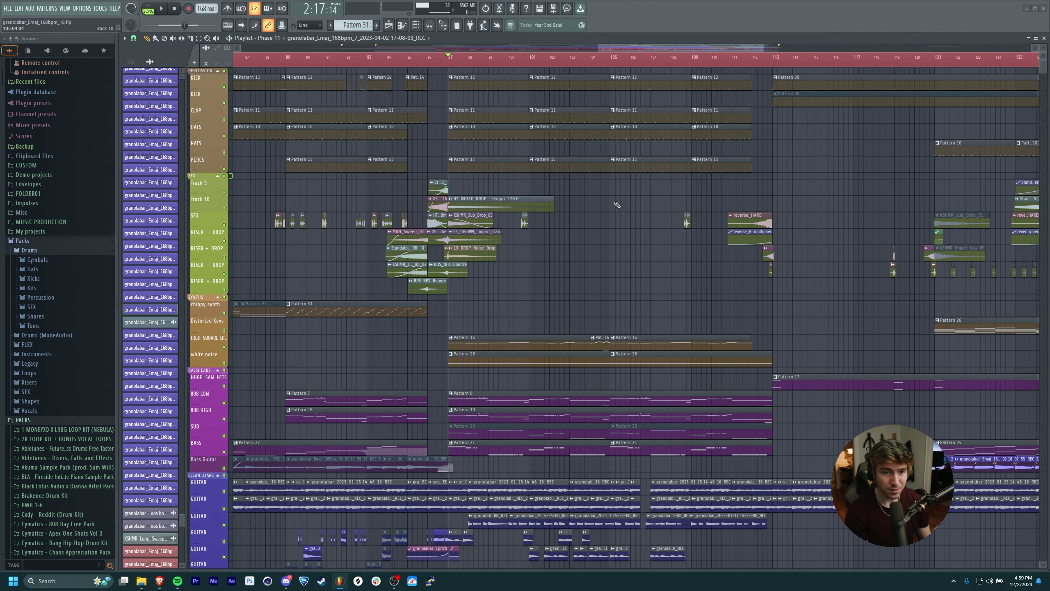
left_click_drag(637, 237, 542, 189)
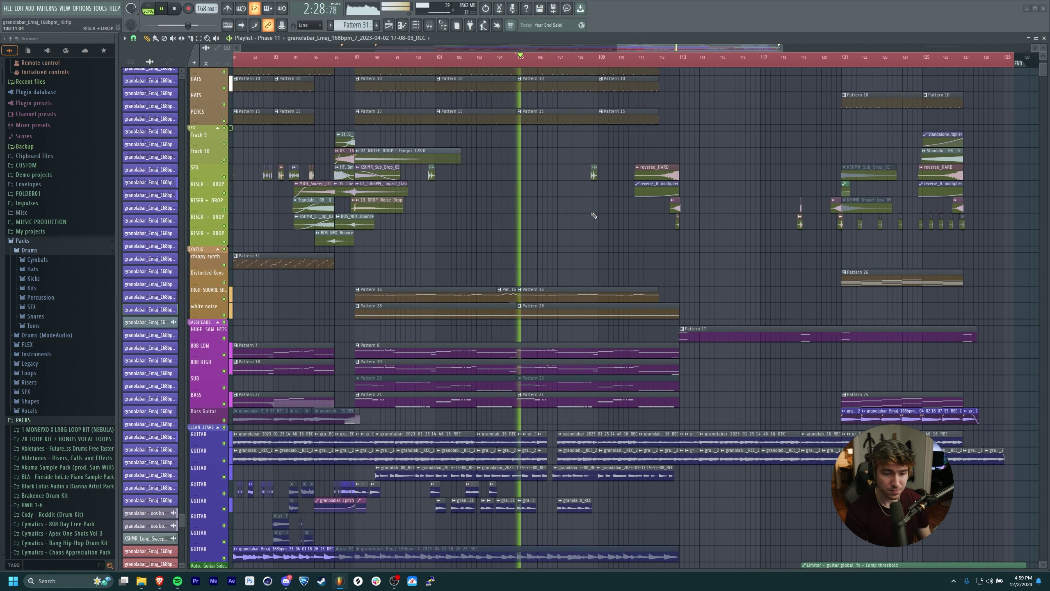
left_click_drag(733, 242, 677, 292)
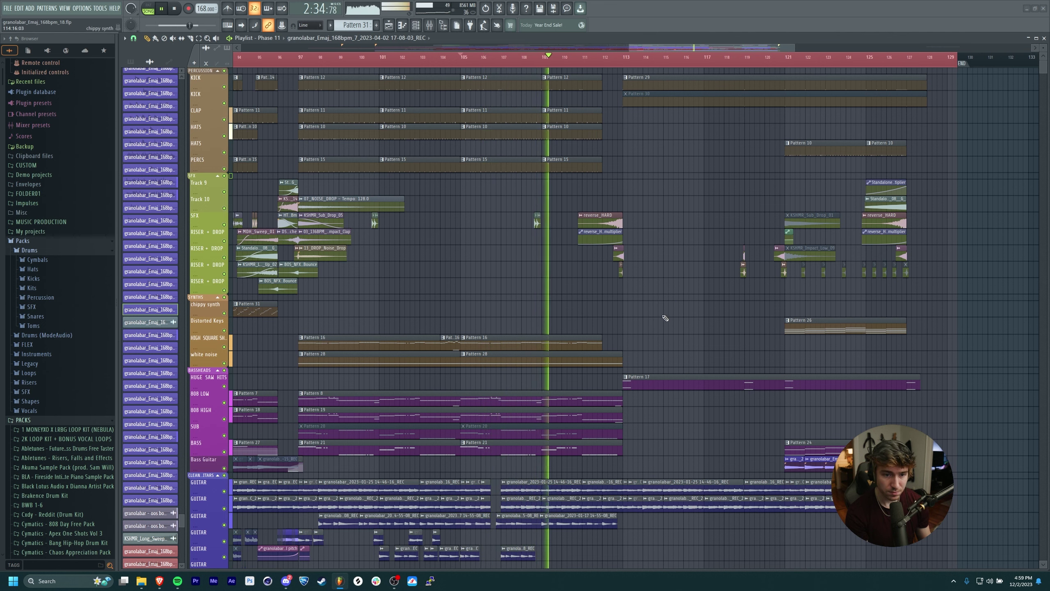
scroll(665, 317, "up", 3, "ctrl")
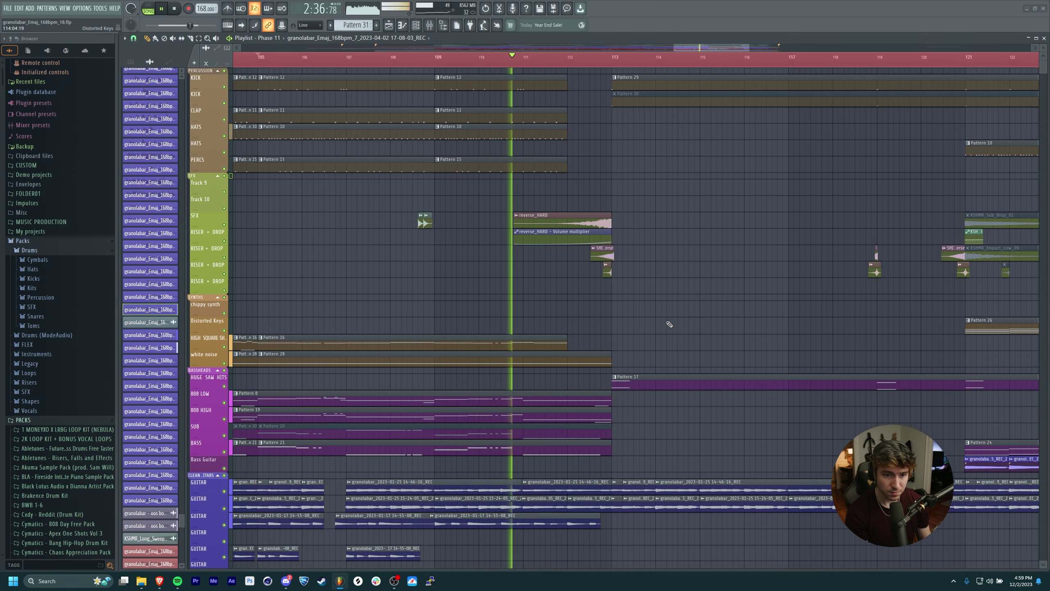
left_click_drag(715, 246, 667, 280)
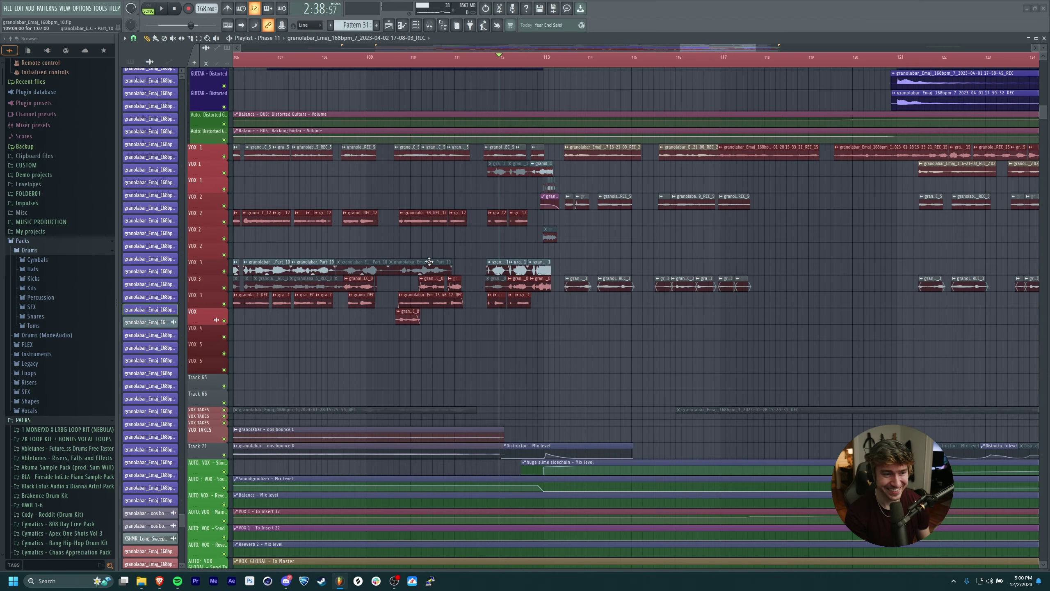
Play the full mix from bar 112, following the distorted guitar and VOX clips into bar 113.
left_click_drag(704, 233, 714, 320)
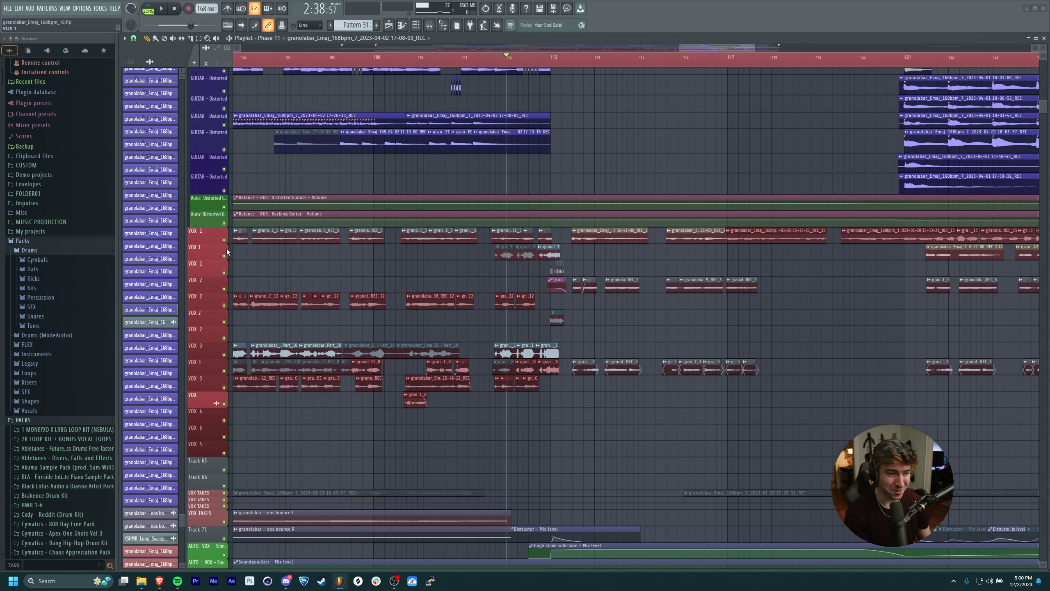
left_click_drag(581, 300, 601, 395)
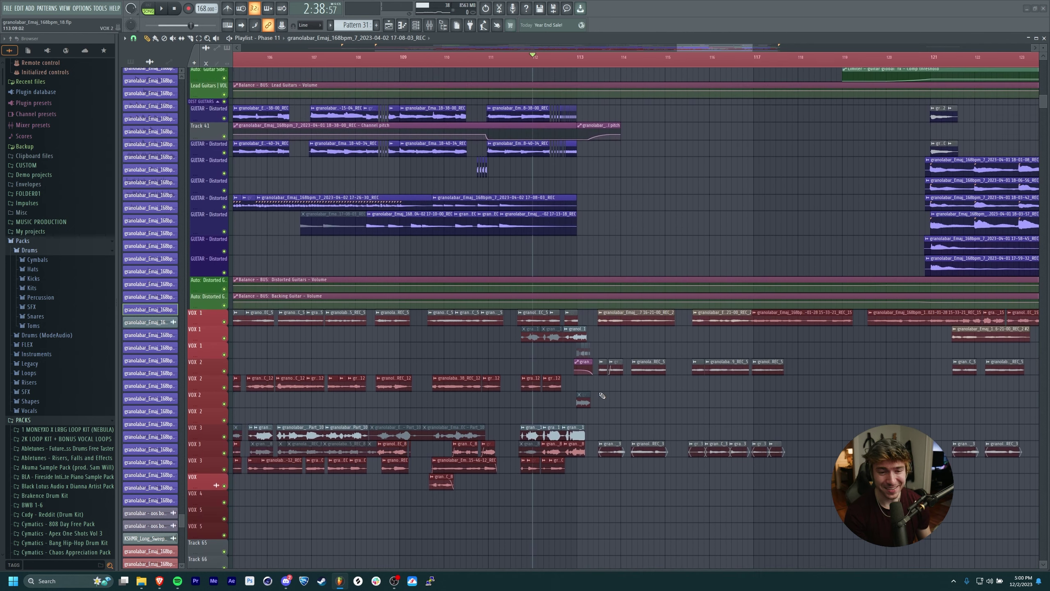
left_click_drag(606, 230, 623, 262)
key("space")
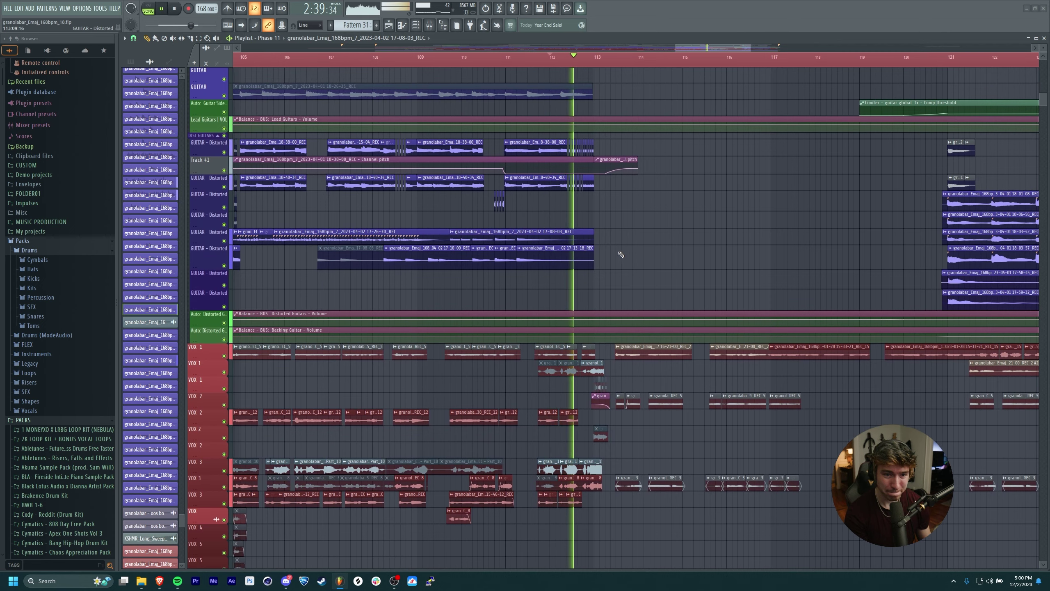
Stop playback and examine the vocal automation around bar 113, including the Distructor, huge slime sidechain and Soundgoodizer mix levels.
scroll(612, 207, "down", 10)
key("space")
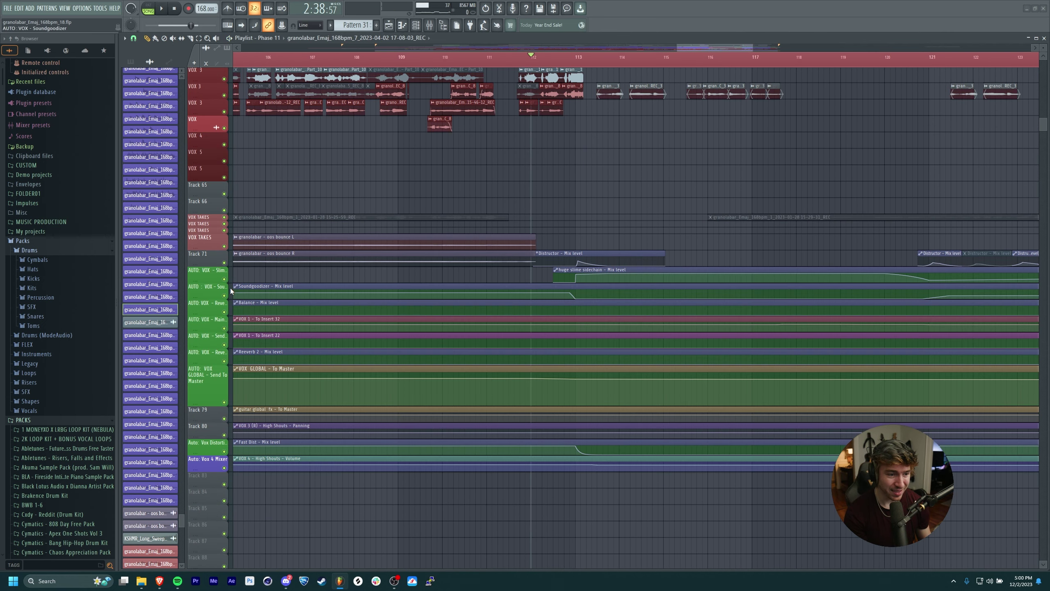
left_click_drag(563, 526, 524, 555)
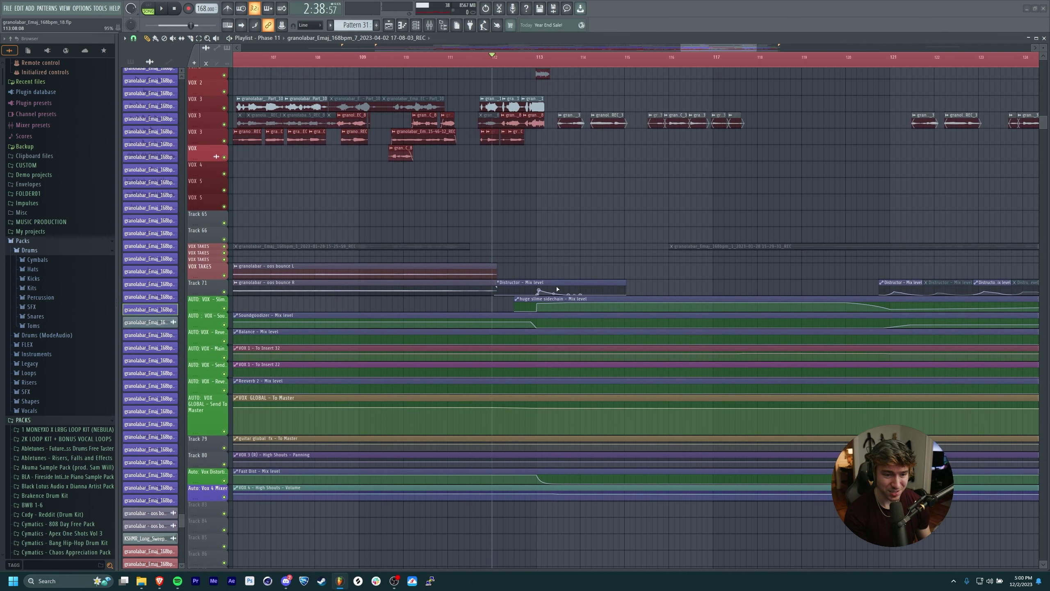
scroll(527, 329, "up", 6)
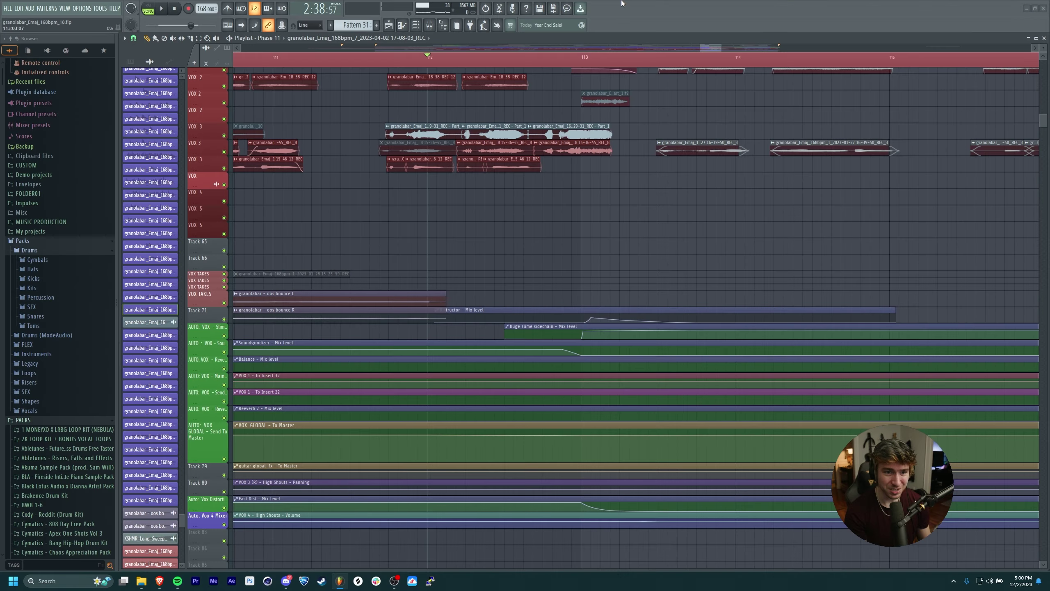
Solo the HUGE SAW HITS track and play its Pattern 17 clip from bar 113.
left_click_drag(585, 335, 578, 502)
left_click_drag(621, 174, 607, 305)
scroll(579, 294, "down", 10)
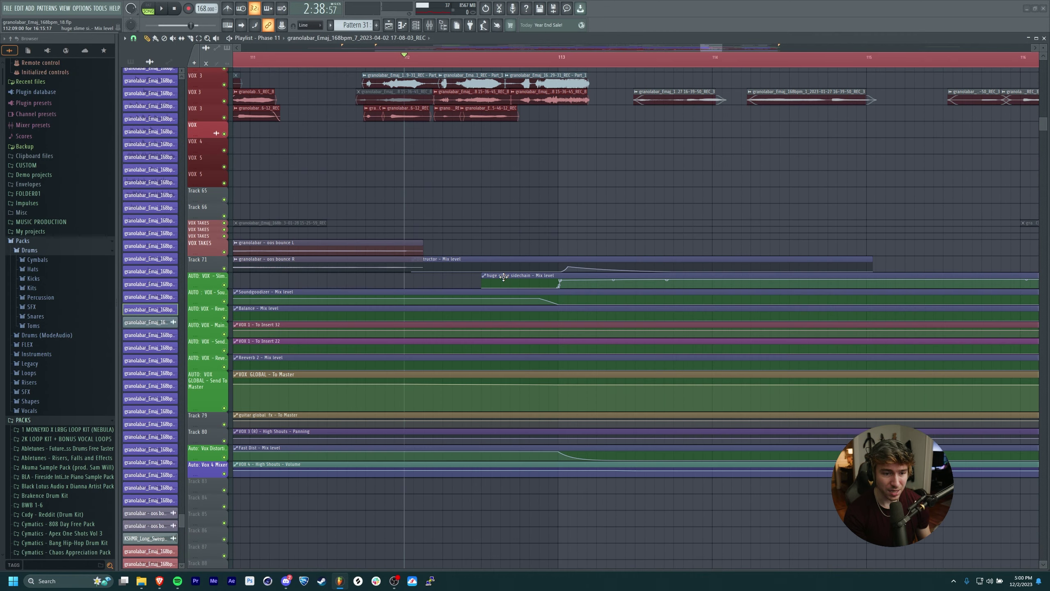
scroll(565, 252, "up", 15)
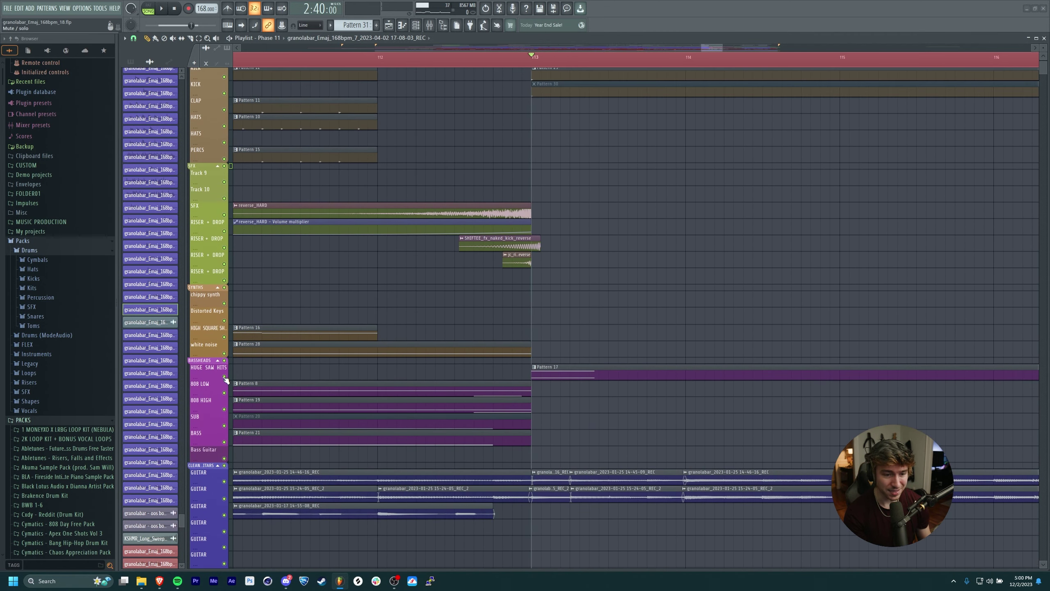
left_click(224, 377, "ctrl")
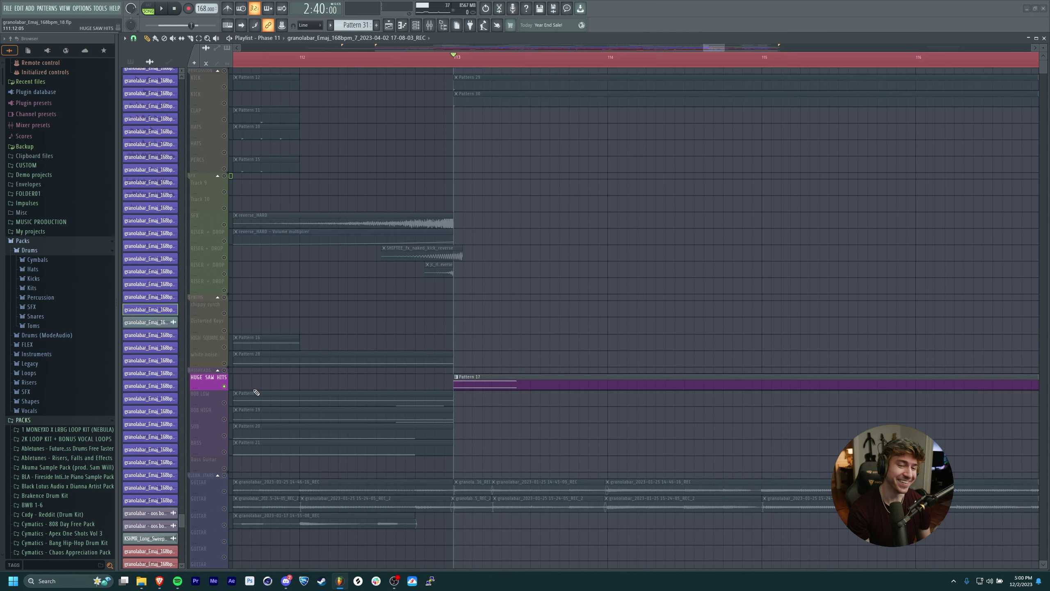
key("space")
key("space")
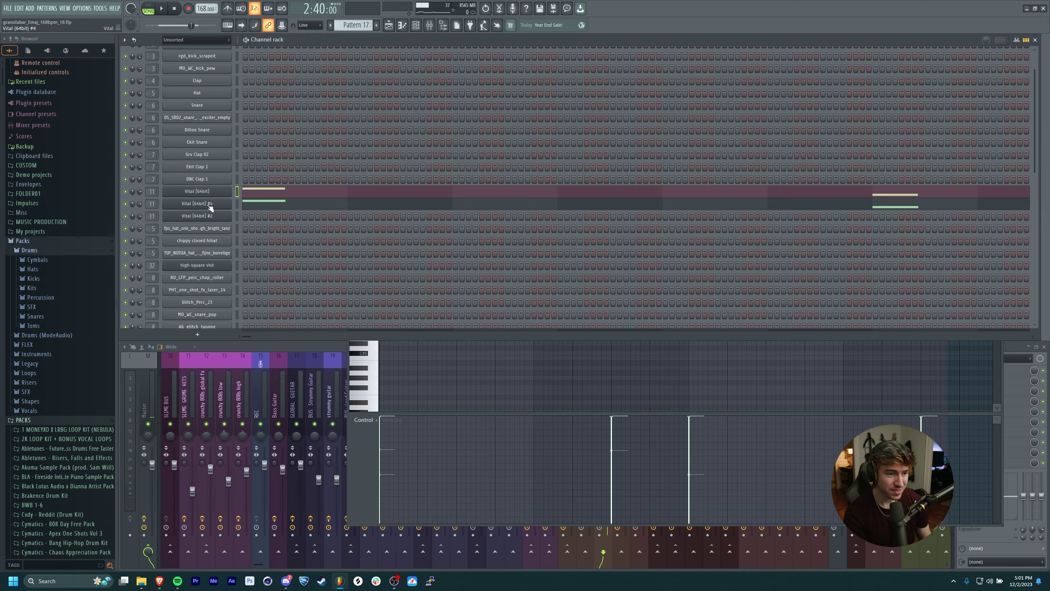
Inspect the Vital synths behind Pattern 17 and solo their channels one at a time to compare the layers.
left_click(186, 193)
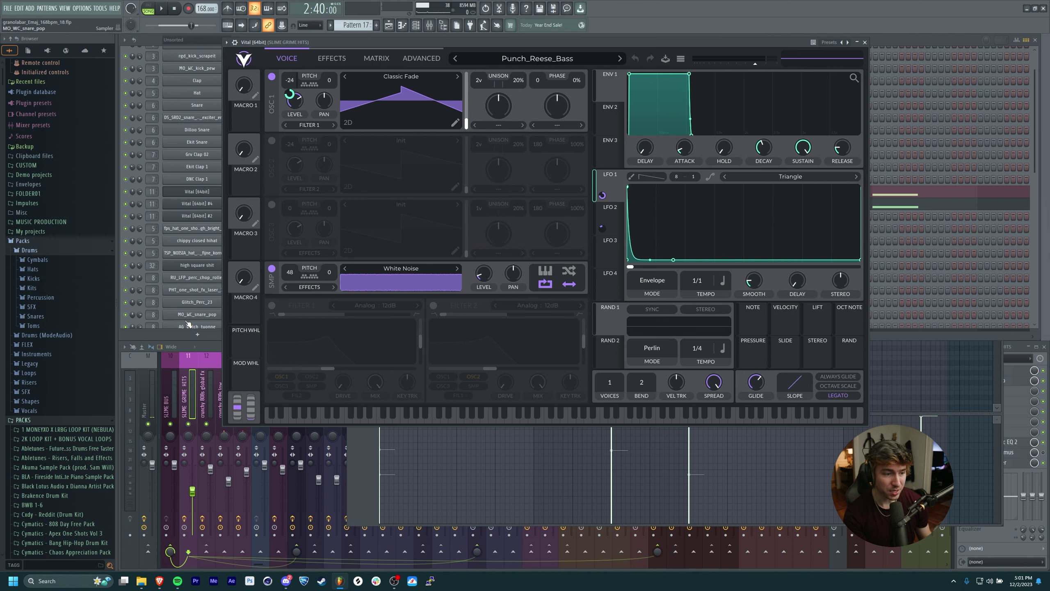
left_click(145, 331)
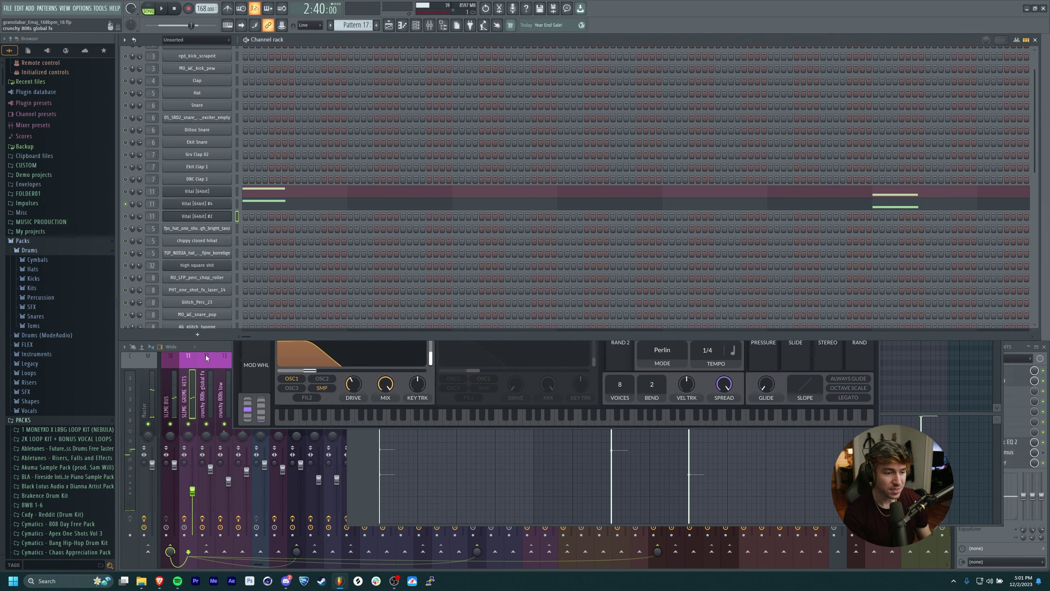
right_click(127, 193)
left_click(135, 193)
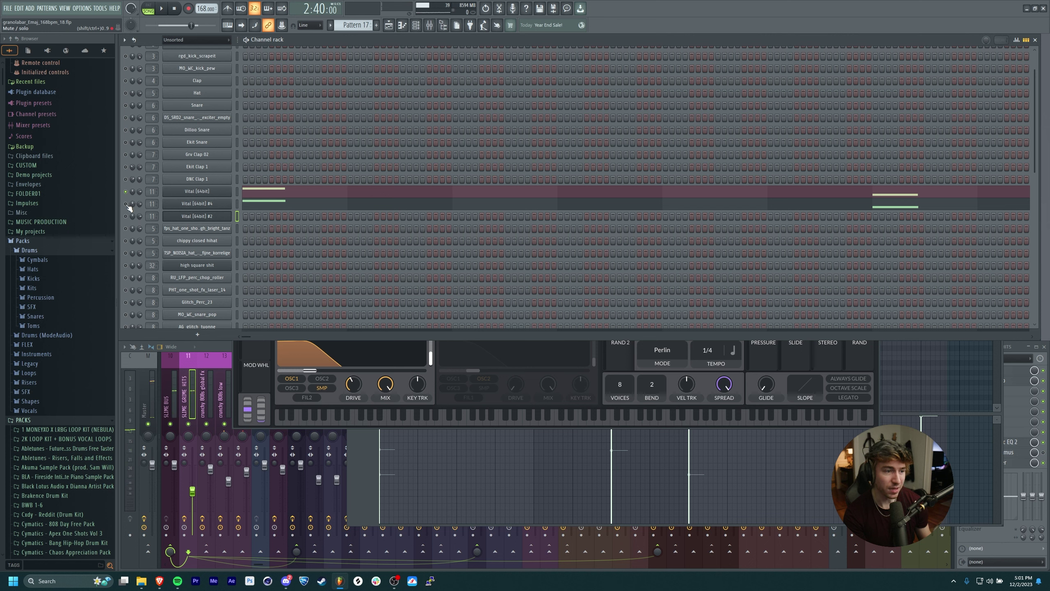
right_click(126, 205)
left_click(133, 208)
right_click(126, 205)
left_click(139, 208)
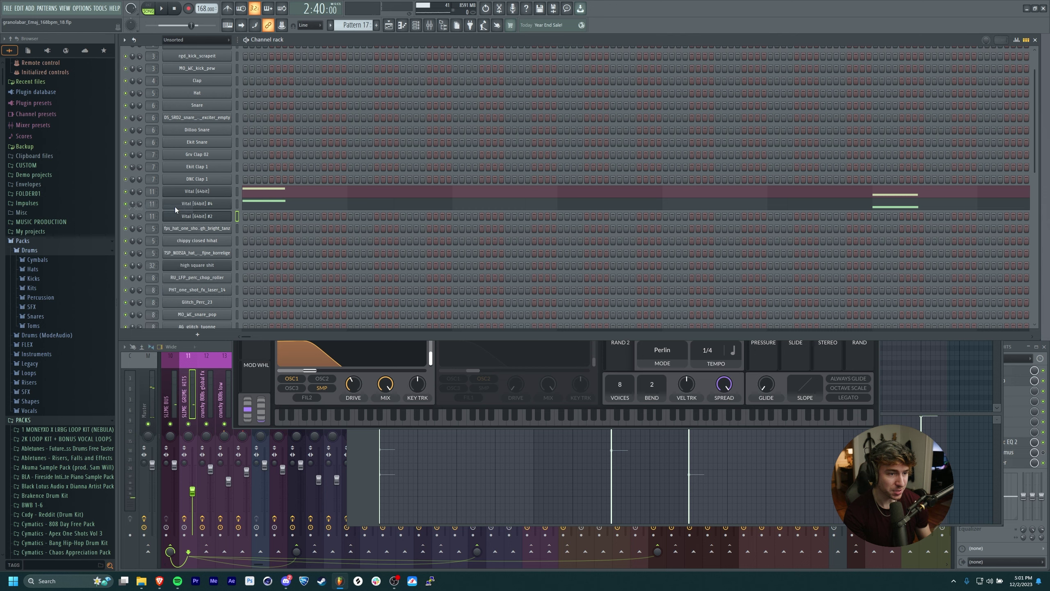
key("space")
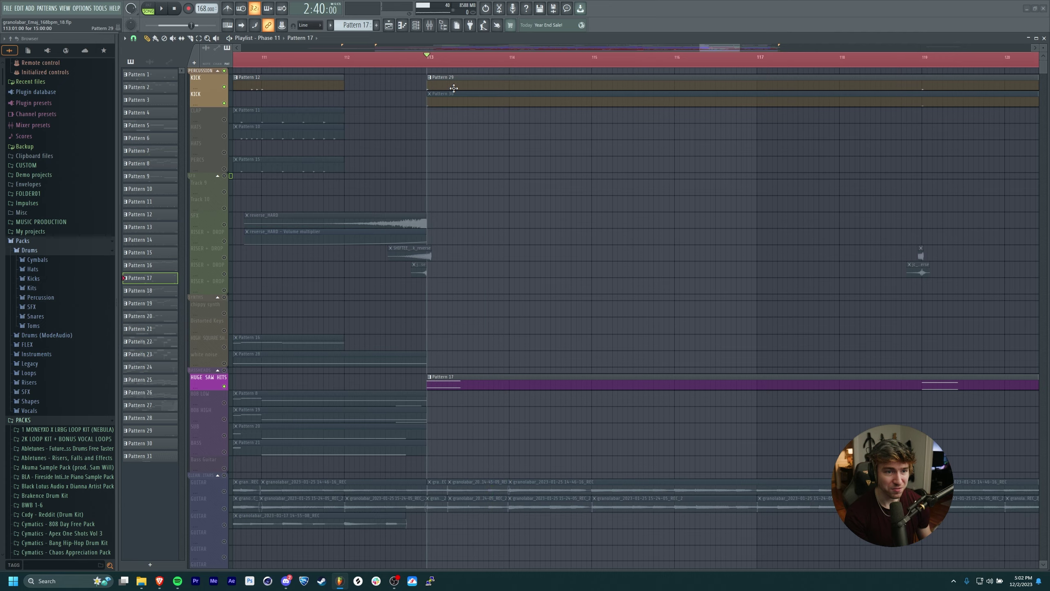
Open the Kick sampler of Pattern 29 and examine its Fast Dist, Blood Overdrive, parametric EQ 2 and soft clipper effects.
left_click(453, 88)
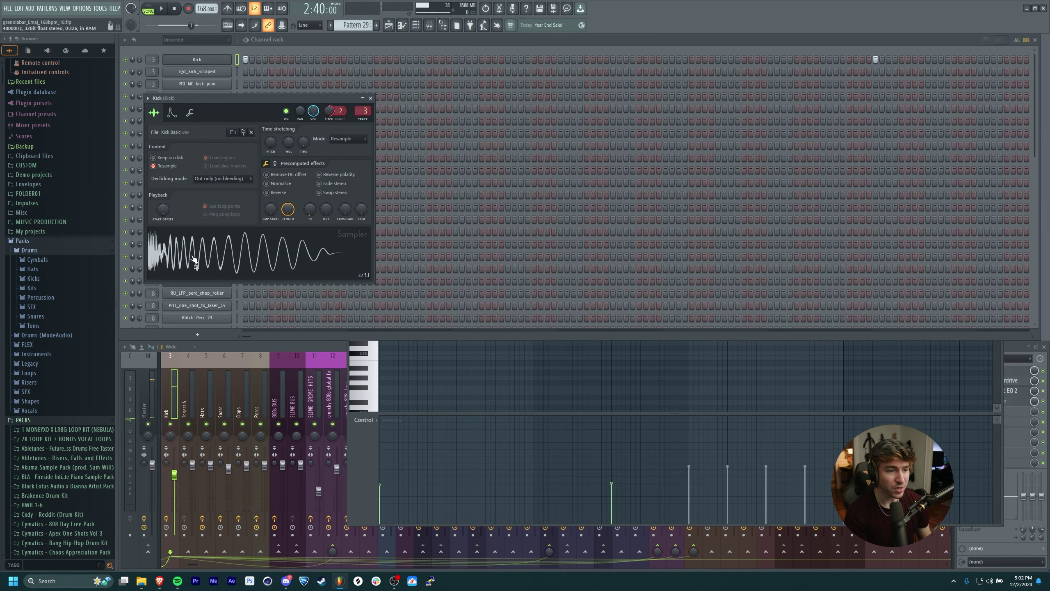
key("F9")
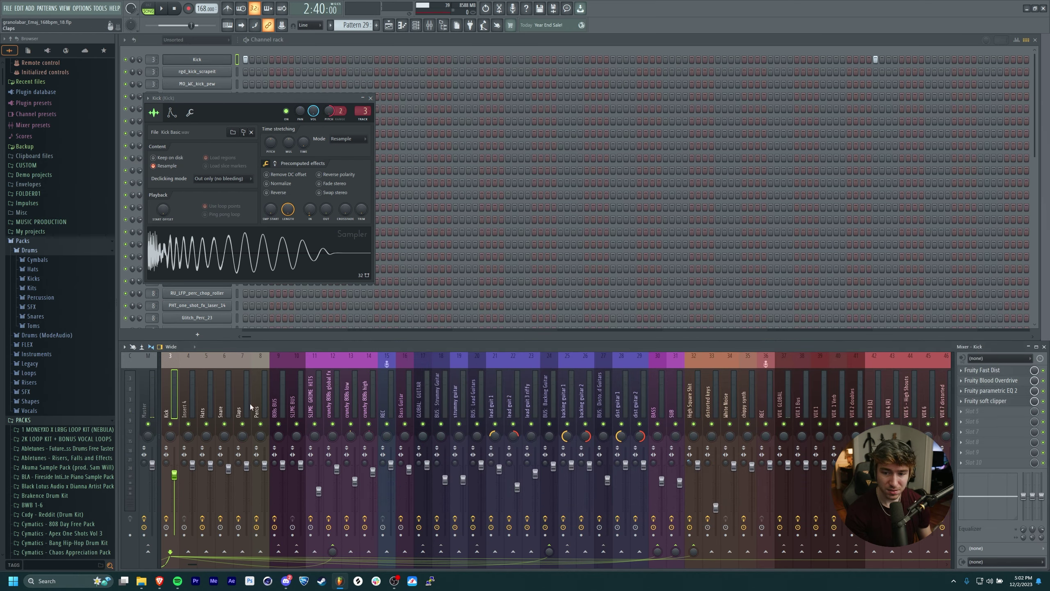
left_click(998, 371)
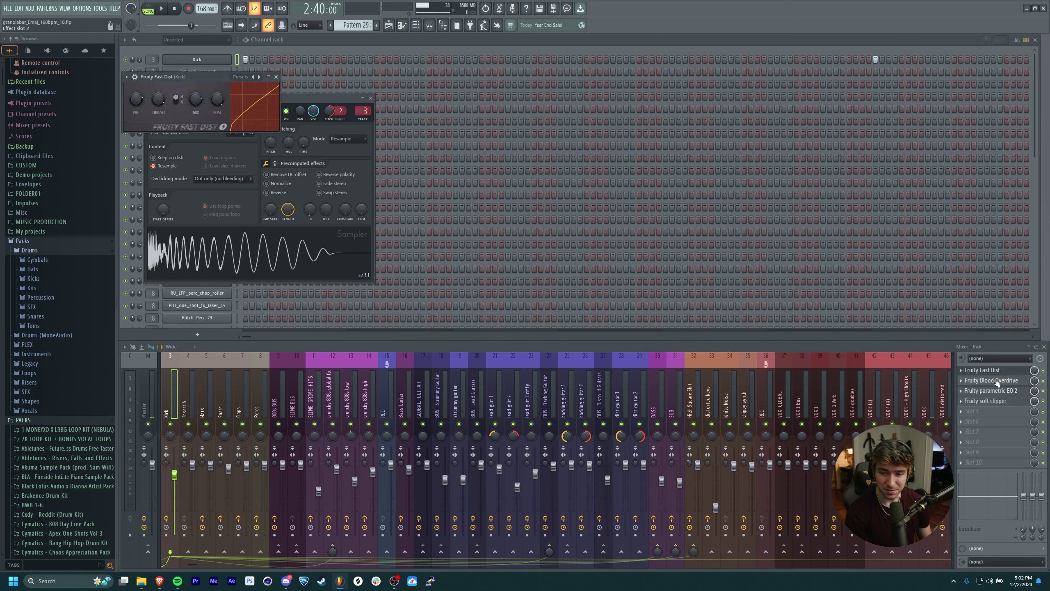
left_click(996, 381)
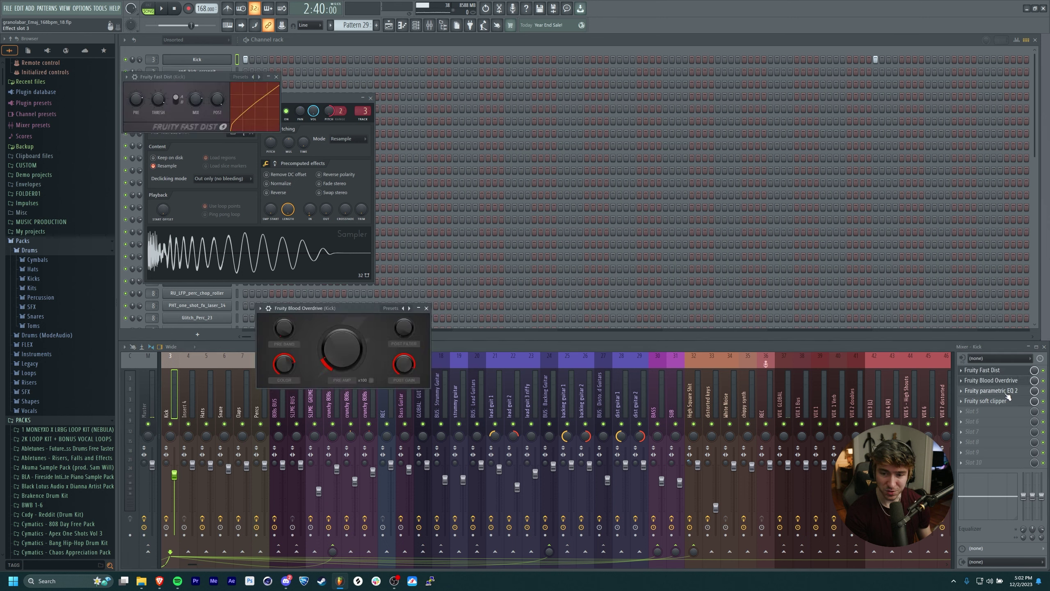
left_click(1006, 391)
left_click(1006, 402)
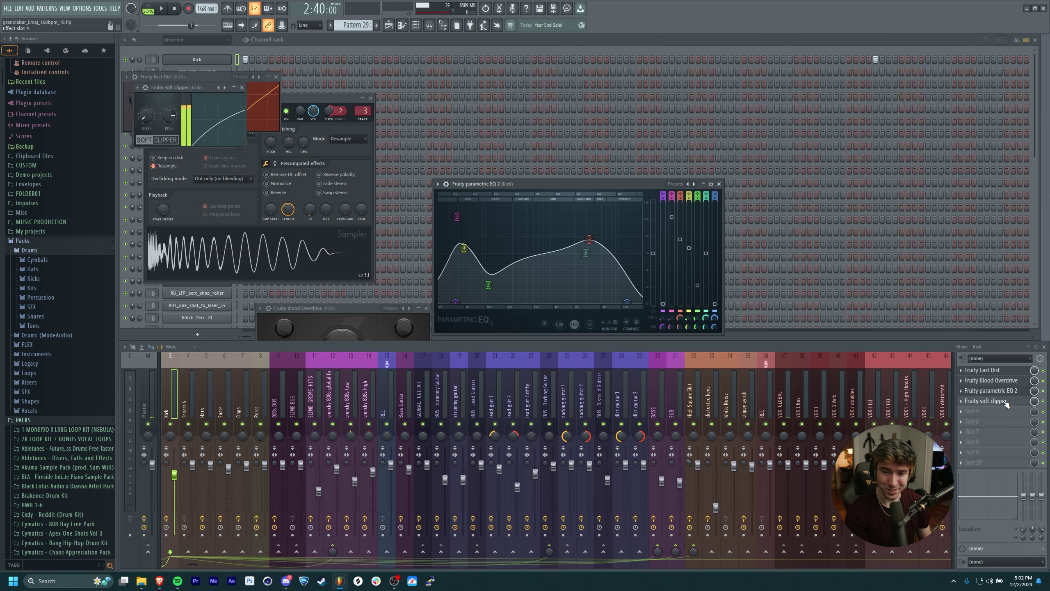
left_click(242, 88)
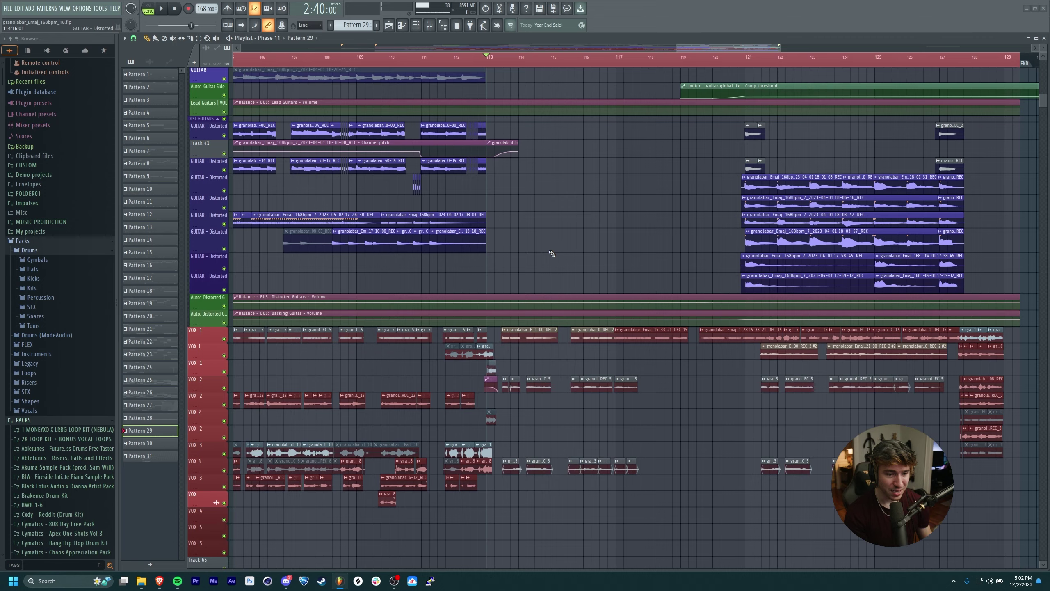
Solo the VOX 1 to VOX 3 tracks, play them into bar 113, and examine the vocal chops and channel pitch automation.
scroll(463, 350, "down", 3)
scroll(463, 349, "left", 4)
scroll(462, 349, "down", 2)
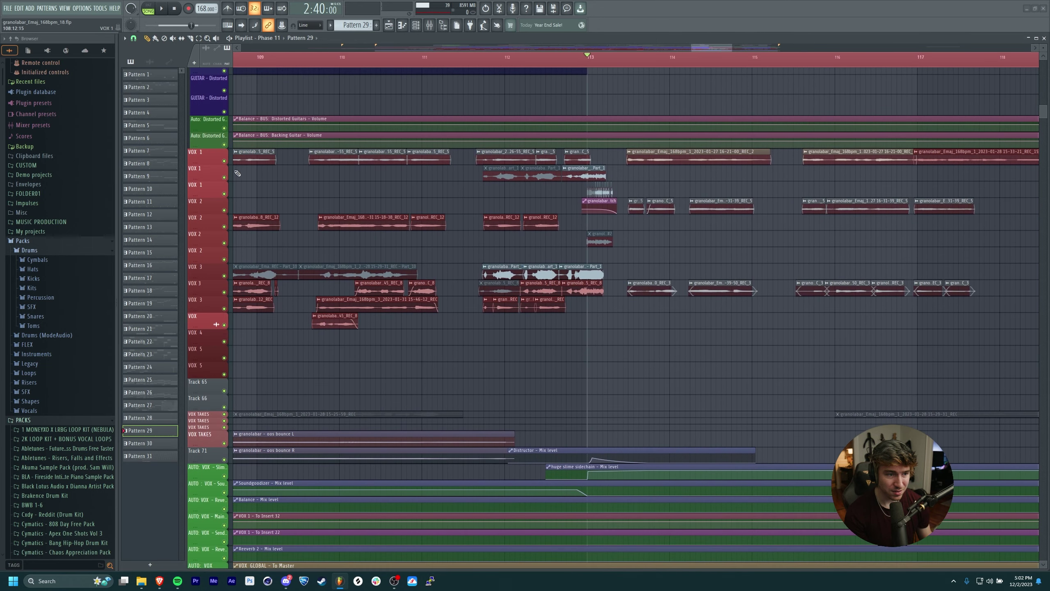
right_click(224, 161)
left_click_drag(225, 211, 227, 234)
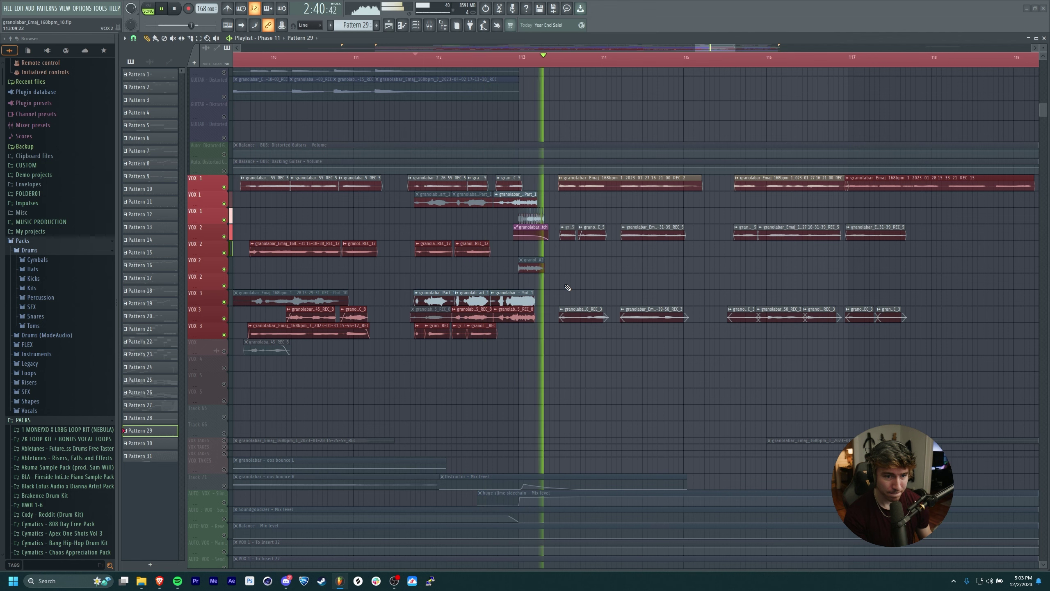
key("space")
scroll(556, 272, "up", 7)
left_click_drag(390, 233, 463, 277)
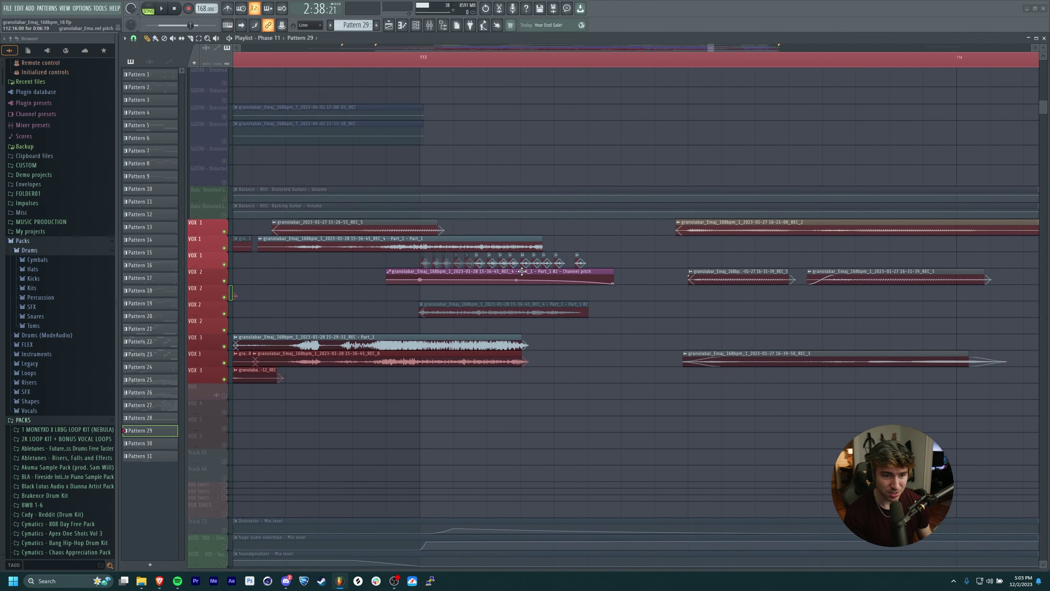
Enable Track 71 and the vocal automation tracks alongside the soloed vocals, and play the transition into bar 113.
scroll(494, 262, "down", 6)
left_click_drag(590, 298, 667, 101)
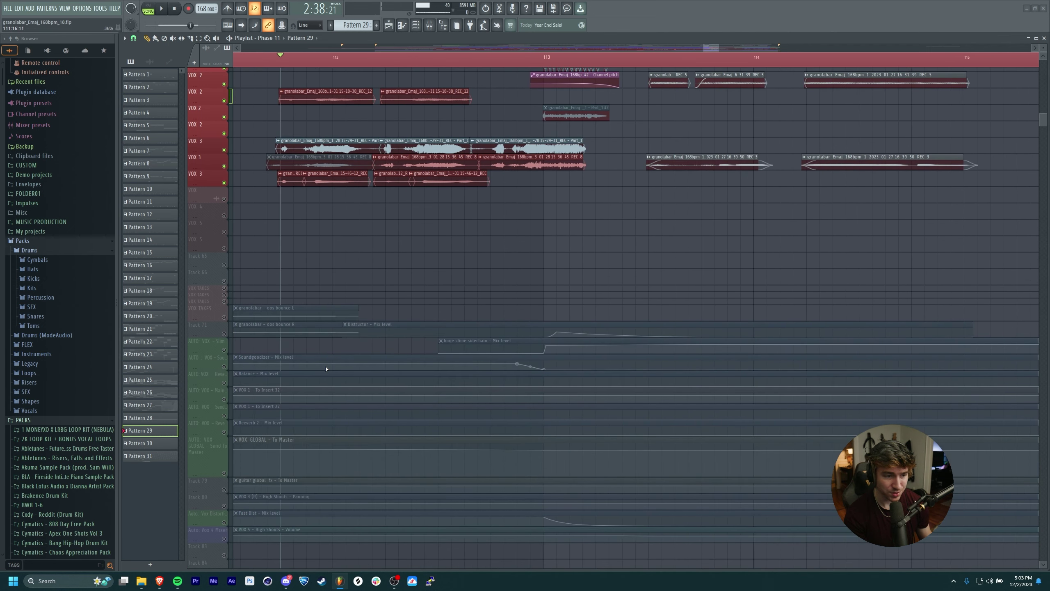
left_click(224, 335)
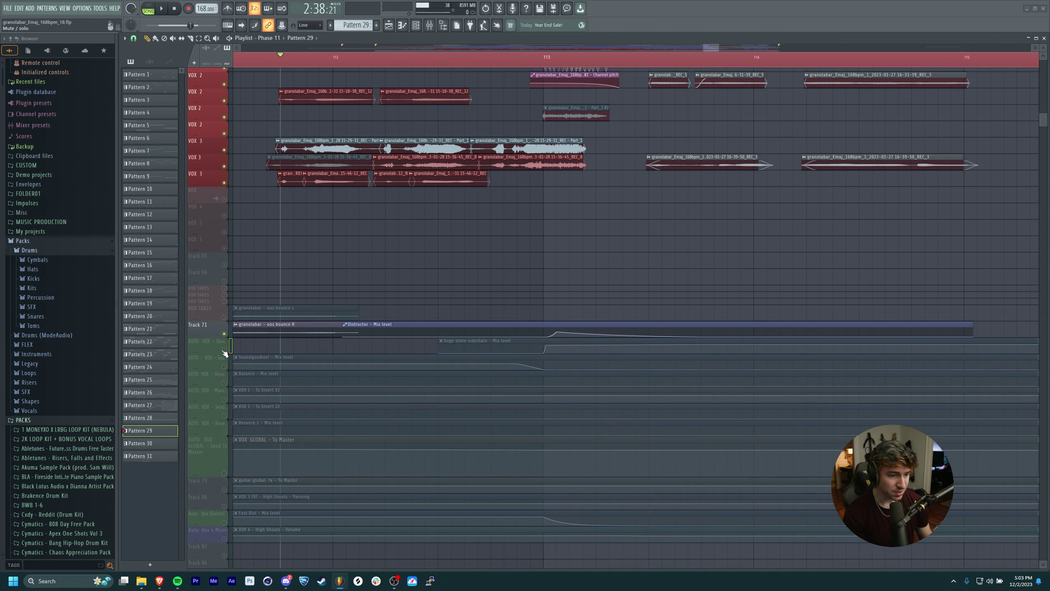
left_click_drag(224, 351, 226, 539)
left_click_drag(587, 224, 585, 323)
scroll(579, 378, "down", 3)
key("space")
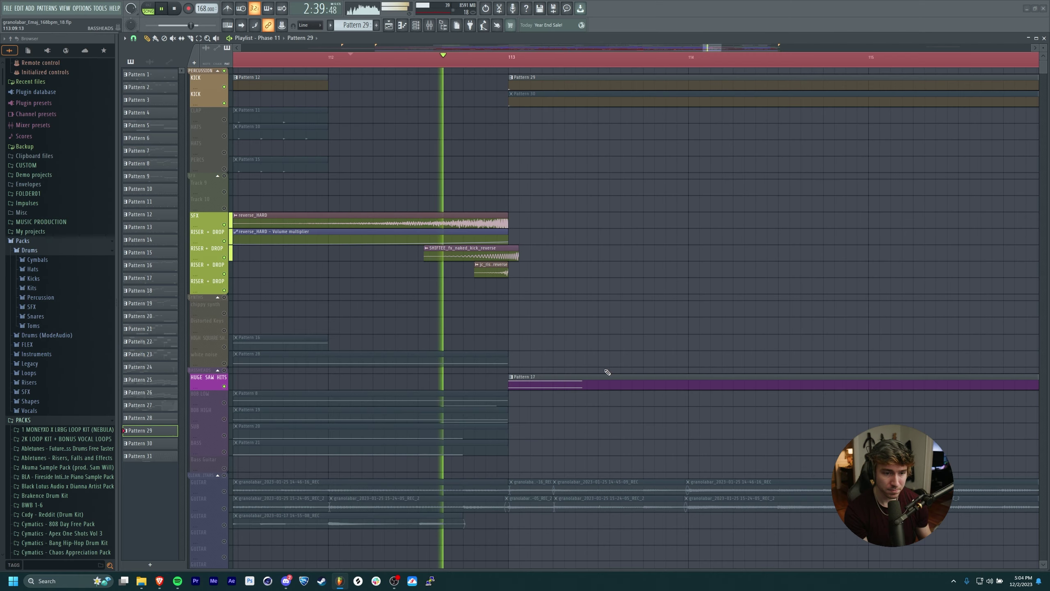
Follow the drop past bar 113 with the SFX, riser and saw hits tracks, then bring all tracks back into the mix.
left_click_drag(724, 316, 534, 271)
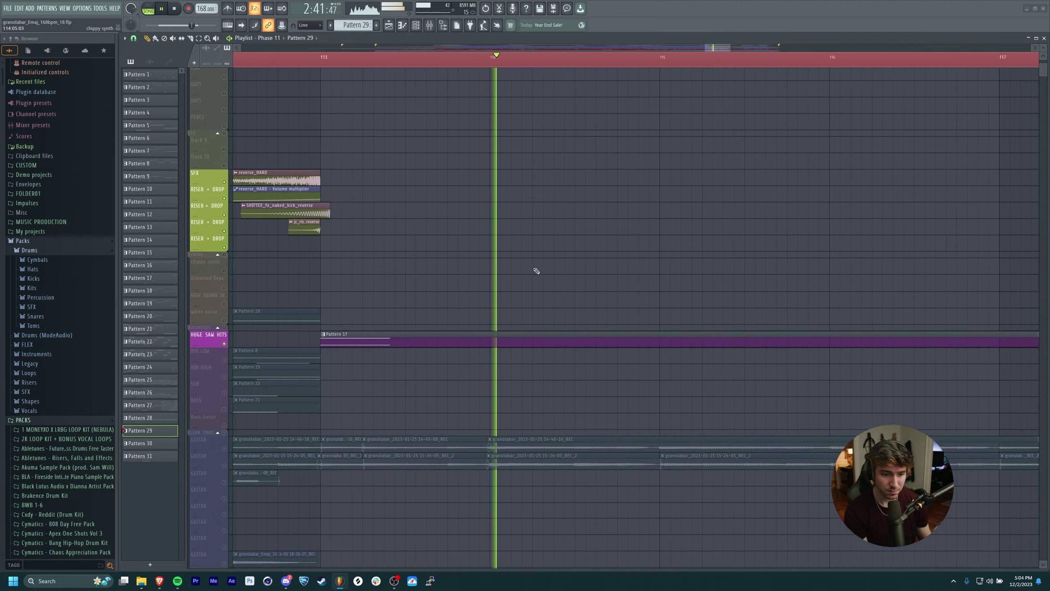
scroll(533, 271, "down", 4)
right_click(225, 449)
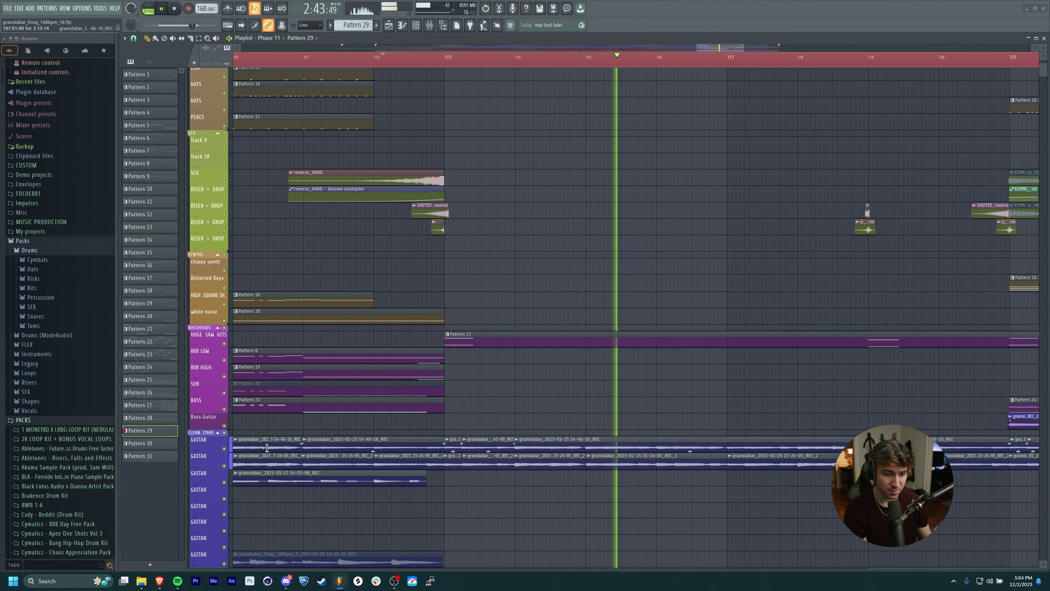
left_click_drag(678, 391, 811, 347)
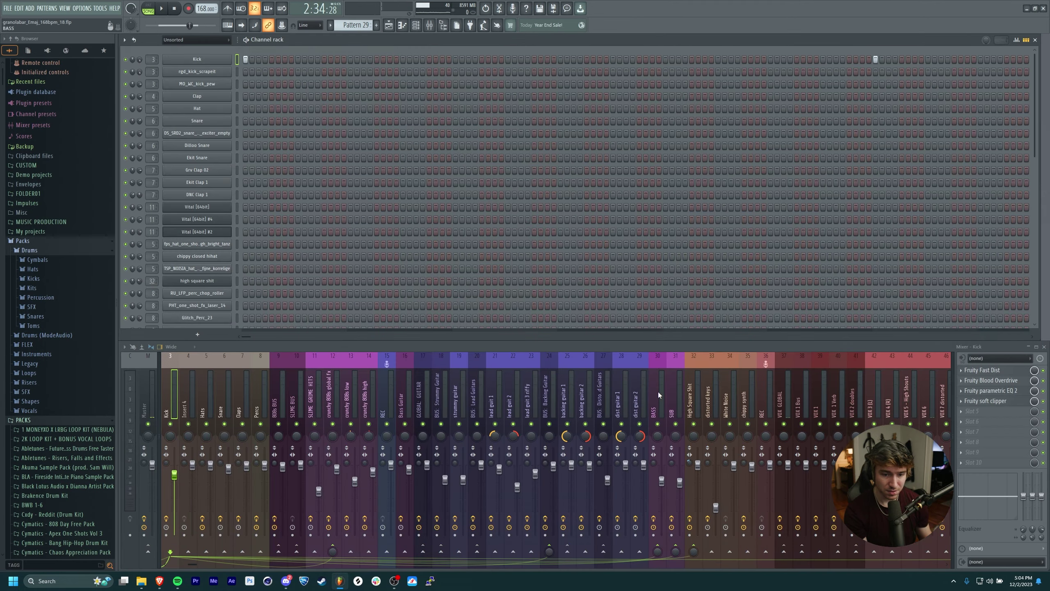
Open the Distructor on the VOX GLOBAL mixer track, examine its Blood overdrive and Crusher modules during playback, and close it.
scroll(718, 398, "down", 7)
left_click(459, 399)
left_click(405, 398)
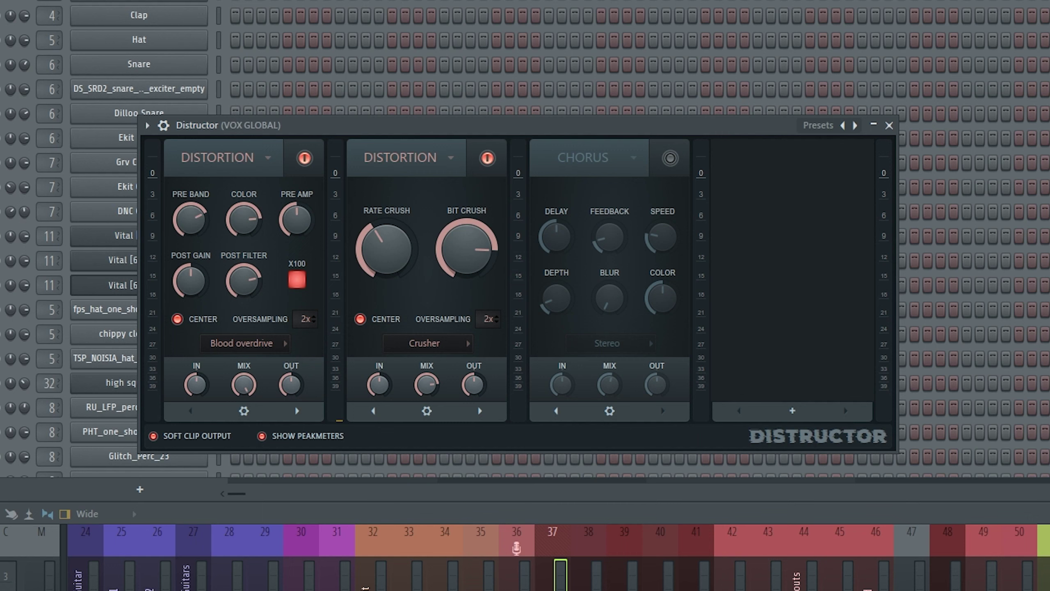
key("space")
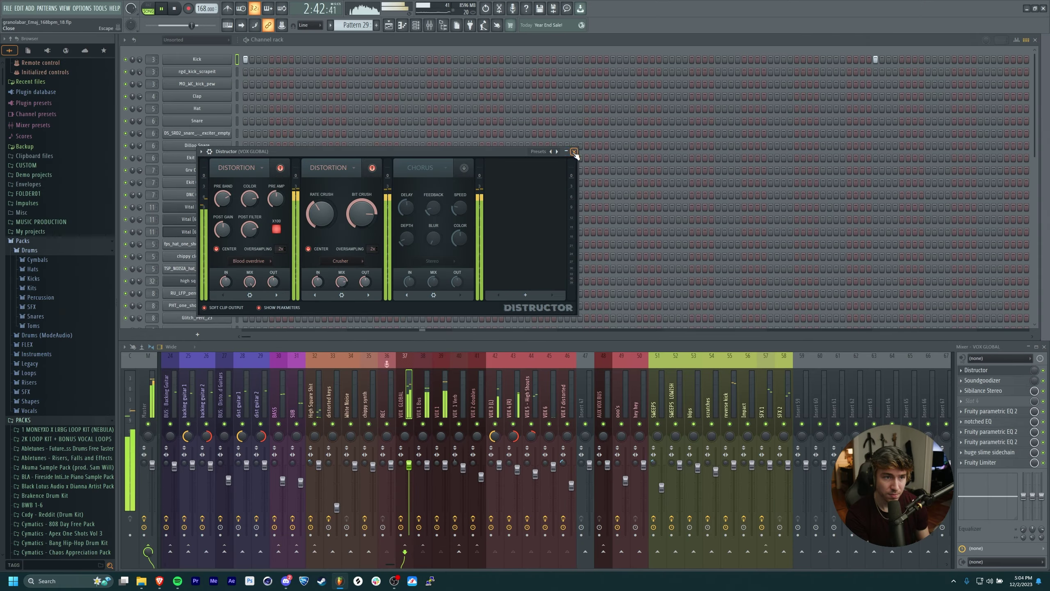
left_click(574, 152)
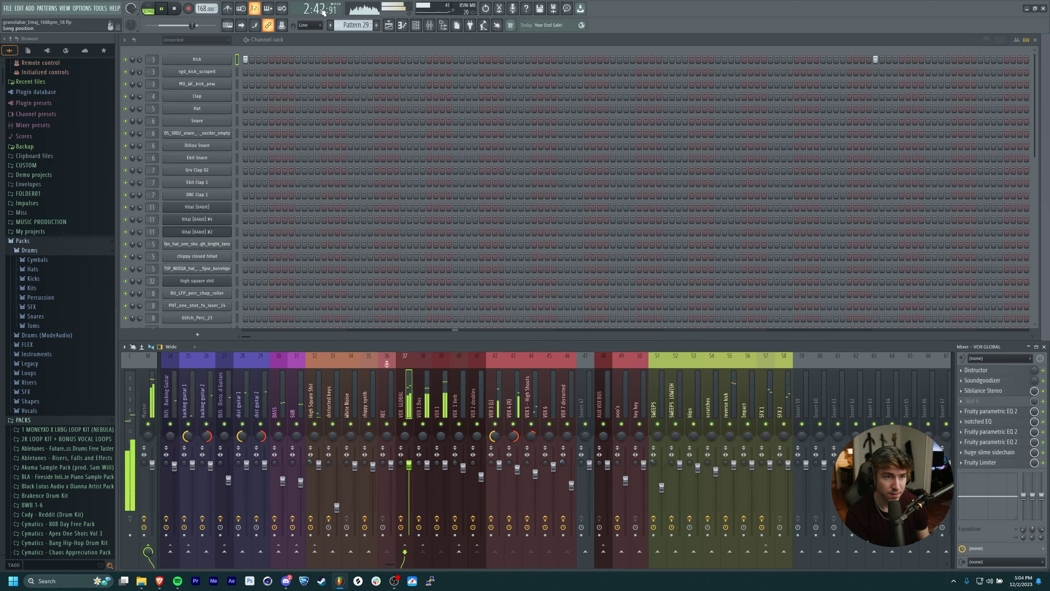
Return to the playlist and follow the vocal clips and mix level automation between bars 117 and 121, then stop playback.
left_click(388, 25)
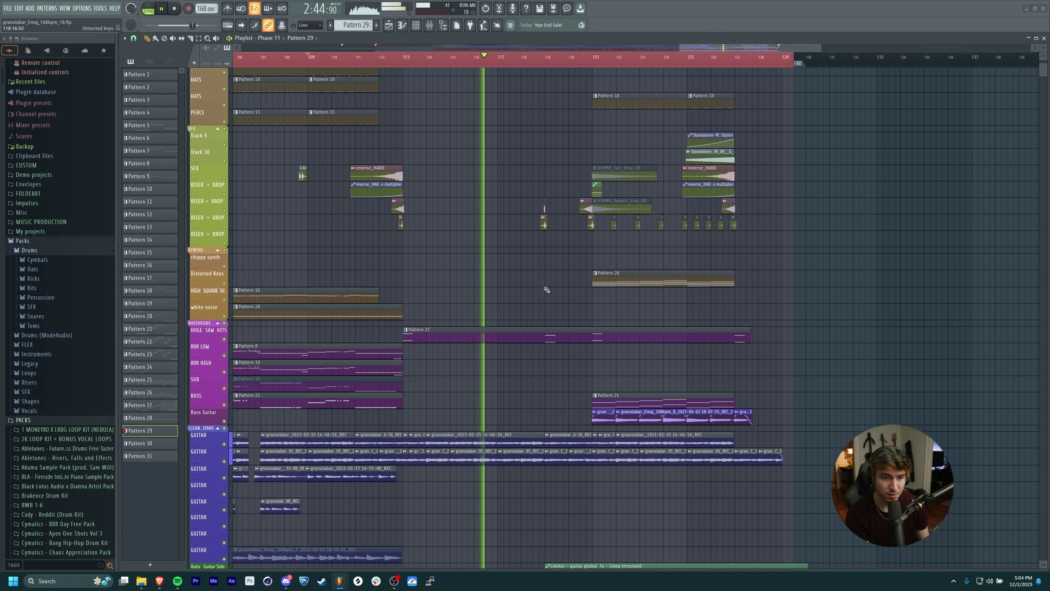
scroll(562, 302, "down", 15)
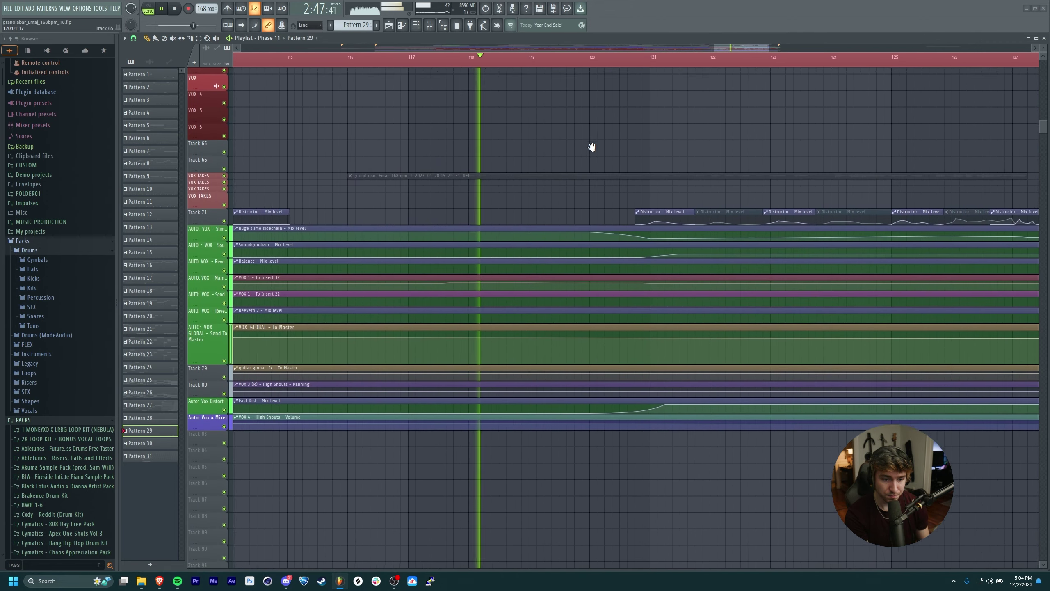
left_click_drag(591, 147, 586, 242)
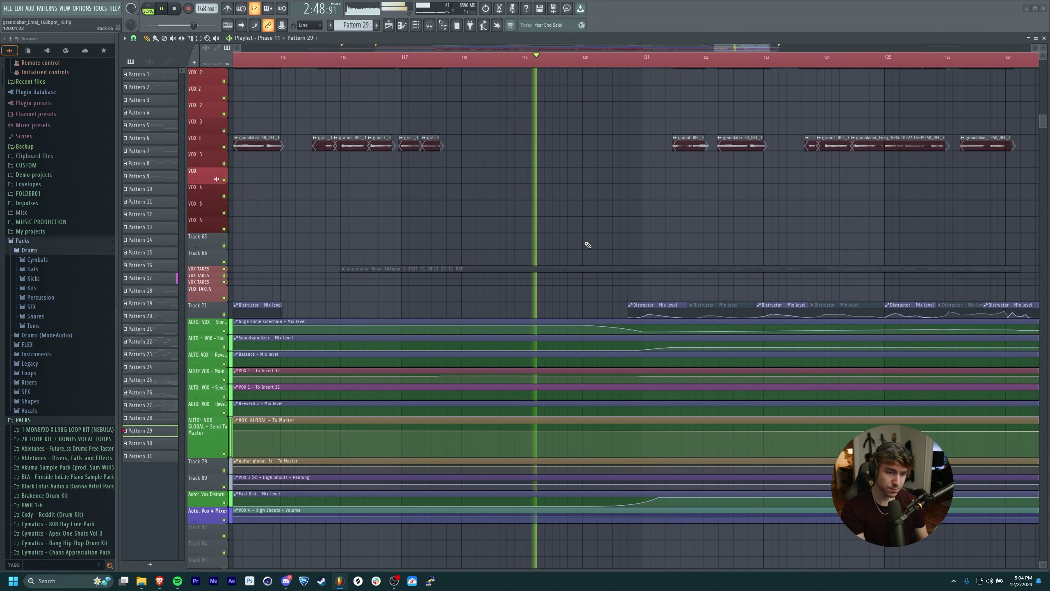
key("space")
Play the full mix from bar 118 through the kick reverse clips around bar 119 into bar 121.
scroll(539, 253, "up", 12)
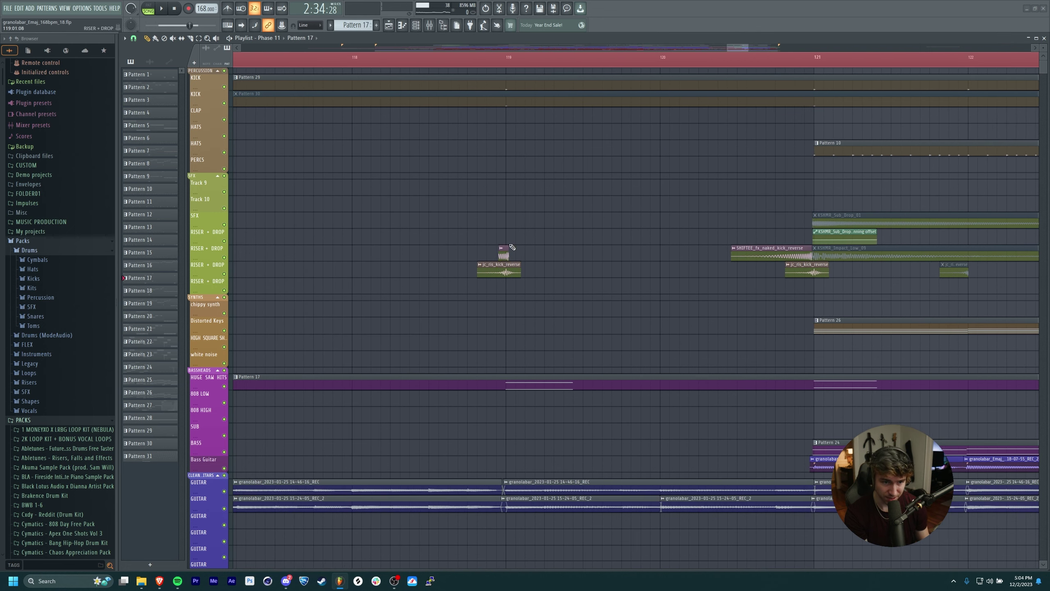
scroll(502, 252, "up", 5)
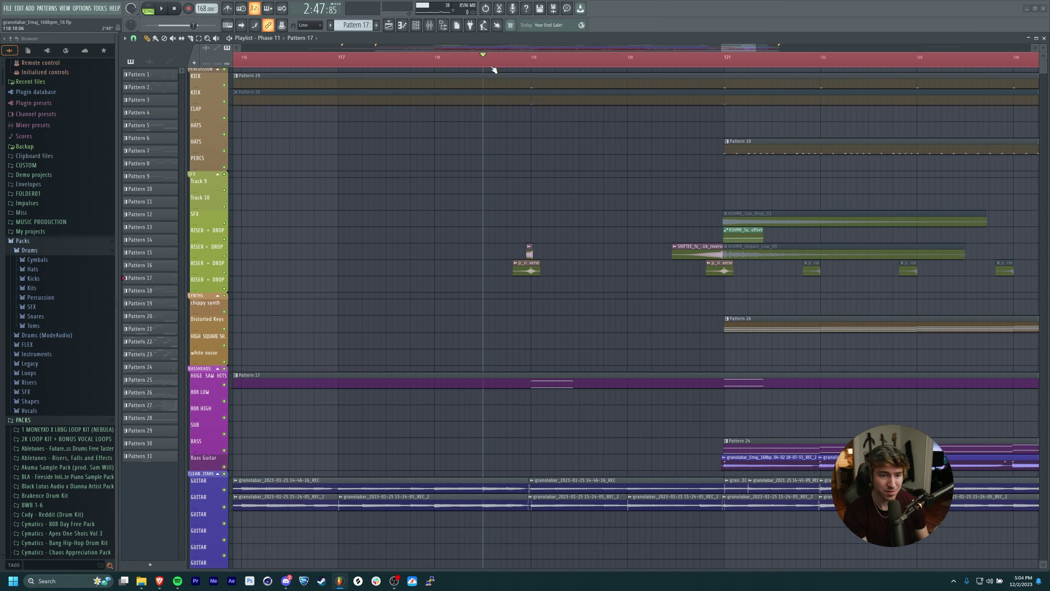
left_click_drag(590, 321, 581, 440)
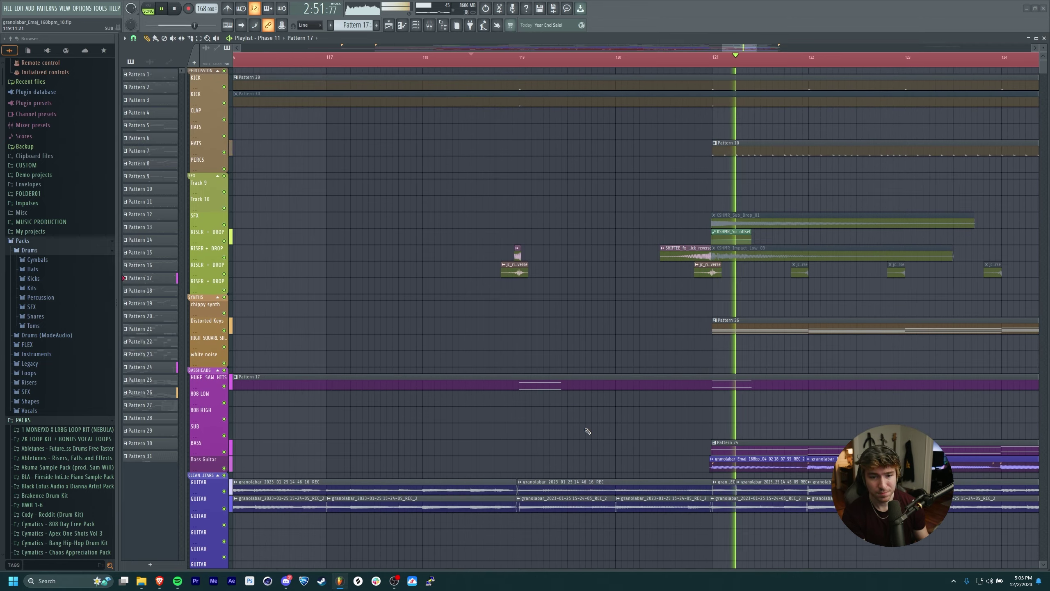
Follow the full mix from bar 121 past bar 125, viewing the percussion, FX, keys, bass and distorted guitar clips.
left_click_drag(563, 281, 330, 254)
scroll(330, 254, "down", 3)
mouse_move(518, 333)
left_mouse_down()
mouse_move(541, 325)
mouse_move(560, 378)
left_mouse_up()
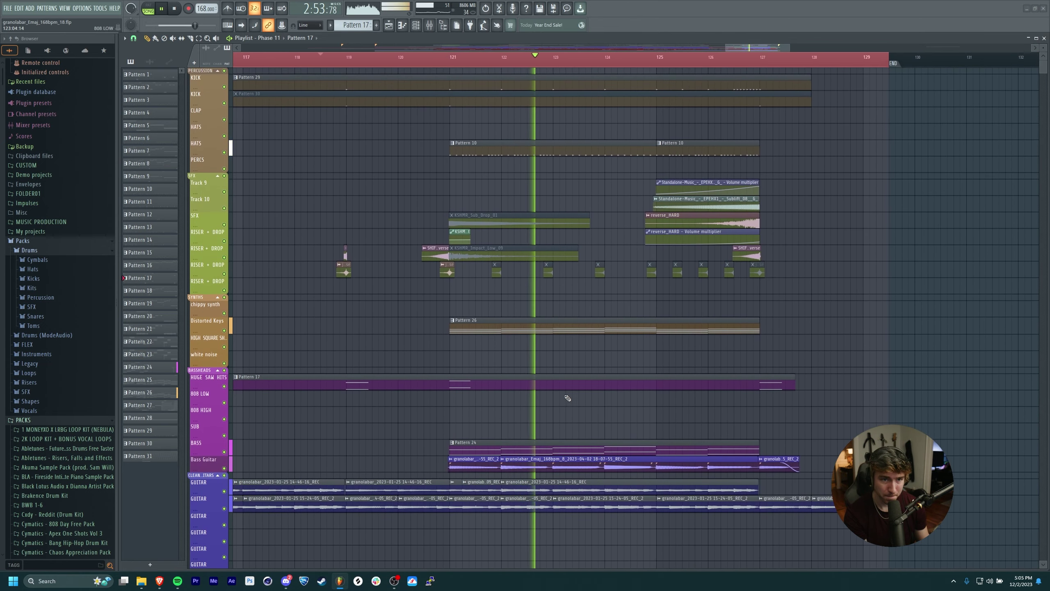
mouse_move(660, 394)
left_mouse_down()
mouse_move(736, 359)
mouse_move(698, 263)
left_mouse_up()
scroll(726, 374, "down", 3)
left_click_drag(802, 293, 739, 233)
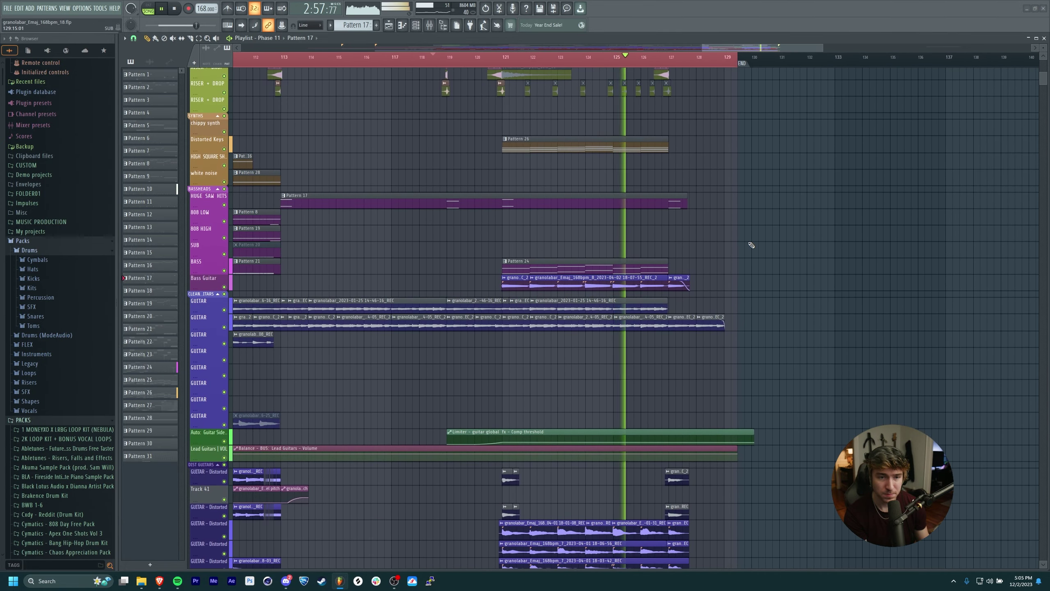
Follow the full mix past bar 125 into bar 130, viewing the guitar, bass and FX clips, and stop playback.
mouse_move(790, 379)
left_mouse_down()
mouse_move(783, 365)
mouse_move(766, 414)
left_mouse_up()
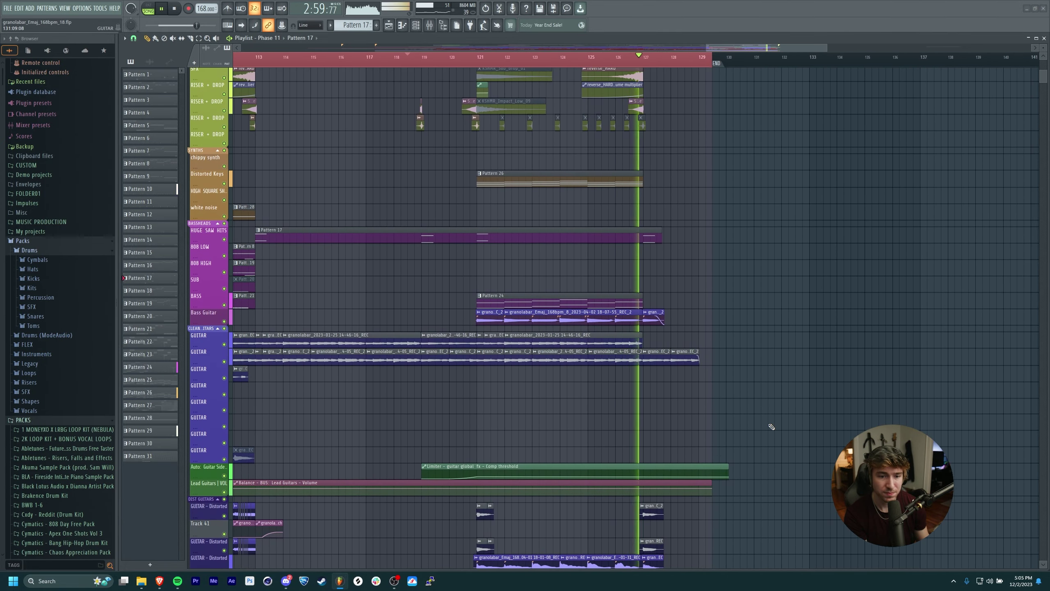
left_click_drag(713, 297, 657, 444)
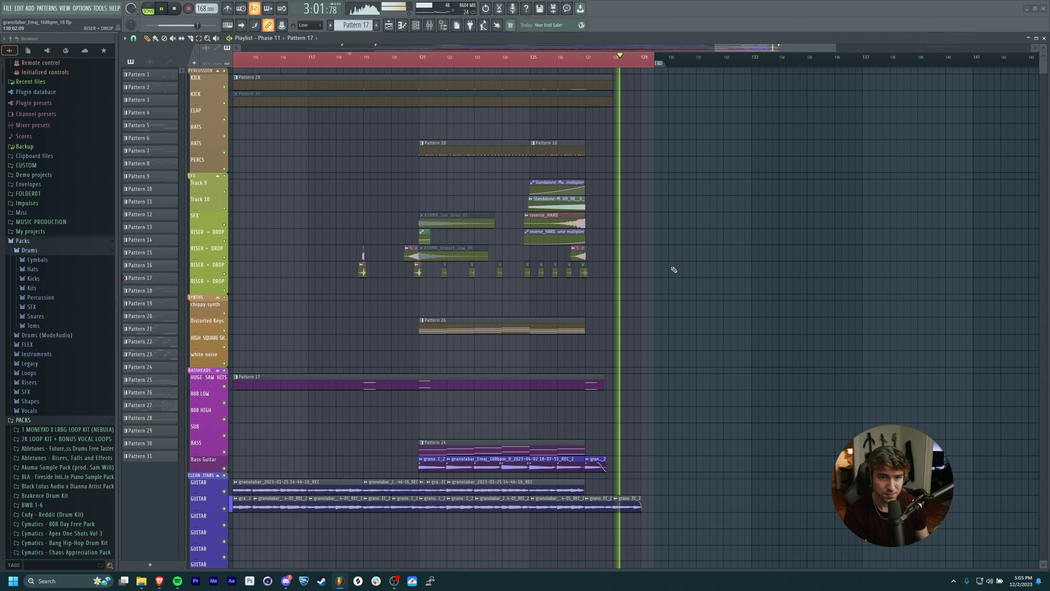
left_click_drag(672, 270, 689, 286)
key("space")
Set the playback position to the start of the final section near bar 121 and look over its percussion and FX clips.
left_click(429, 61)
left_click_drag(477, 198, 393, 247)
scroll(284, 140, "left", 4)
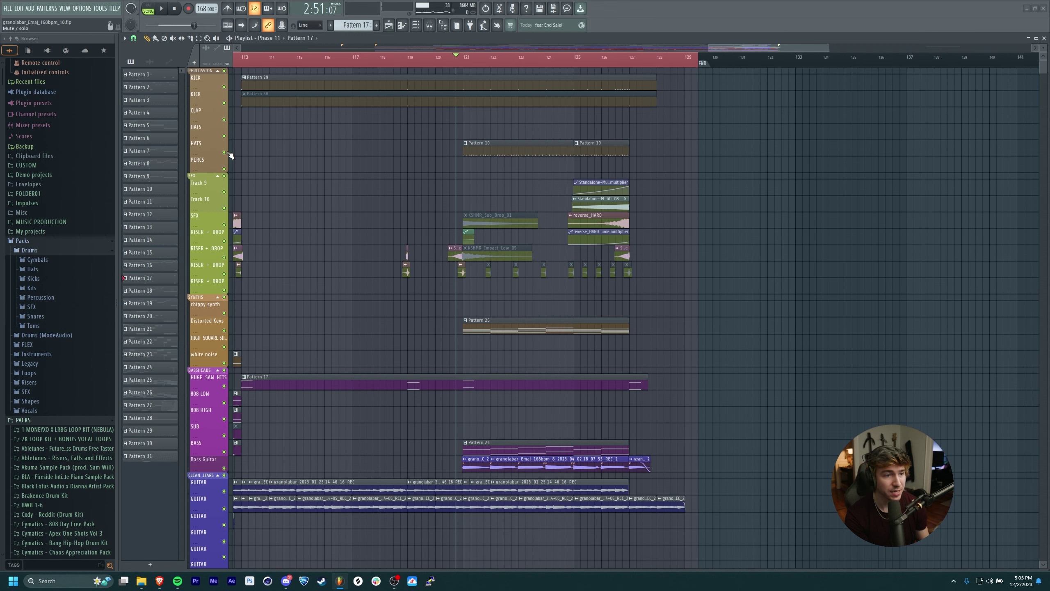
left_click_drag(229, 157, 502, 164)
scroll(502, 164, "down", 3)
left_click_drag(686, 174, 671, 175)
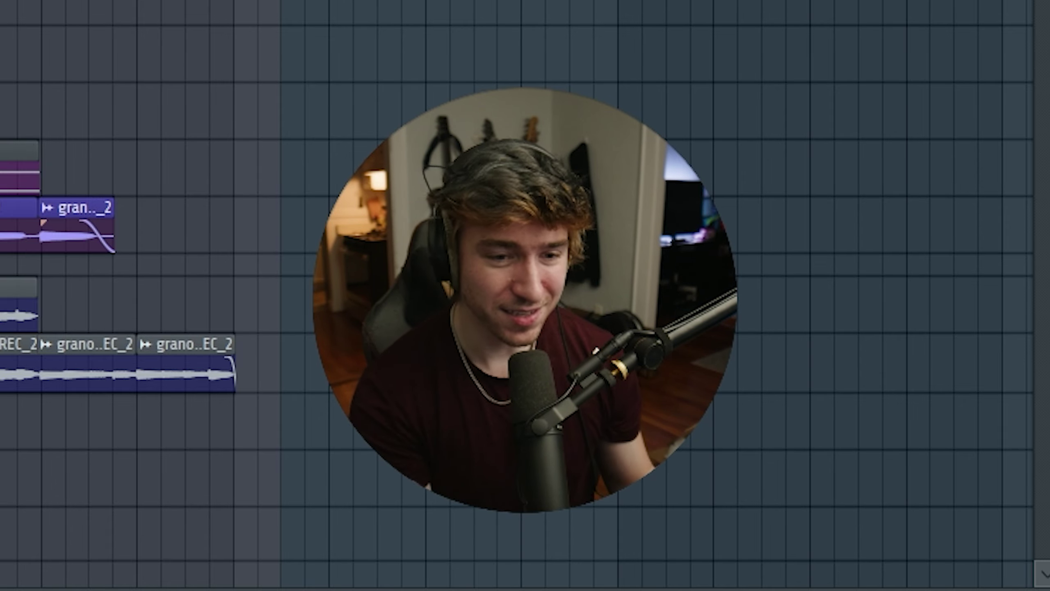
Solo the Distorted Keys track, play Pattern 25 from bar 49, compare it with Pattern 26 at bar 121, and stop playback.
left_click_drag(525, 298, 397, 224)
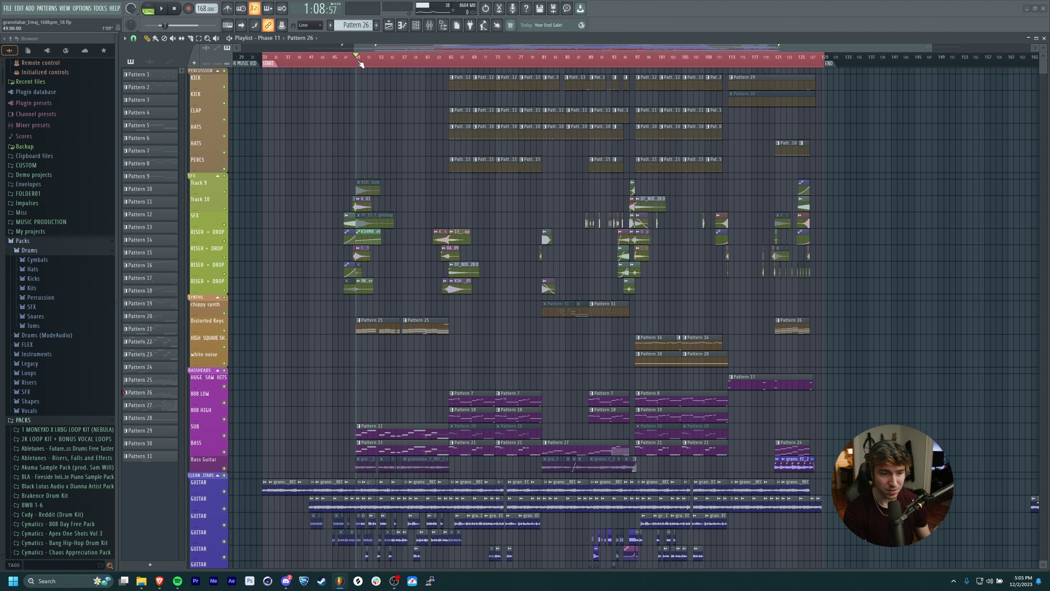
key("space")
right_click(225, 331)
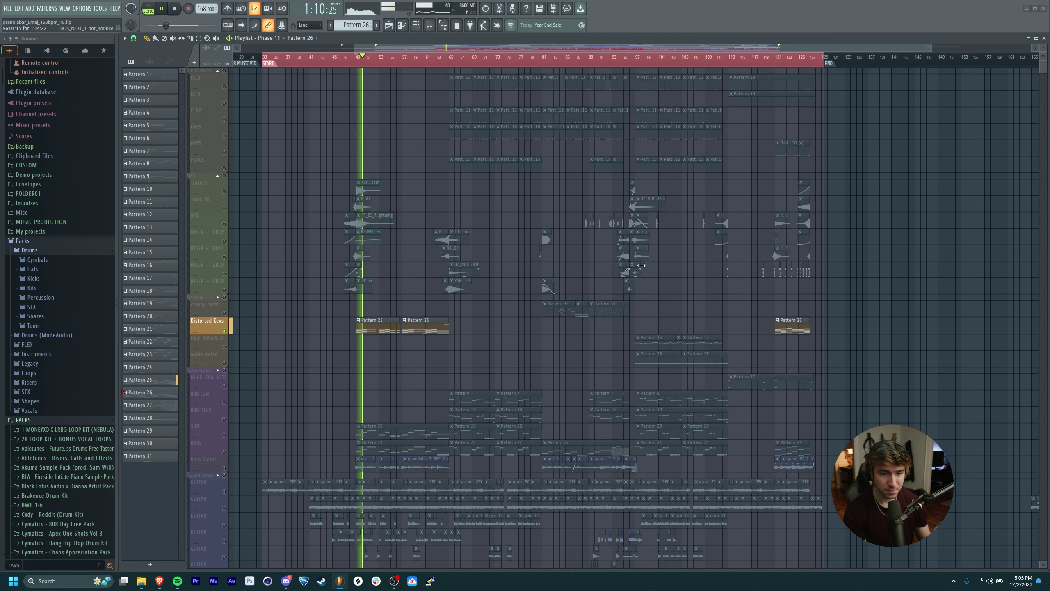
scroll(595, 251, "right", 4)
scroll(604, 306, "up", 9)
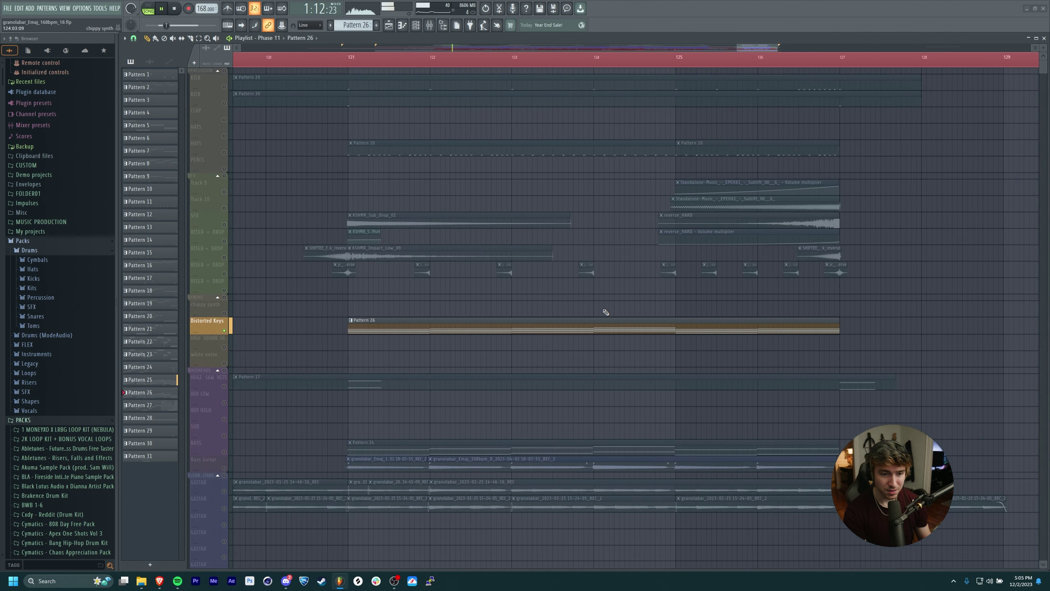
key("space")
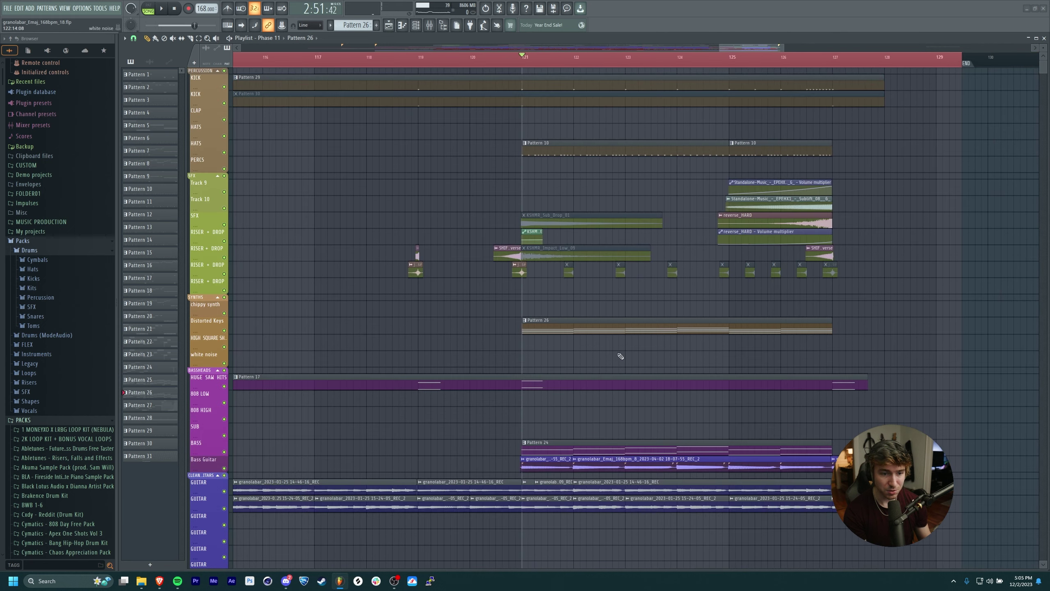
Look over the bass and guitar clips from bar 121, solo the Bass Guitar track and play it.
left_click_drag(620, 355, 560, 323)
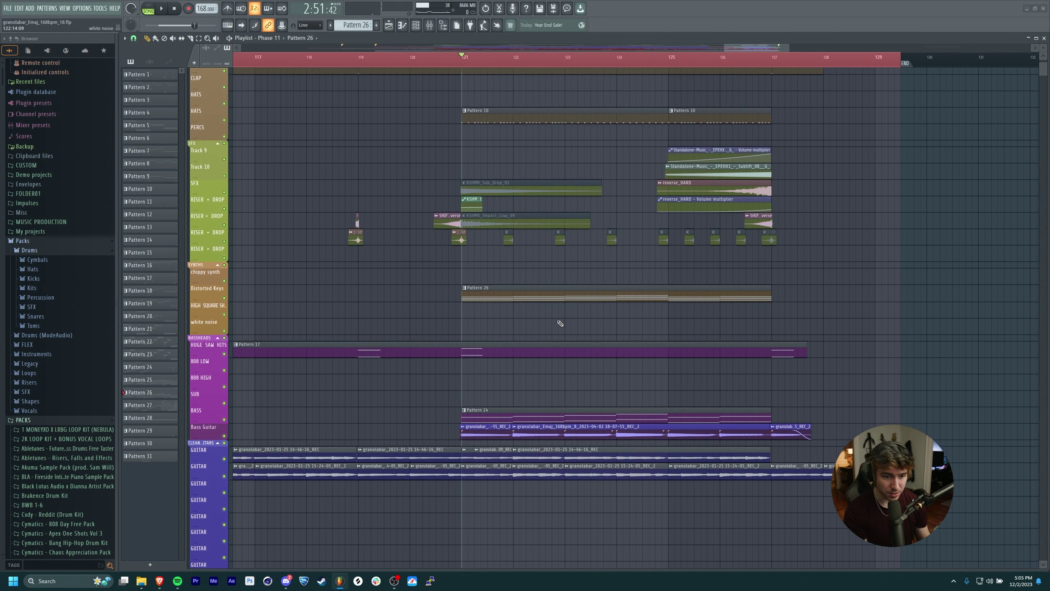
scroll(561, 323, "down", 4)
left_click_drag(572, 276, 567, 315)
left_click_drag(497, 336, 516, 319)
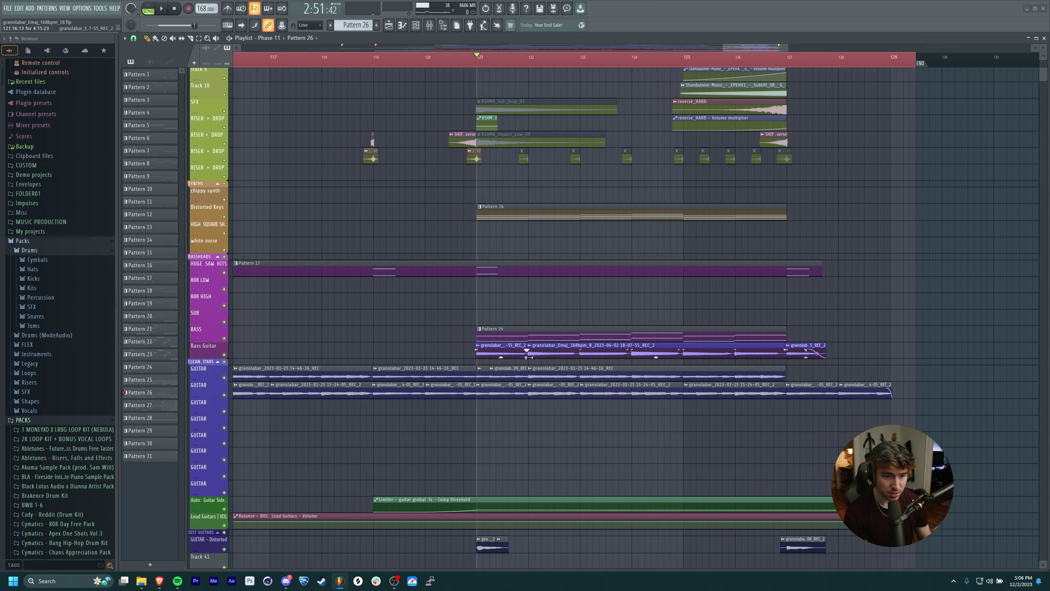
left_click_drag(544, 330, 512, 281)
scroll(440, 309, "up", 1)
left_click_drag(314, 292, 344, 290)
scroll(439, 308, "down", 3)
right_click(224, 319)
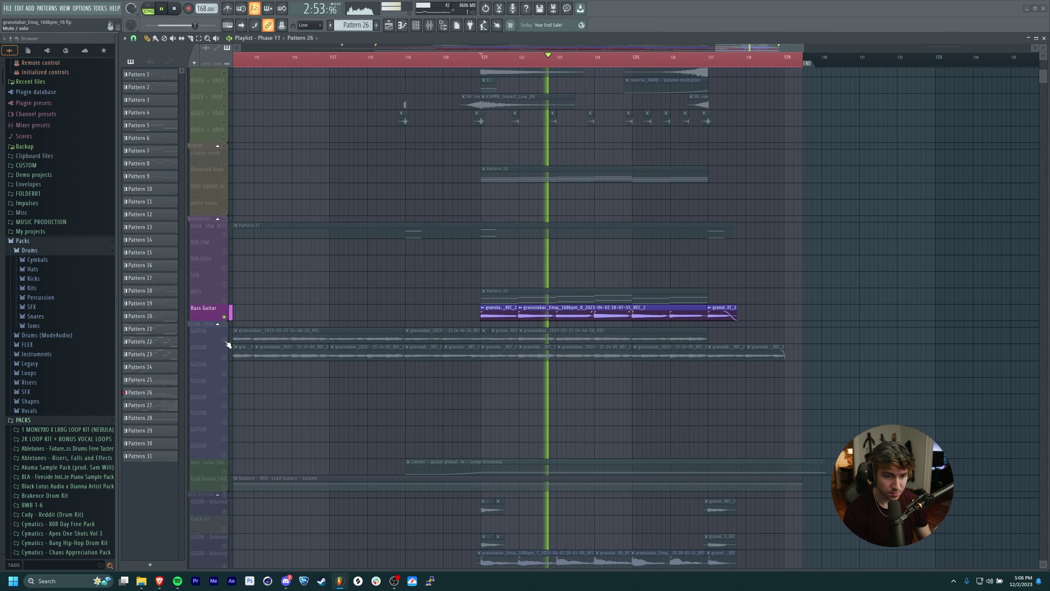
left_click_drag(533, 252, 494, 226)
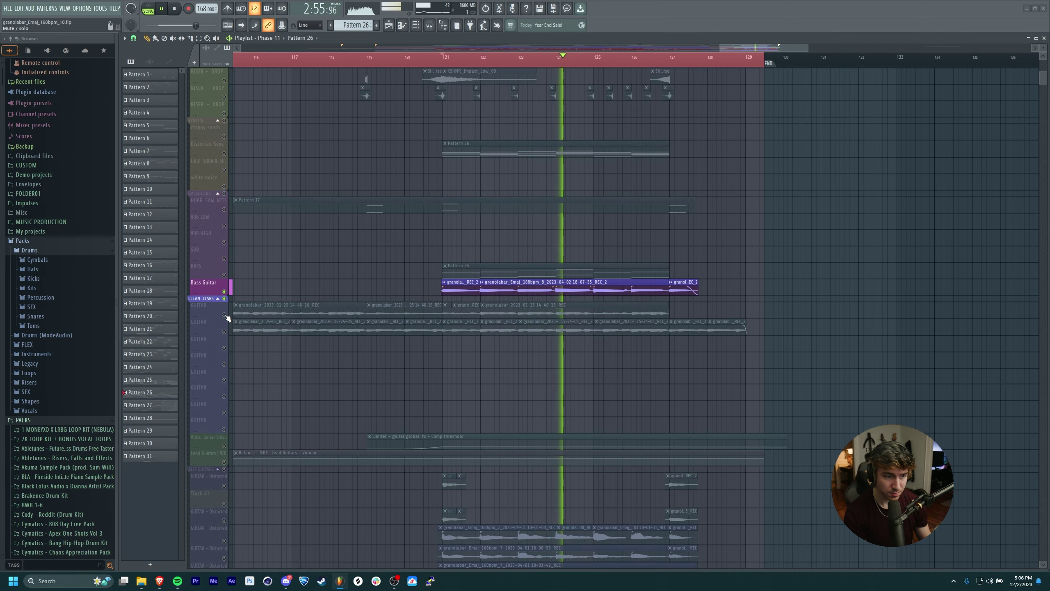
Add the two clean guitar tracks to the soloed bass guitar, listen up to bar 127, and stop playback.
left_click(225, 315)
left_click(224, 331)
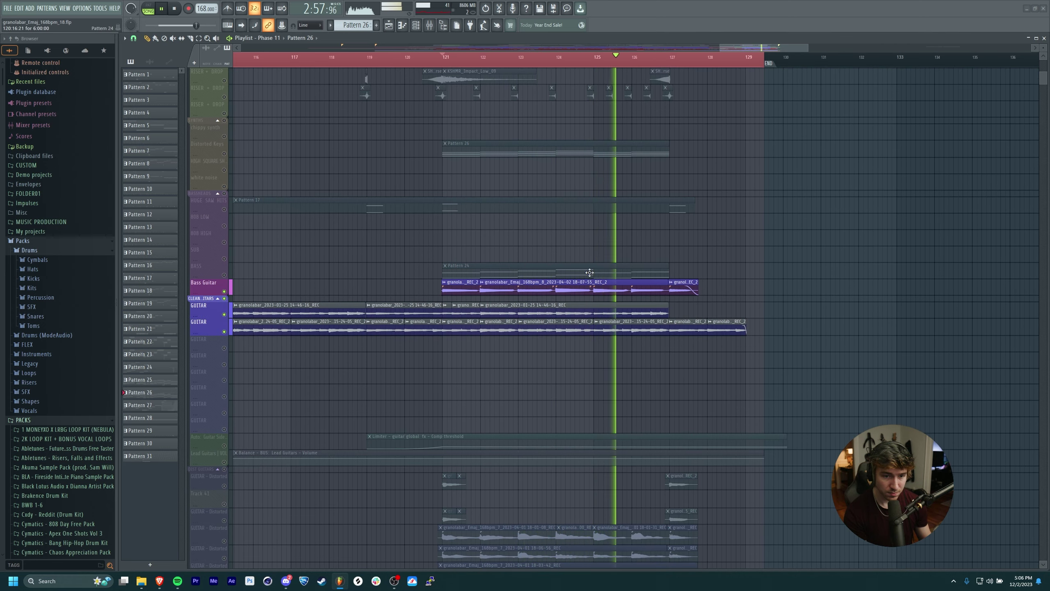
left_click_drag(650, 251, 637, 265)
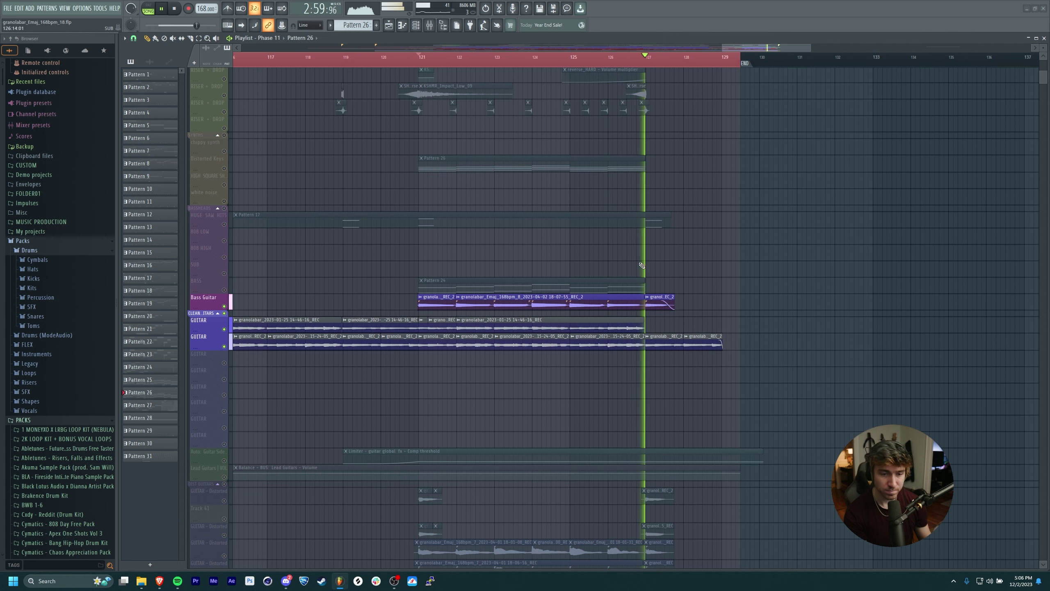
key("space")
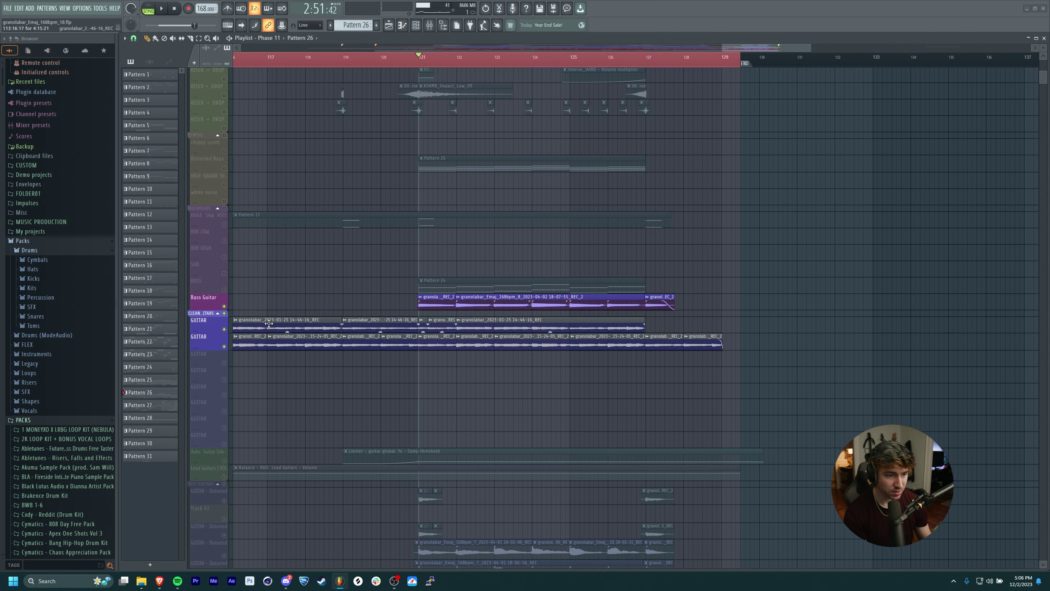
Add the BASS track with Pattern 24 to the soloed guitars, play from bar 121 to bar 127, and stop.
left_click_drag(605, 263, 583, 261)
left_click_drag(400, 249, 530, 292)
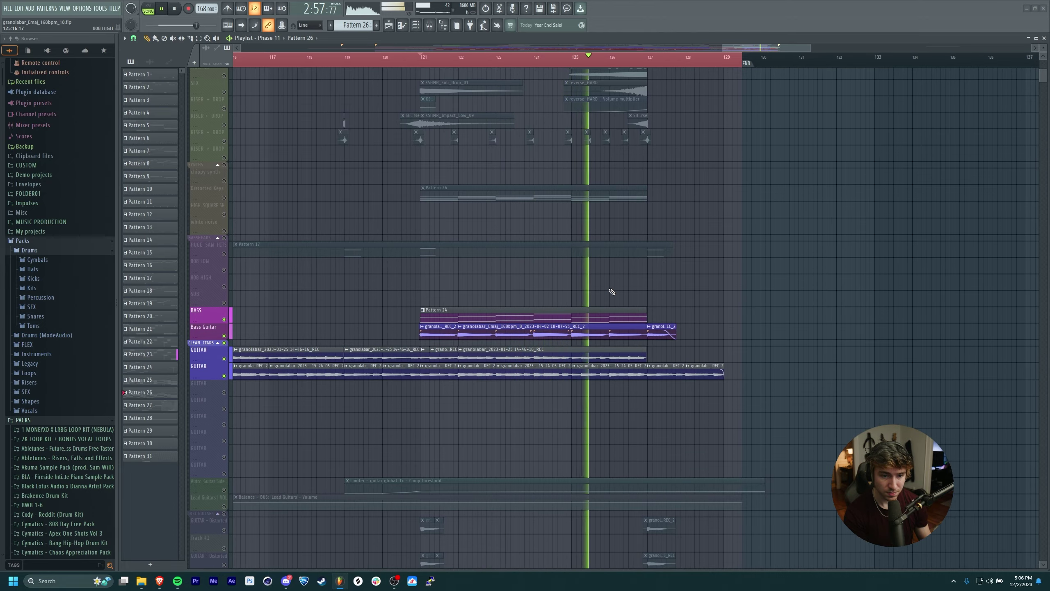
left_click_drag(609, 290, 562, 267)
scroll(559, 283, "down", 2)
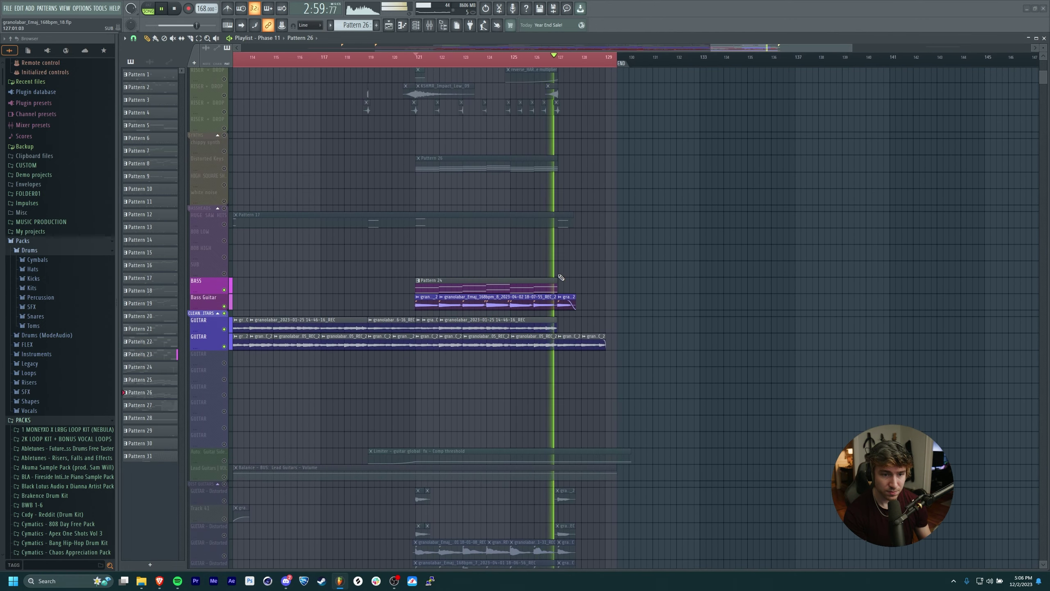
key("space")
Enable the BASSHEADS, synth, FX and percussion tracks alongside the soloed guitars and play them from bar 121 past bar 125.
scroll(614, 450, "down", 2)
left_click_drag(569, 406, 648, 420)
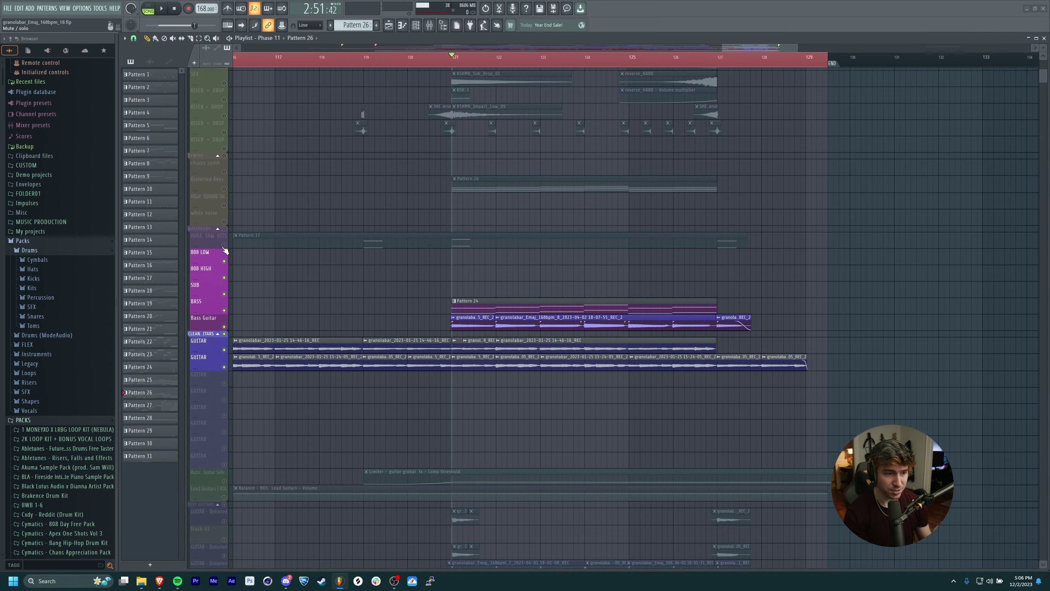
scroll(364, 223, "up", 2)
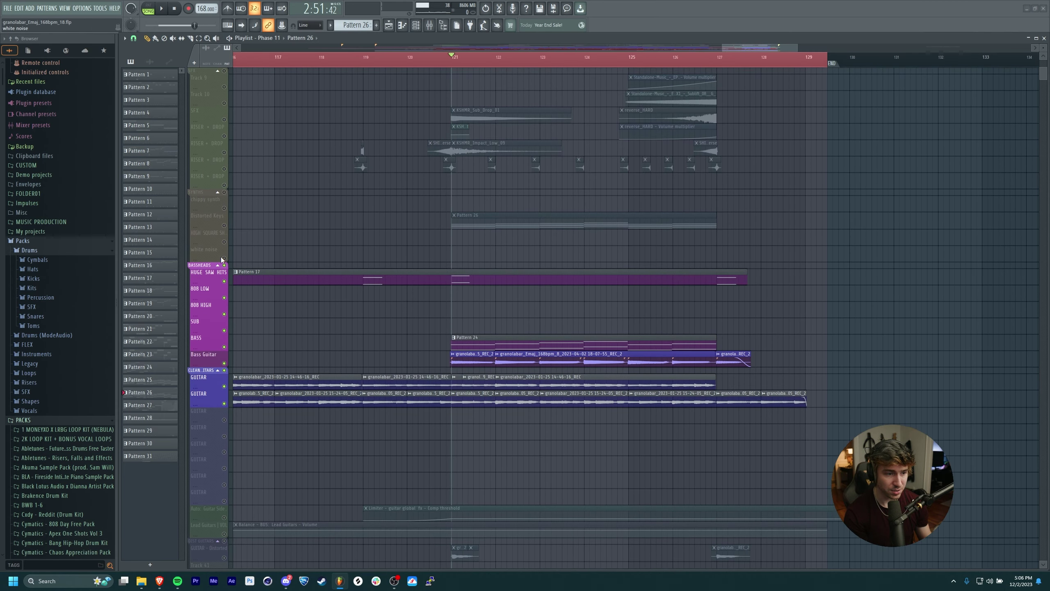
scroll(226, 259, "up", 6)
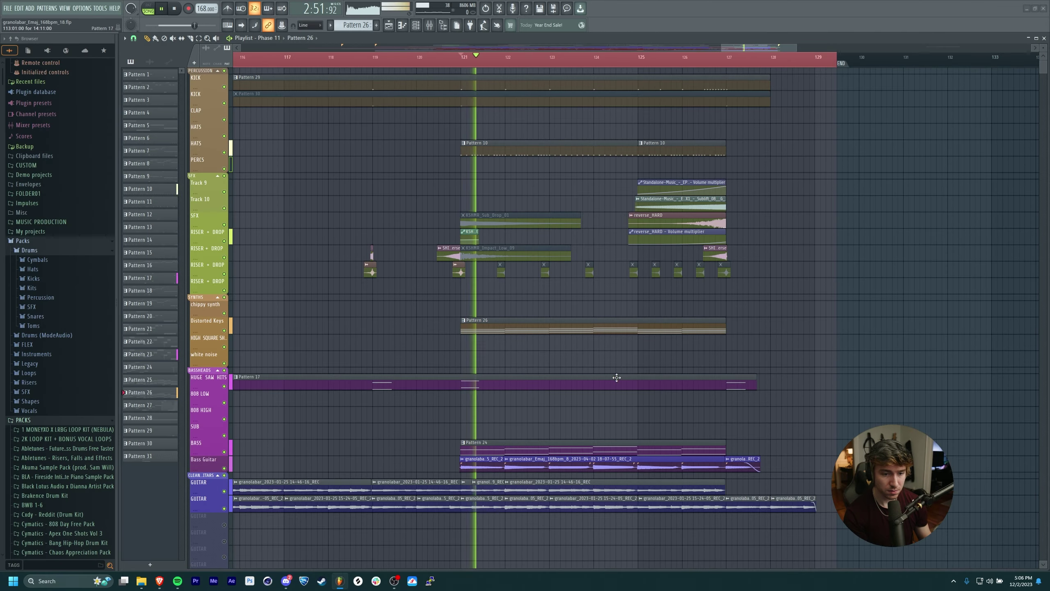
scroll(679, 293, "down", 2)
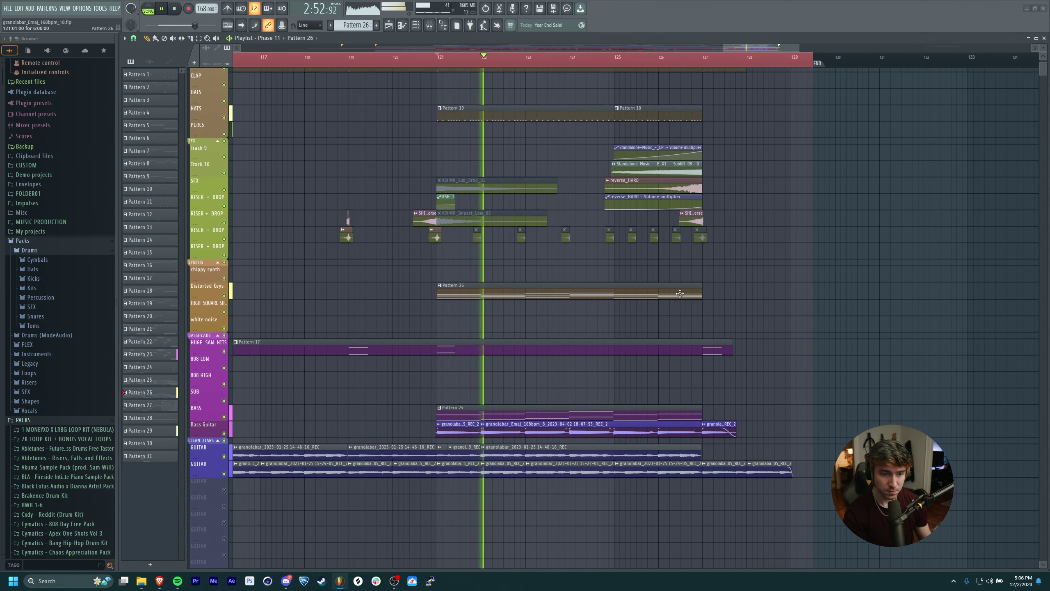
left_click_drag(727, 323, 697, 222)
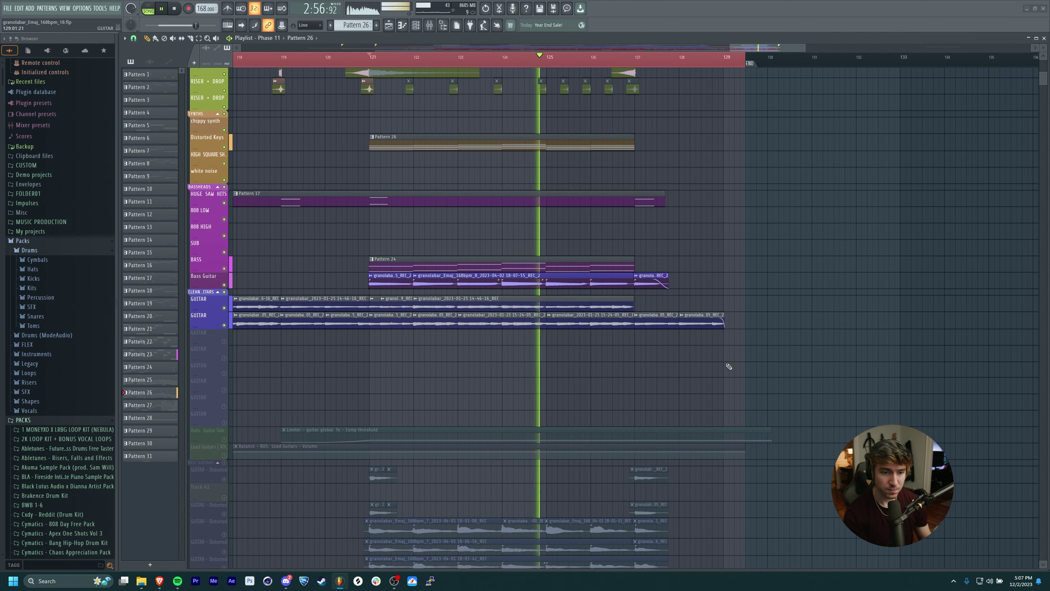
left_click_drag(731, 373, 741, 282)
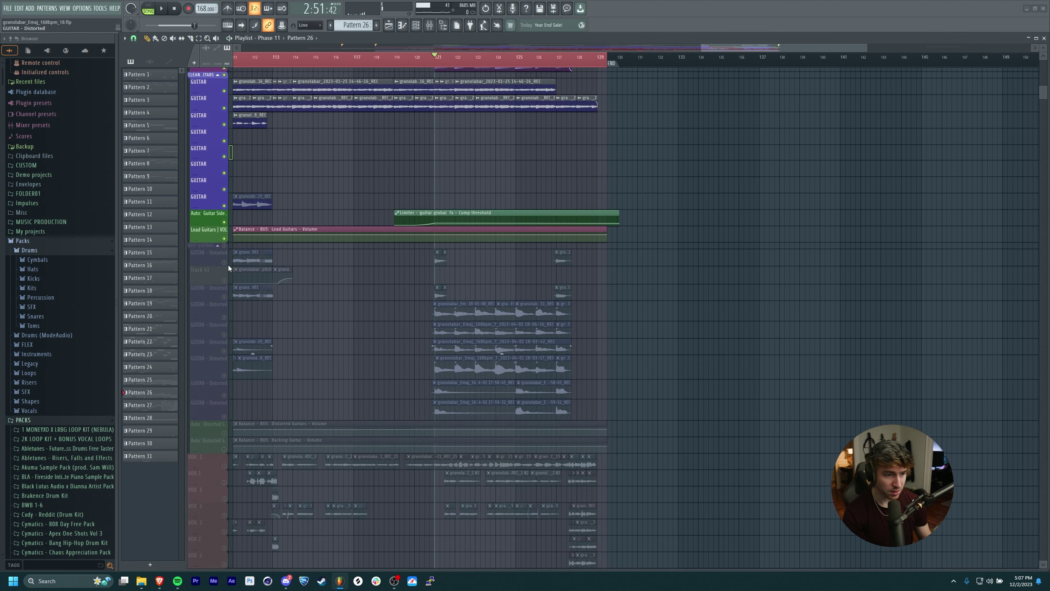
Solo the DIST GUITARS group and play its distorted guitar layers from bar 121 to bar 124.
right_click(224, 246)
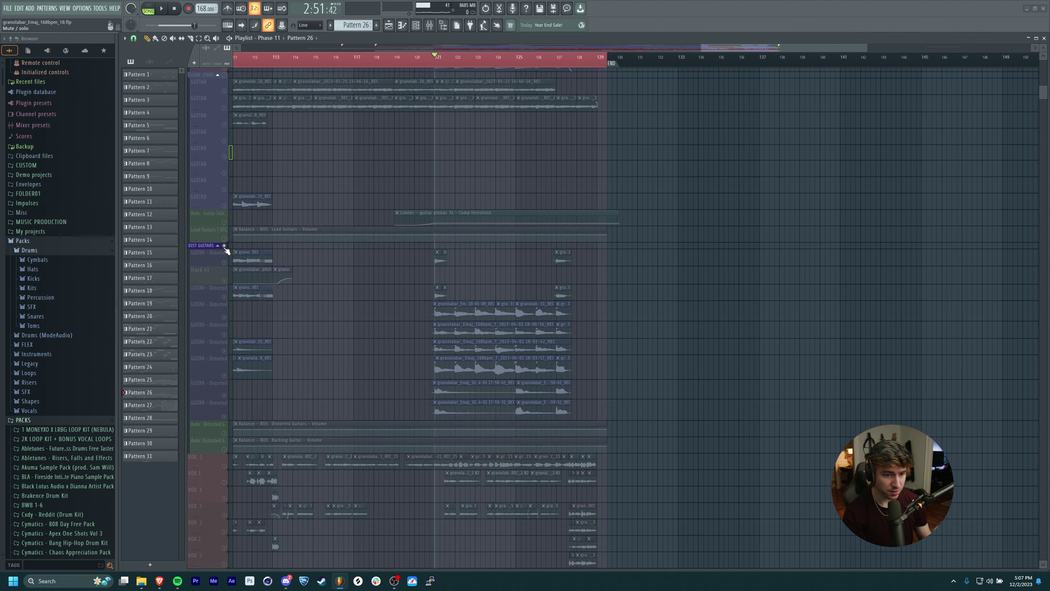
right_click(224, 246)
right_click(224, 247)
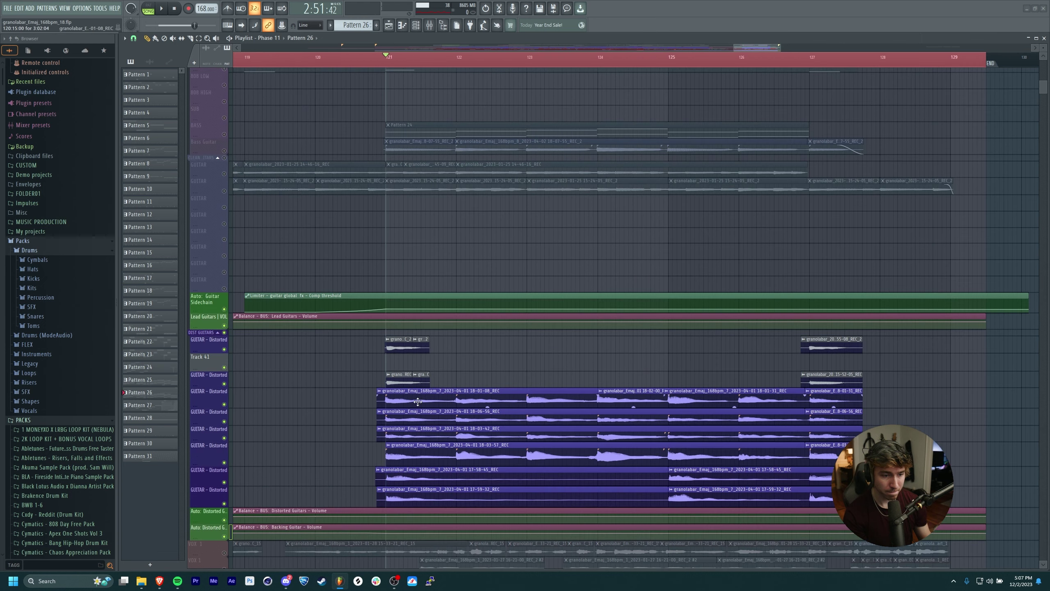
key("space")
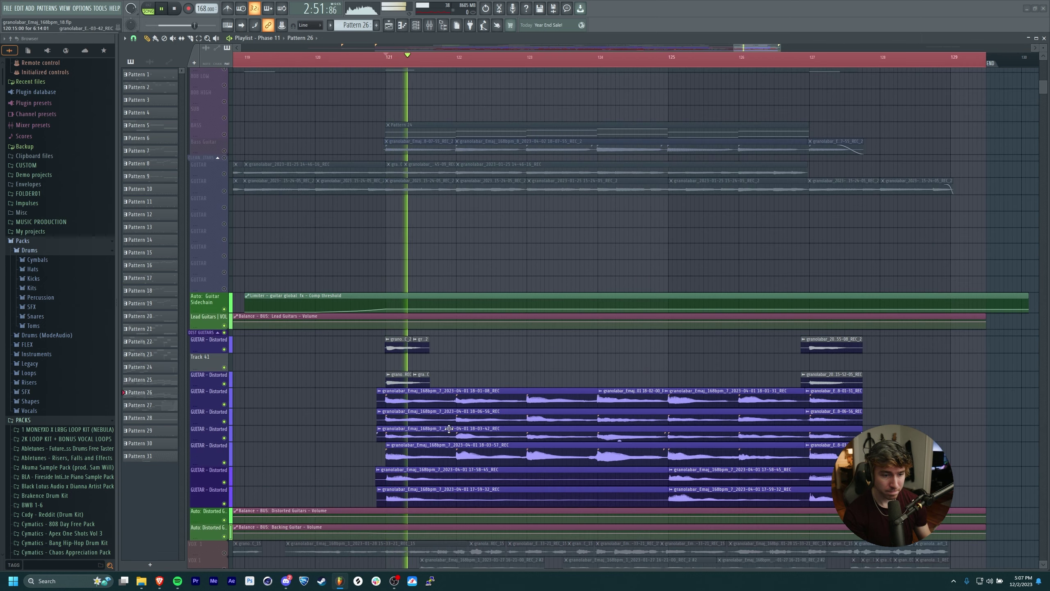
left_click_drag(591, 339, 577, 253)
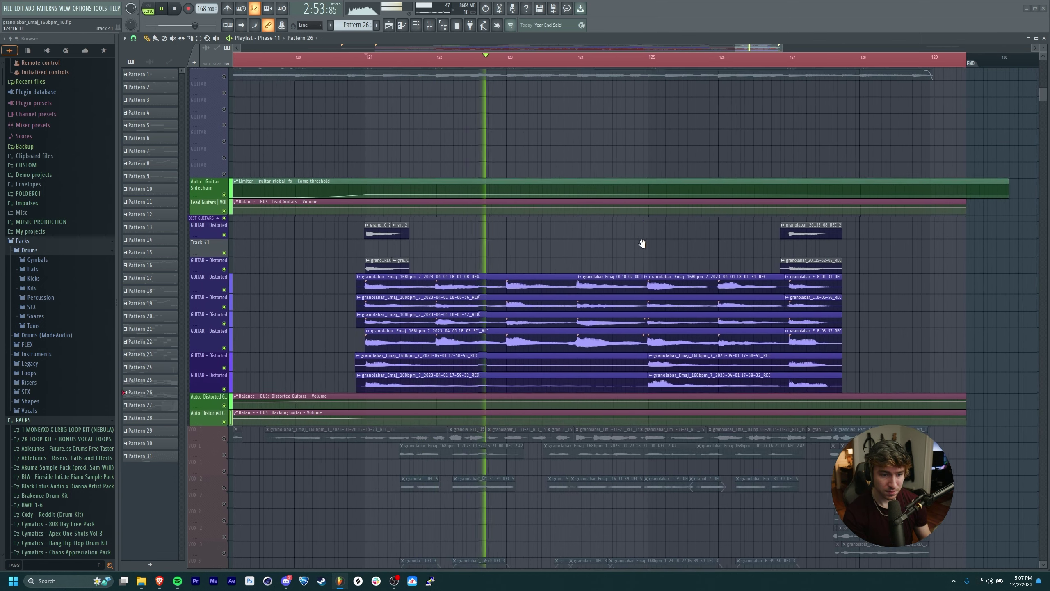
scroll(599, 256, "up", 5)
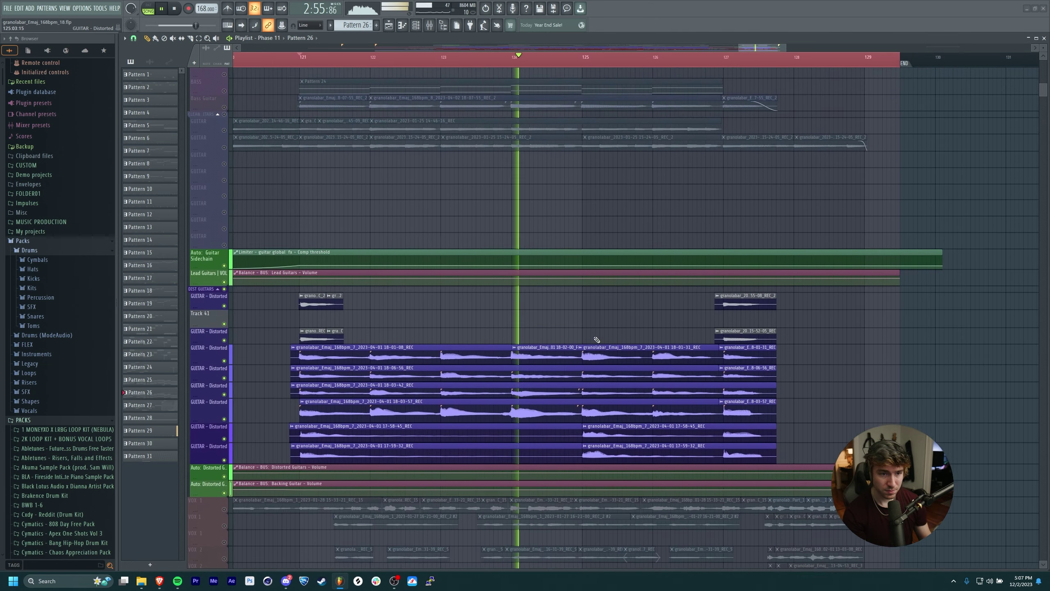
Solo the two distorted guitar tracks holding the short clips at bars 121 and 127, together with Track 41.
left_click(224, 192)
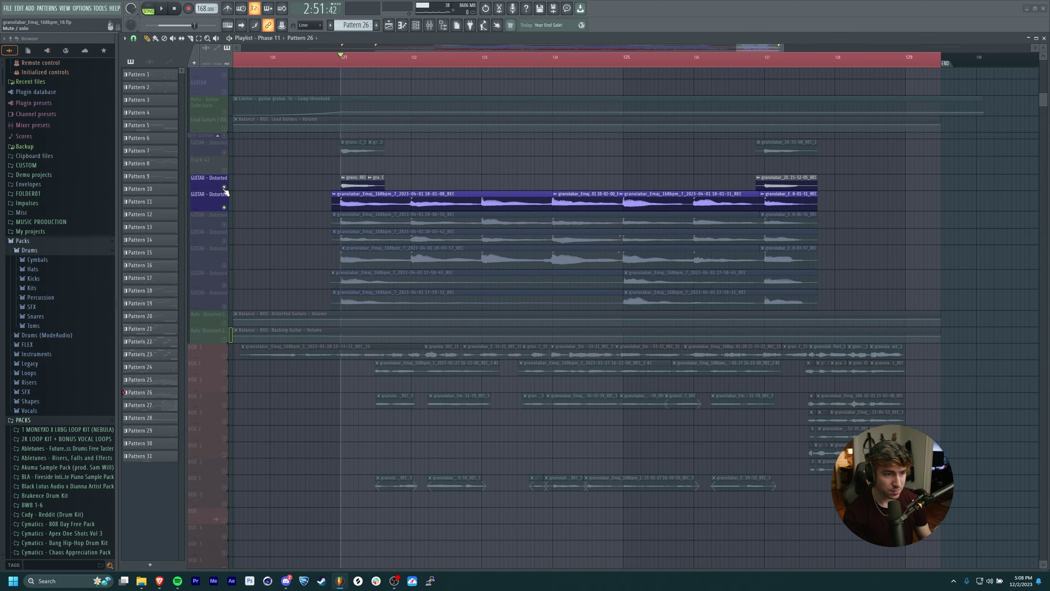
left_click(224, 152)
right_click(224, 153)
left_click_drag(225, 170, 224, 187)
left_click_drag(279, 169, 387, 281)
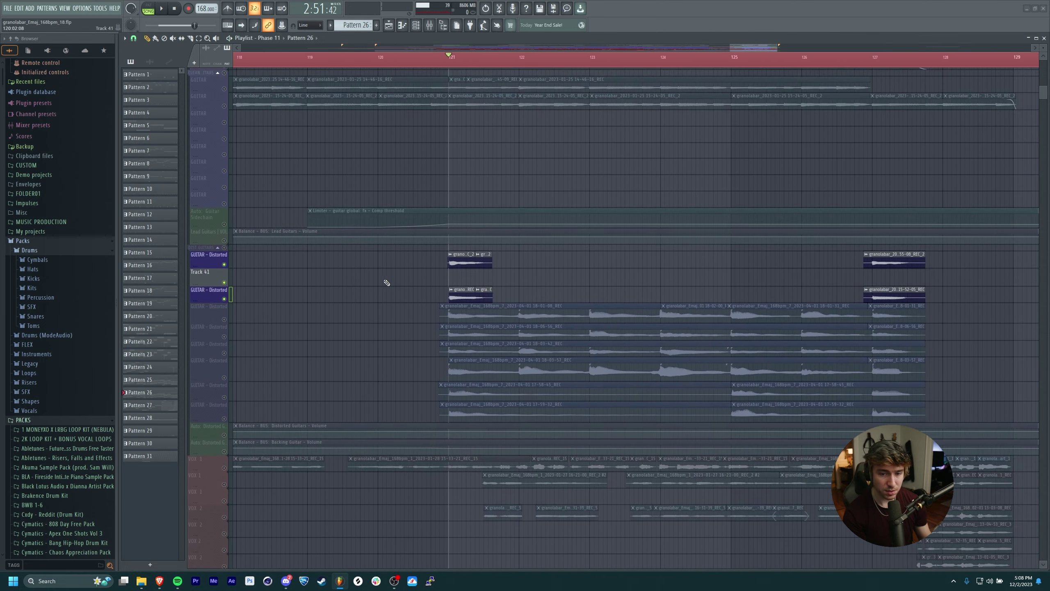
left_click_drag(824, 266, 775, 362)
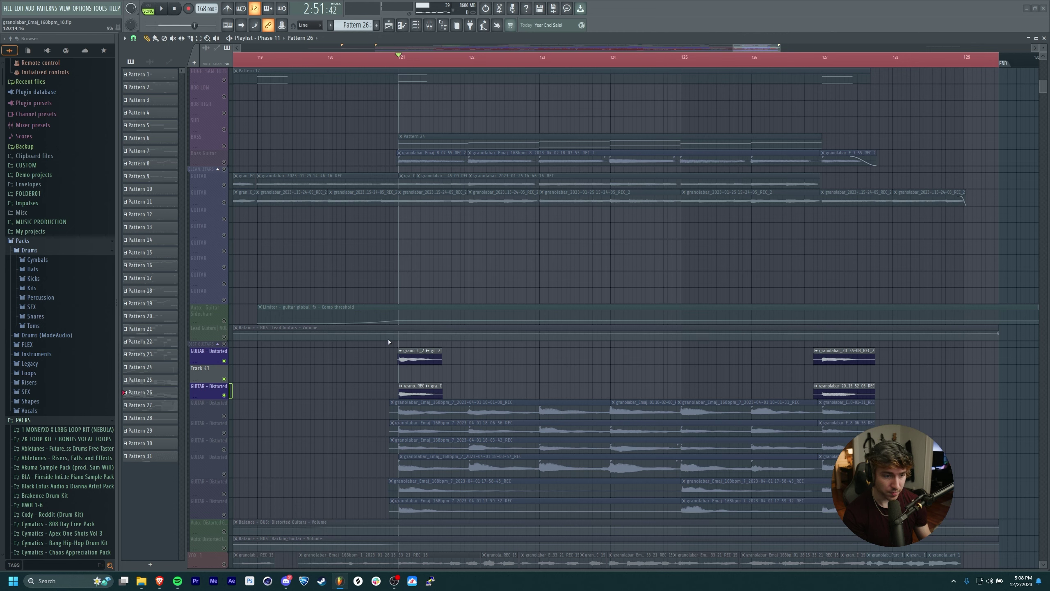
Enable the HUGE SAW HITS track alongside the soloed distorted guitars, play from bar 121, and stop.
left_click_drag(502, 234, 491, 353)
left_click(225, 198)
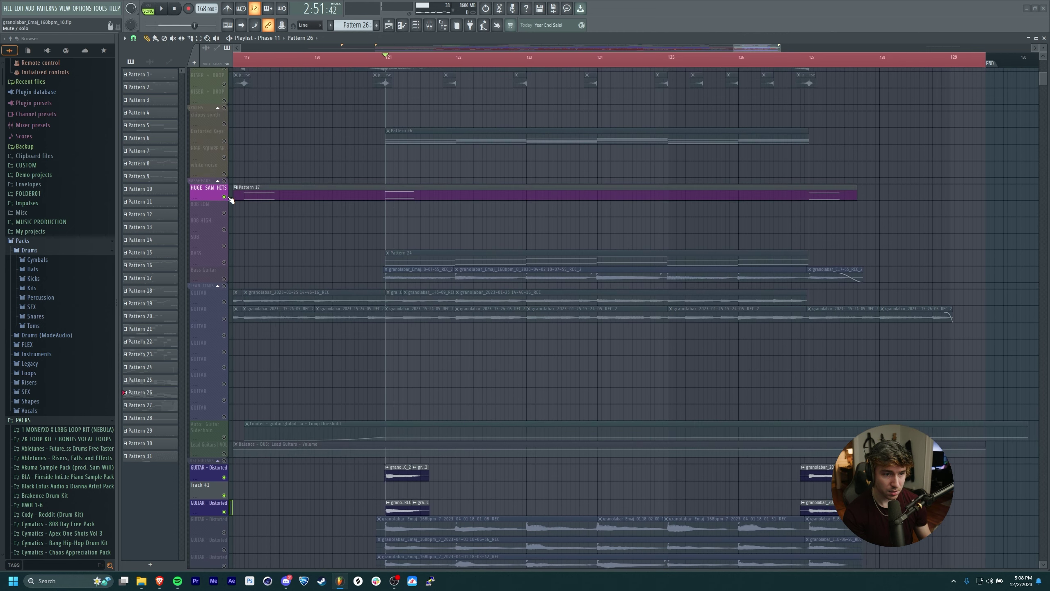
left_click_drag(554, 393, 564, 335)
key("space")
key("space")
Play the short distorted guitar clips at bars 121 and 127 without the saw hits, and stop playback.
left_click_drag(686, 347, 696, 180)
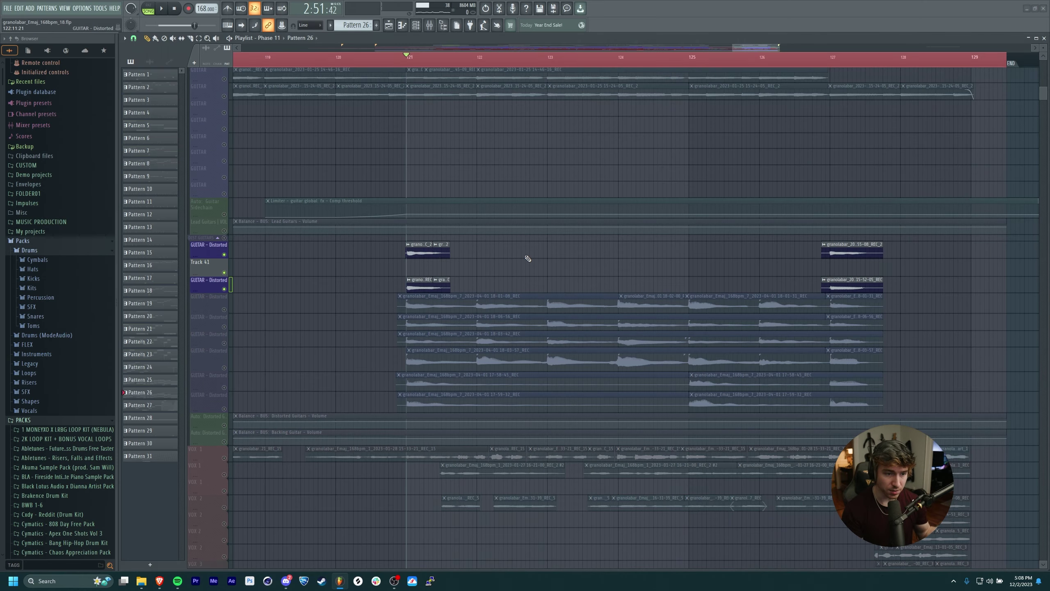
left_click_drag(825, 242, 558, 269)
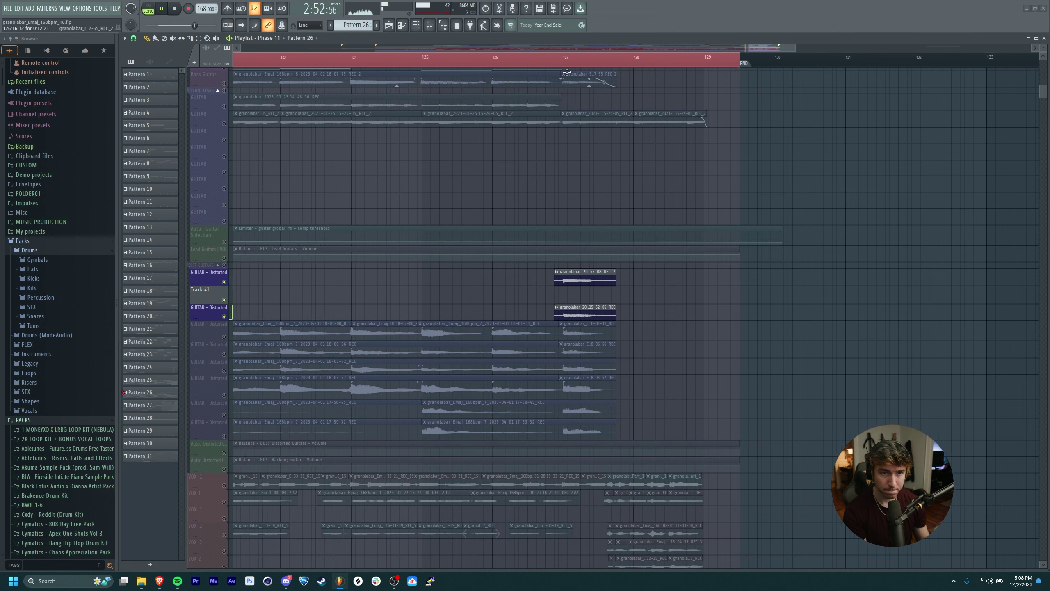
left_click_drag(420, 296, 682, 262)
key("space")
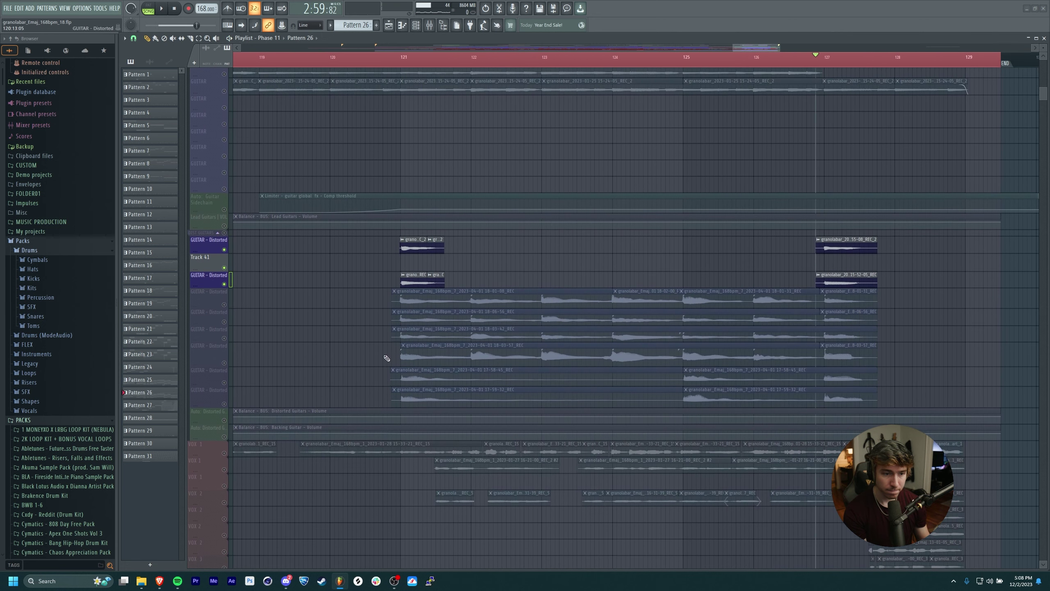
Solo the first long distorted guitar track and play from bar 121, adding the second and third layers in turn.
left_click_drag(308, 323, 281, 276)
left_click(225, 258)
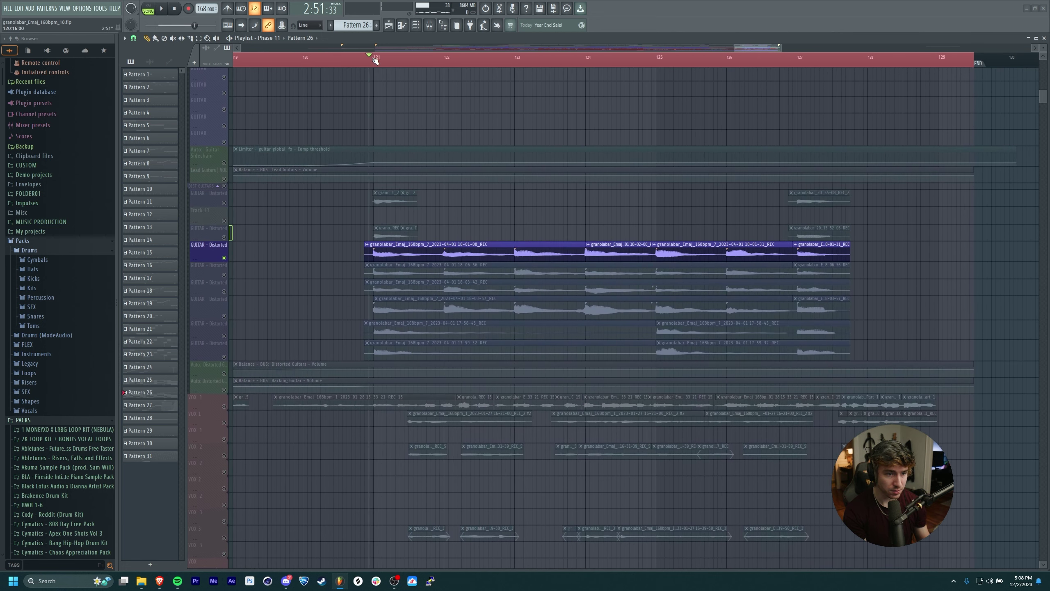
key("space")
left_click(226, 276)
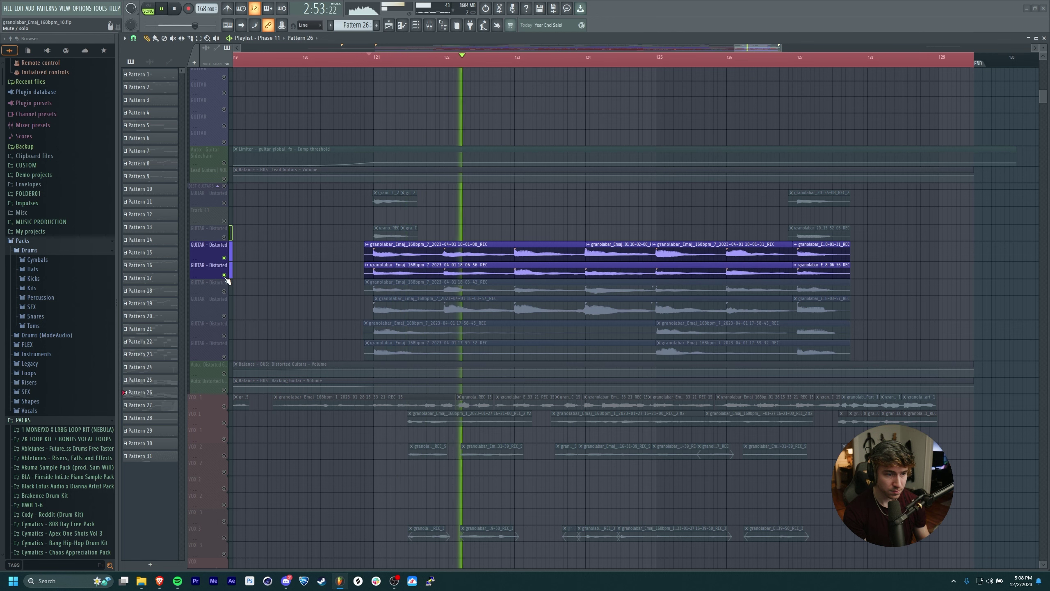
left_click(225, 276)
left_click(224, 292)
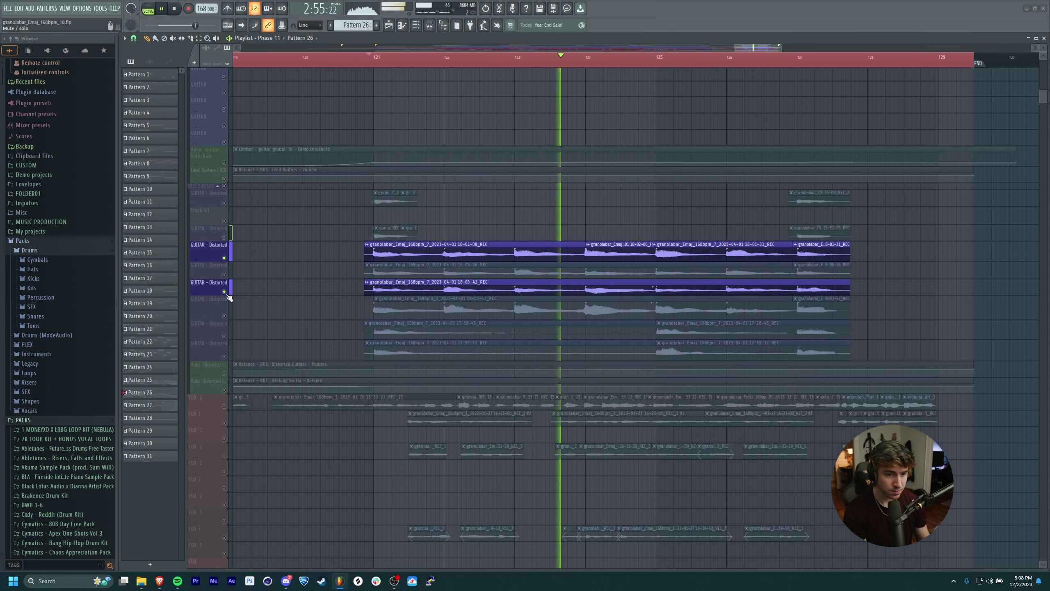
left_click_drag(584, 223, 552, 215)
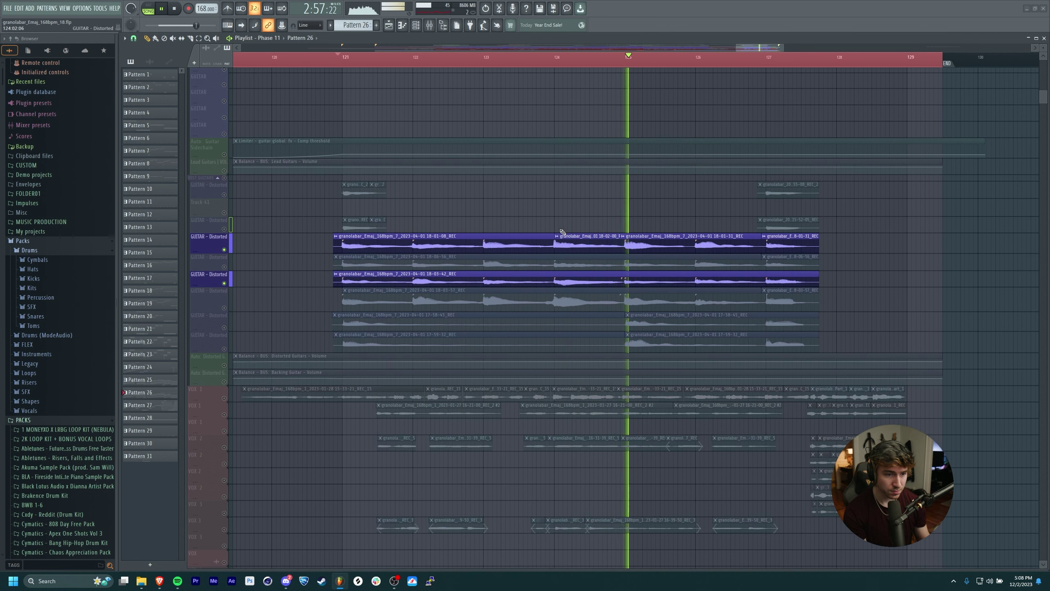
key("space")
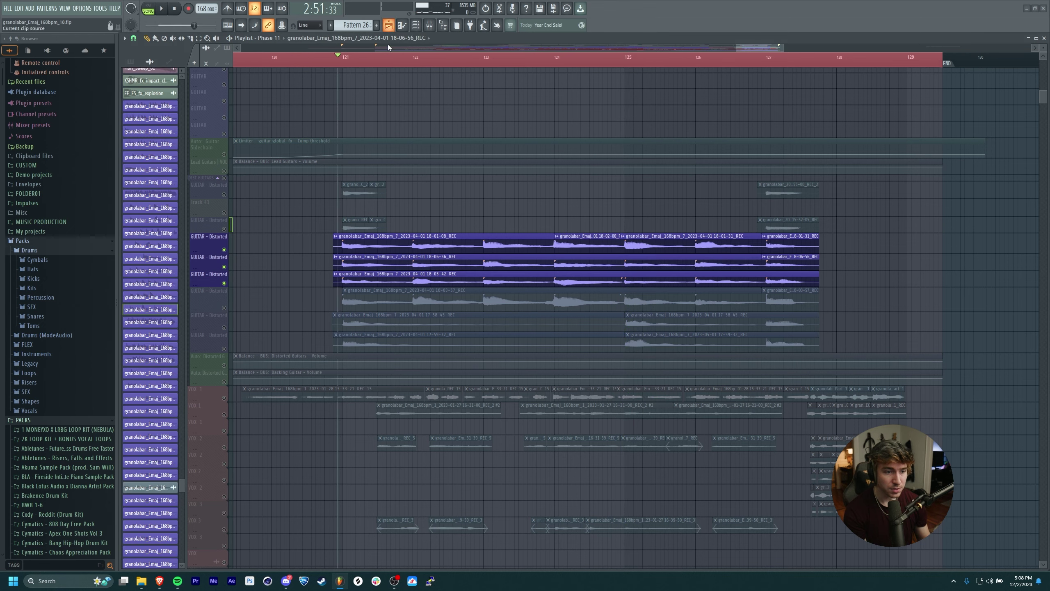
Solo the four long distorted guitar tracks together, play them from bar 121, and stop playback.
scroll(500, 309, "up", 5)
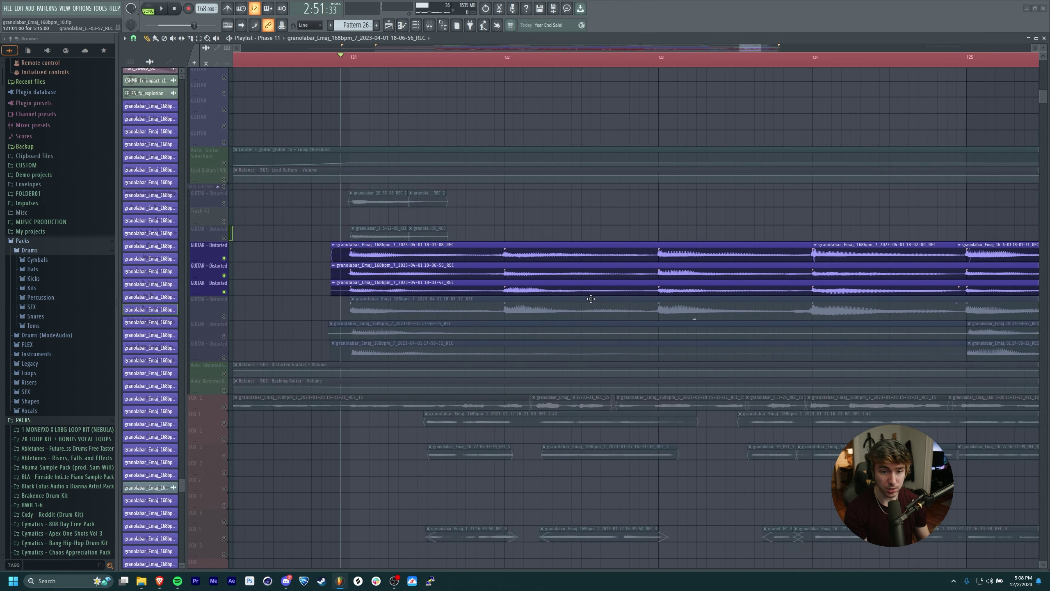
scroll(822, 244, "down", 5)
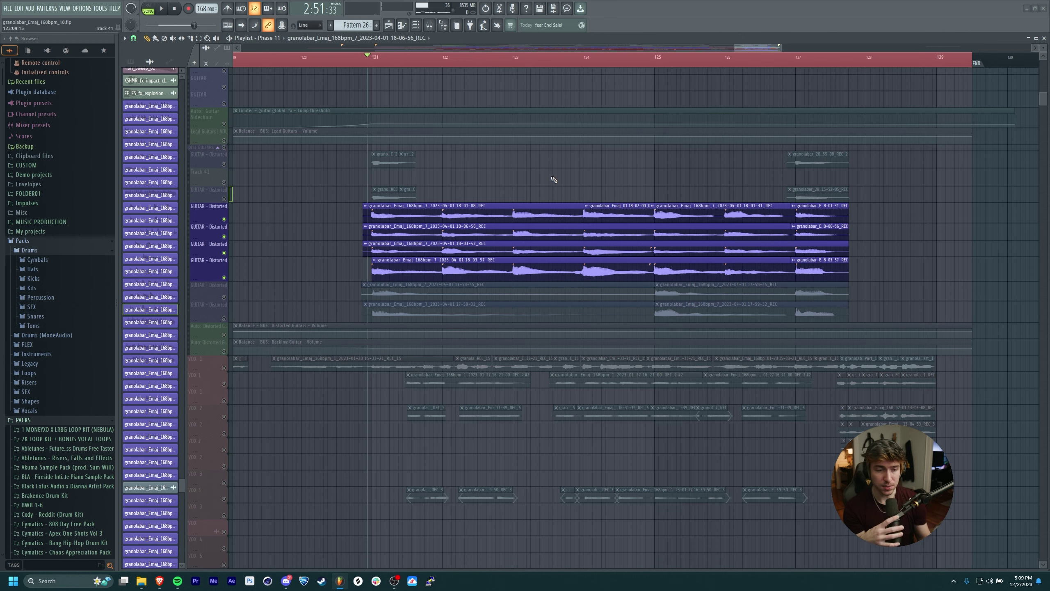
scroll(505, 229, "up", 2)
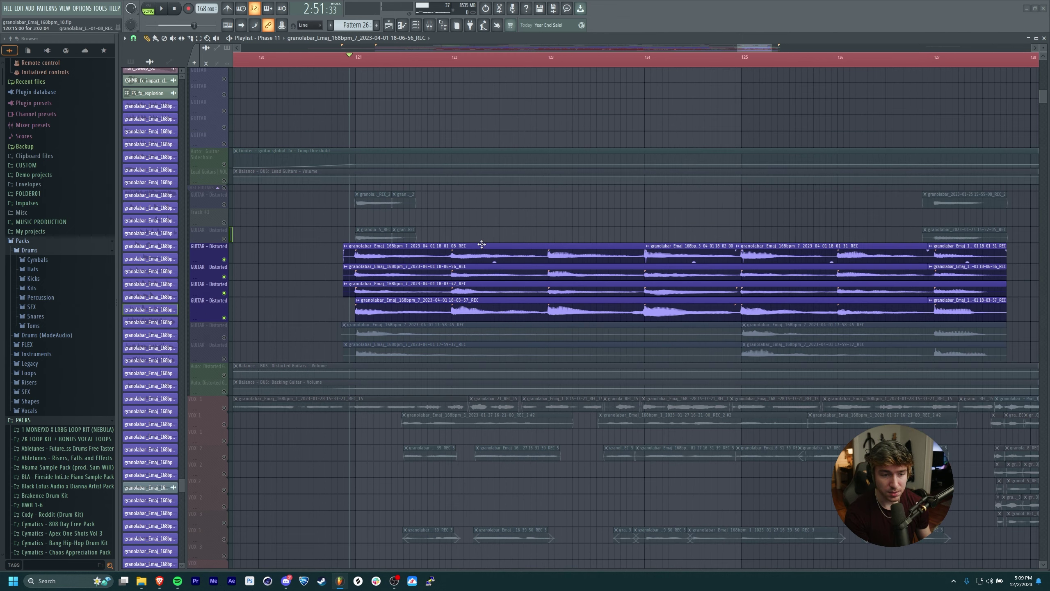
scroll(521, 237, "down", 3)
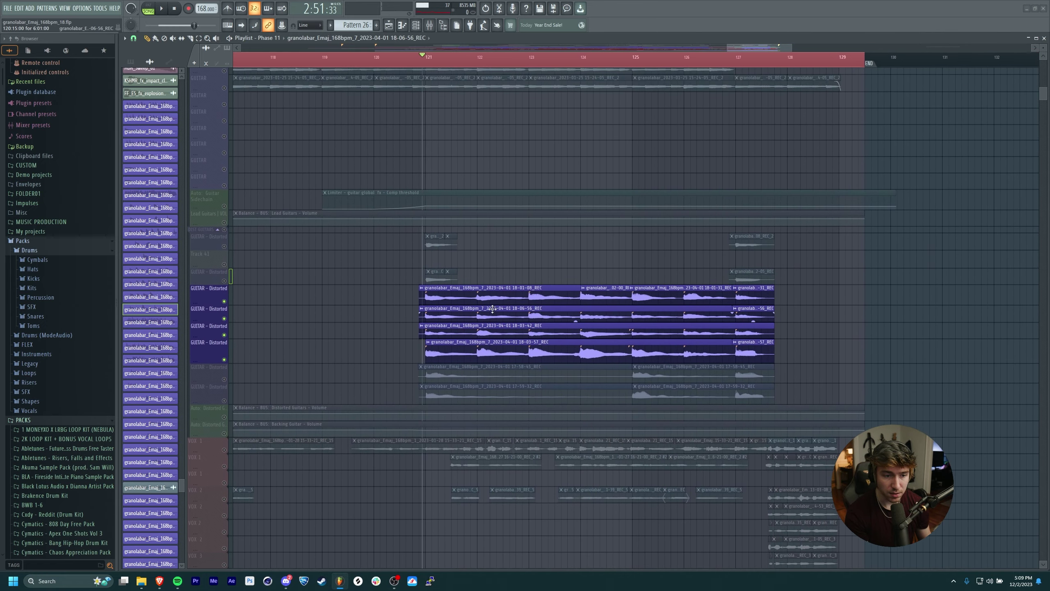
scroll(413, 293, "down", 2)
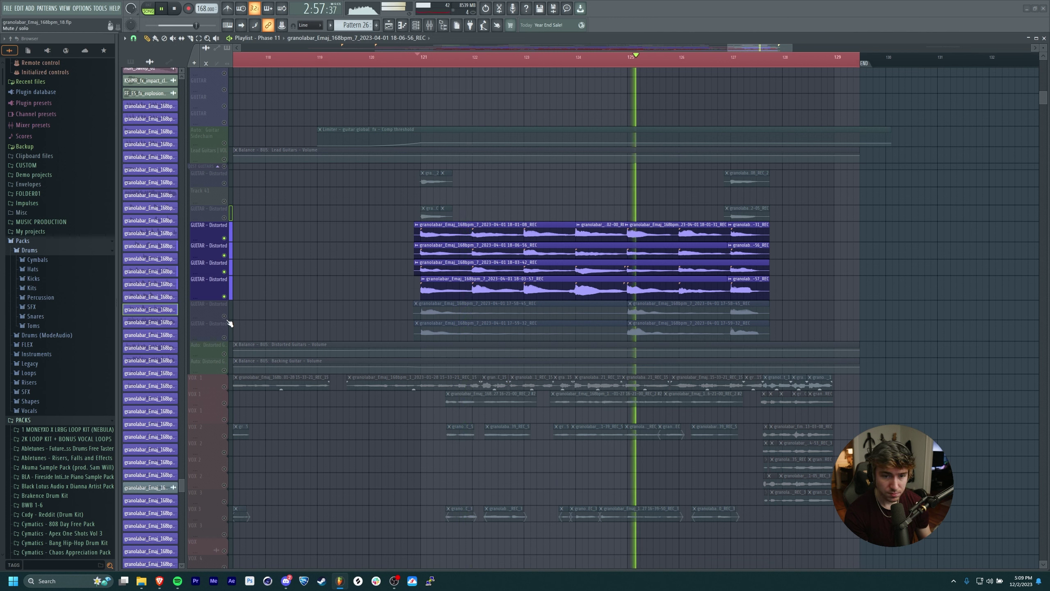
left_click_drag(543, 193, 494, 163)
key("space")
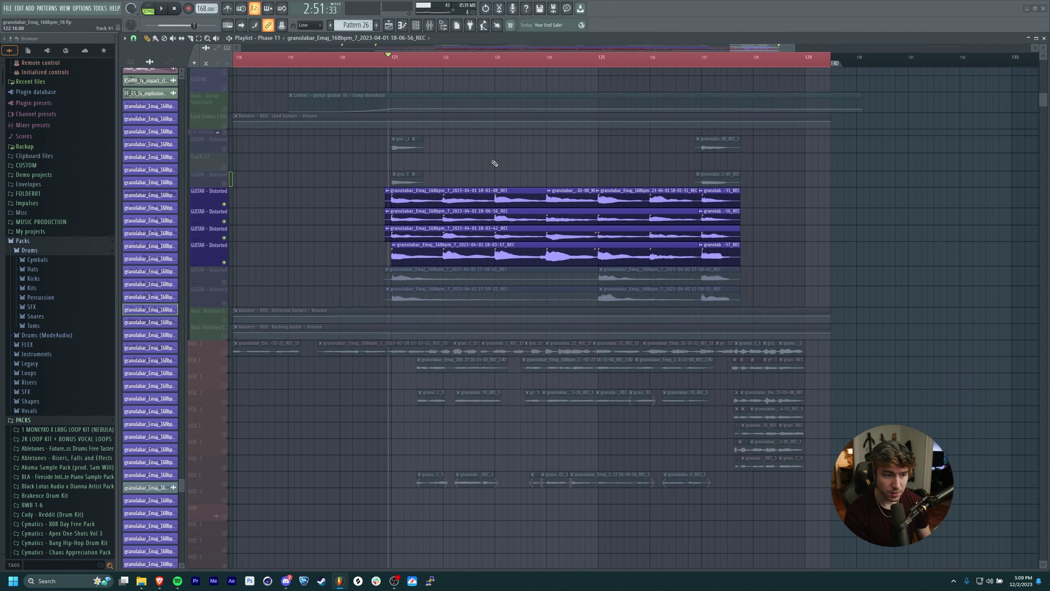
Solo the last two distorted guitar tracks in the group and play them from bar 121.
right_click(224, 281)
left_click(224, 301)
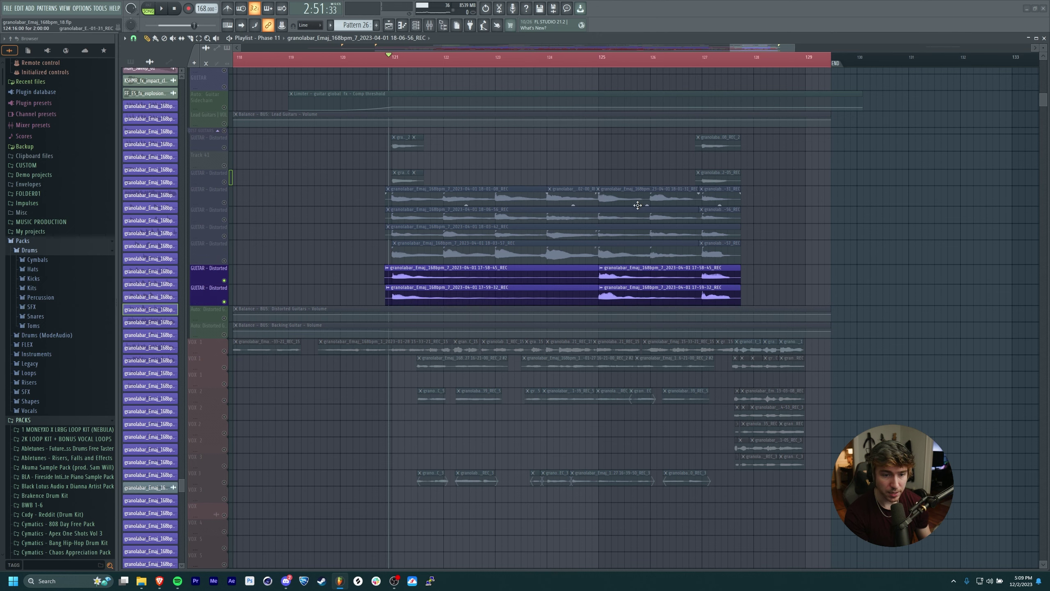
key("space")
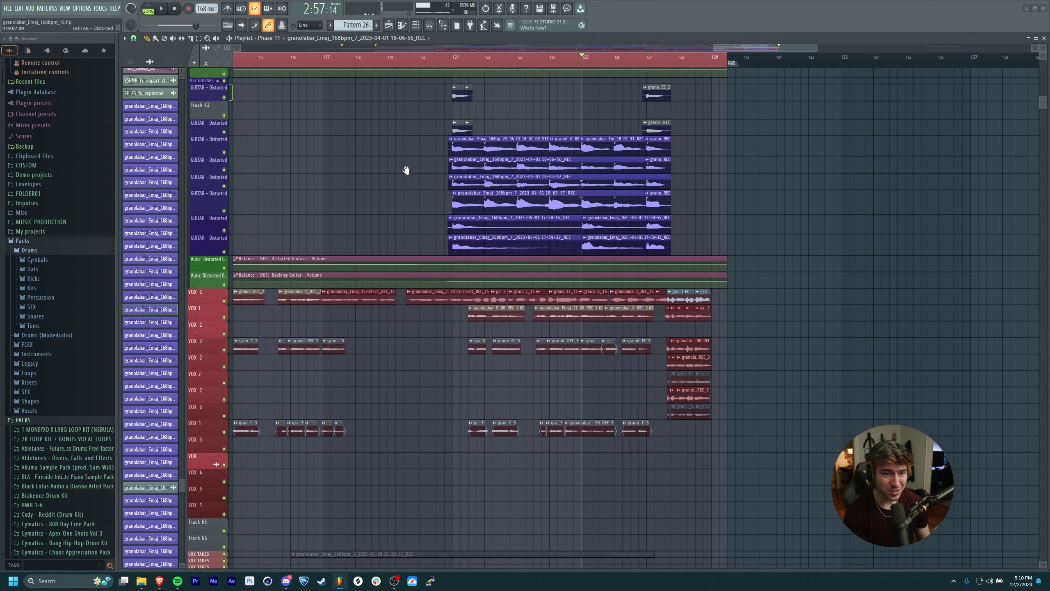
Examine the vocal clips and the vocal automation tracks between bar 105 and the end of the song.
scroll(405, 168, "down", 3)
scroll(514, 184, "down", 3)
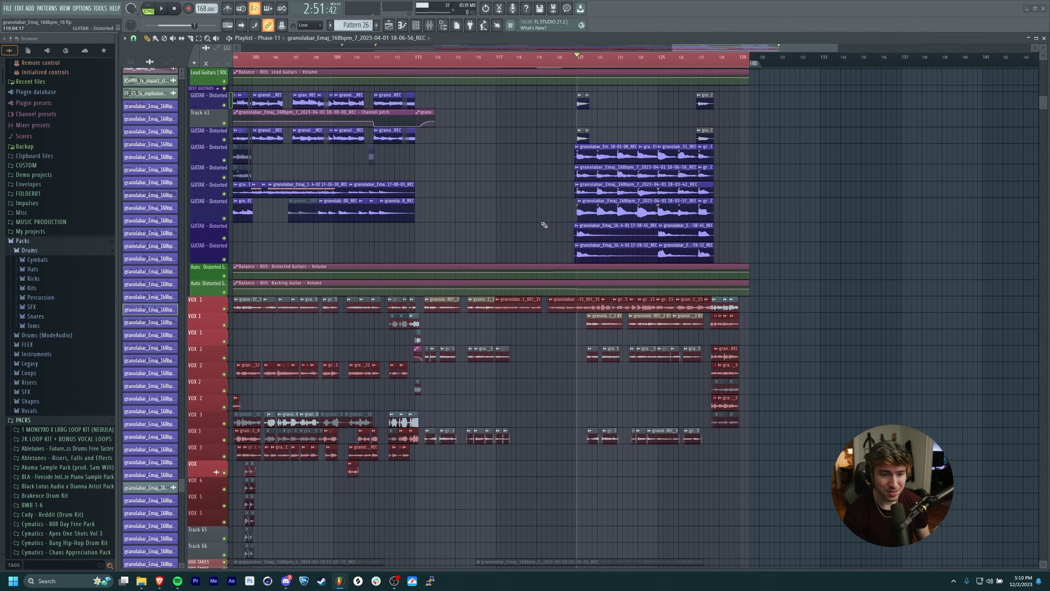
scroll(544, 225, "down", 8)
scroll(556, 353, "up", 3)
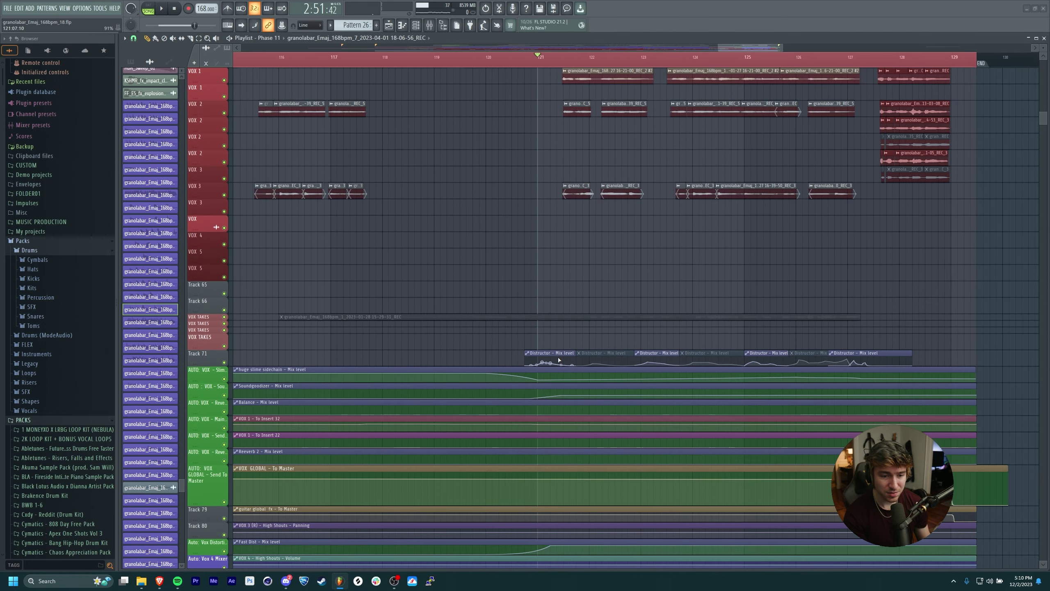
left_click_drag(561, 274, 534, 187)
scroll(566, 226, "up", 3)
scroll(567, 230, "down", 1)
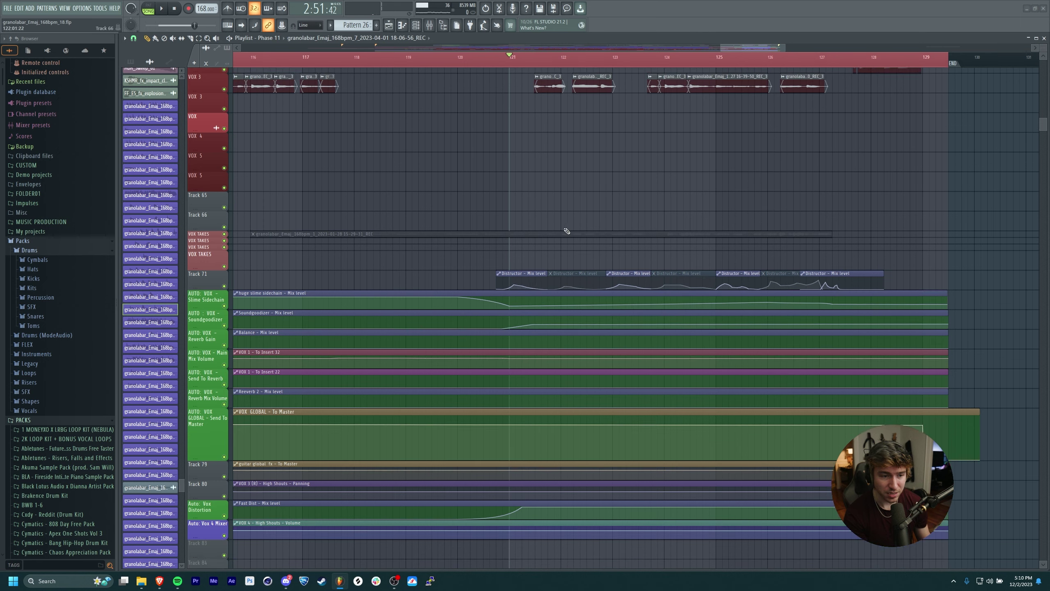
scroll(522, 250, "down", 3)
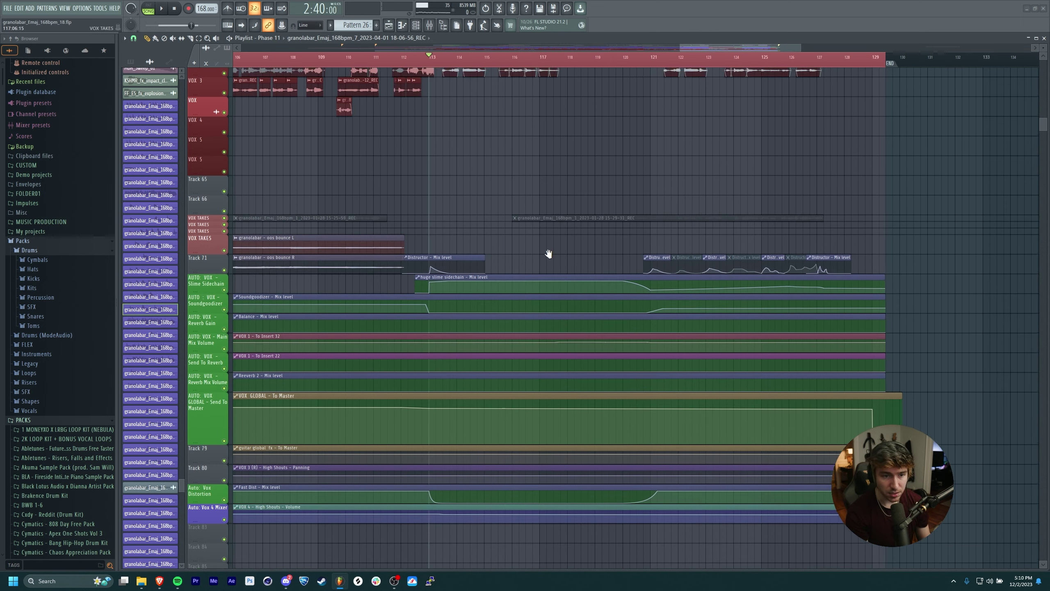
scroll(546, 344, "up", 4)
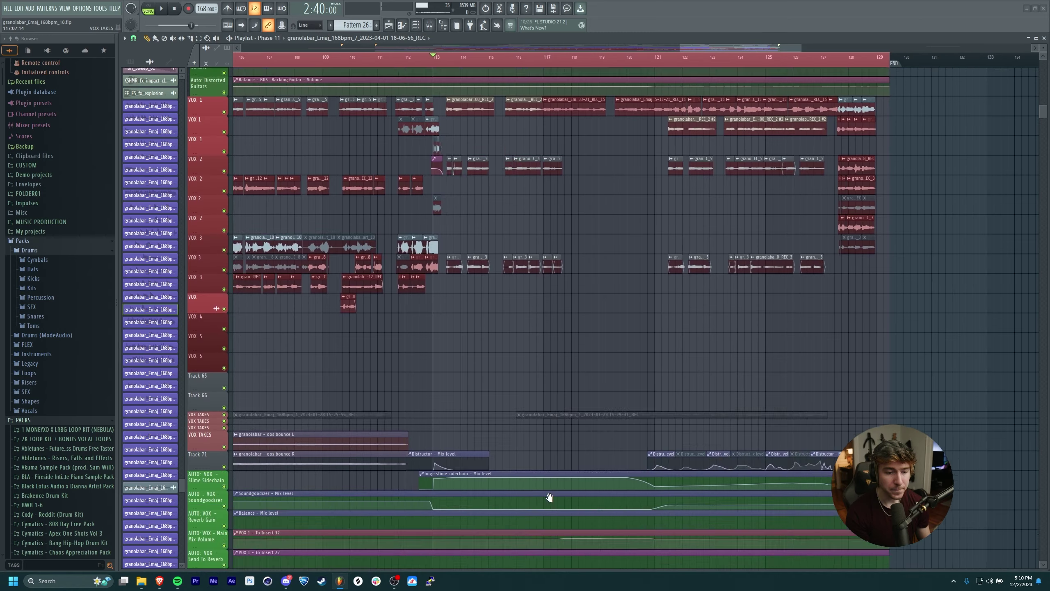
left_click_drag(549, 497, 491, 232)
scroll(491, 232, "down", 3)
scroll(491, 228, "up", 1)
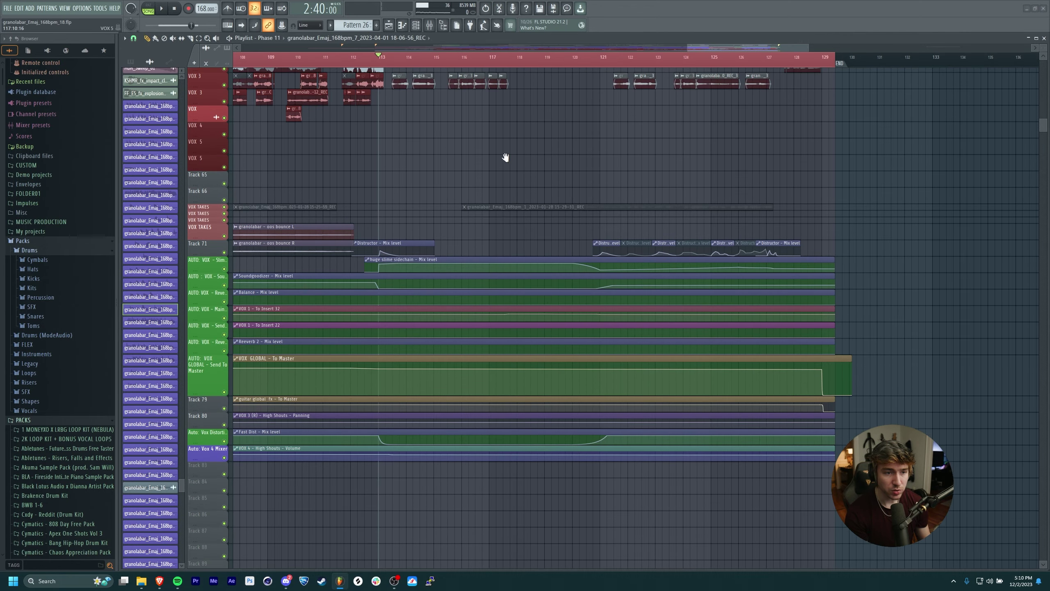
left_click_drag(506, 157, 556, 311)
Play the full mix from bar 113 to bar 128 while following the vocal and vocal automation tracks, and stop.
scroll(555, 311, "down", 3)
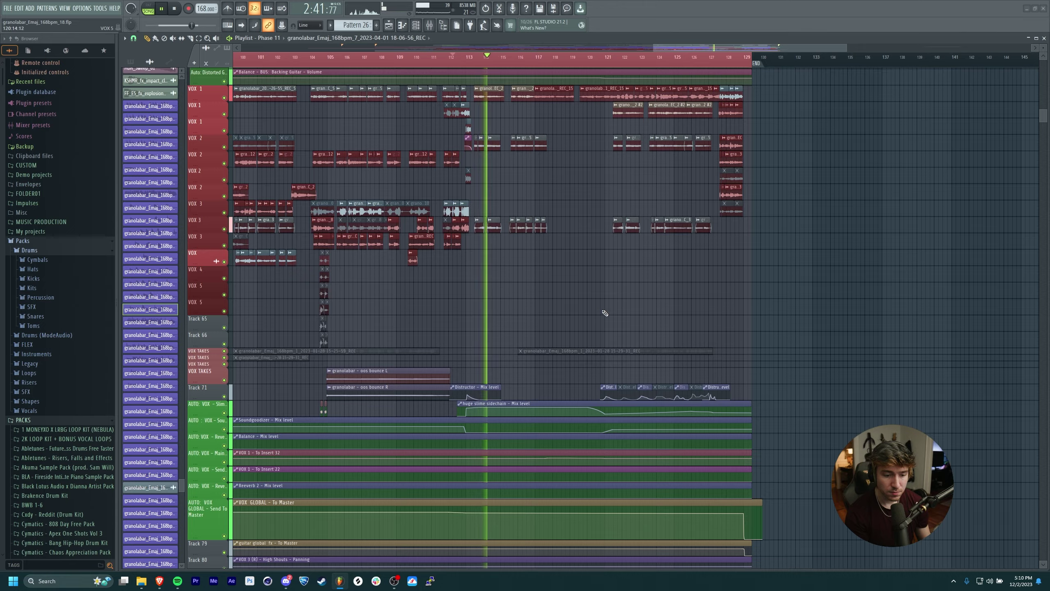
scroll(591, 265, "down", 3)
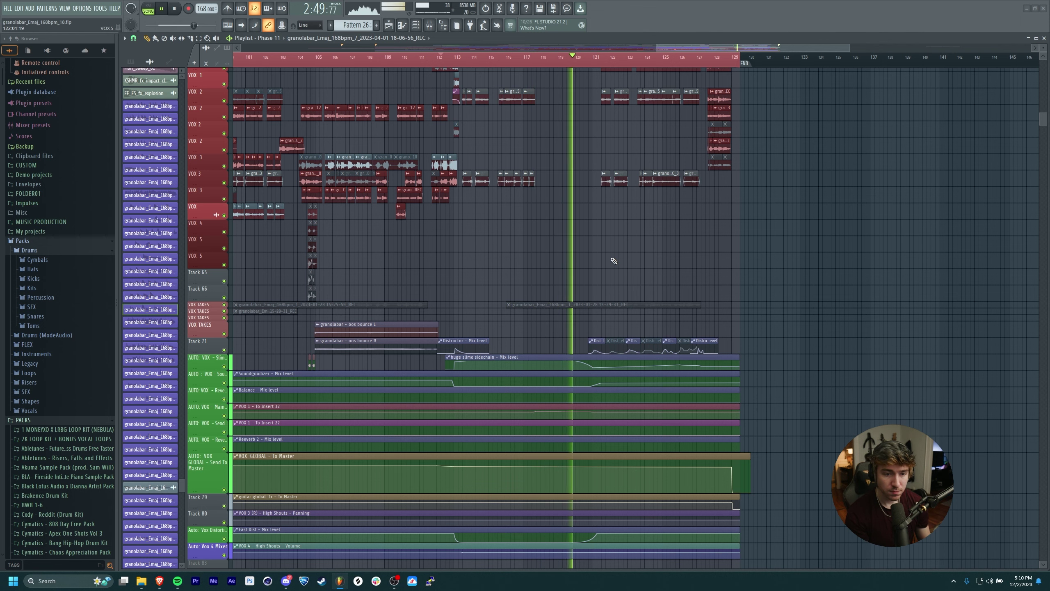
mouse_move(615, 261)
left_mouse_down()
mouse_move(572, 258)
mouse_move(530, 214)
mouse_move(562, 280)
left_mouse_up()
scroll(531, 215, "up", 4)
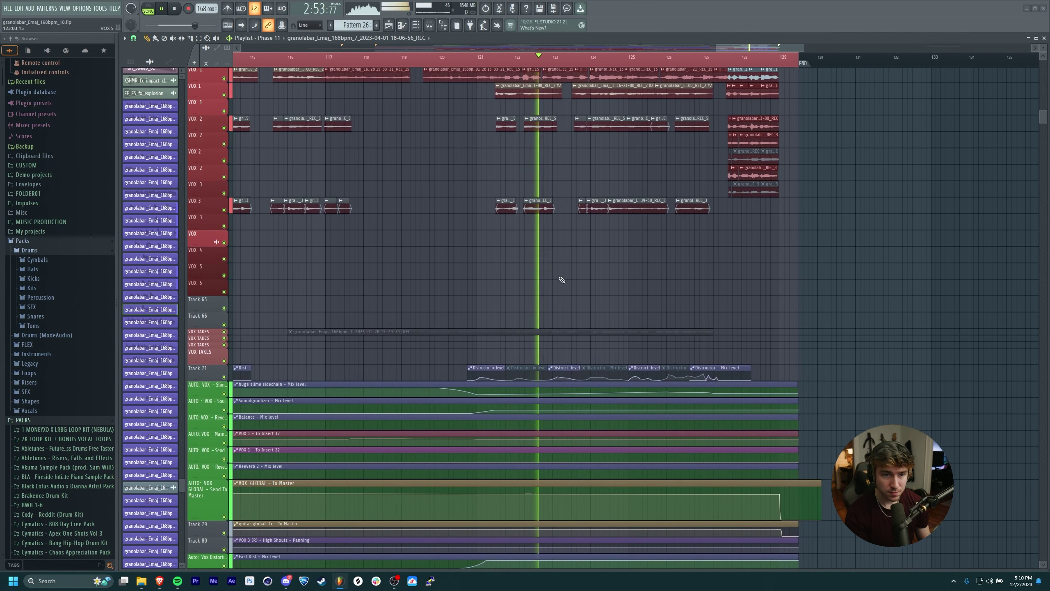
left_click_drag(693, 145, 646, 221)
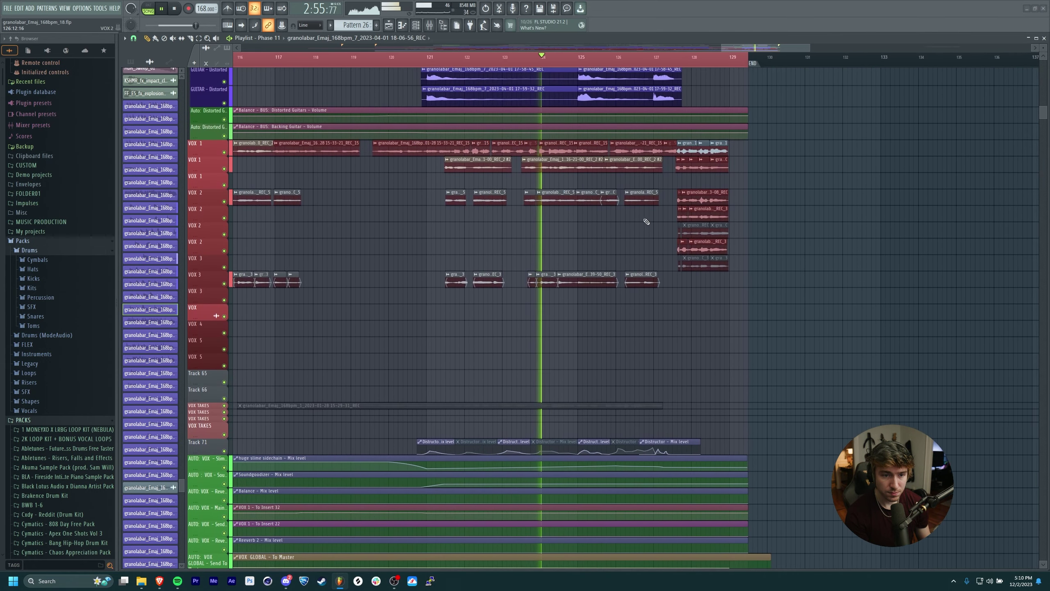
scroll(787, 190, "down", 3)
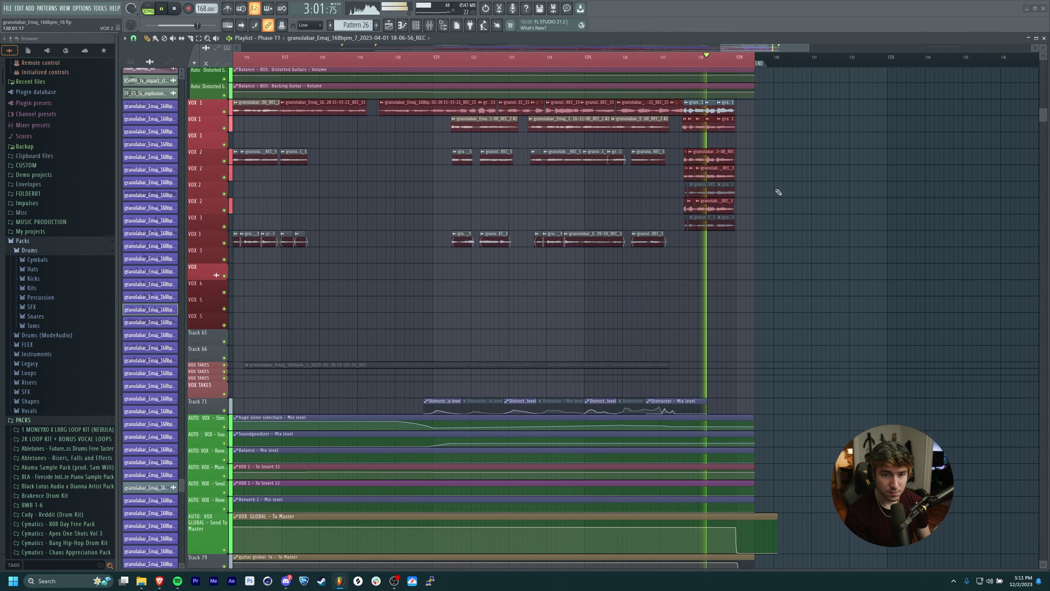
scroll(778, 192, "up", 8)
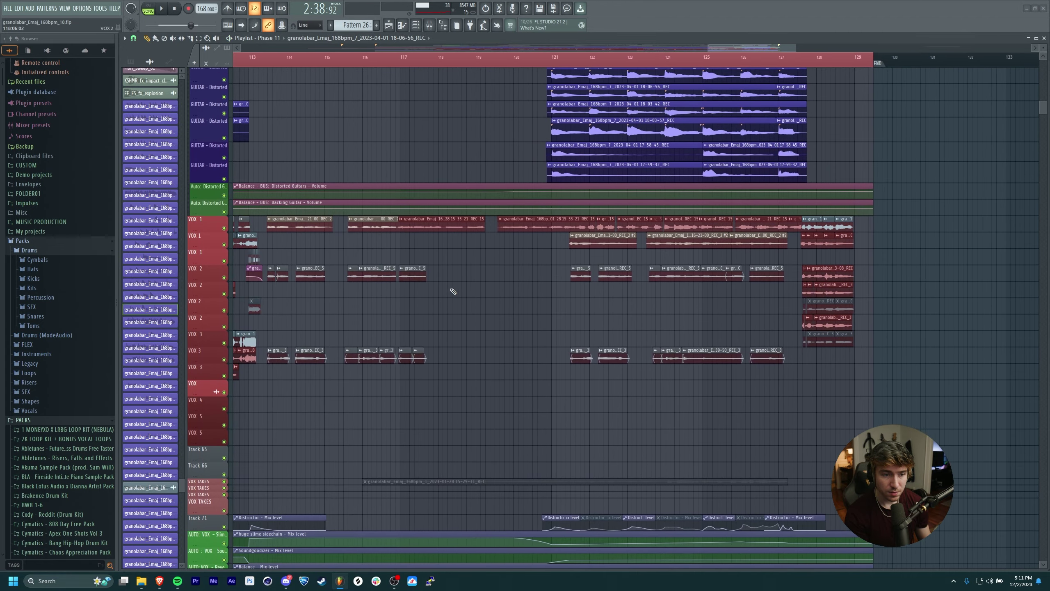
Set the playback position to bar 113, play the opening vocals of the section past bar 118, and stop.
left_click_drag(454, 291, 579, 246)
left_click(403, 57)
left_click_drag(673, 288, 666, 265)
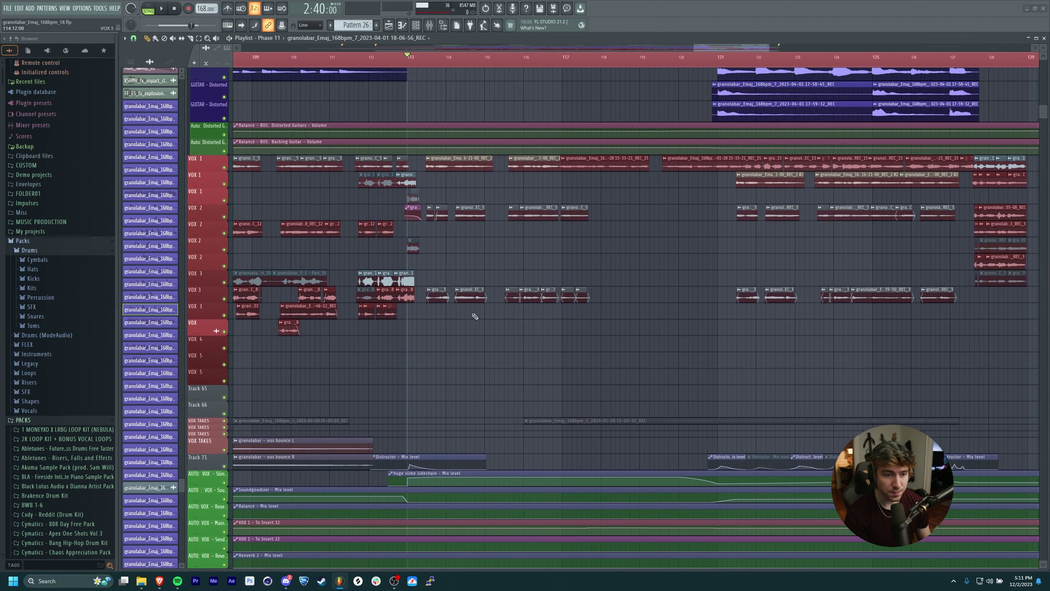
scroll(471, 320, "up", 2)
left_click_drag(467, 326, 519, 359)
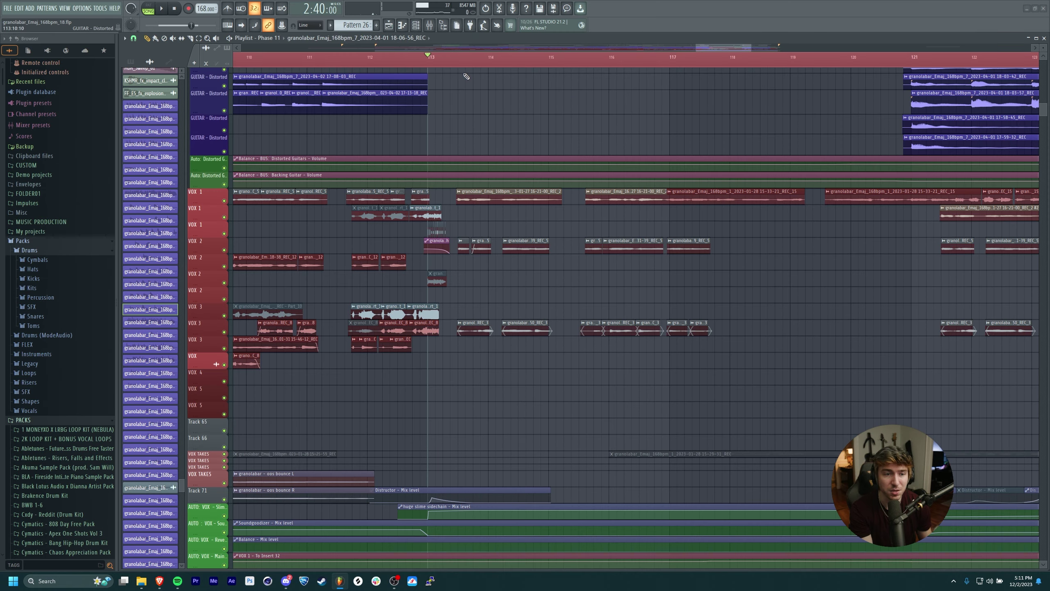
key("space")
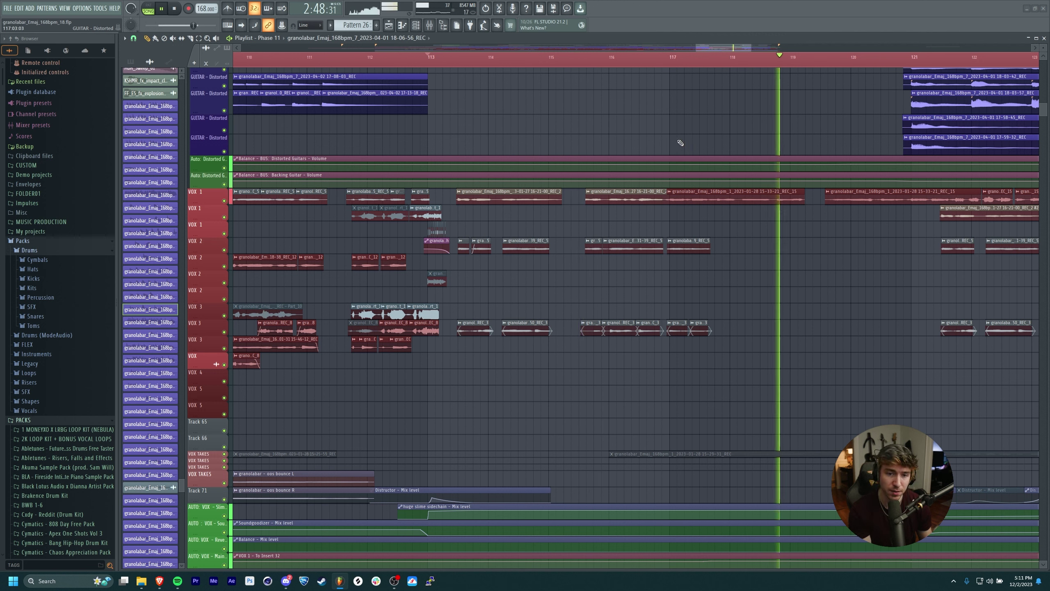
key("space")
Pick the long VOX 1 clip after bar 117, play from there into the vocal layers at bar 121, and stop.
scroll(654, 137, "up", 2)
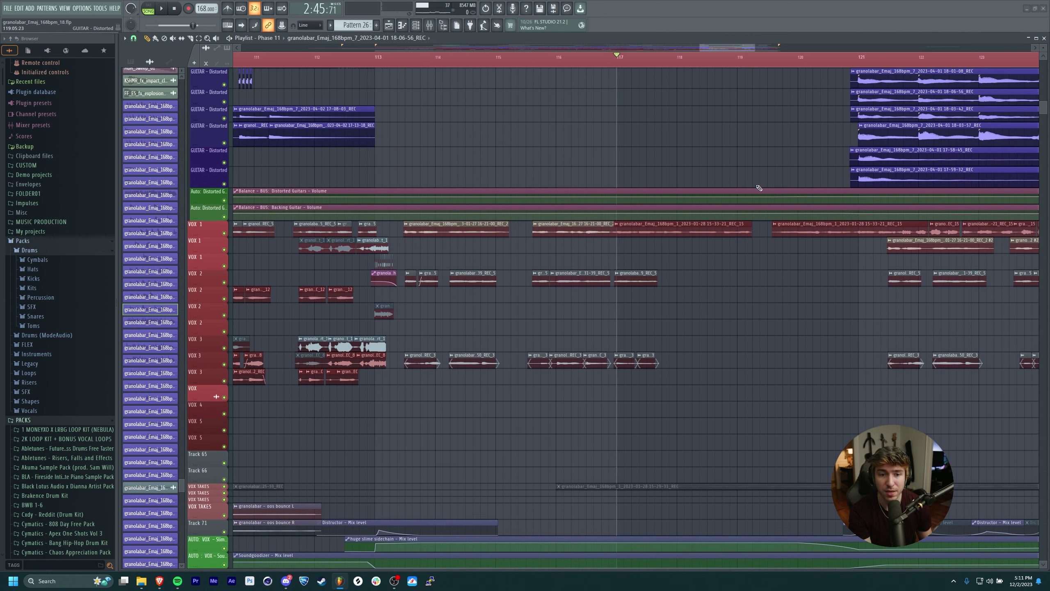
left_click(733, 228)
left_click_drag(806, 162, 717, 170)
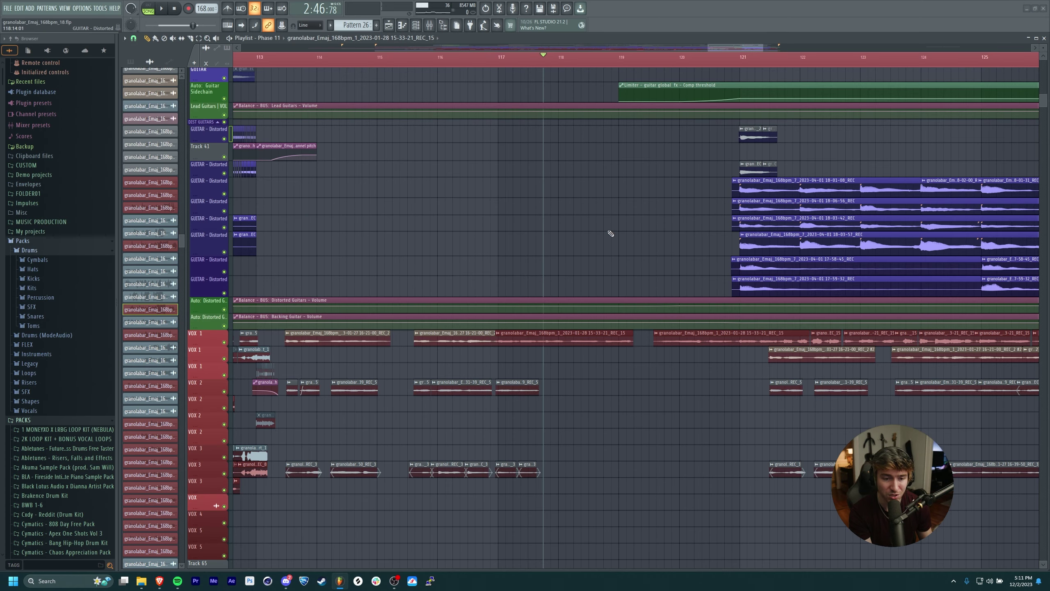
key("space")
scroll(637, 235, "down", 3)
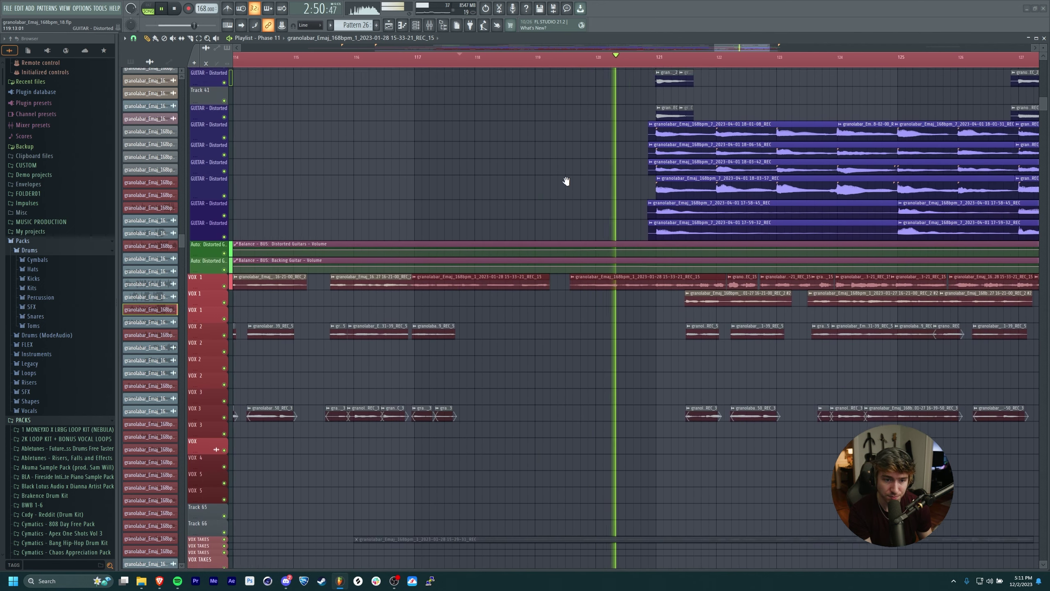
scroll(499, 171, "down", 8)
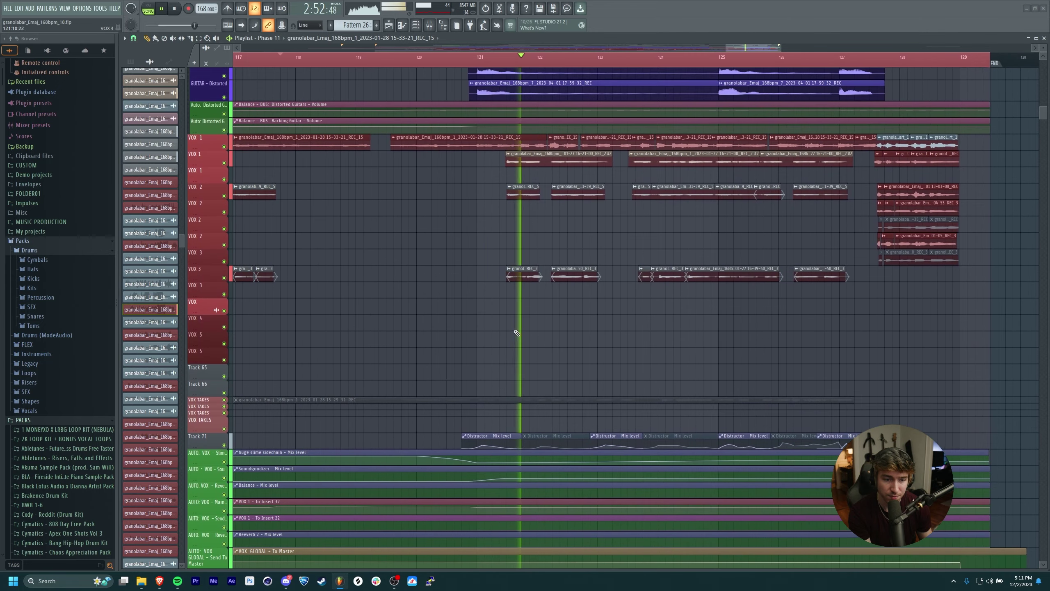
key("space")
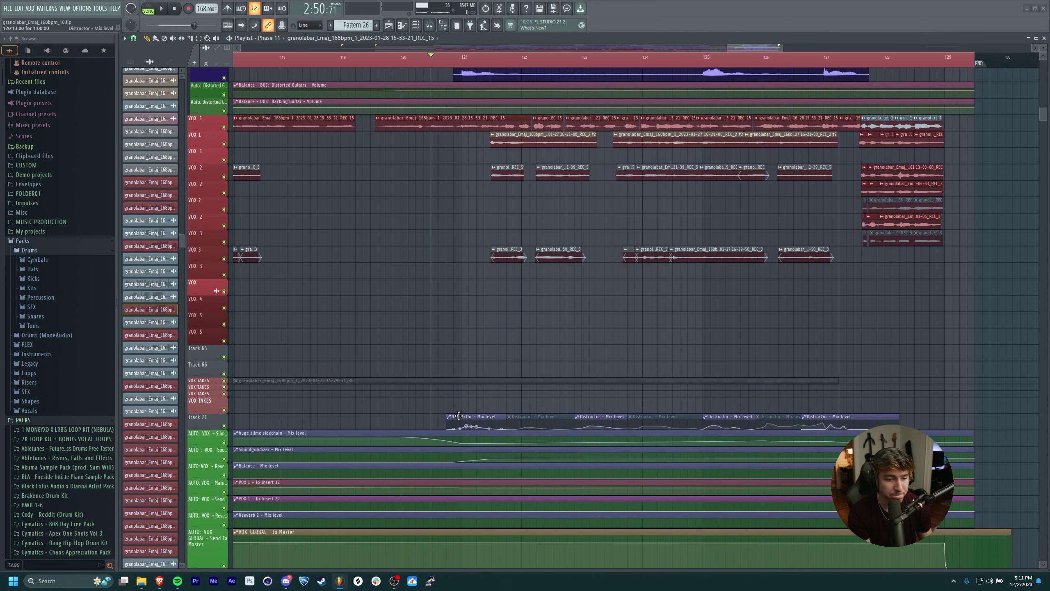
Play the full mix from bar 120 to bar 128 while following the guitar and vocal layers, and stop.
left_click_drag(474, 389, 442, 351)
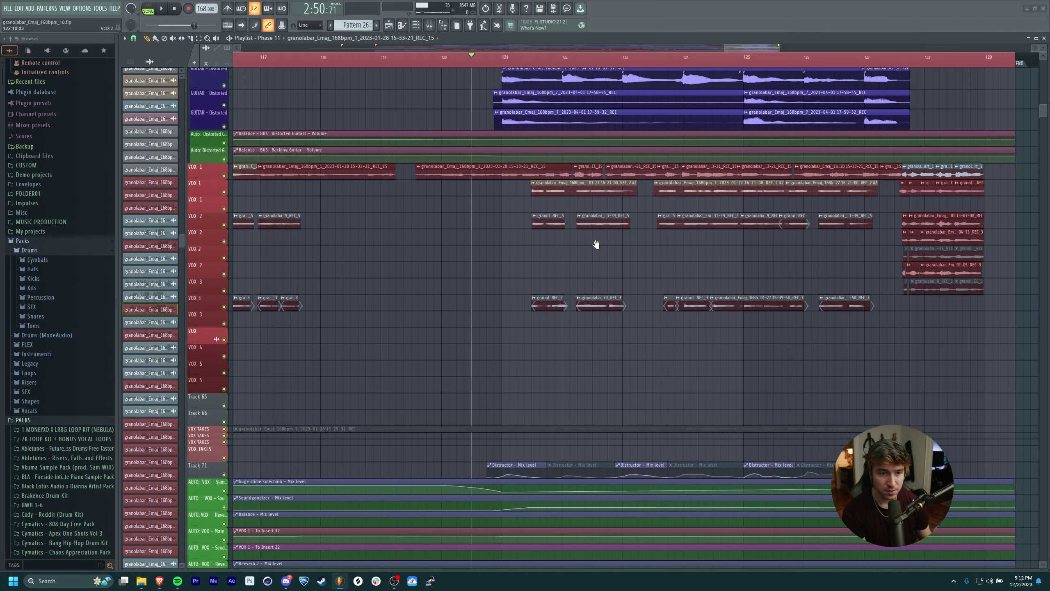
scroll(645, 281, "up", 2)
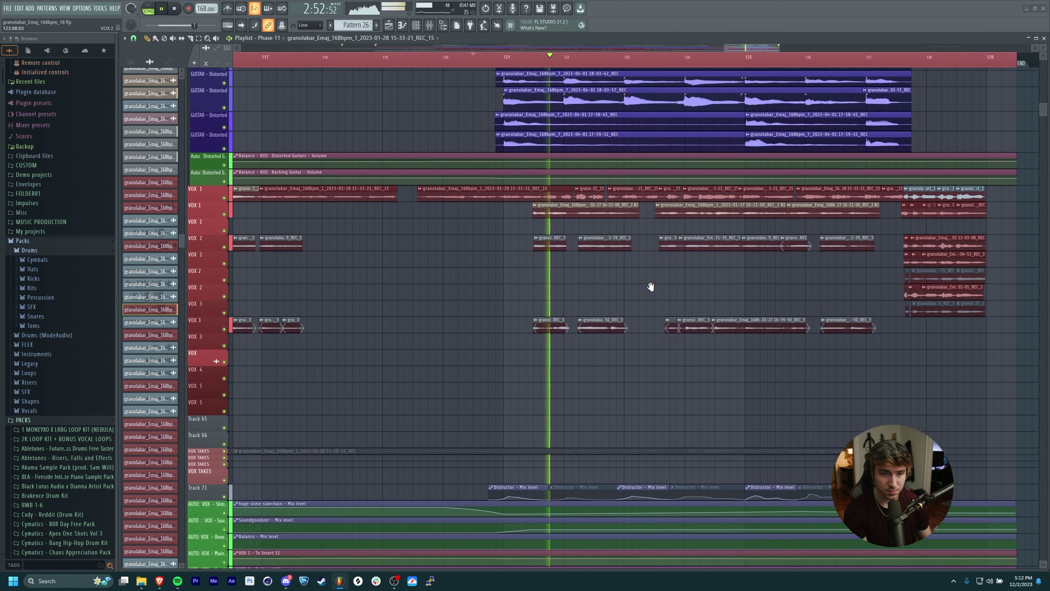
left_click_drag(618, 304, 578, 313)
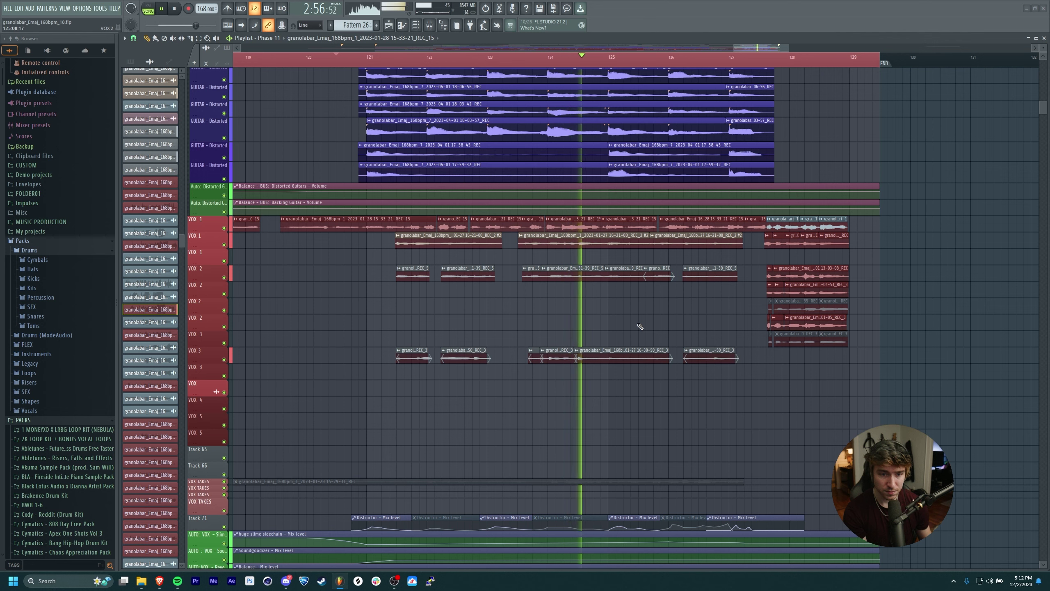
mouse_move(687, 328)
left_mouse_down()
mouse_move(657, 288)
mouse_move(688, 293)
left_mouse_up()
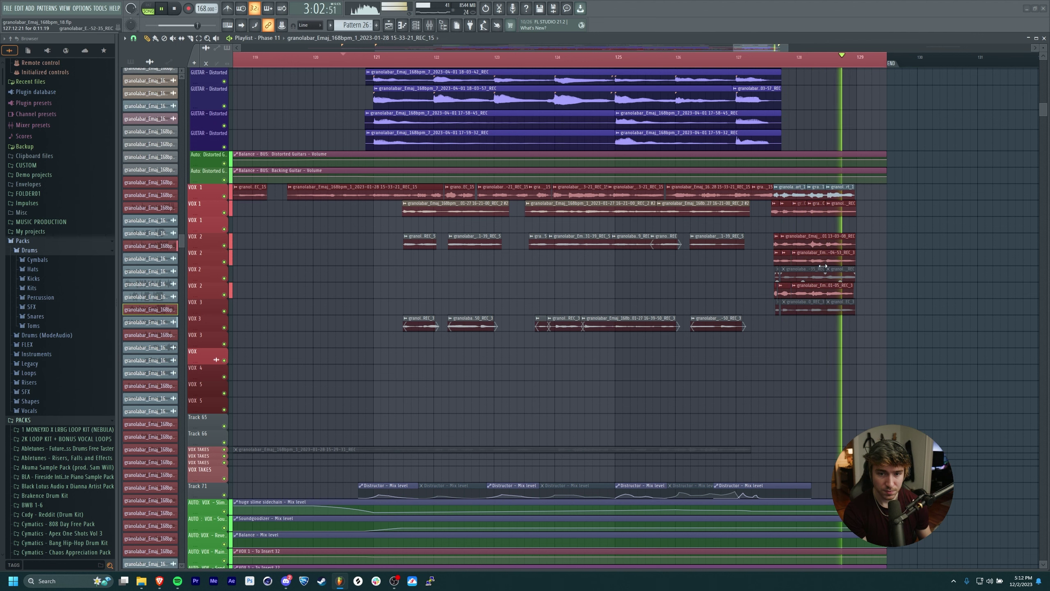
key("space")
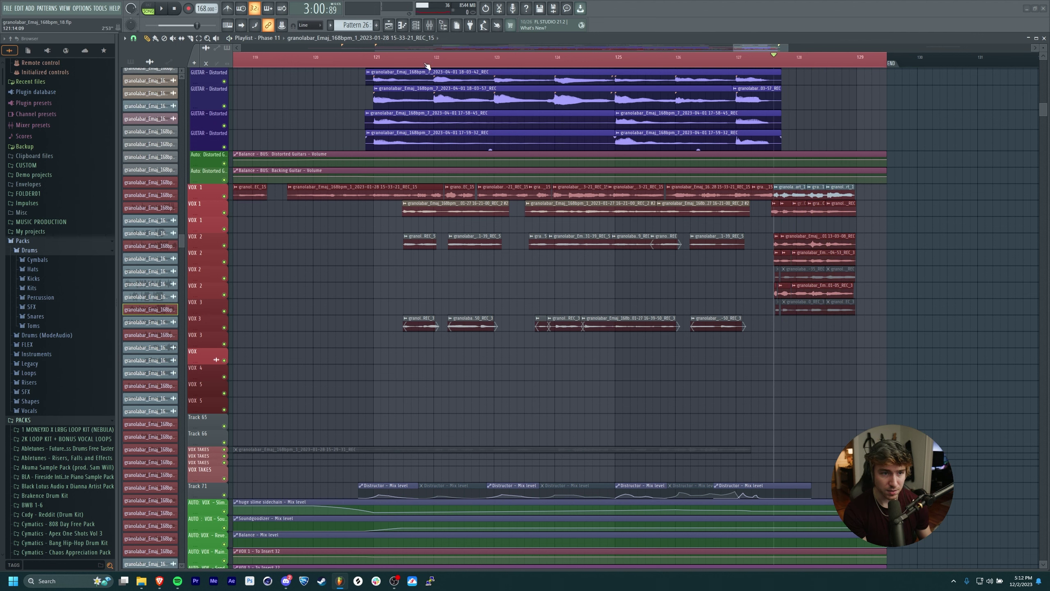
Solo the second VOX 1 track with the upper VOX 2 track and the populated VOX 3 track, and play them from mid bar 121 past bar 126.
left_click(224, 212, "ctrl")
left_click(224, 245)
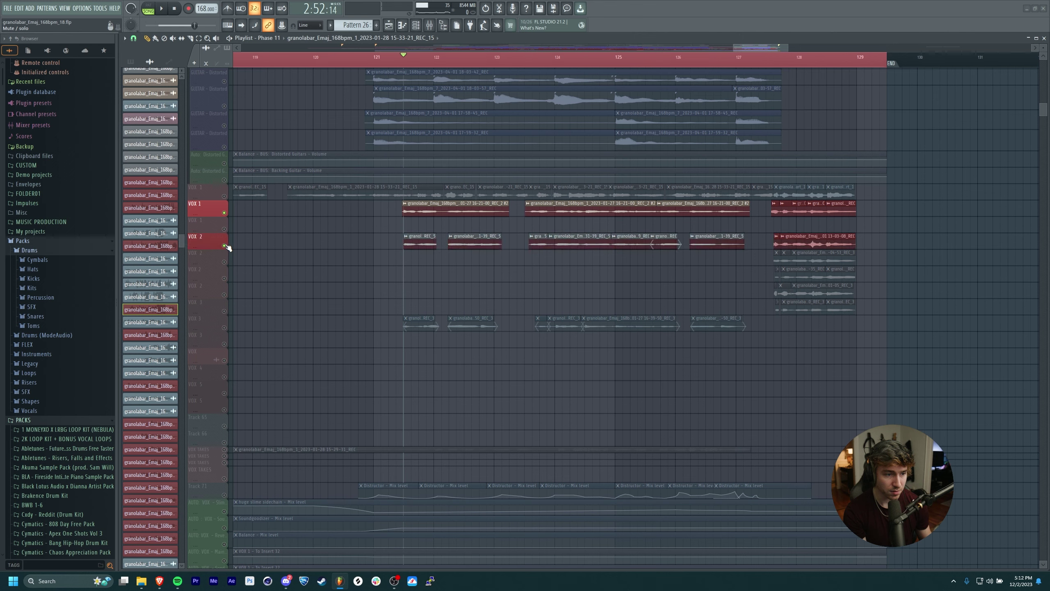
left_click(224, 327)
key("space")
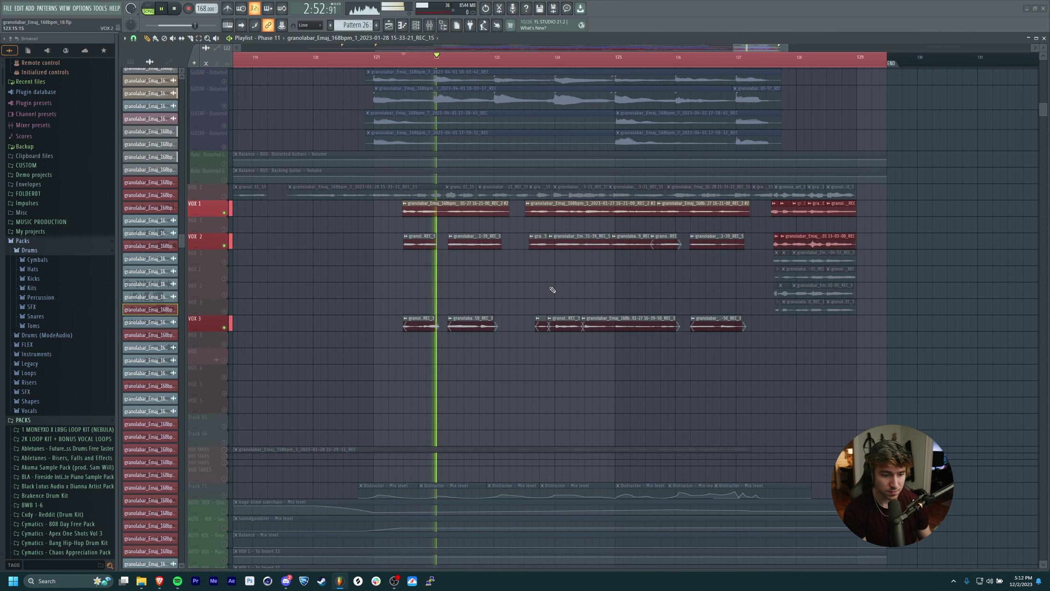
left_click_drag(538, 291, 662, 314)
scroll(582, 298, "down", 2)
scroll(654, 314, "down", 4)
left_click_drag(501, 289, 426, 285)
scroll(616, 294, "up", 5)
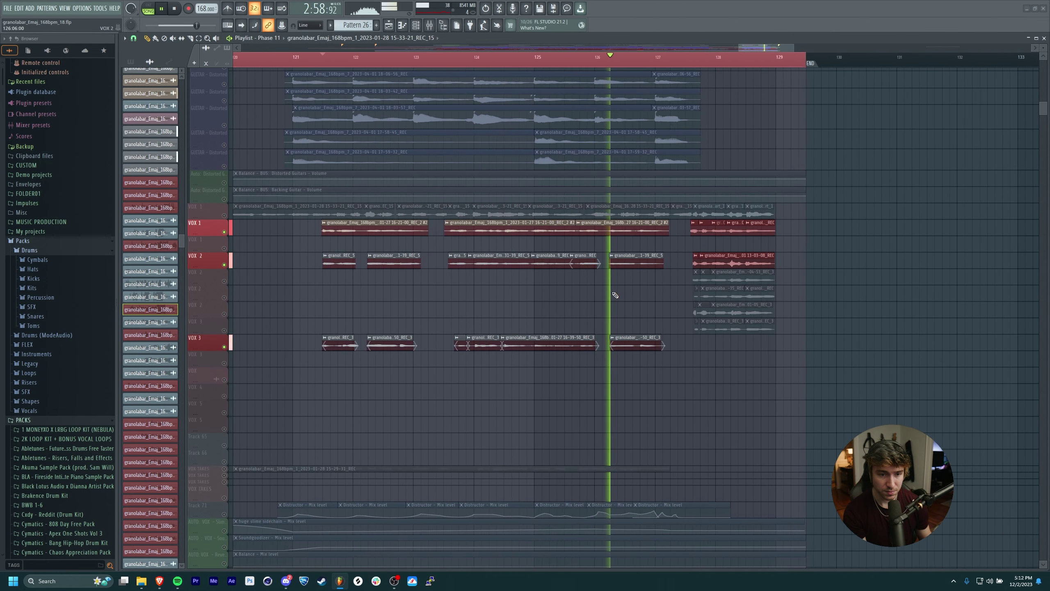
left_click_drag(615, 294, 612, 301)
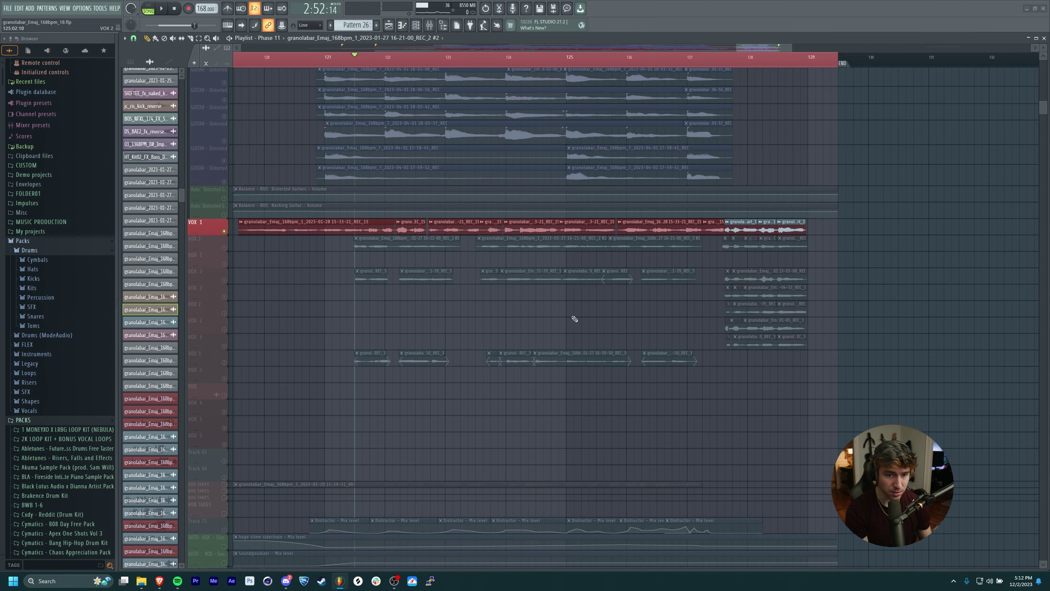
Play the soloed lead VOX 1 from mid bar 121, enabling Track 71 and the slime sidechain and Soundgoodizer automation tracks during playback.
left_click_drag(574, 319, 605, 314)
left_click_drag(702, 294, 649, 284)
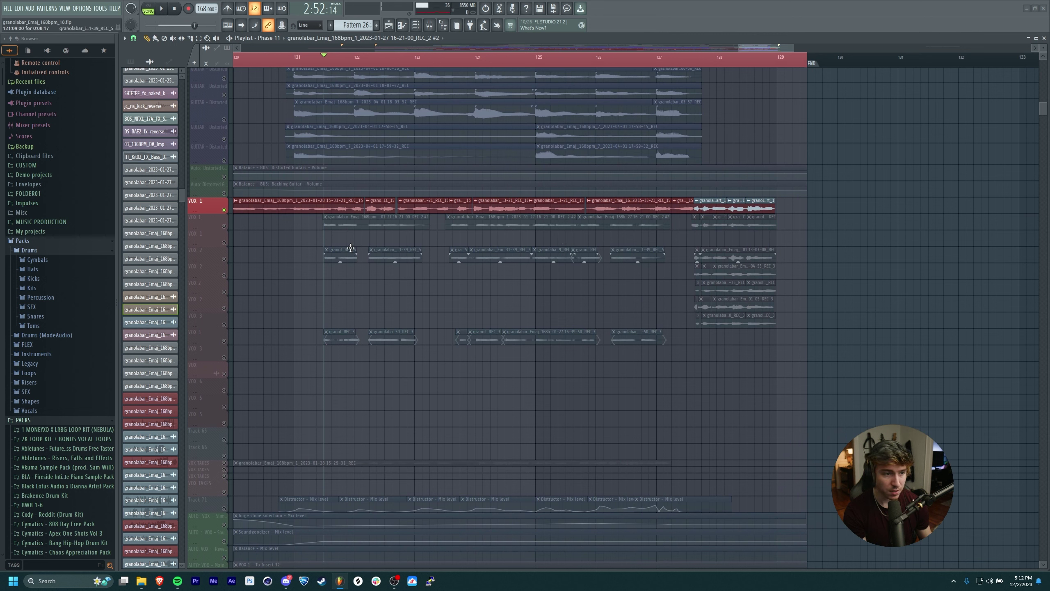
key("space")
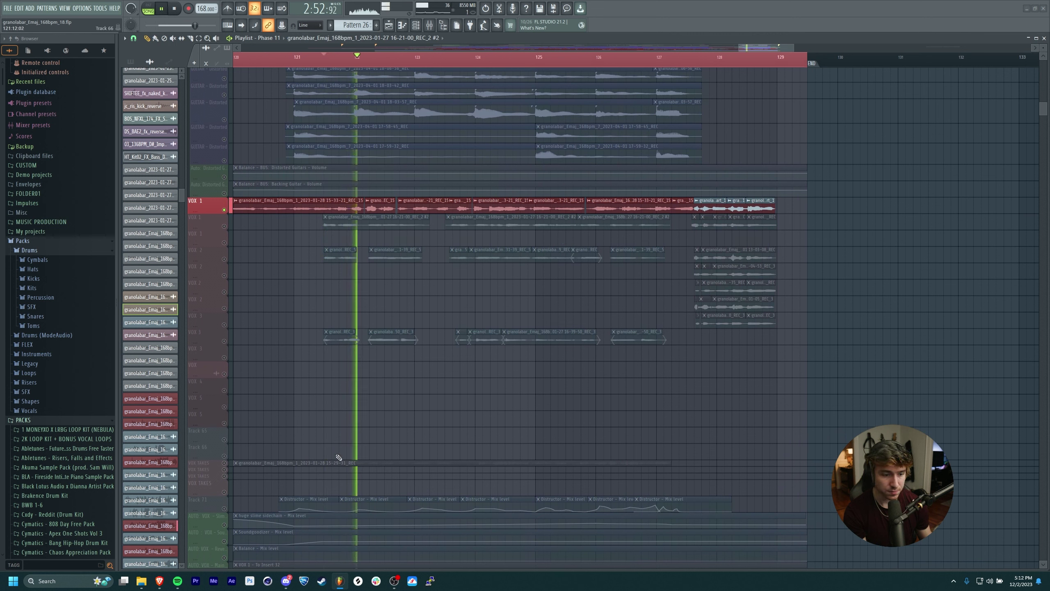
left_click(225, 508)
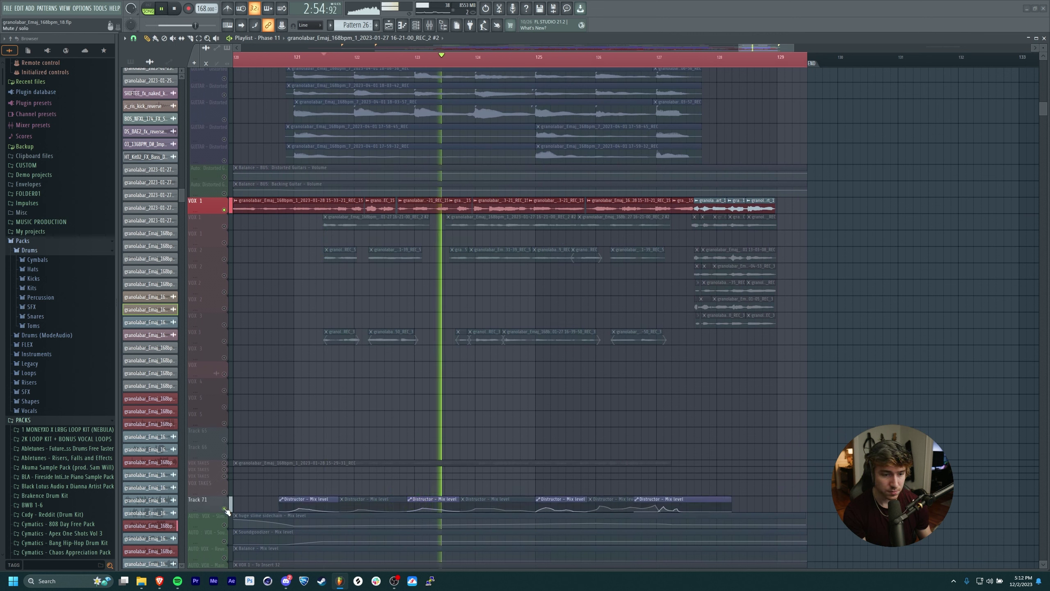
left_click(224, 525)
left_click(225, 541)
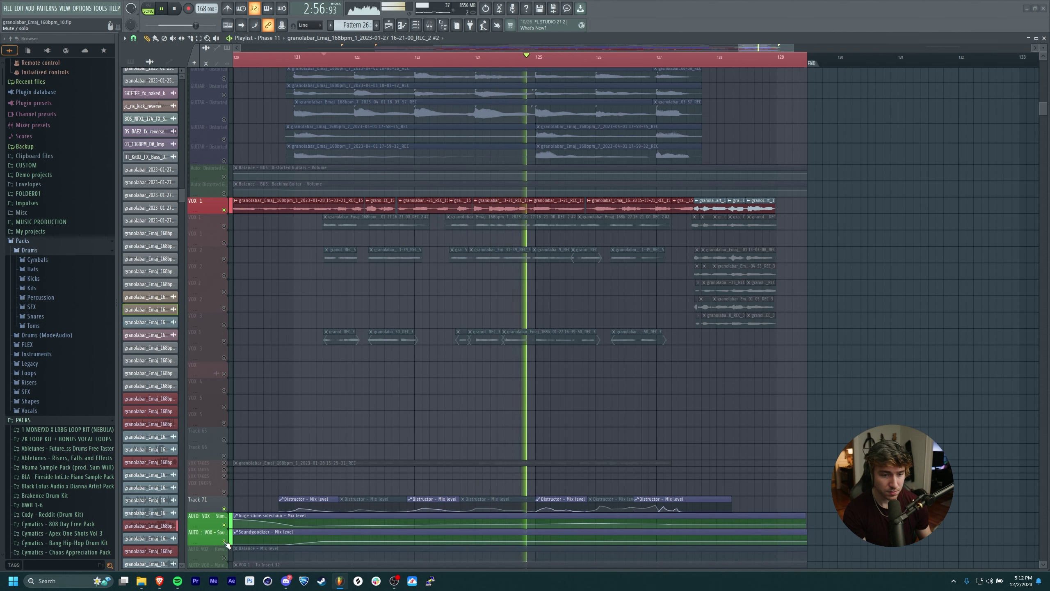
scroll(606, 388, "up", 3)
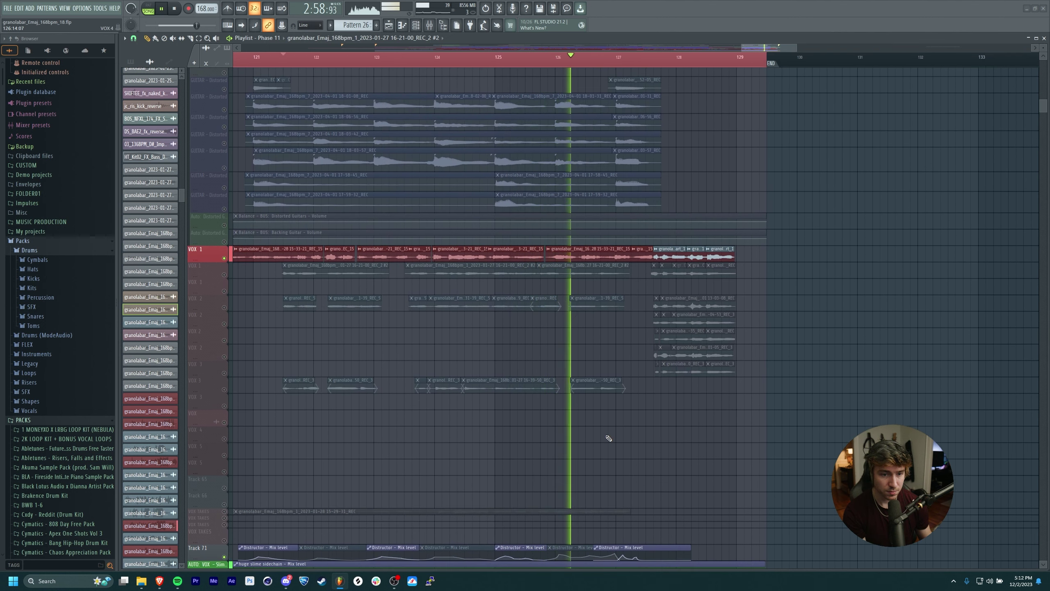
scroll(588, 361, "up", 2)
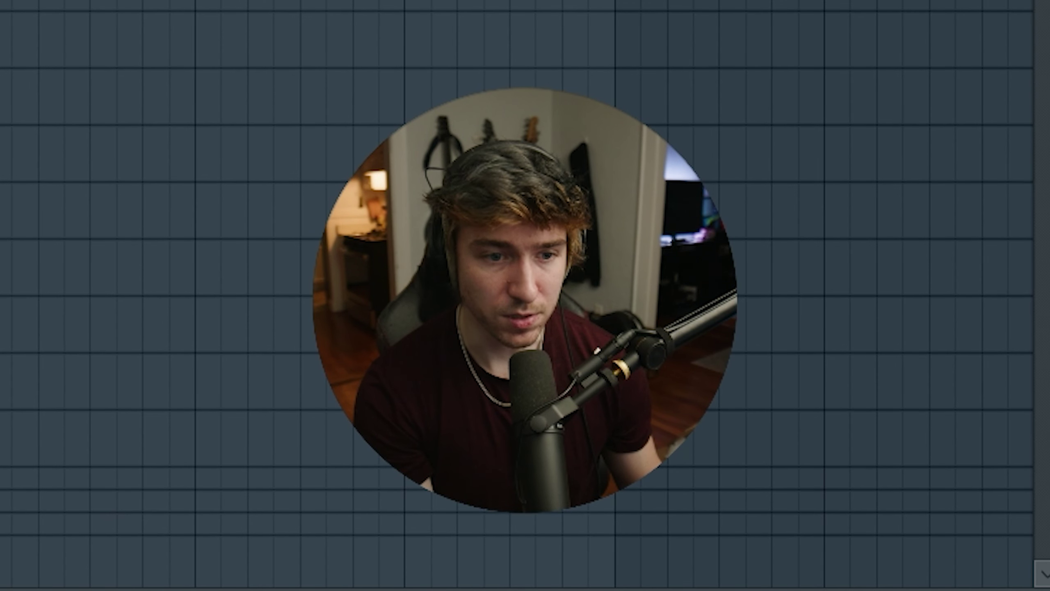
Play the end of the lead vocal near bar 127, stop, and examine the stacked VOX clips leading to bar 129.
scroll(524, 295, "down", 4)
scroll(525, 295, "left", 4)
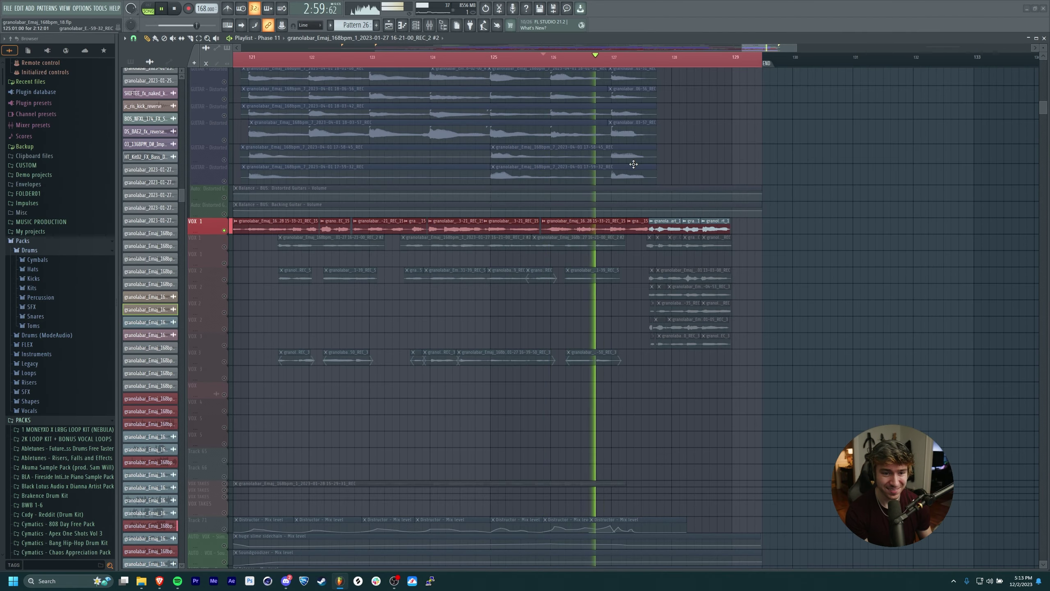
left_click_drag(602, 259, 484, 227)
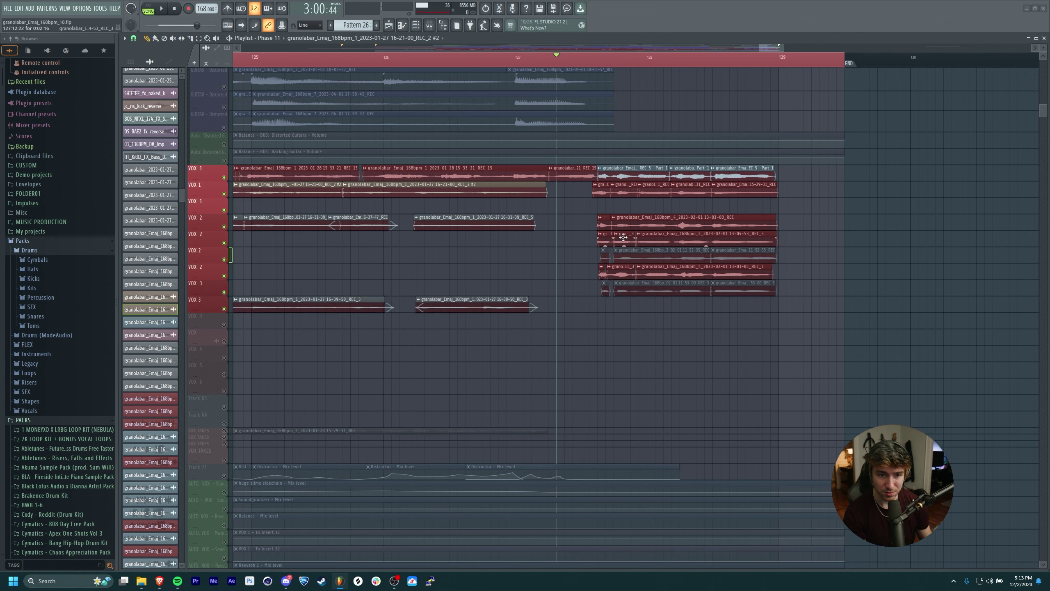
scroll(623, 199, "right", 2)
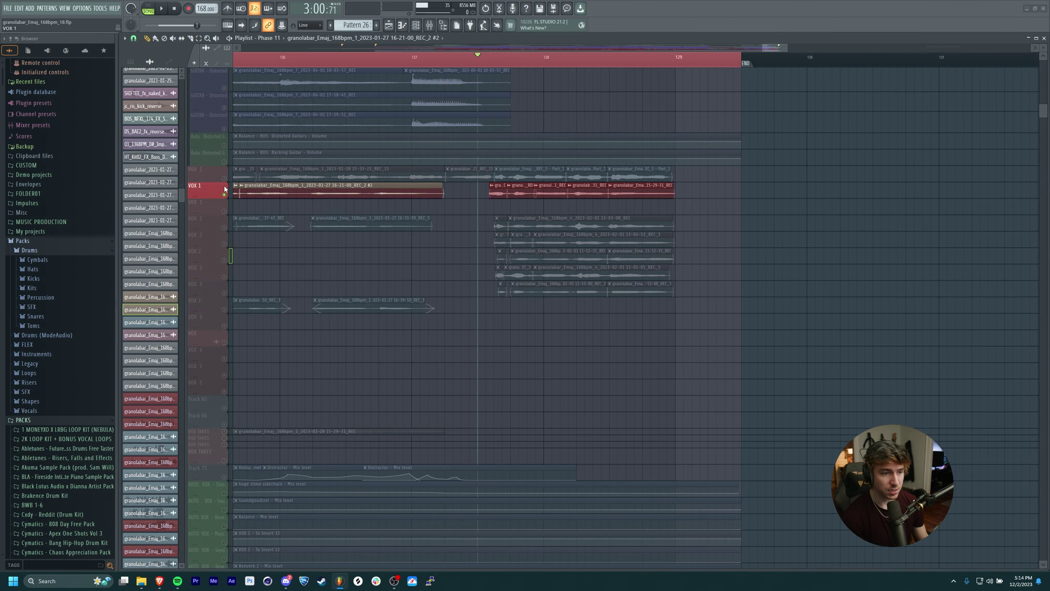
Solo the two upper VOX 1 layers in turn, play each from mid bar 127, and stop.
left_click(224, 179)
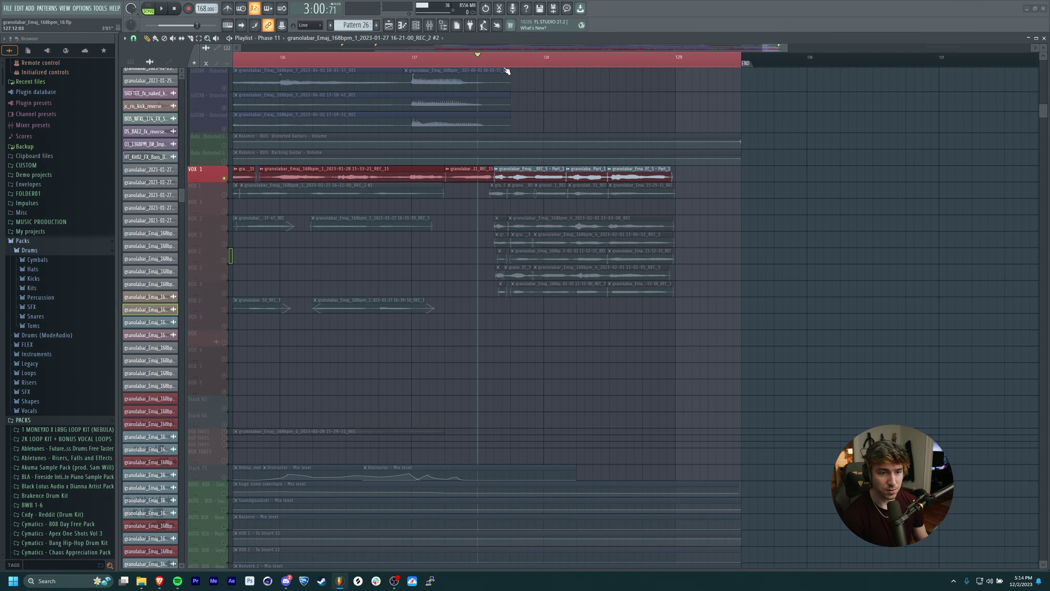
left_click(224, 195)
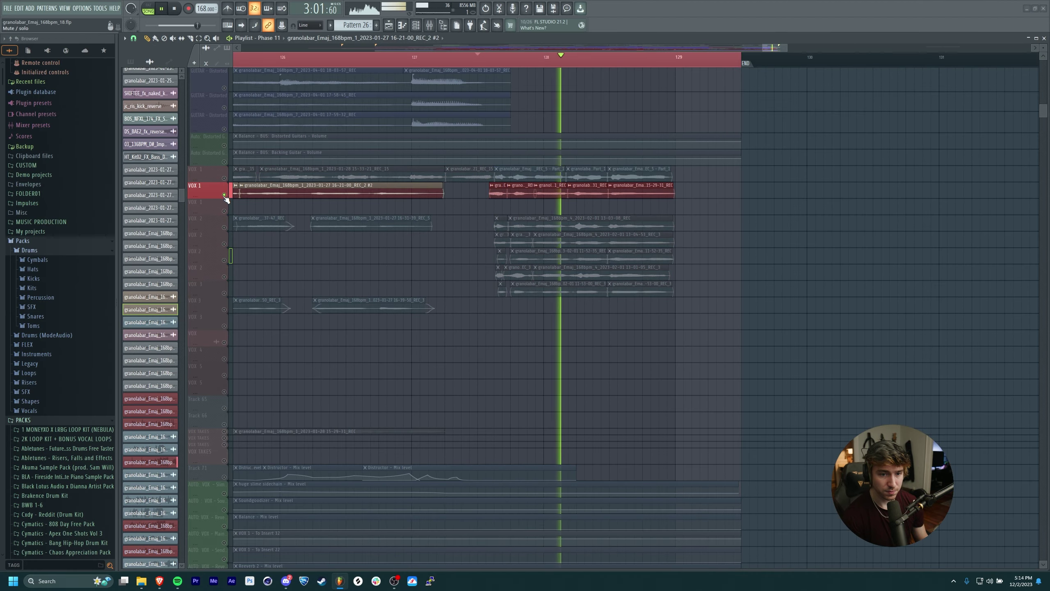
key("space")
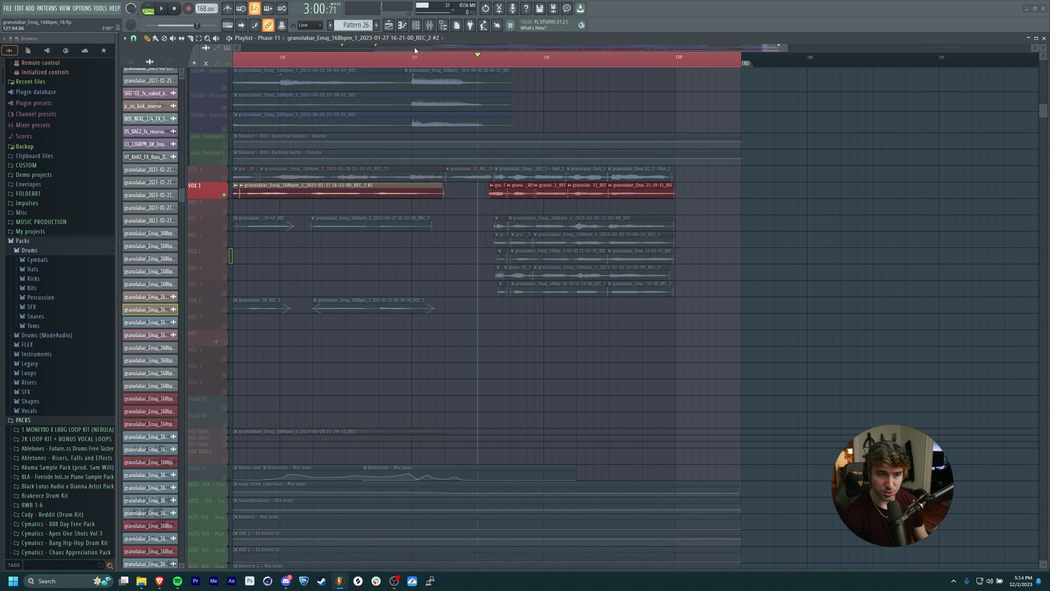
left_click(224, 178)
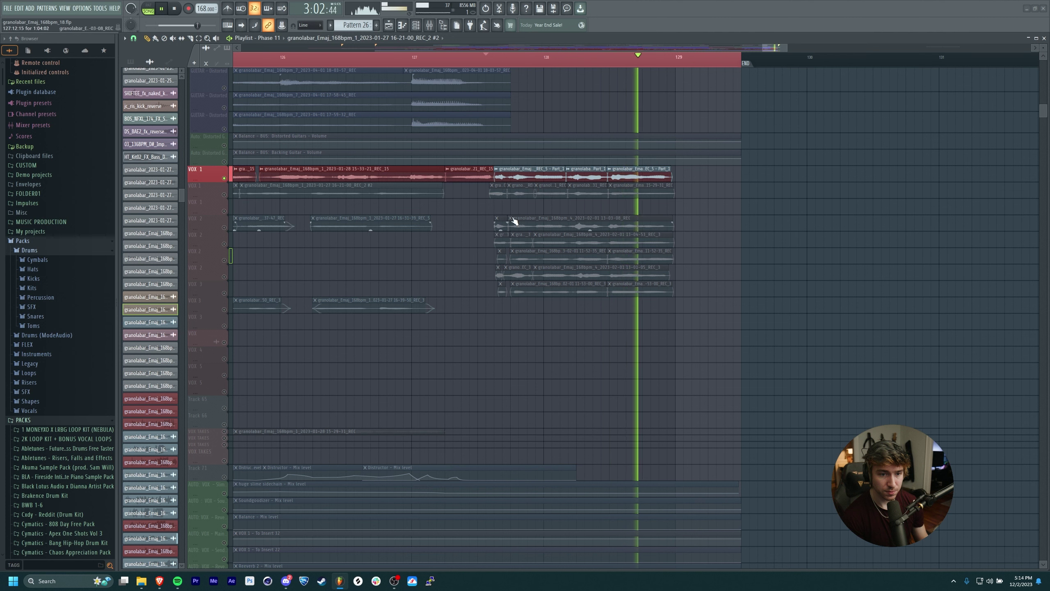
key("space")
Solo the active VOX 2 layers one after another, play each from mid bar 127, and stop.
left_click(224, 227)
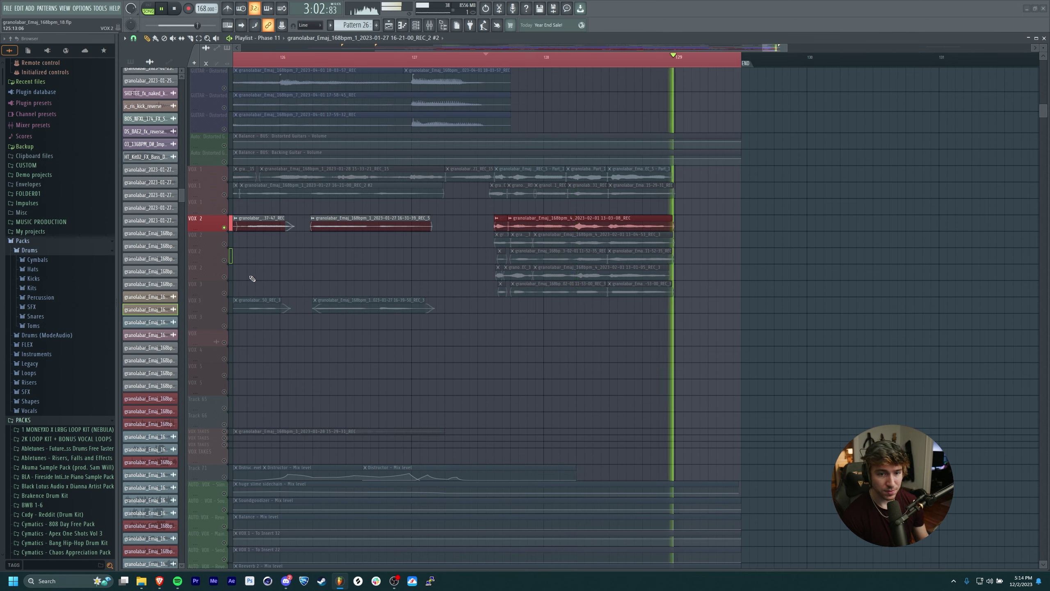
key("space")
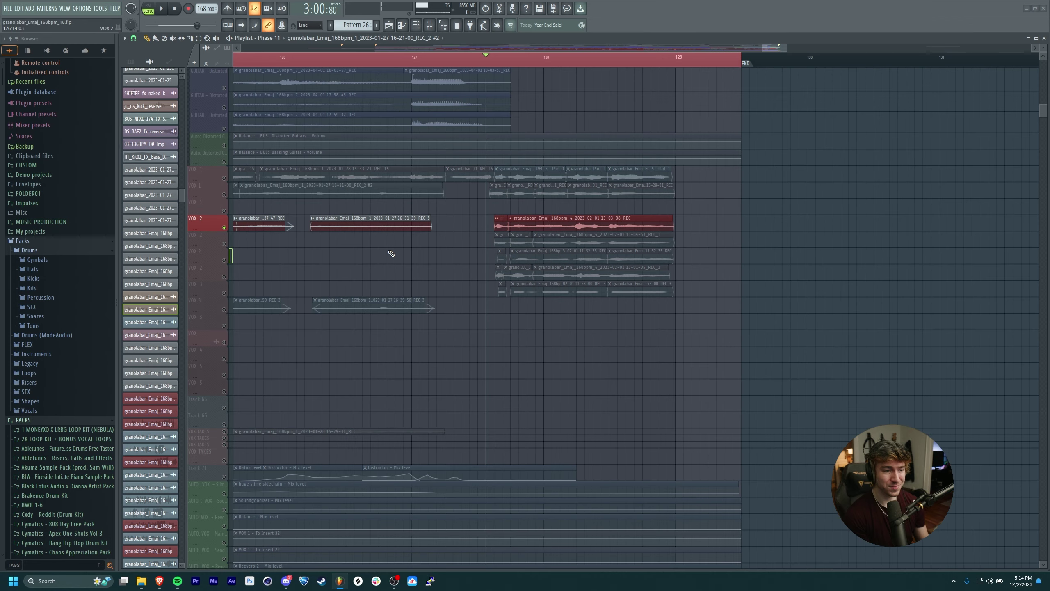
left_click(224, 244)
key("space")
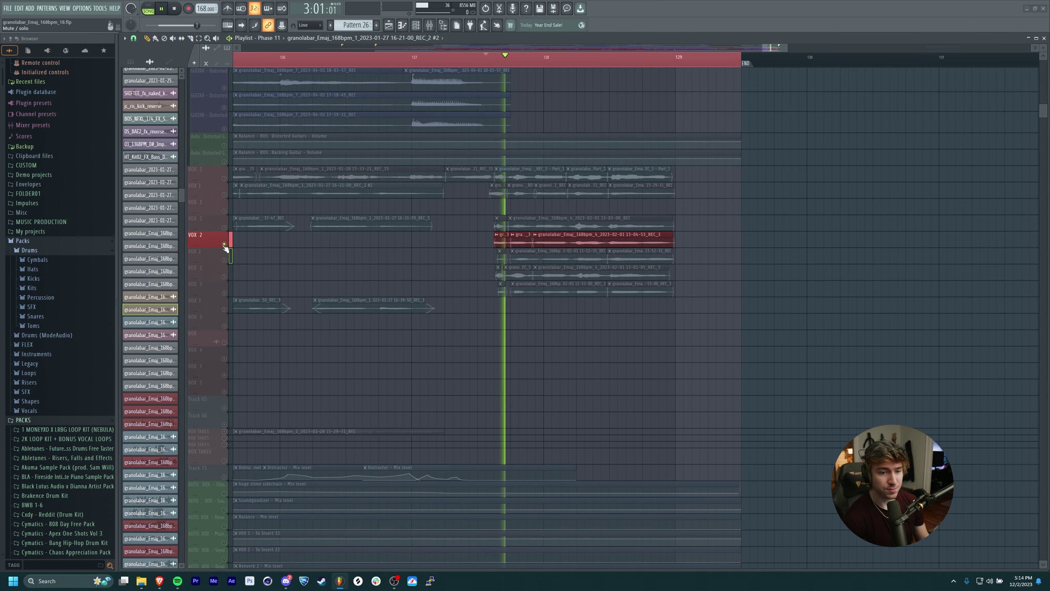
key("space")
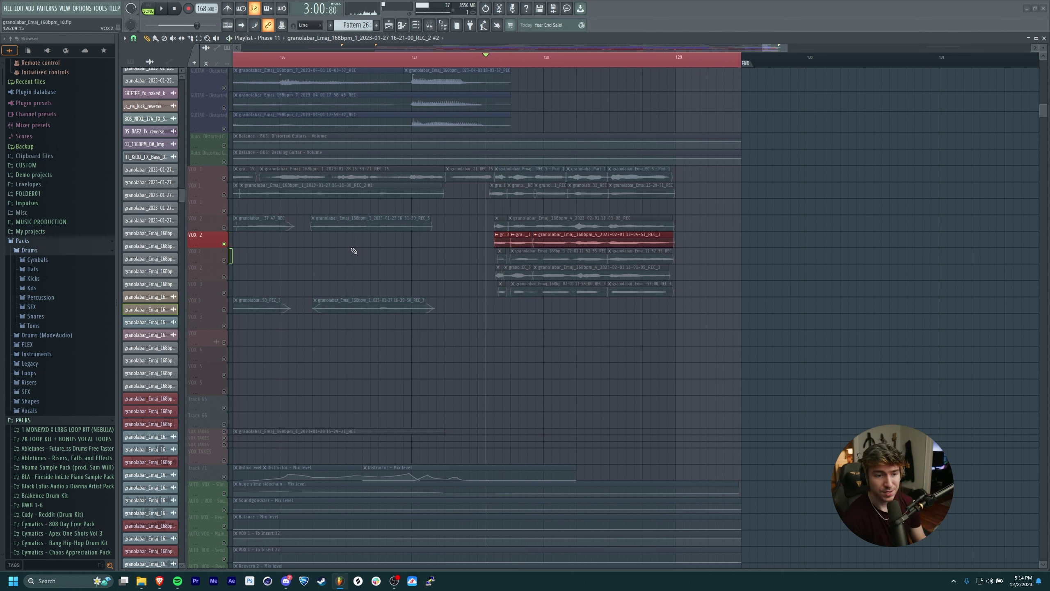
left_click(224, 260)
left_click(224, 276)
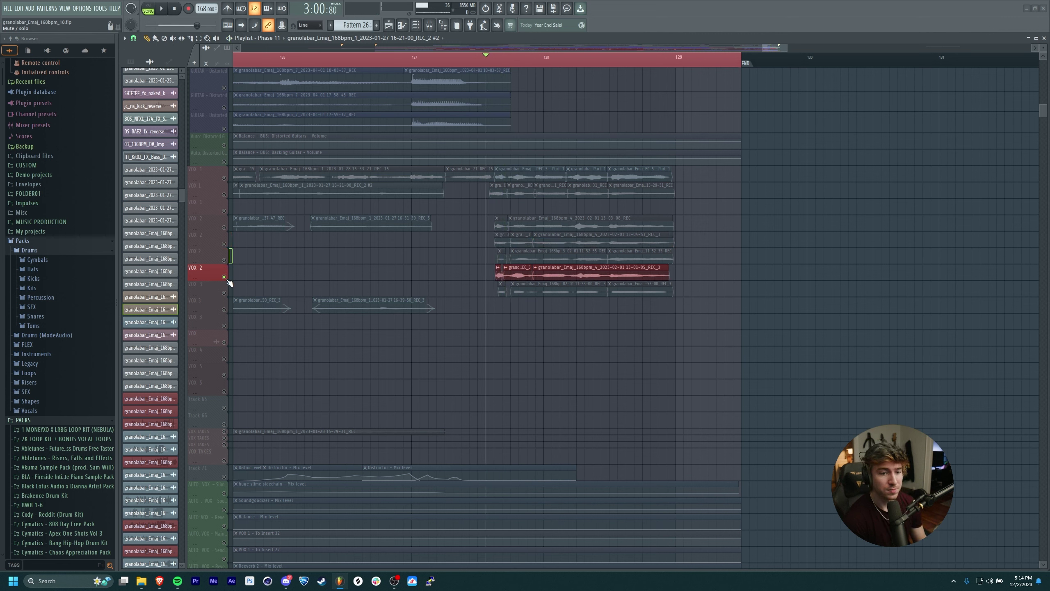
key("space")
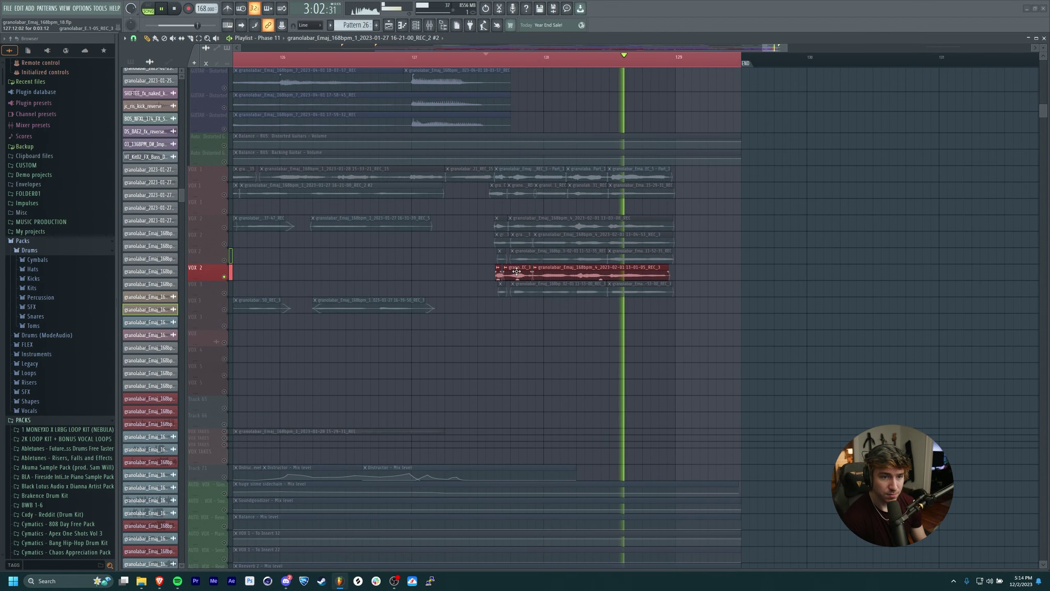
key("space")
double_click(533, 38)
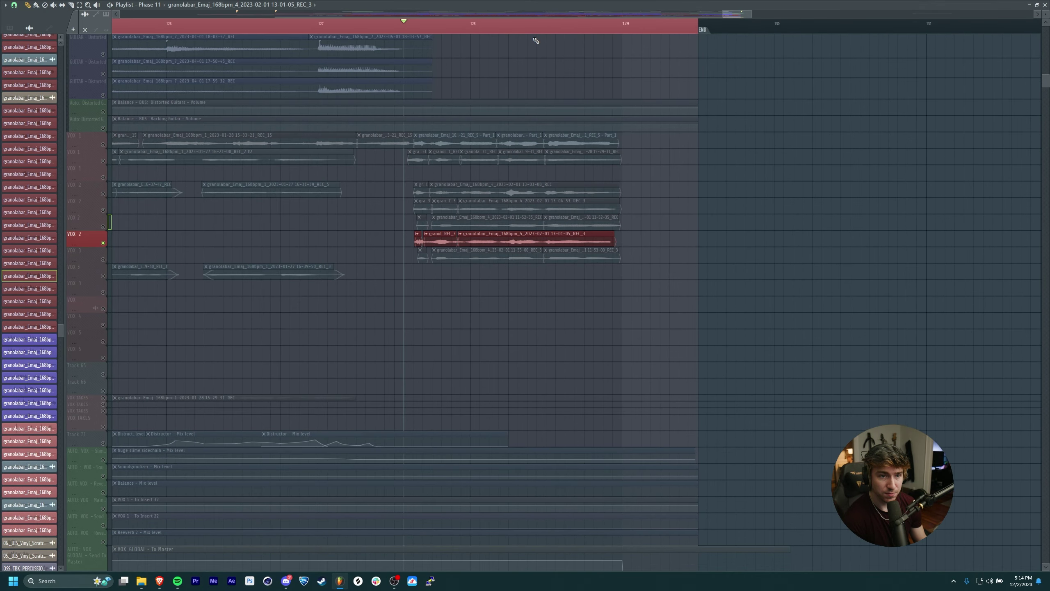
double_click(531, 7)
key("F5")
left_click(388, 25)
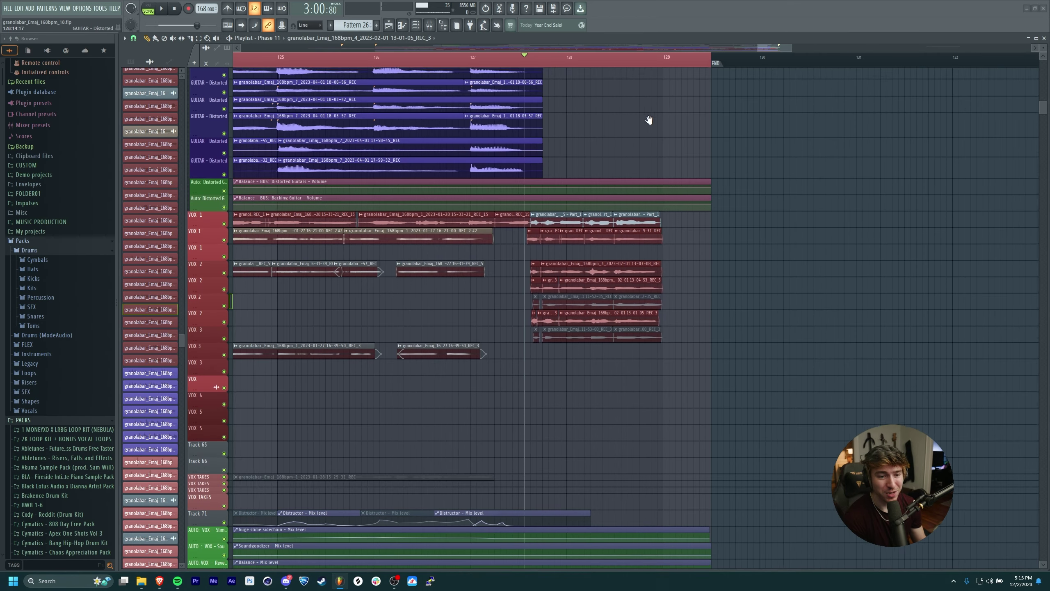
Increase the height of the Auto: Vox Distortion track so its full name fits.
key("space")
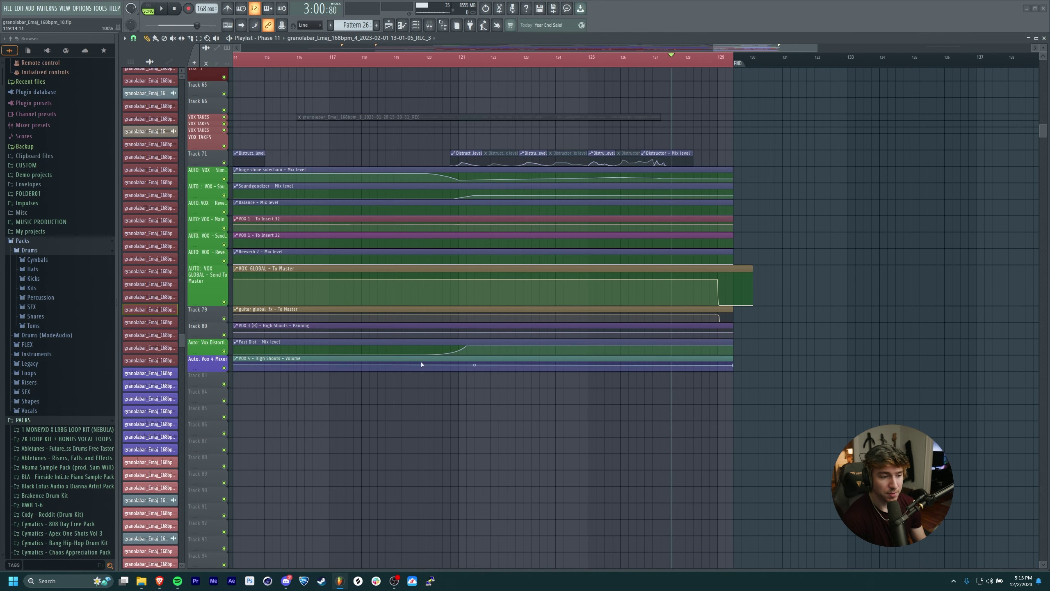
left_click_drag(206, 350, 207, 358)
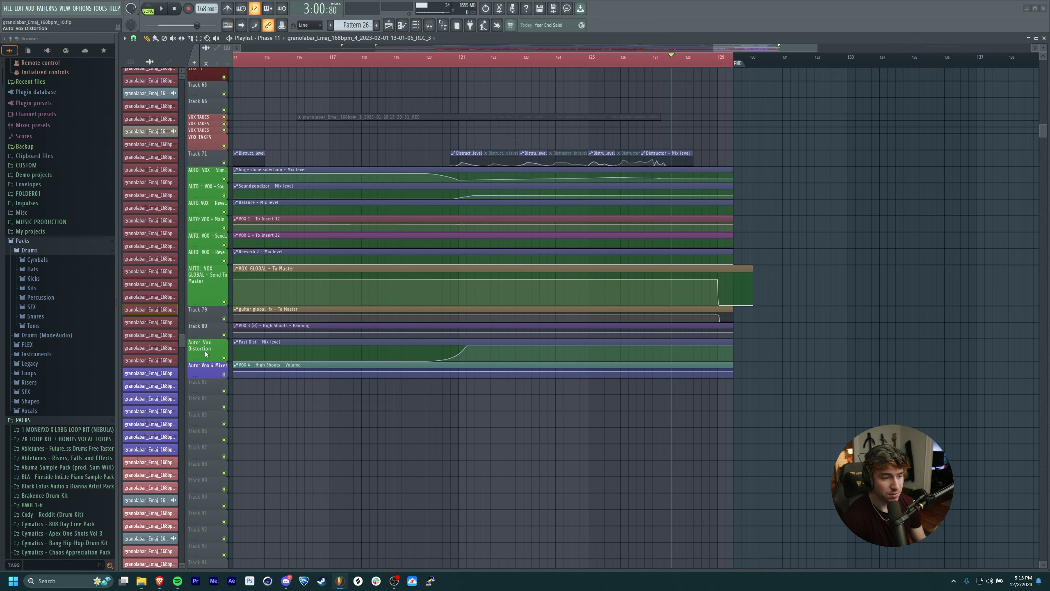
Play the song from about bar 42 and again from about bar 39 while following the vocal automation tracks across the arrangement.
scroll(387, 317, "down", 8)
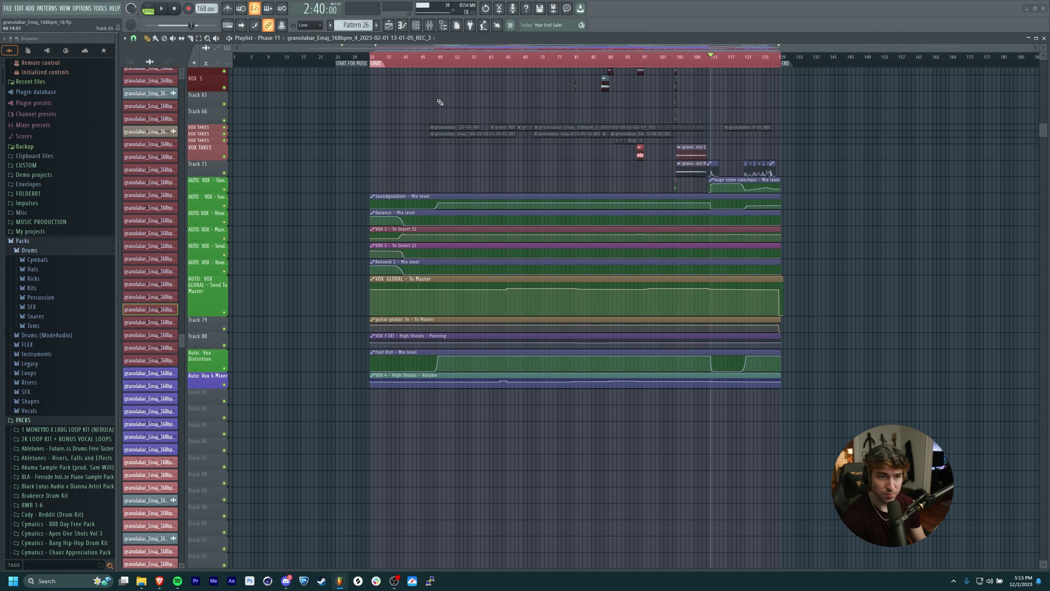
left_click(411, 57)
key("space")
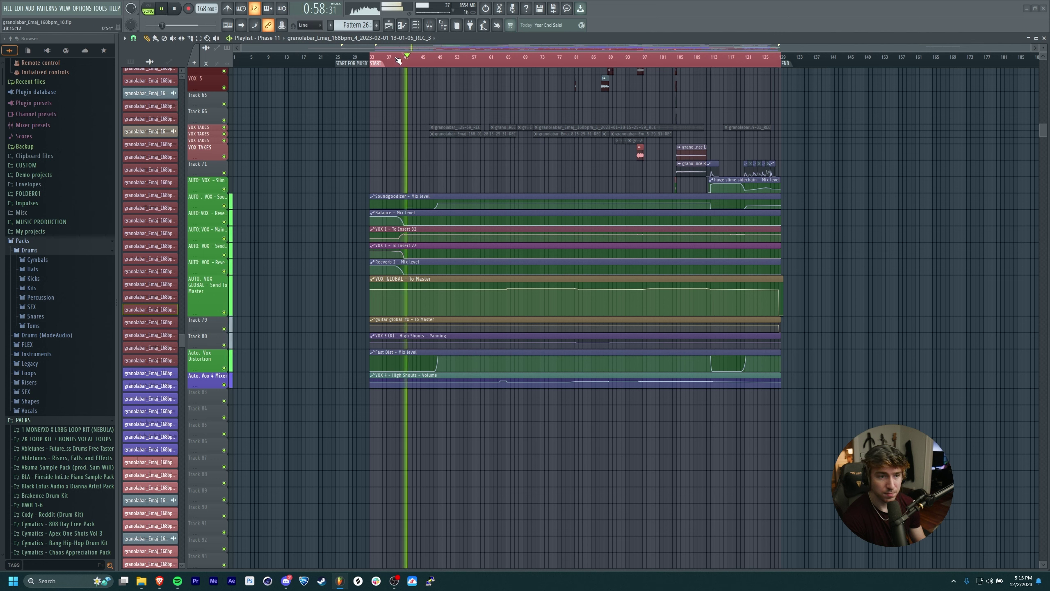
left_click(398, 58)
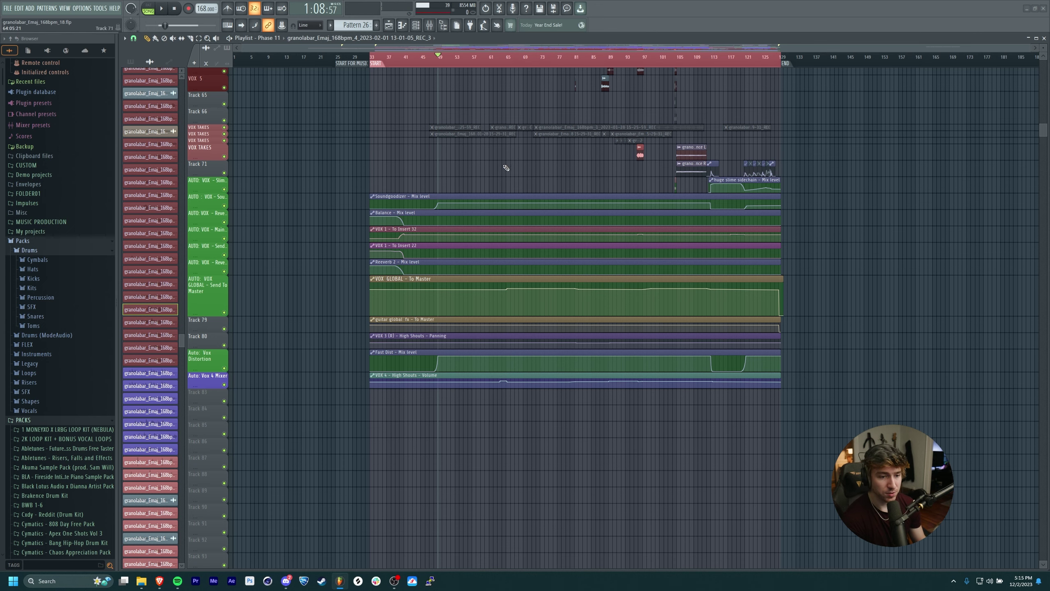
Examine the vocal automation clips, including Soundgoodizer mix level, the reverbs and VOX GLOBAL - To Master, across the arrangement.
scroll(649, 451, "up", 3)
scroll(596, 441, "up", 3, "ctrl")
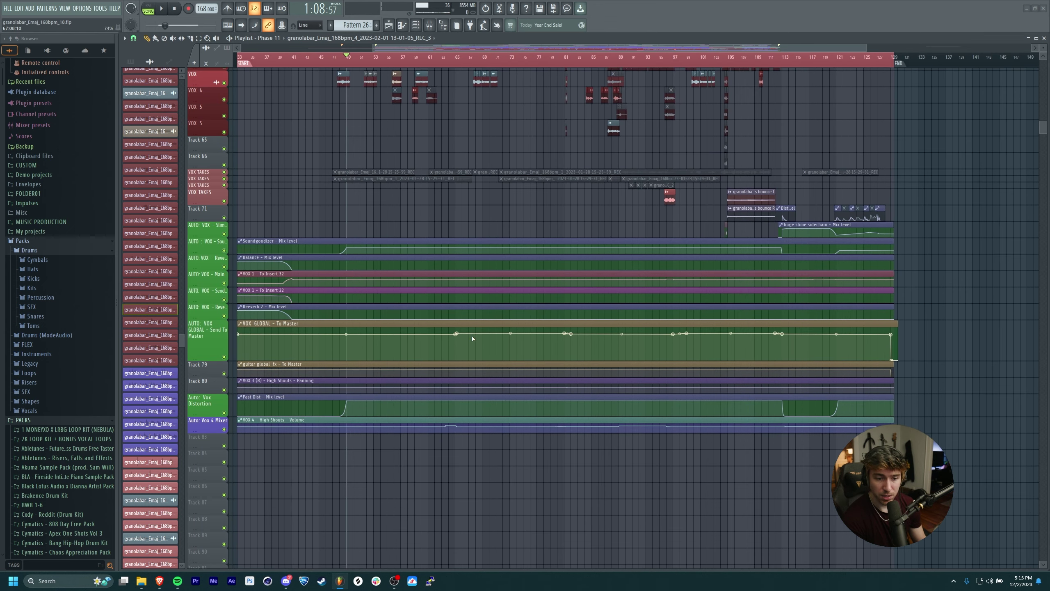
scroll(413, 381, "up", 2)
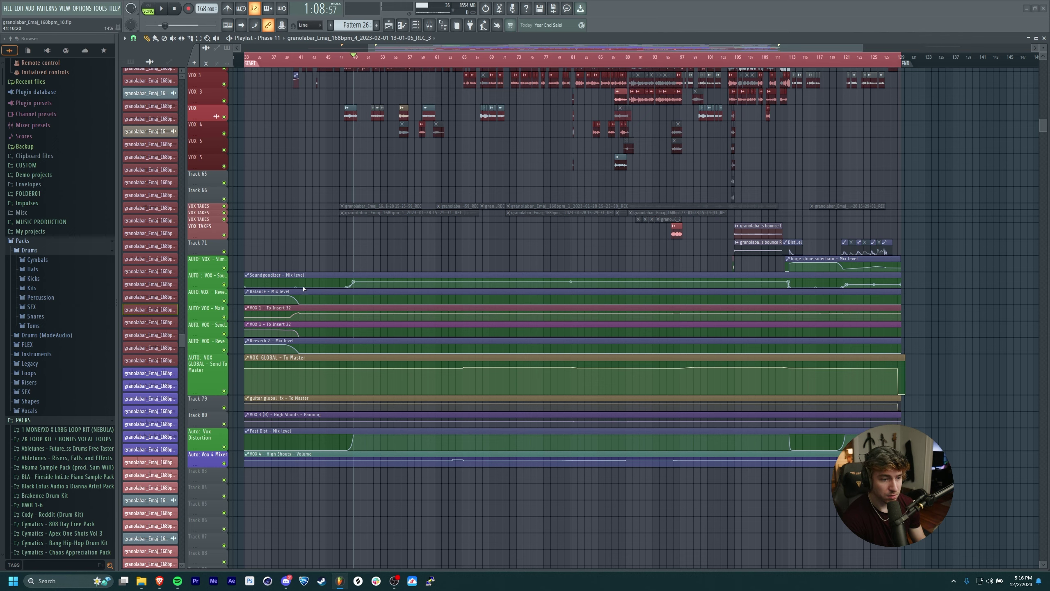
scroll(304, 289, "up", 1)
left_click_drag(636, 268, 736, 354)
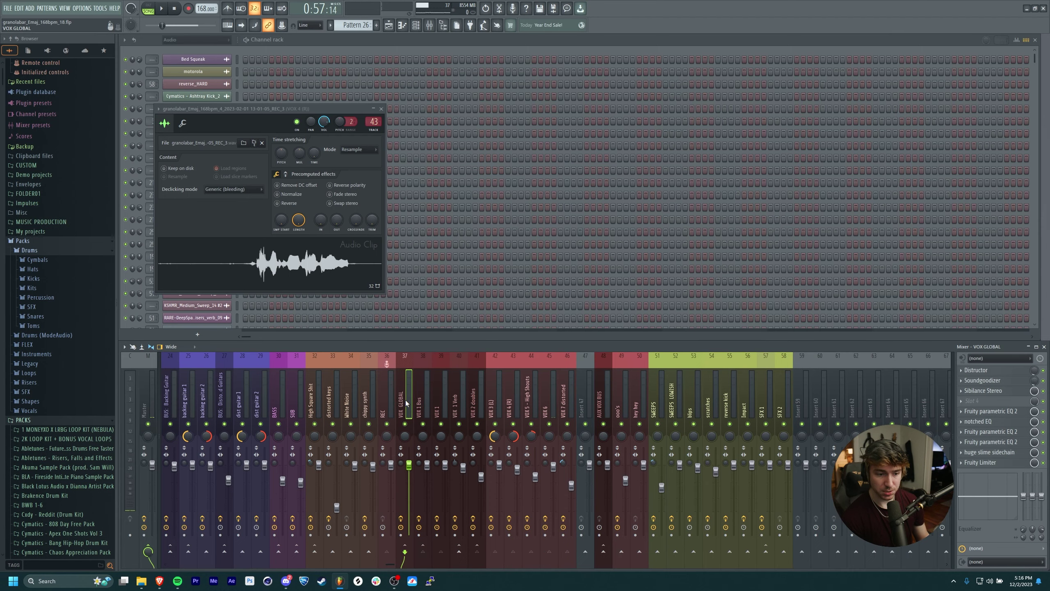
Solo the VOX 1 mixer track and check its Auto-Tune Pro effect.
left_click(425, 404)
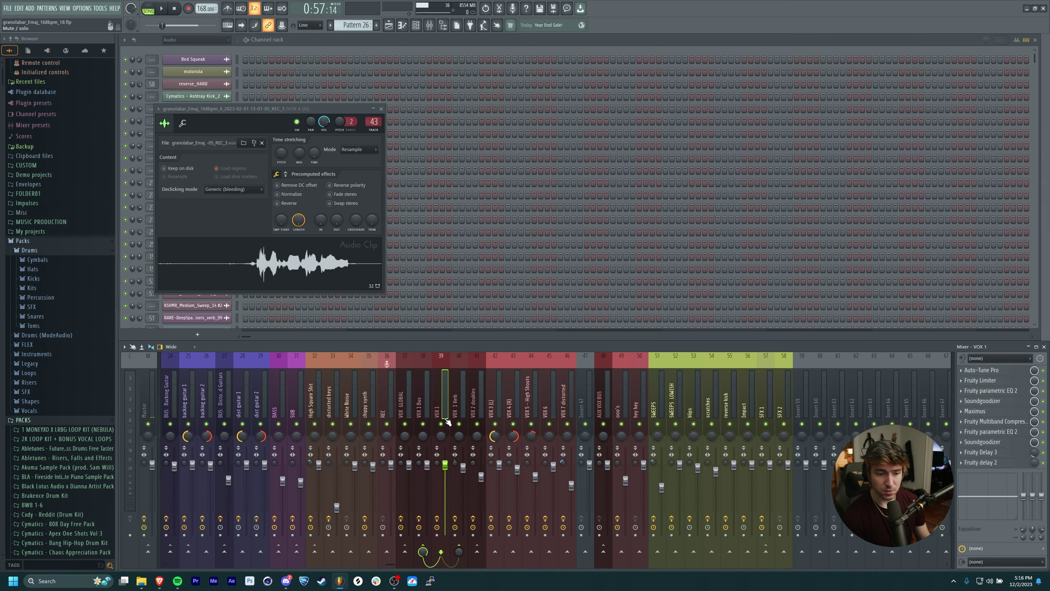
left_click(445, 421, "ctrl")
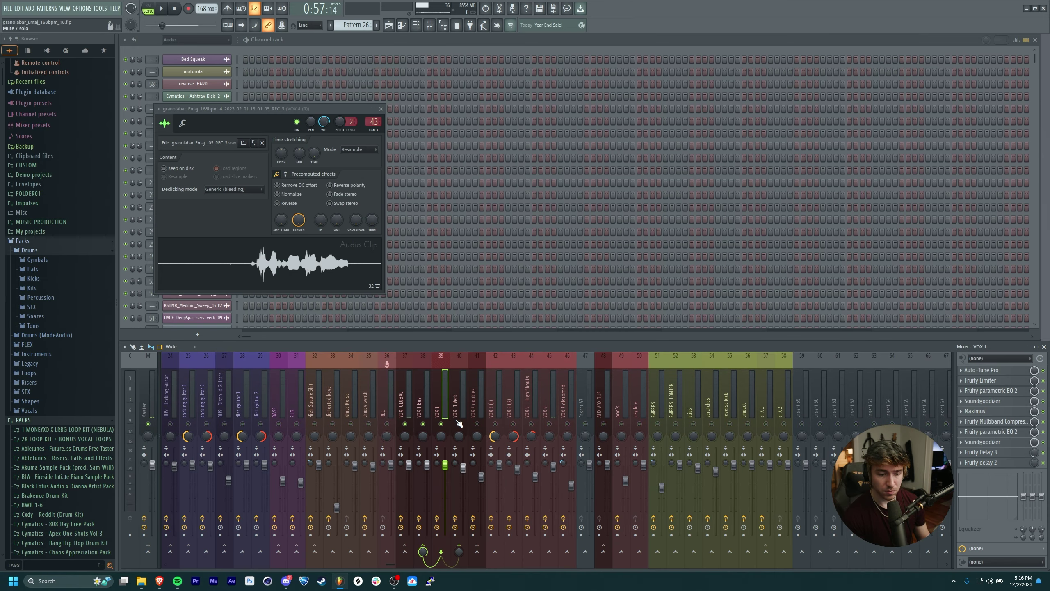
left_click(983, 371)
left_click(986, 374)
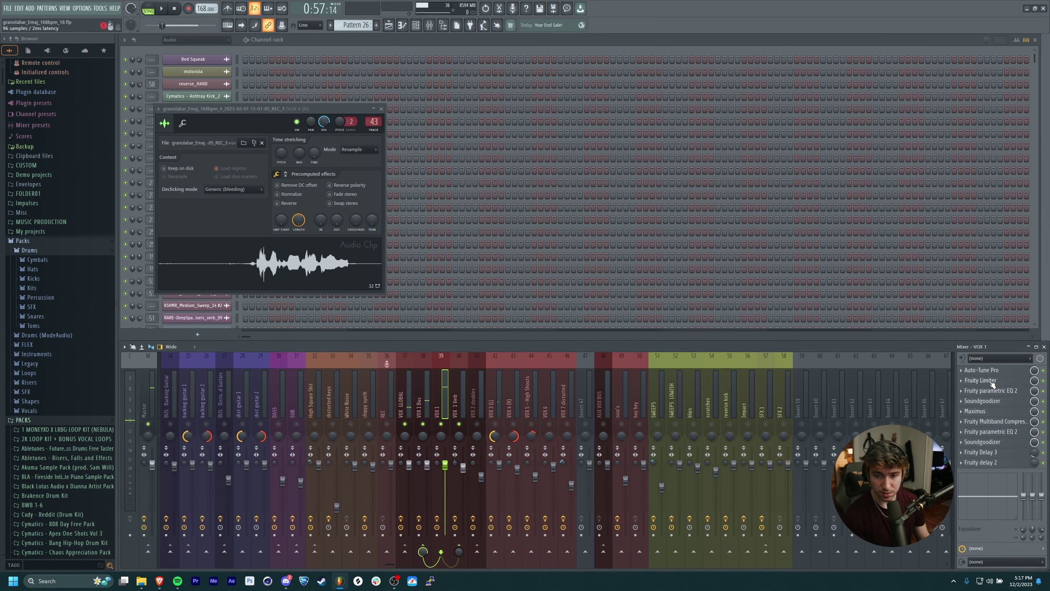
View the Fruity Limiter, the first Fruity parametric EQ 2 and the second Soundgoodizer on VOX 1, closing each after viewing.
left_click(992, 381)
left_click(992, 381)
left_click(990, 391)
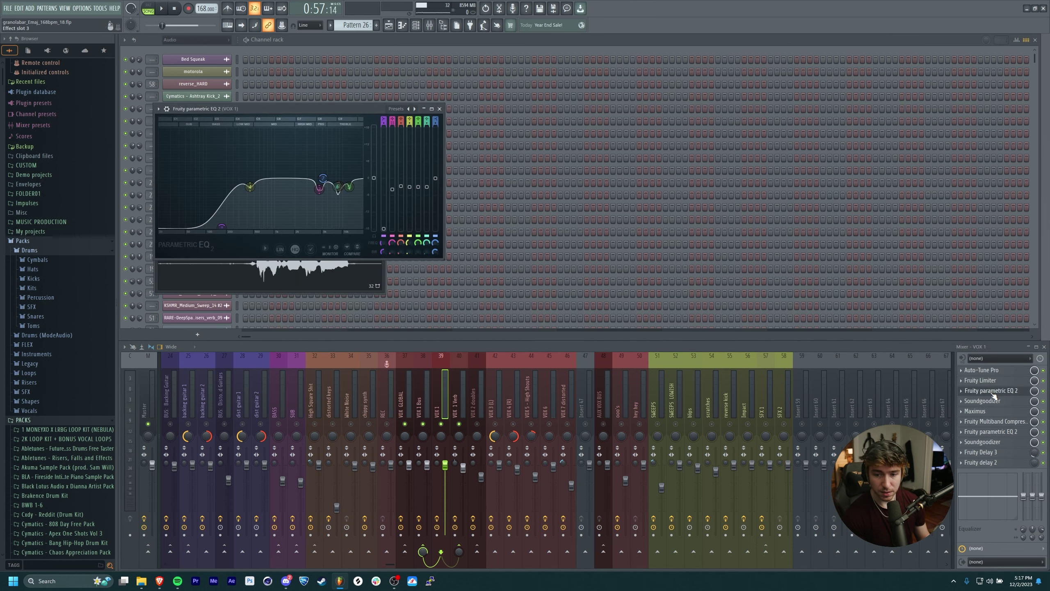
left_click(990, 391)
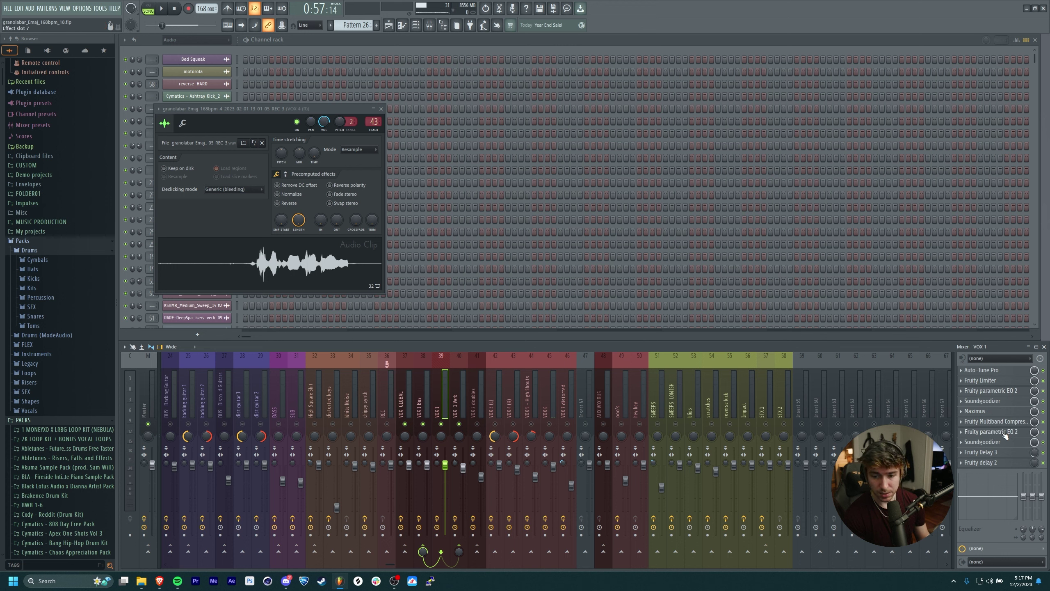
left_click(984, 442)
left_click(984, 443)
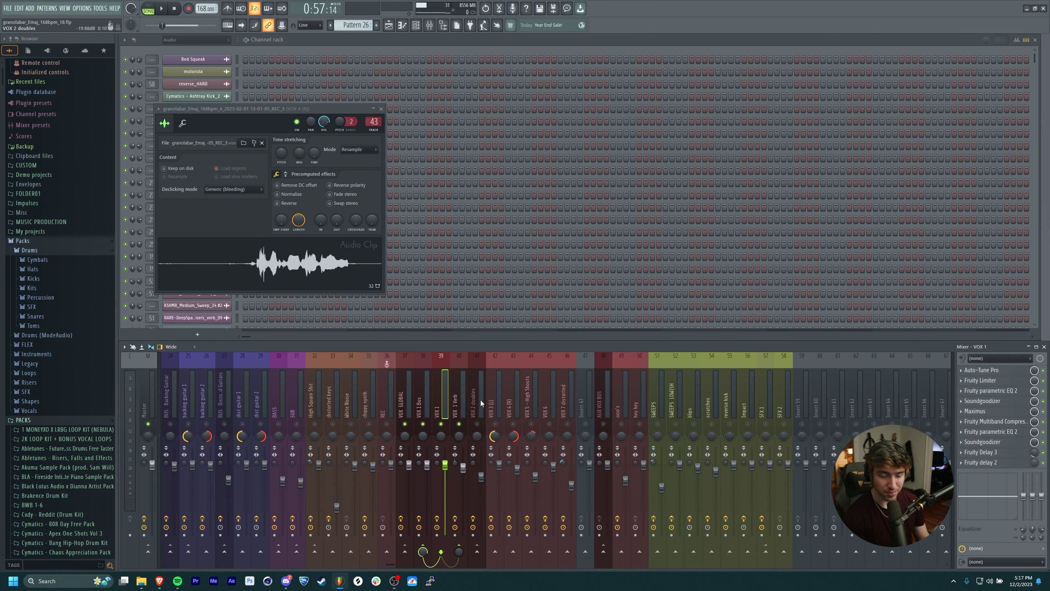
Compare the effect chains of VOX 3 (L) and VOX 4 (R), and view the first Fruity Limiter on VOX 3 (L).
left_click(491, 404)
left_click(509, 404)
left_click(492, 403)
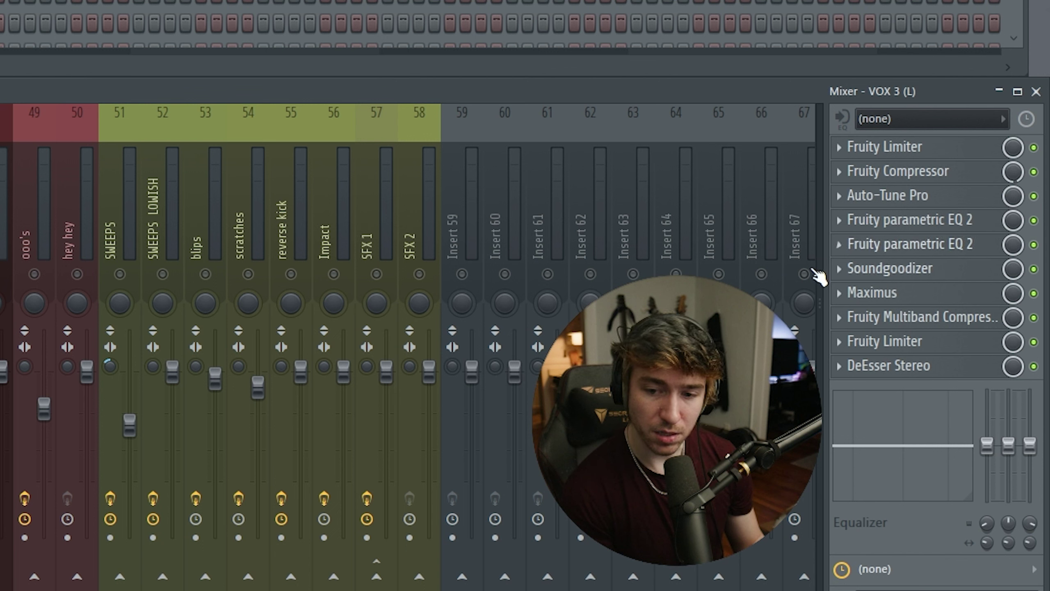
key("Right")
key("Left")
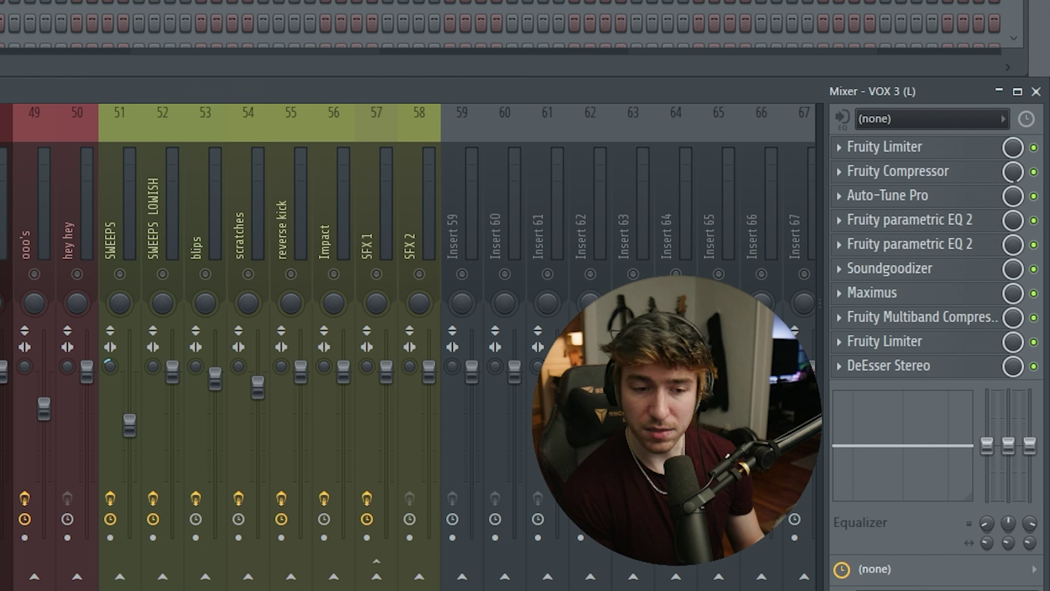
key("Right")
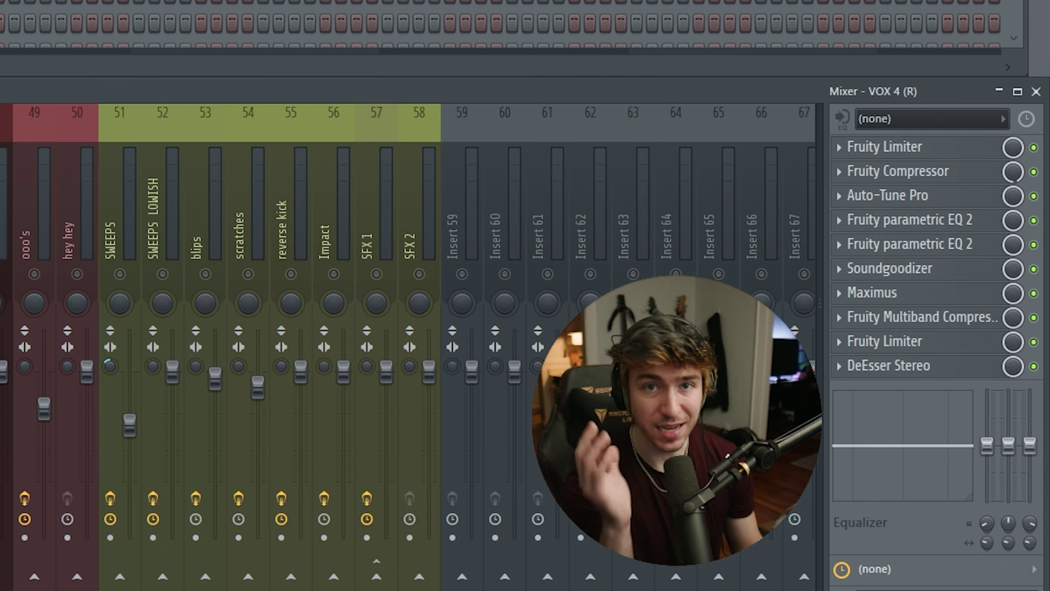
key("Left")
left_click(899, 148)
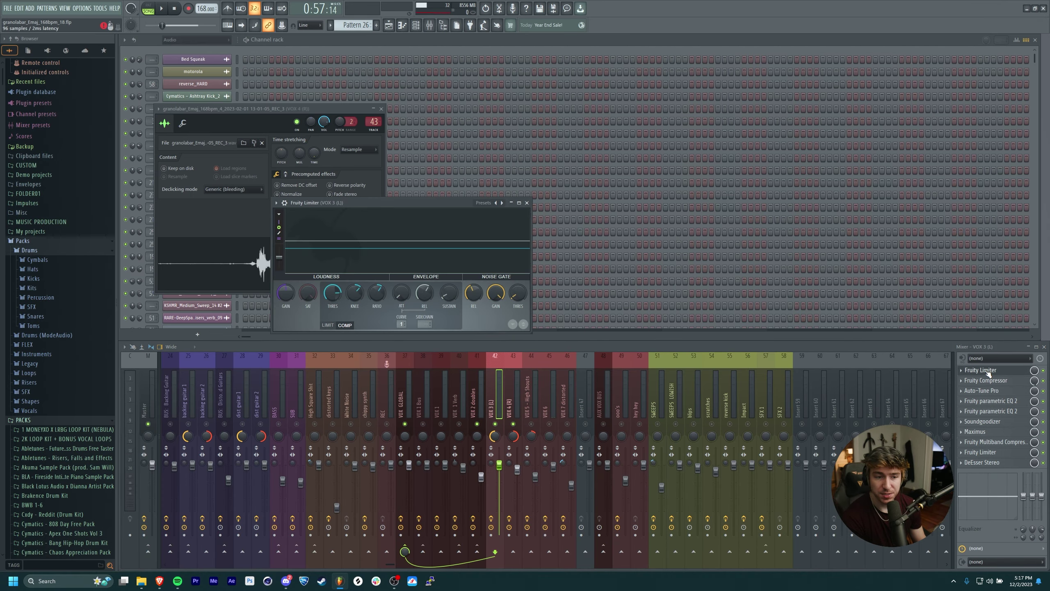
left_click(988, 373)
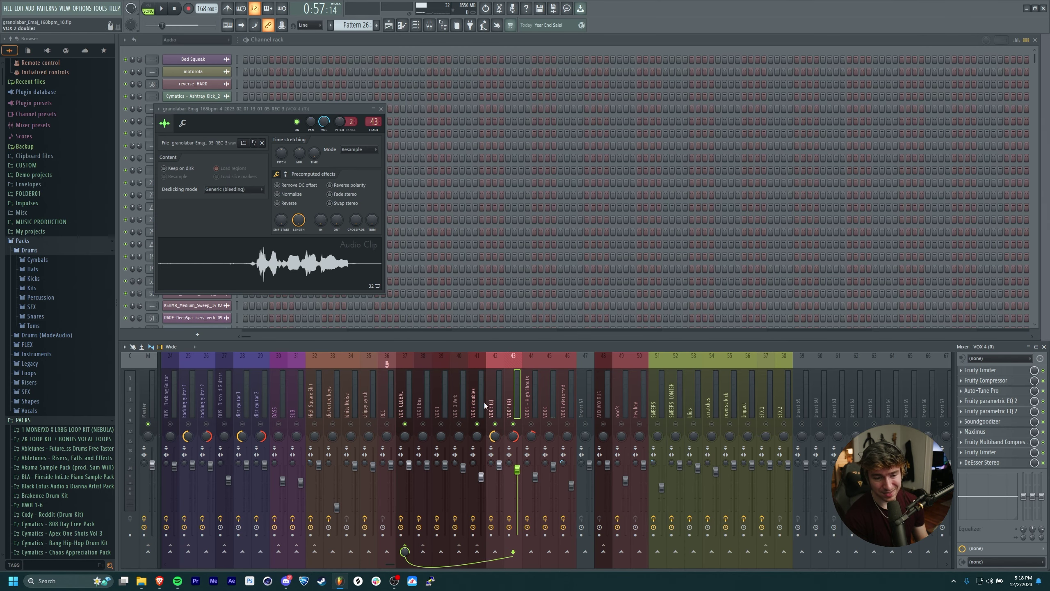
Play the song with the doubled vocals soloed, and check the Fruity Stereo Enhancer on VOX 5 - High Shouts.
left_click(515, 414)
key("space")
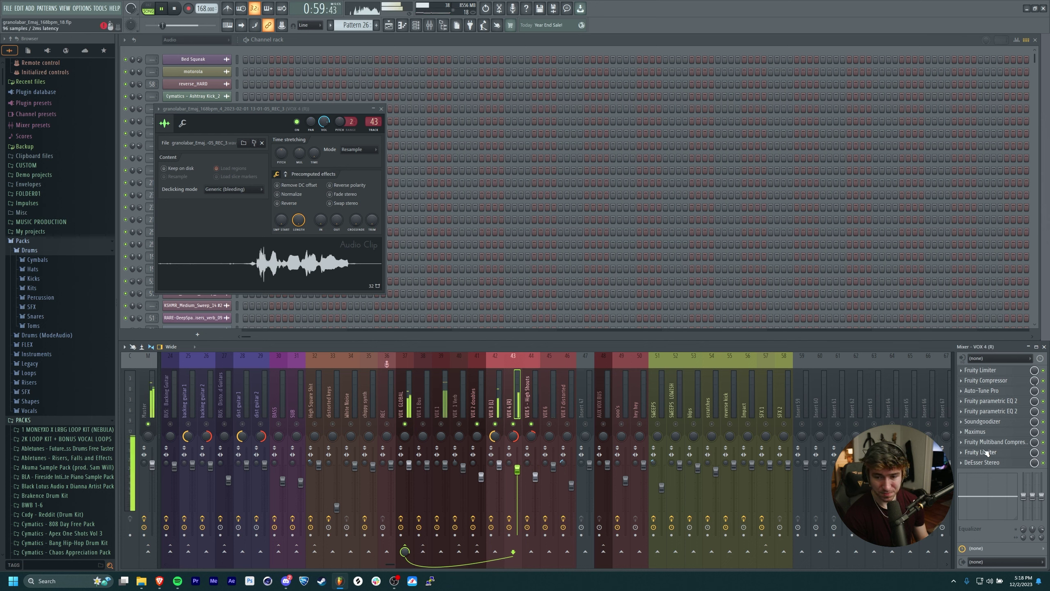
left_click(533, 409)
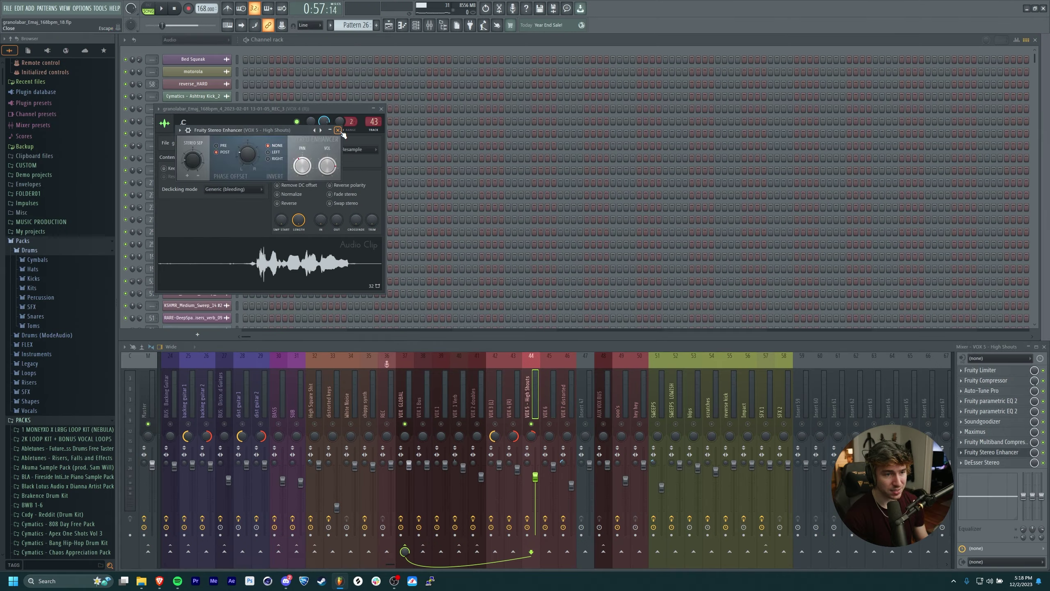
left_click(755, 203)
left_click(892, 135)
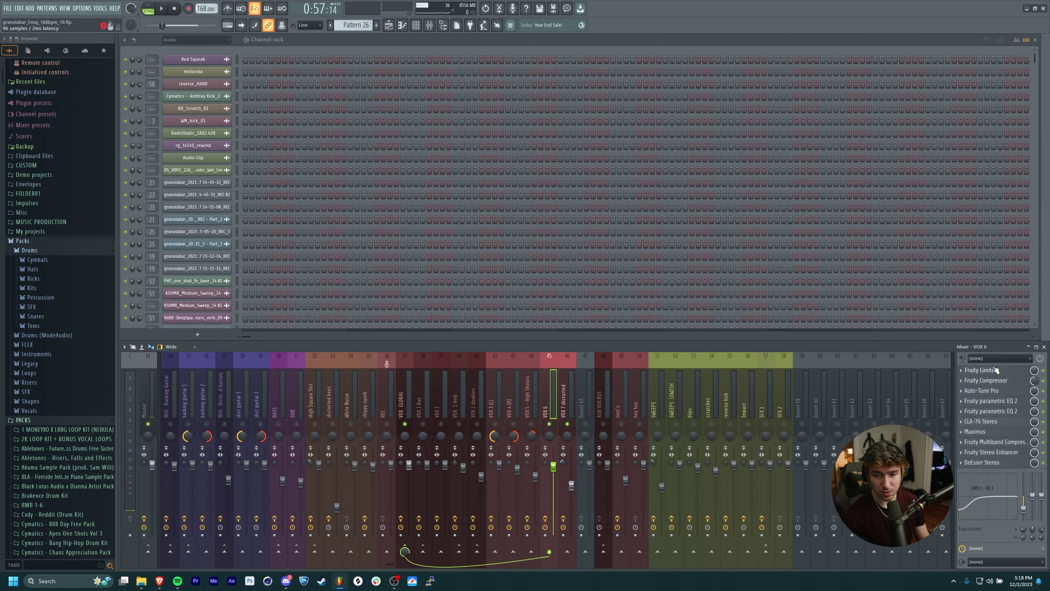
Open the Fruity Limiter on VOX 6 and compare its effect chain with those of VOX 1 Verb, VOX 1 and VOX 7 distorted.
left_click(980, 369)
left_click(534, 422)
left_click(454, 407)
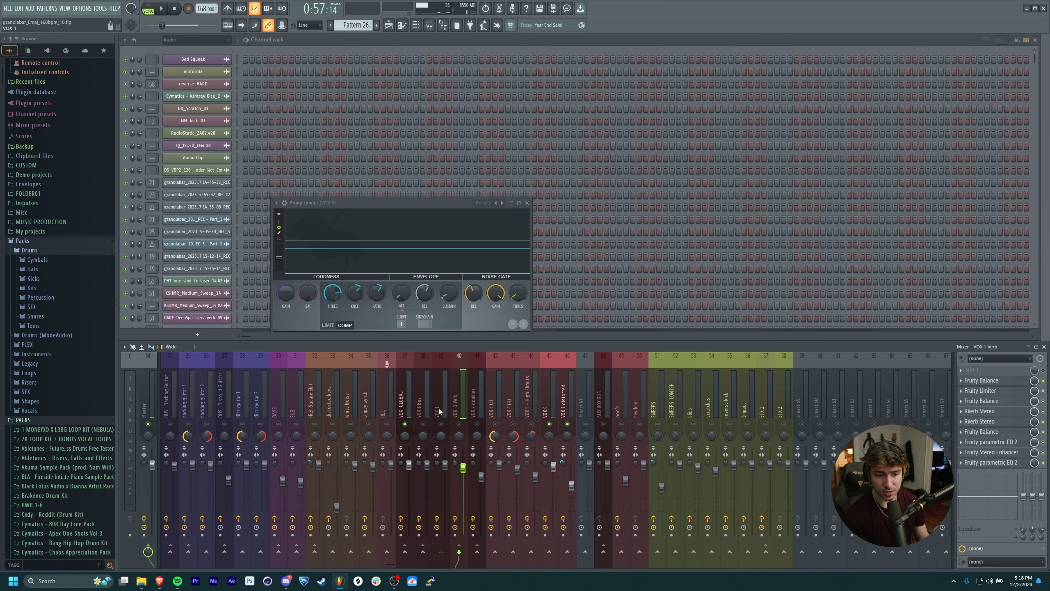
left_click(438, 409)
left_click(553, 411)
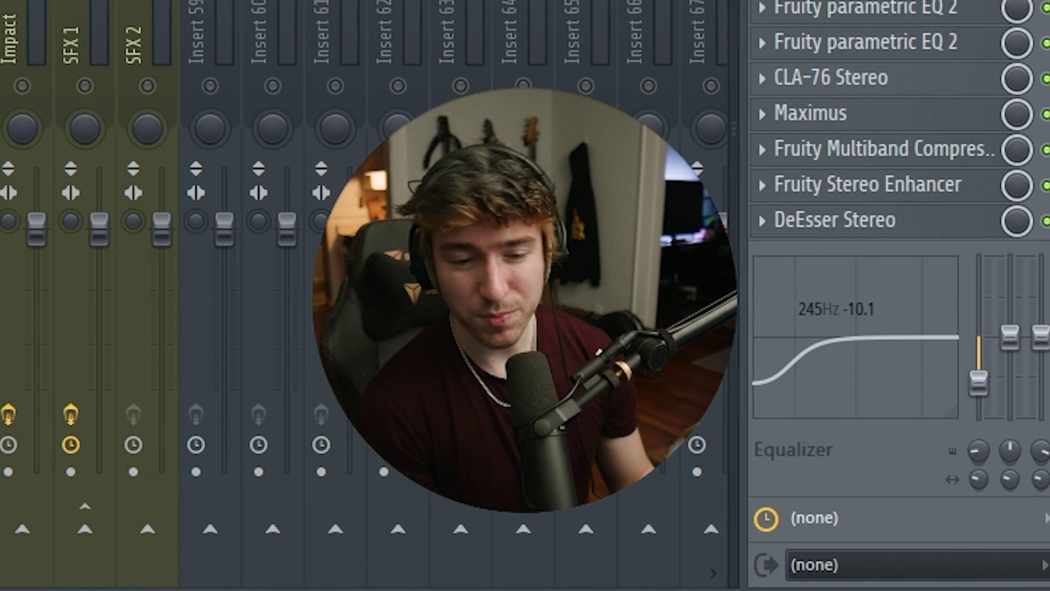
left_click(570, 409)
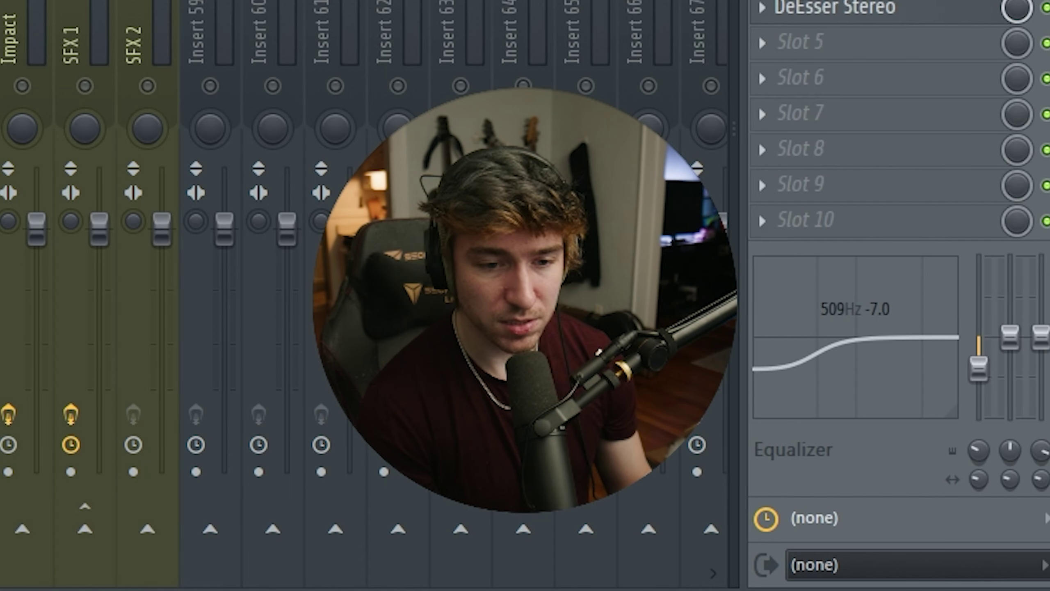
left_click(553, 410)
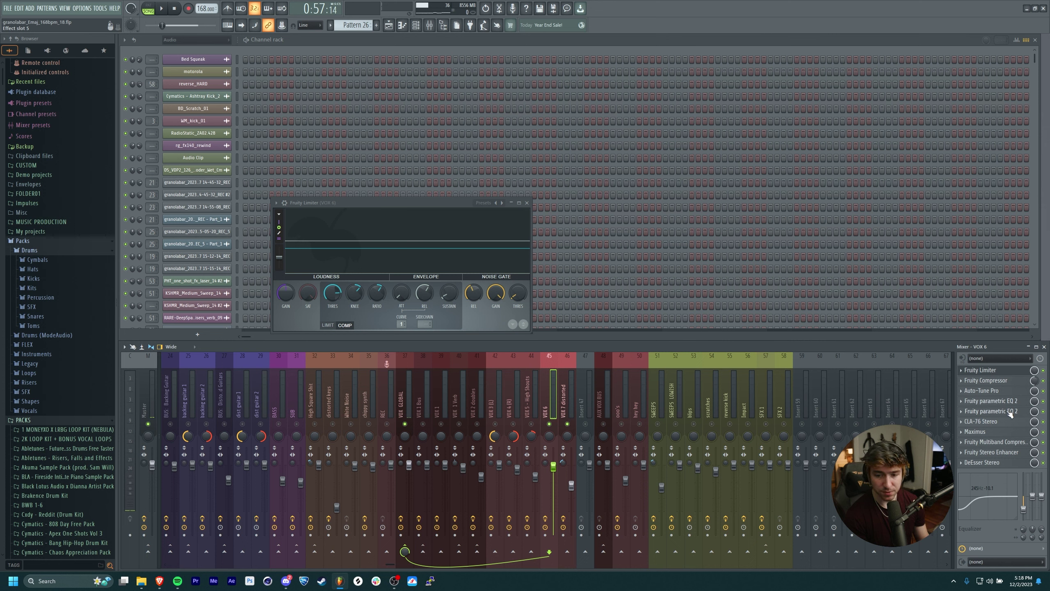
View both Fruity parametric EQ 2 curves on VOX 6 and close all open effect windows.
left_click(1006, 401)
left_click(1001, 412)
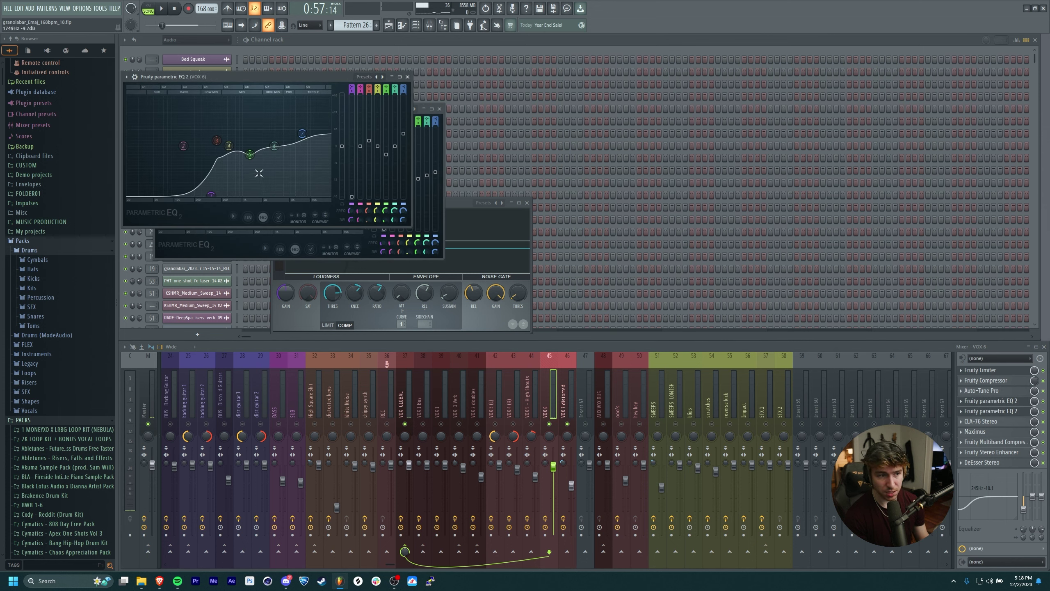
left_click(407, 77)
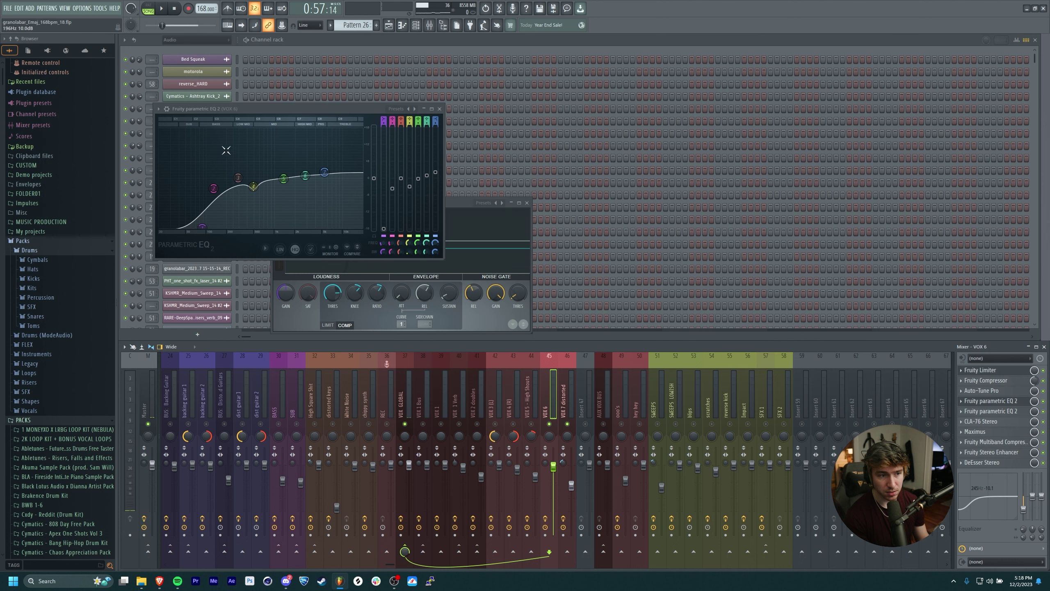
left_click(440, 109)
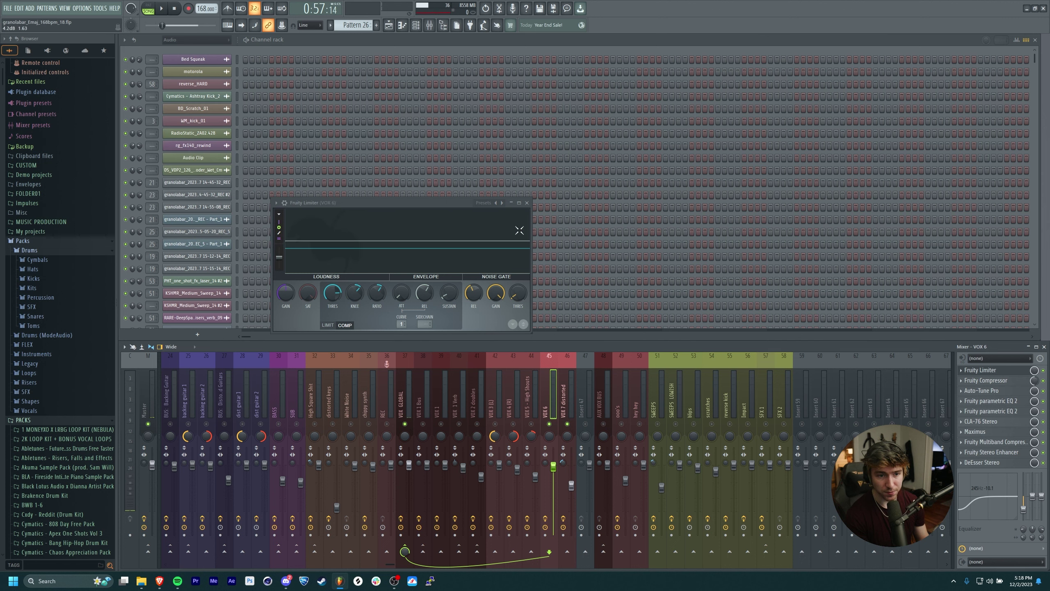
left_click(527, 203)
Check the VOX 7 distorted chain and the playlist, and unsolo the vocals so all mixer tracks are active.
left_click(566, 414)
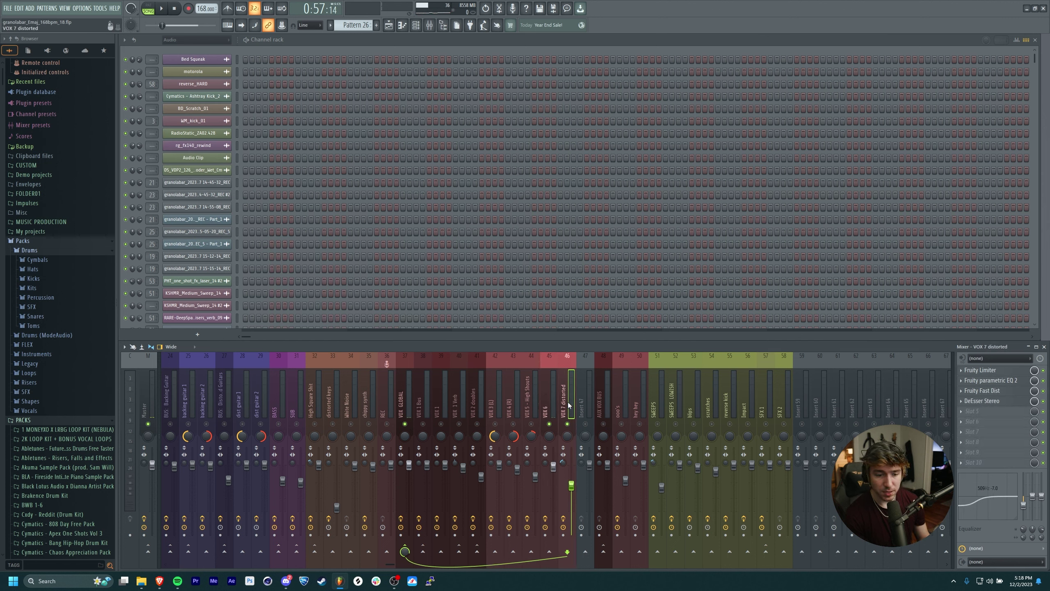
key("F5")
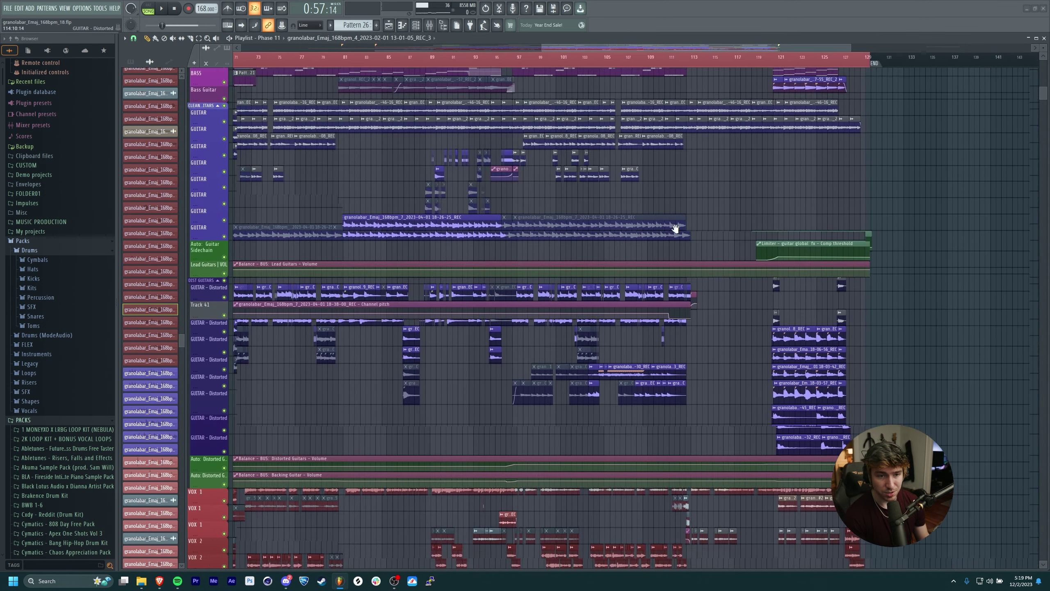
left_click(392, 27)
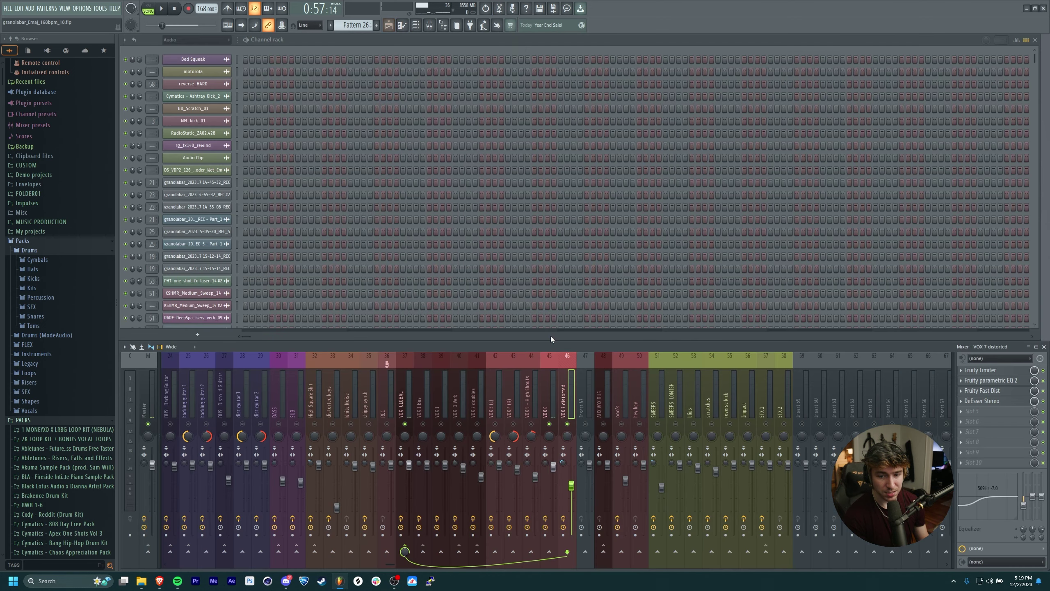
left_click(584, 406)
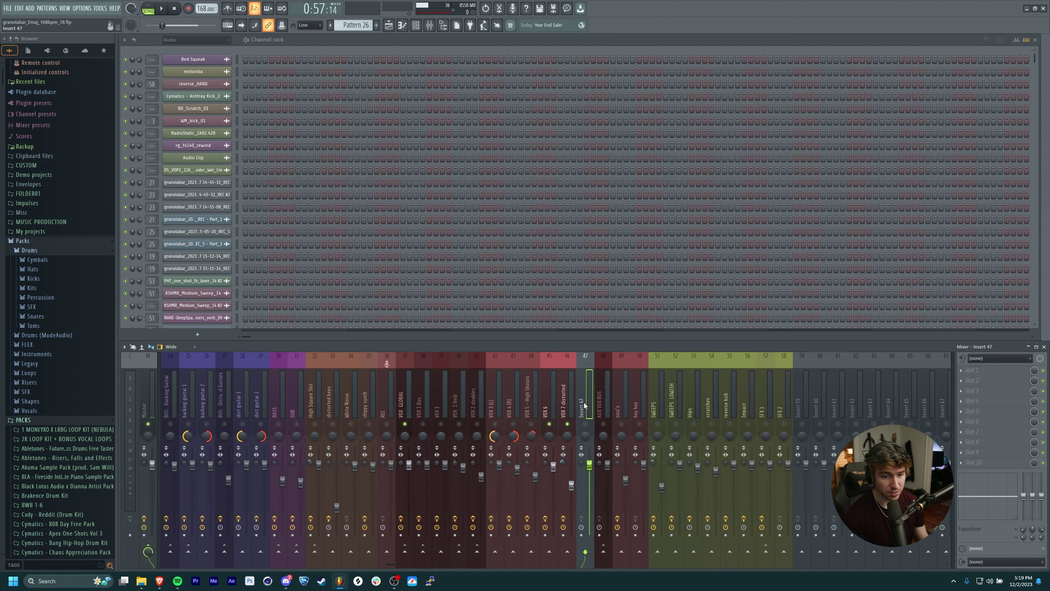
left_click(569, 414)
key("s")
left_click(586, 416)
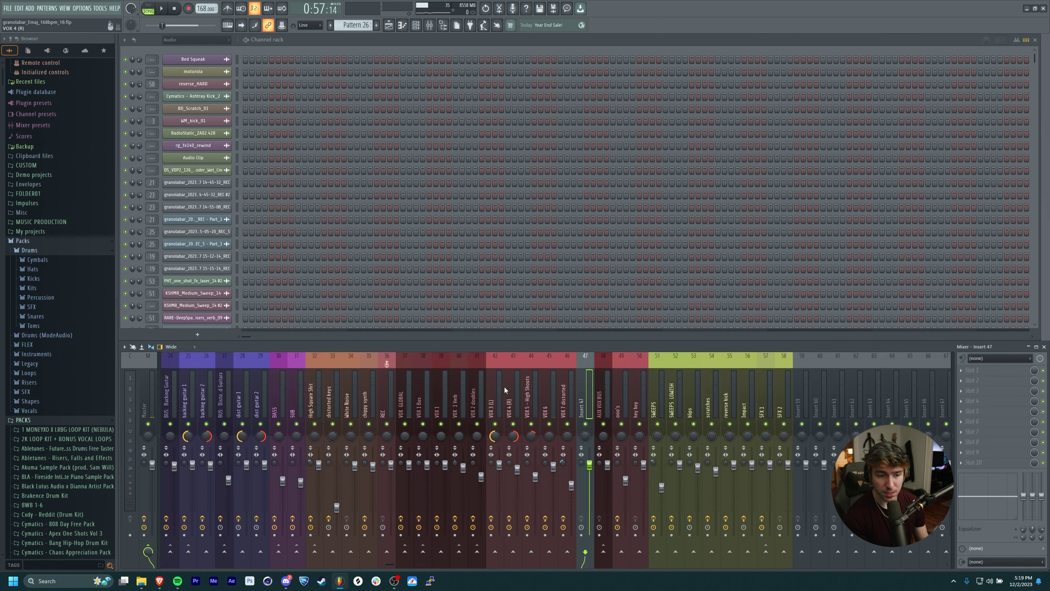
double_click(507, 388)
left_click(543, 404)
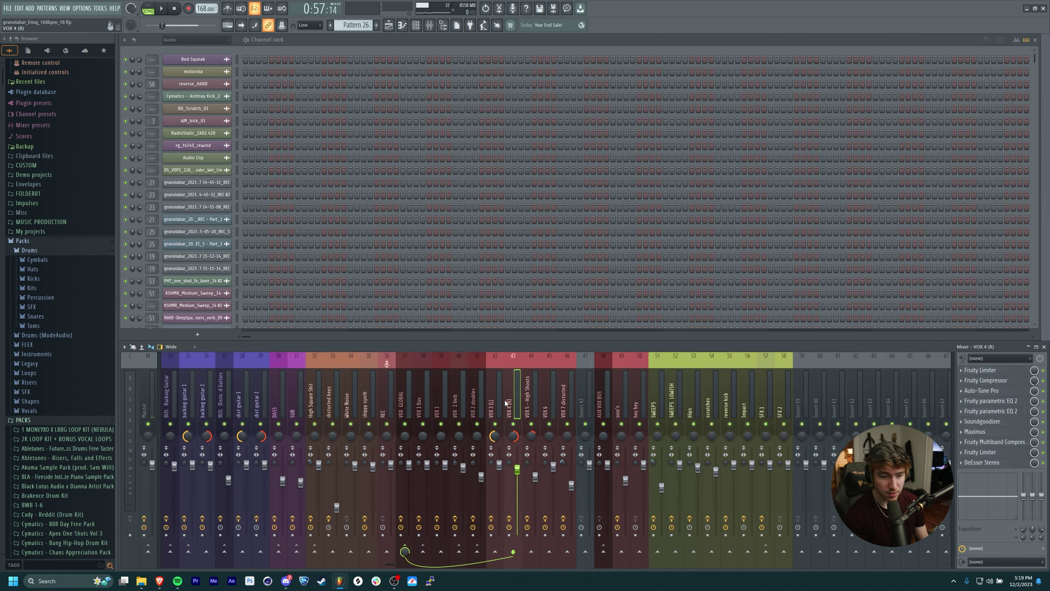
Open Maximus mastering on the Master track and inspect the compression curves of its individual bands.
left_click(144, 409)
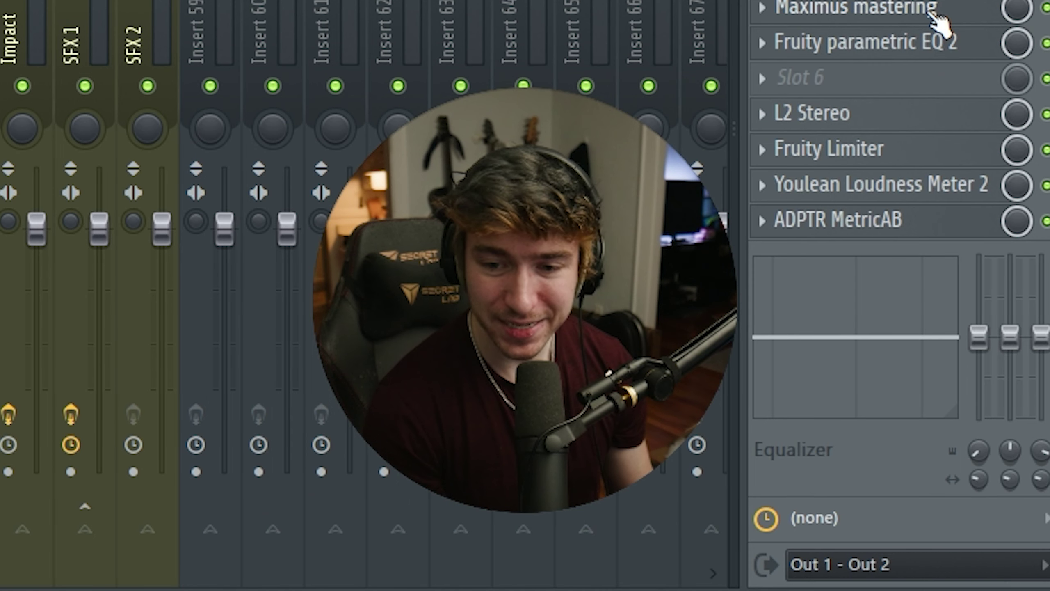
left_click(938, 16)
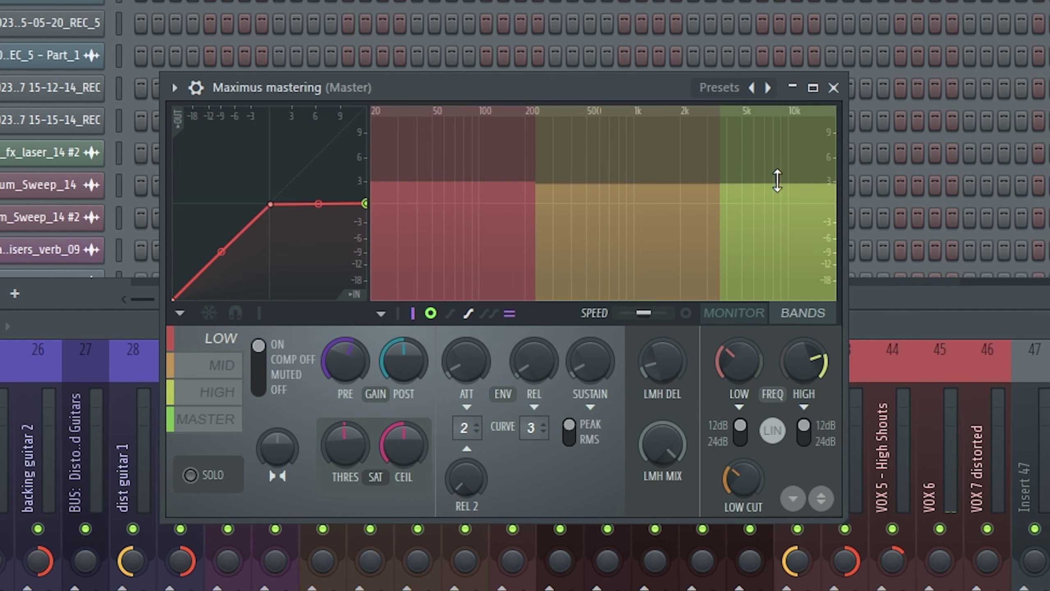
left_click(224, 392)
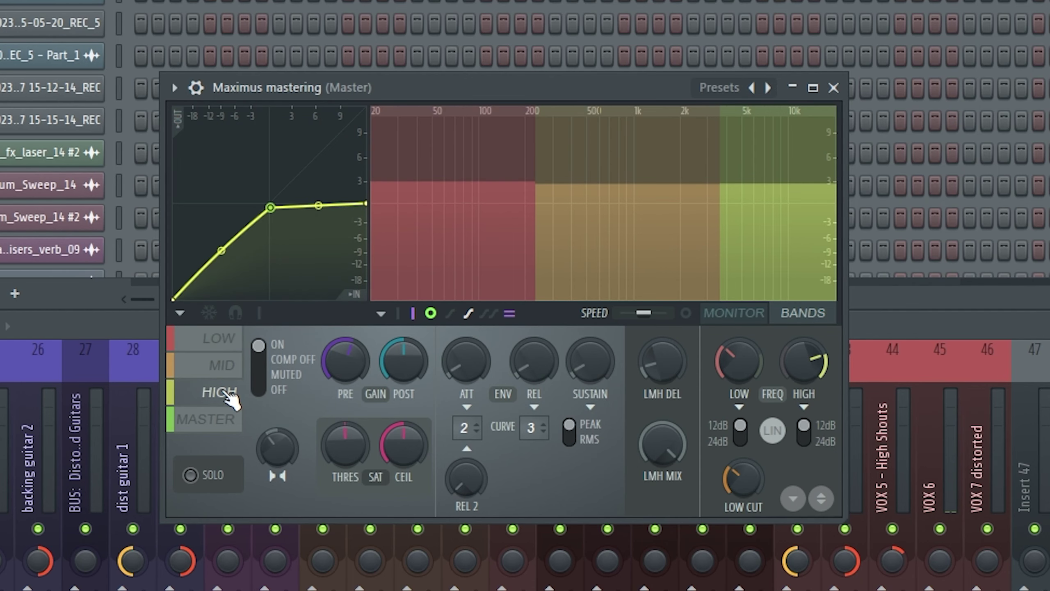
left_click(235, 380)
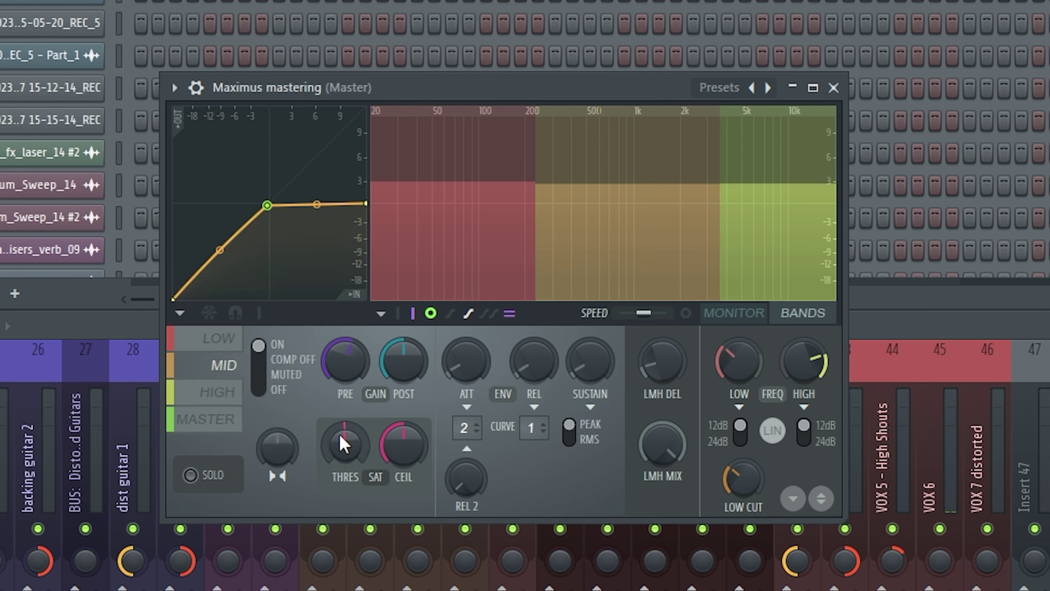
left_click(219, 392)
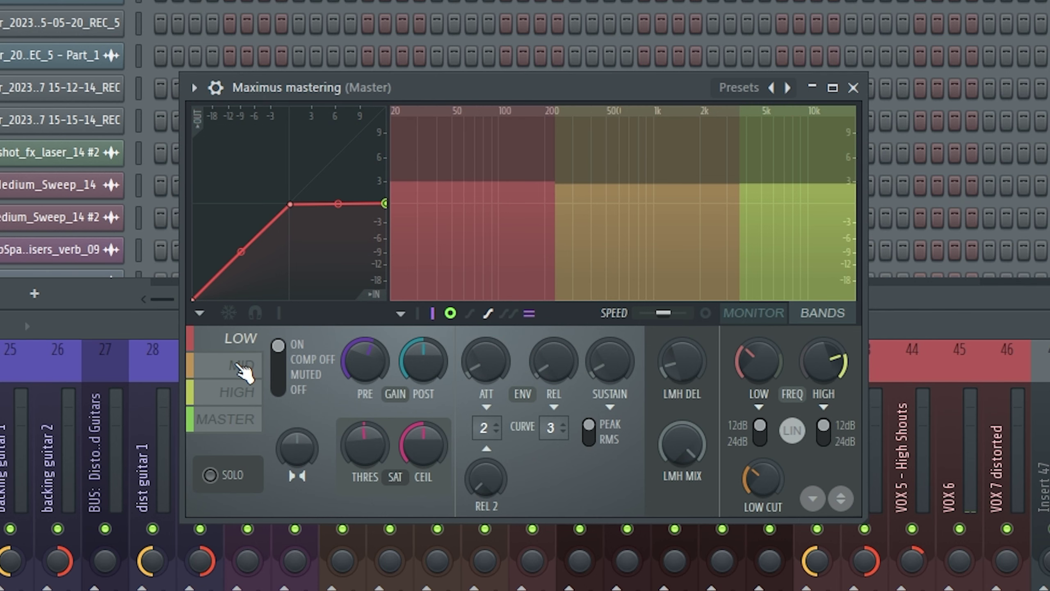
Inspect the Mid, High and Master compression curves in Maximus mastering.
left_click(243, 365)
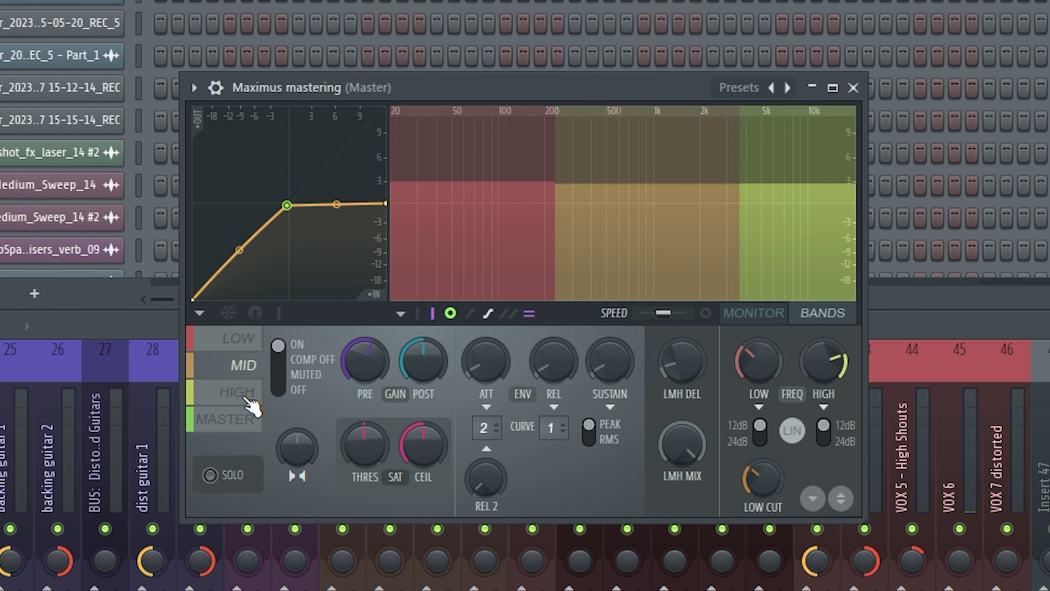
left_click(247, 397)
left_click(249, 419)
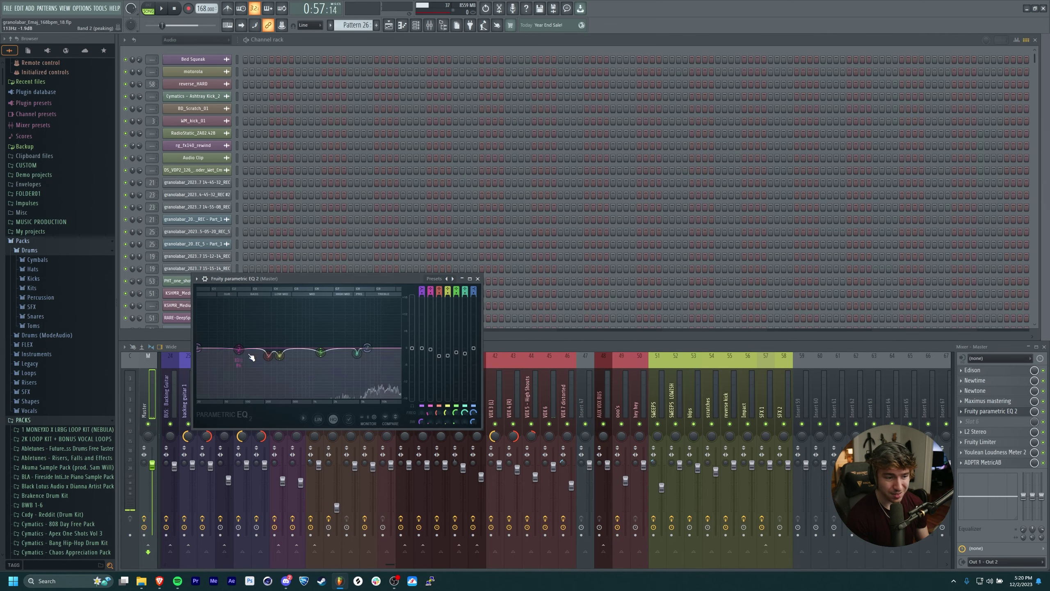
Check the Fruity parametric EQ 2, L2 Stereo and Fruity Limiter on the Master track and close their windows.
left_click(478, 279)
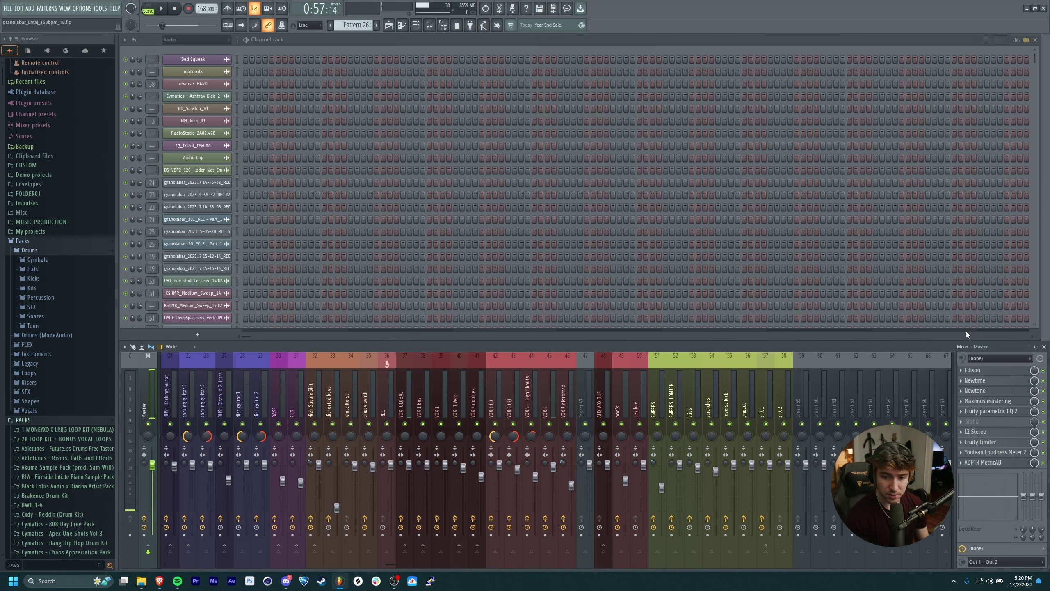
left_click(991, 411)
left_click(980, 431)
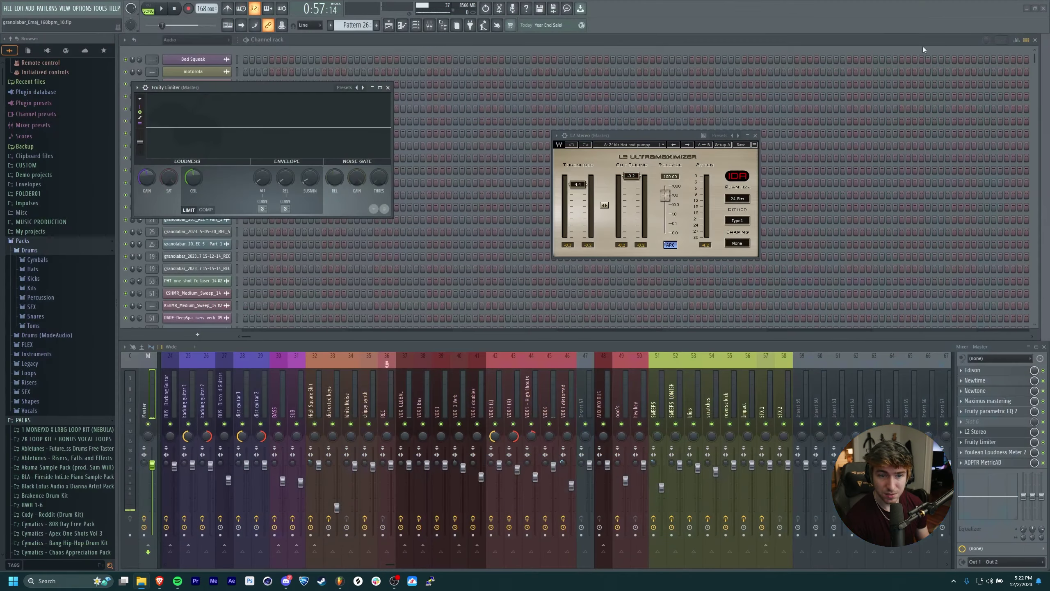
left_click(387, 87)
left_click(755, 136)
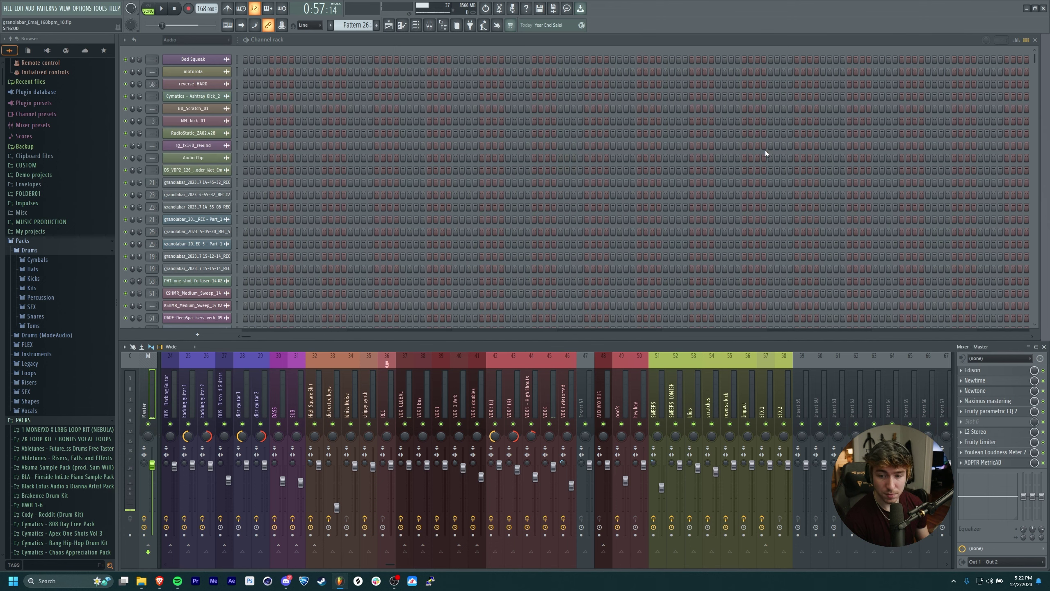
View Youlean Loudness Meter 2 and ADPTR MetricAB with its burbank house.wav reference on the Master track, and close both windows.
left_click(996, 464)
left_click(995, 463)
left_click(990, 453)
left_click(992, 462)
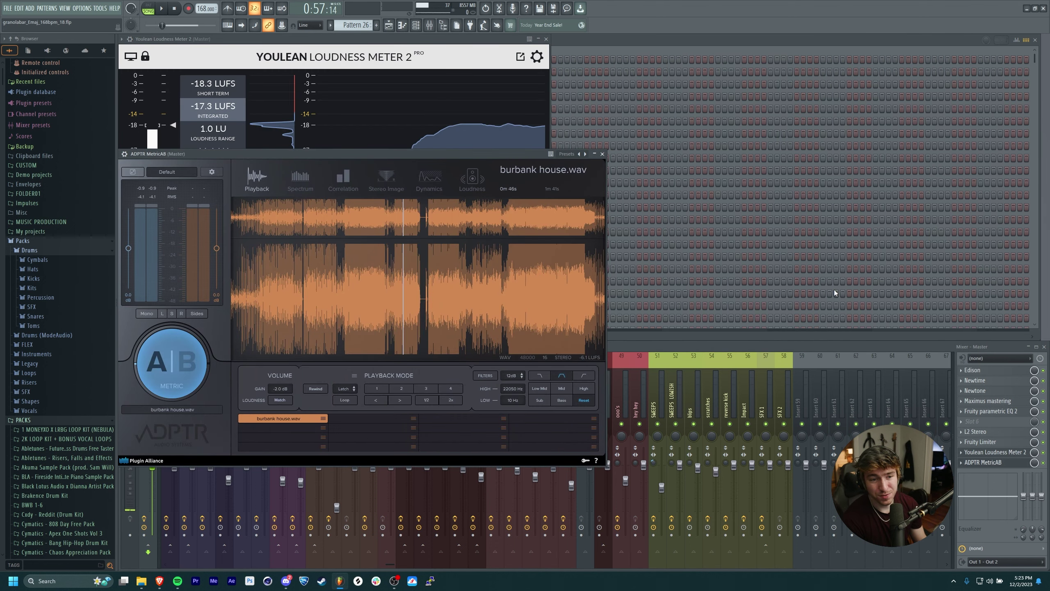
left_click(602, 153)
left_click(545, 40)
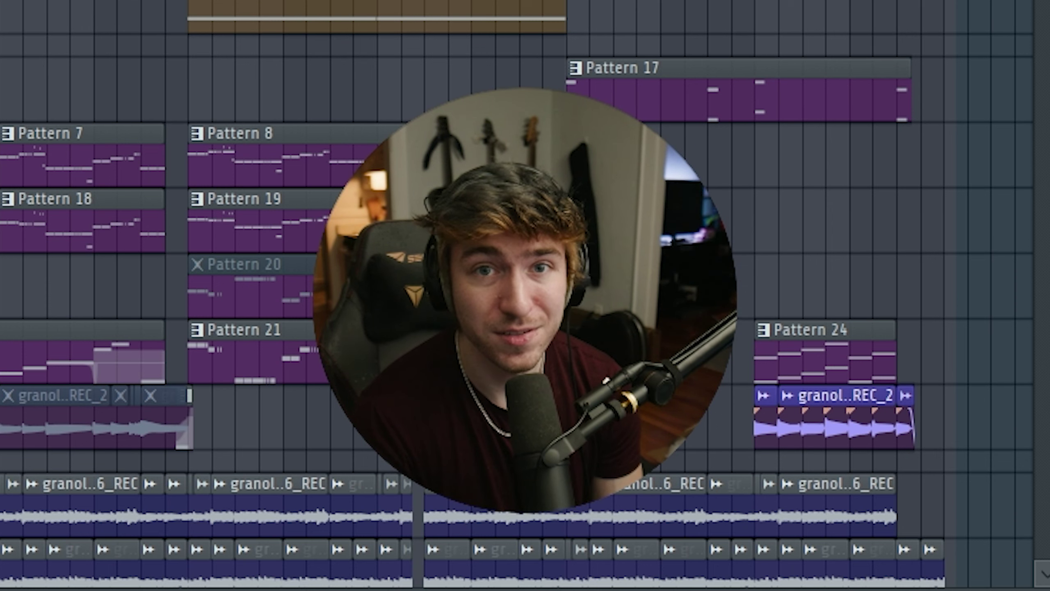
scroll(525, 295, "right", 4)
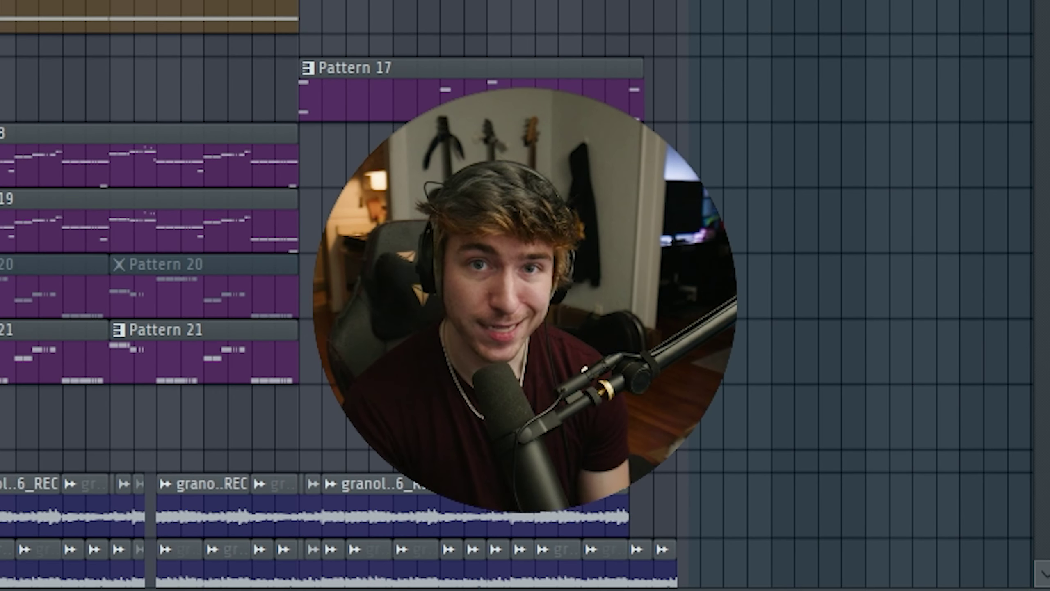